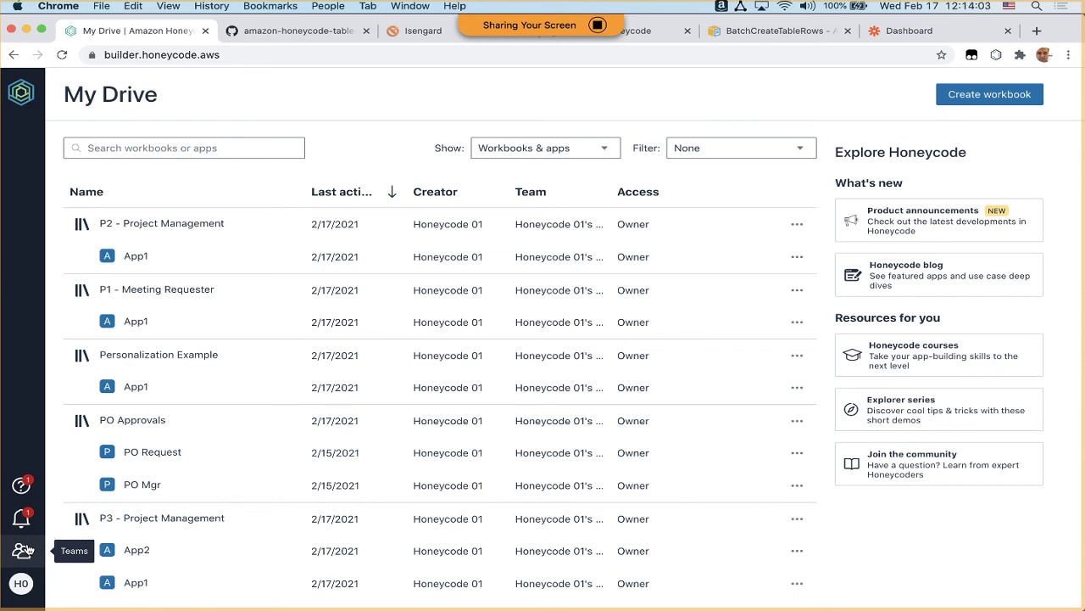
Open the Honeycode 01's Team page and check the role options offered for the first regular member.
left_click(26, 550)
left_click(145, 111)
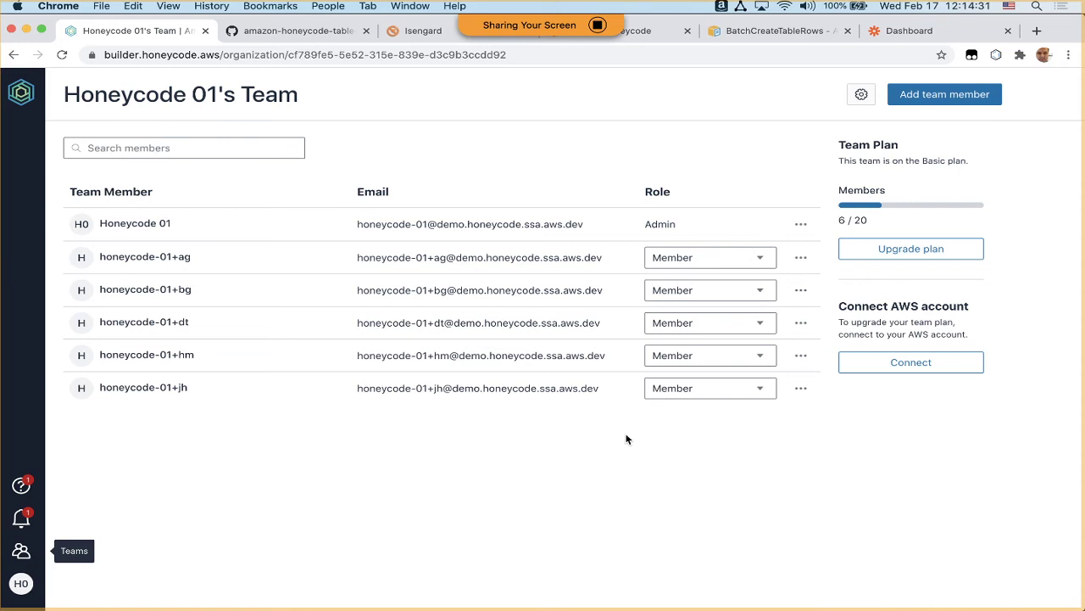
left_click(762, 260)
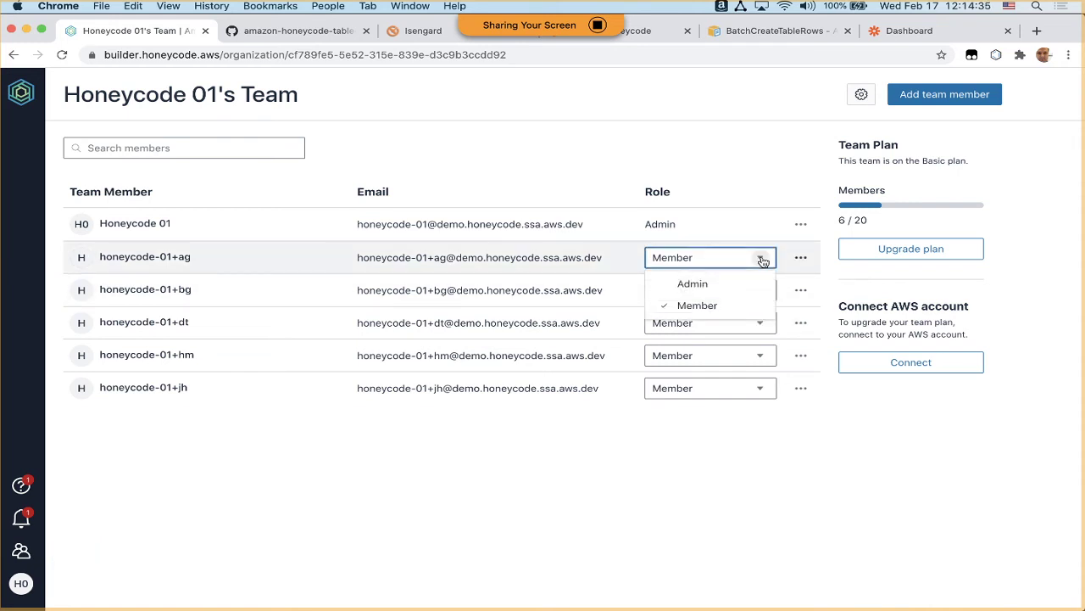
left_click(692, 449)
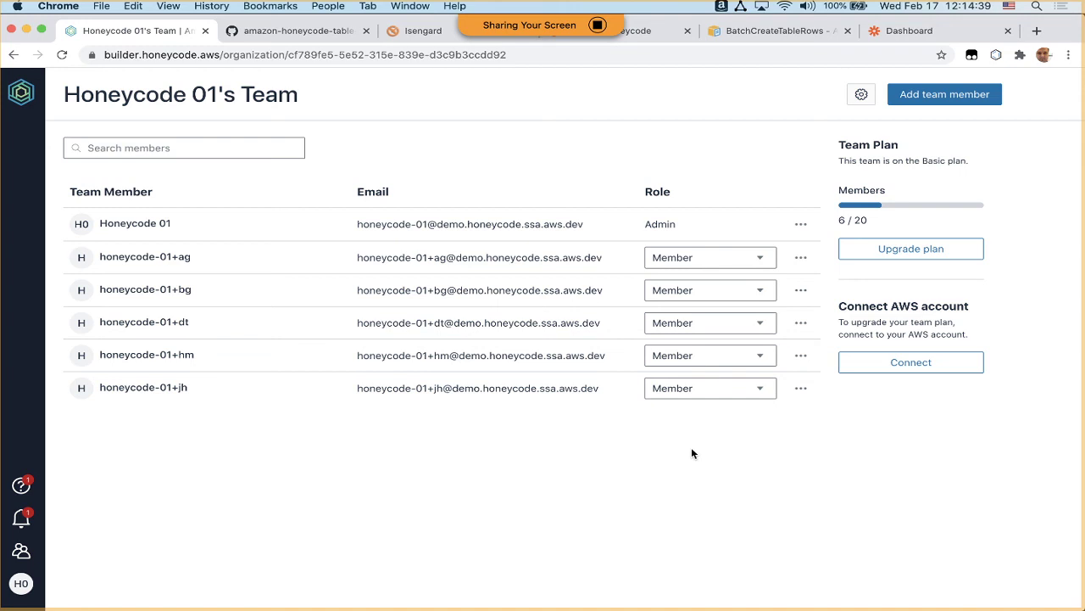
View the form for inviting people to the team, then close it without sending an invitation.
left_click(891, 248)
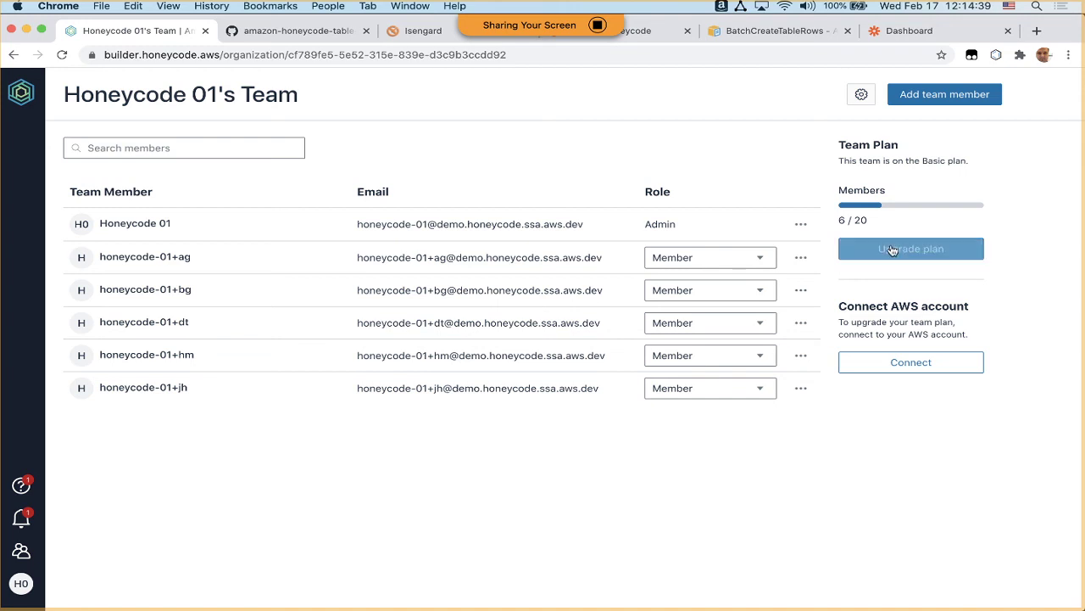
left_click(930, 96)
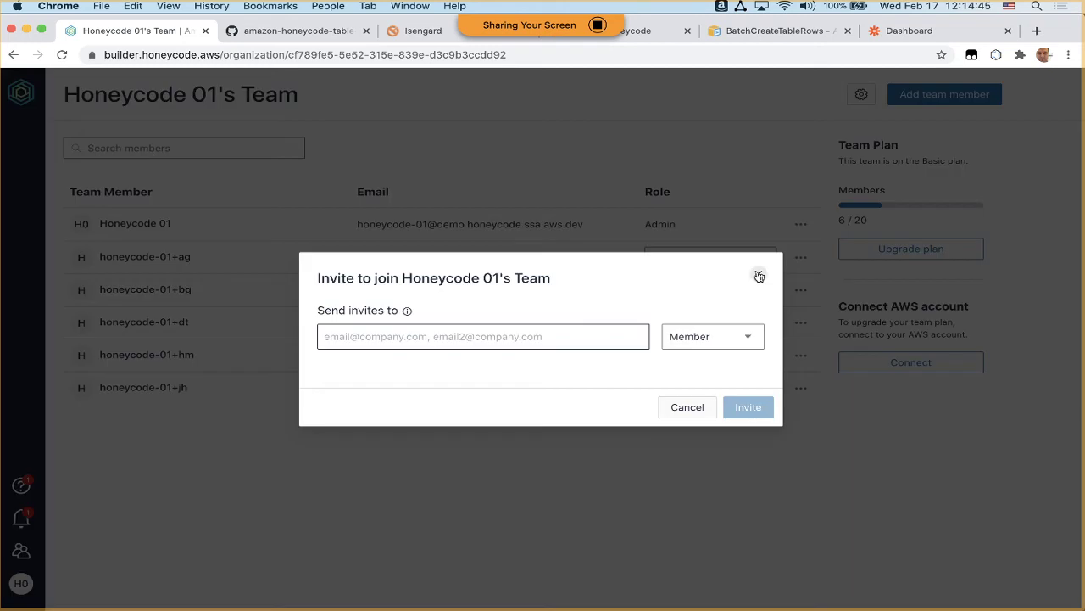
left_click(759, 277)
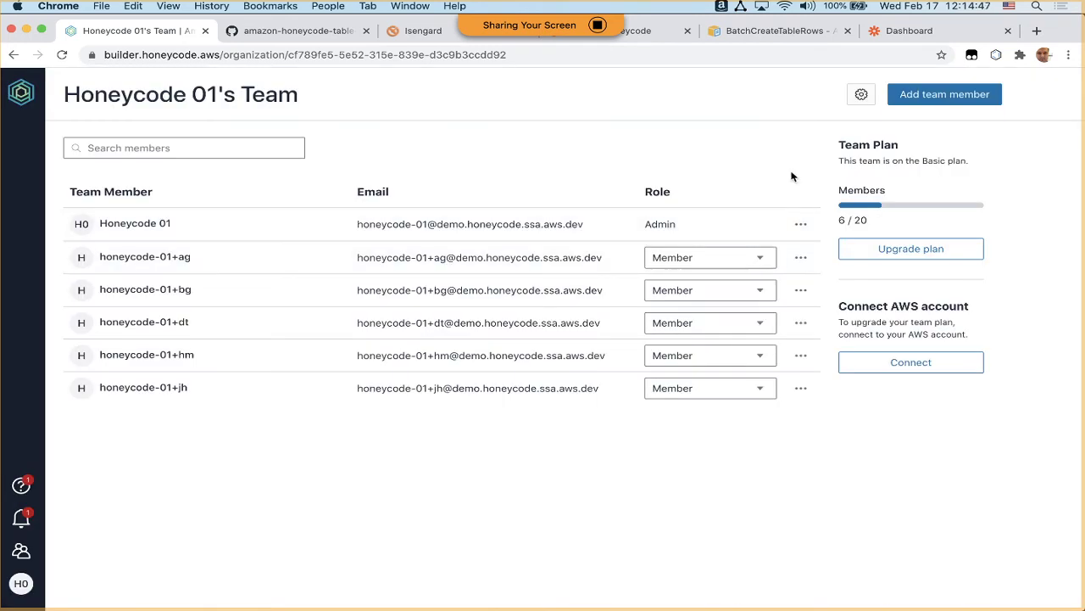
Review the team settings' three options for who can invite members, including specified members, and close without saving.
left_click(860, 96)
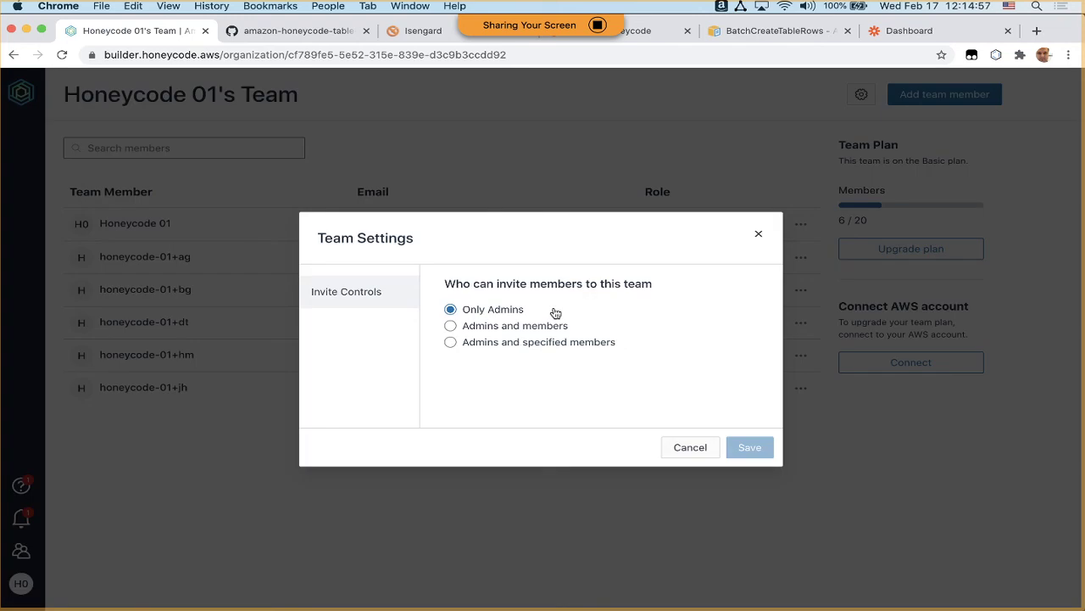
left_click(515, 329)
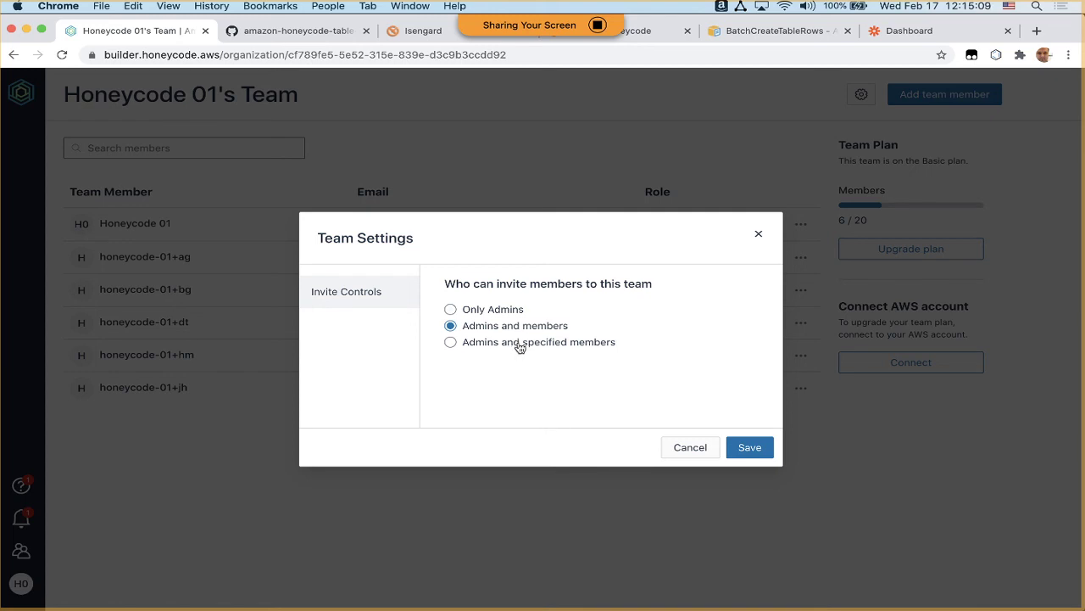
left_click(520, 348)
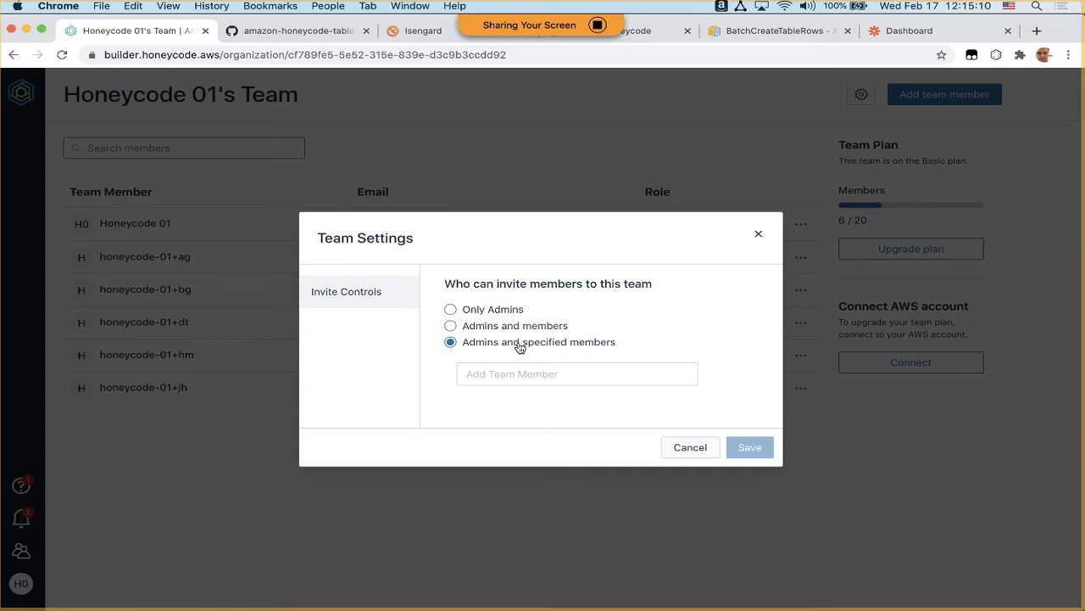
left_click(526, 373)
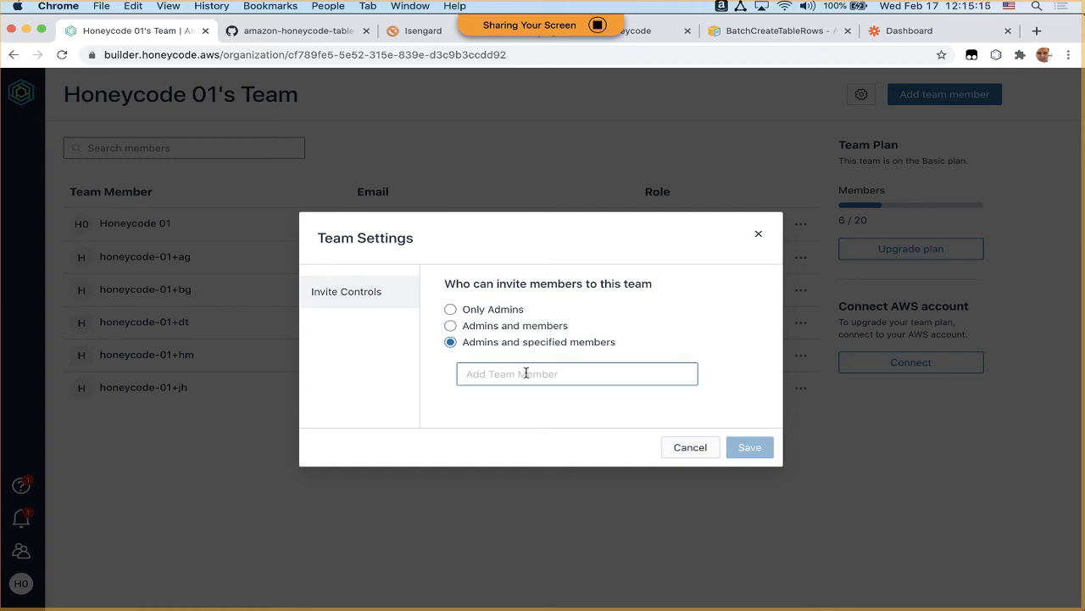
left_click(509, 314)
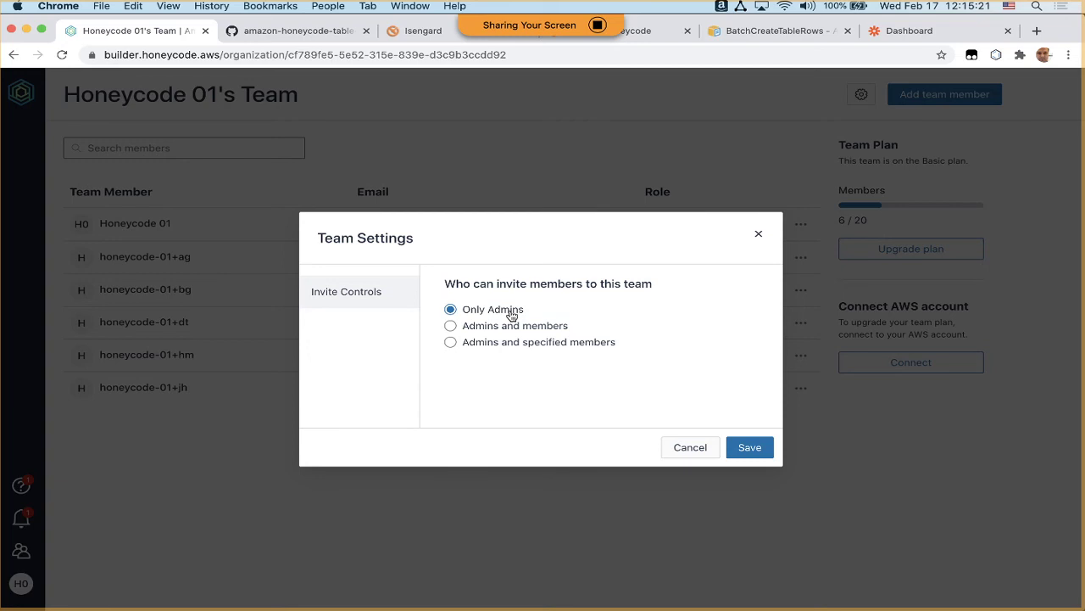
left_click(758, 234)
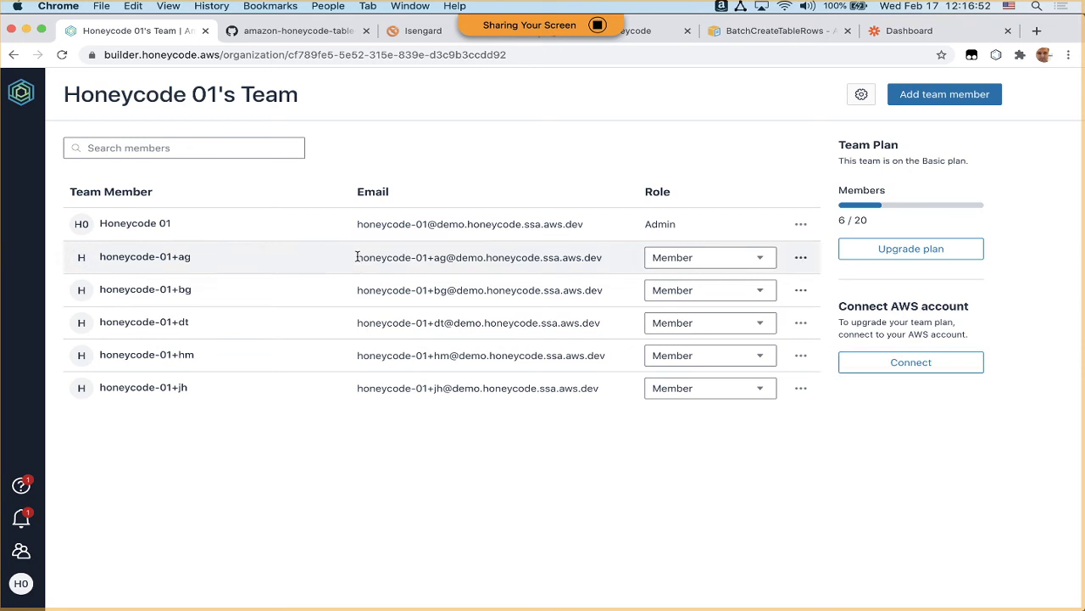
left_click_drag(356, 257, 608, 432)
left_click(608, 430)
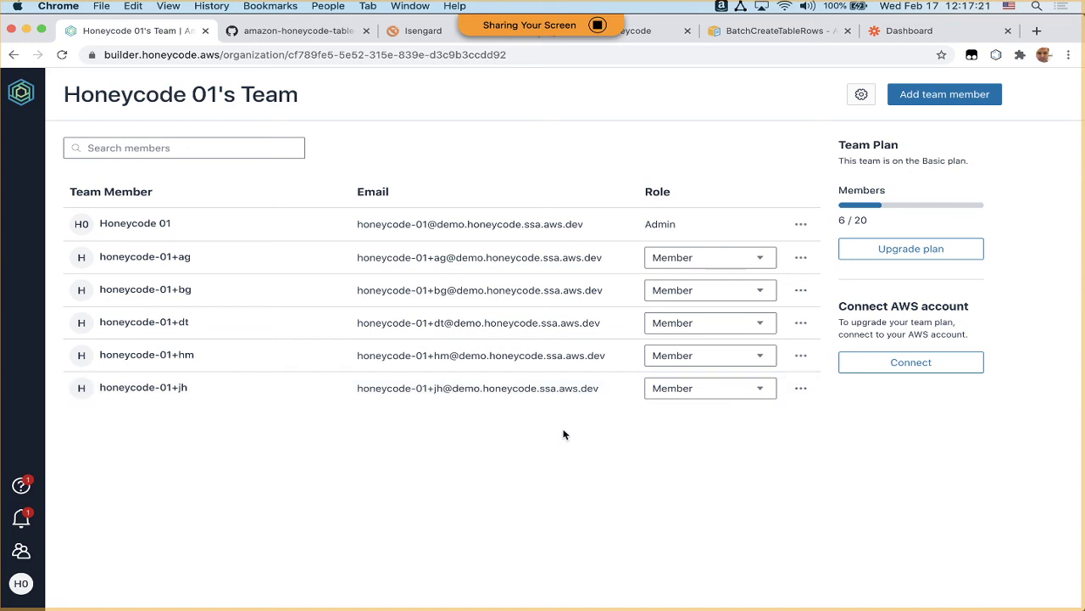
Switch to the AWS console's Honeycode page and review the onboarding process and prerequisites for connecting SSO.
left_click(657, 32)
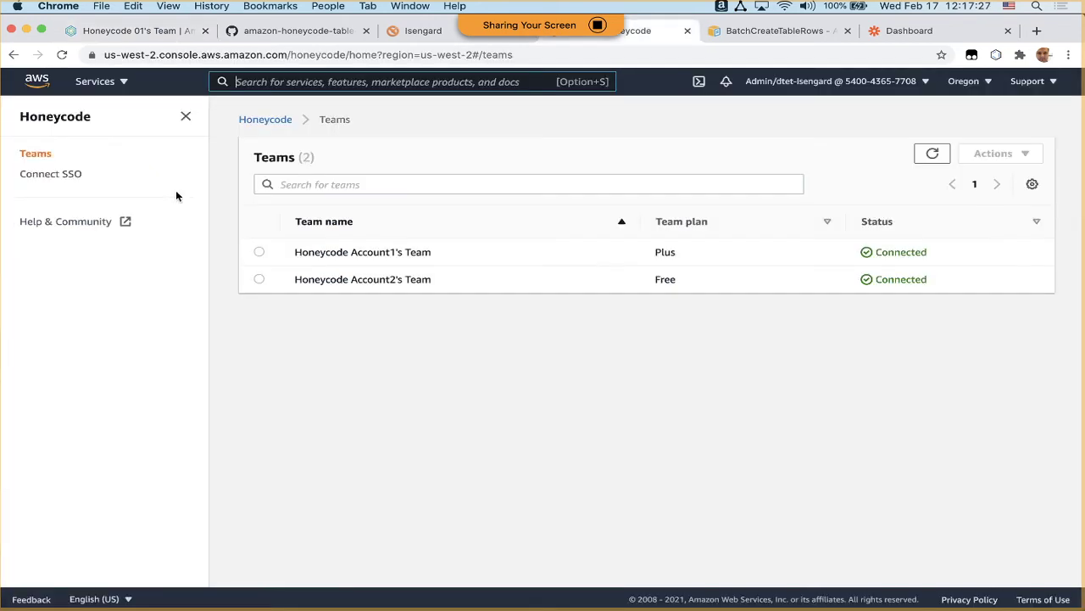
left_click(63, 176)
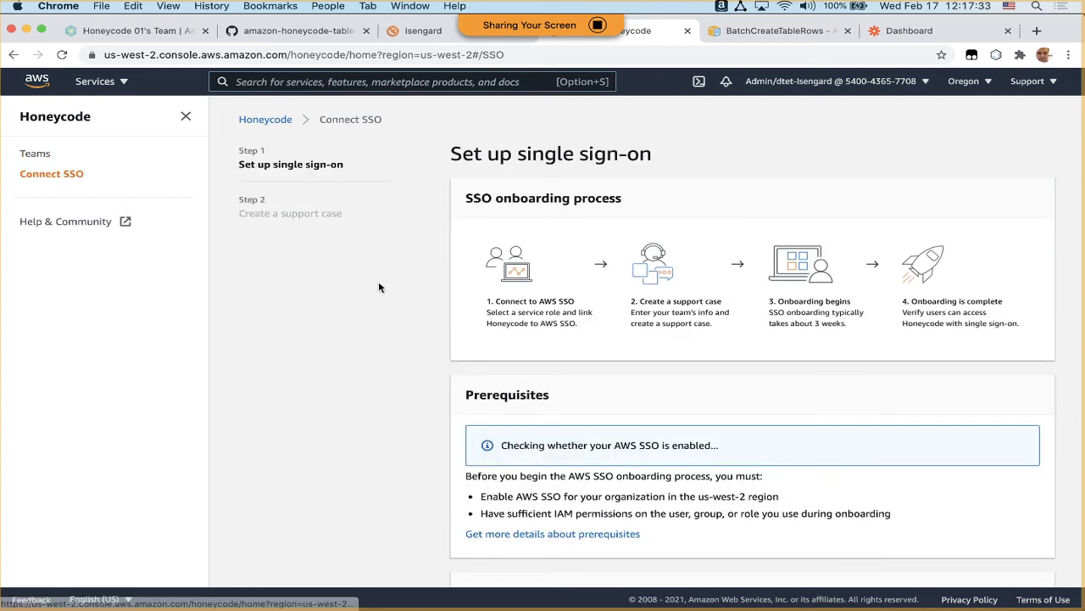
left_click_drag(465, 199, 634, 204)
left_click(638, 205)
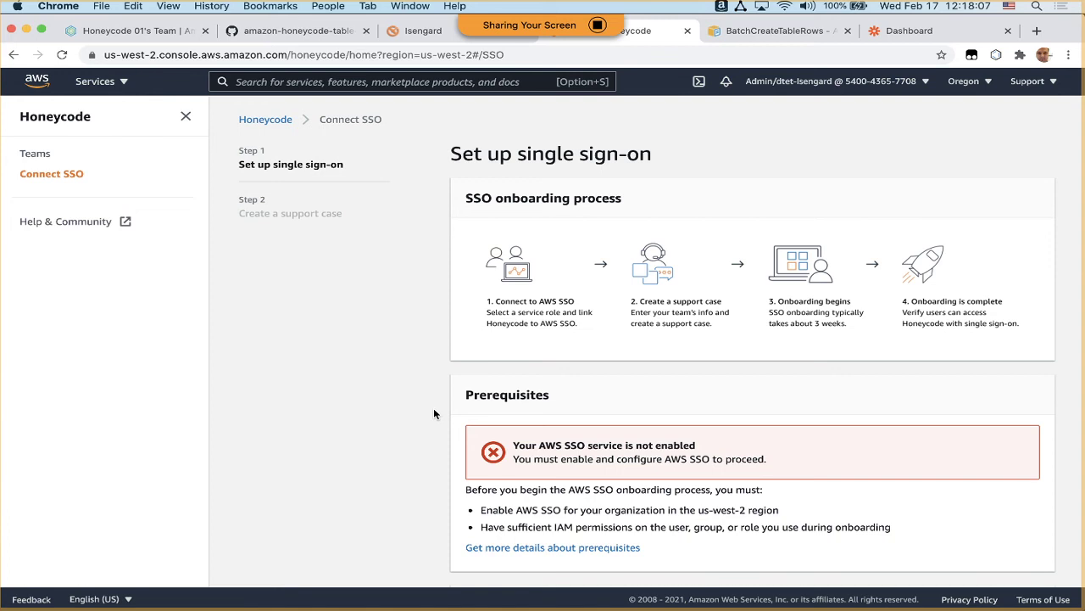
scroll(433, 414, "down", 1)
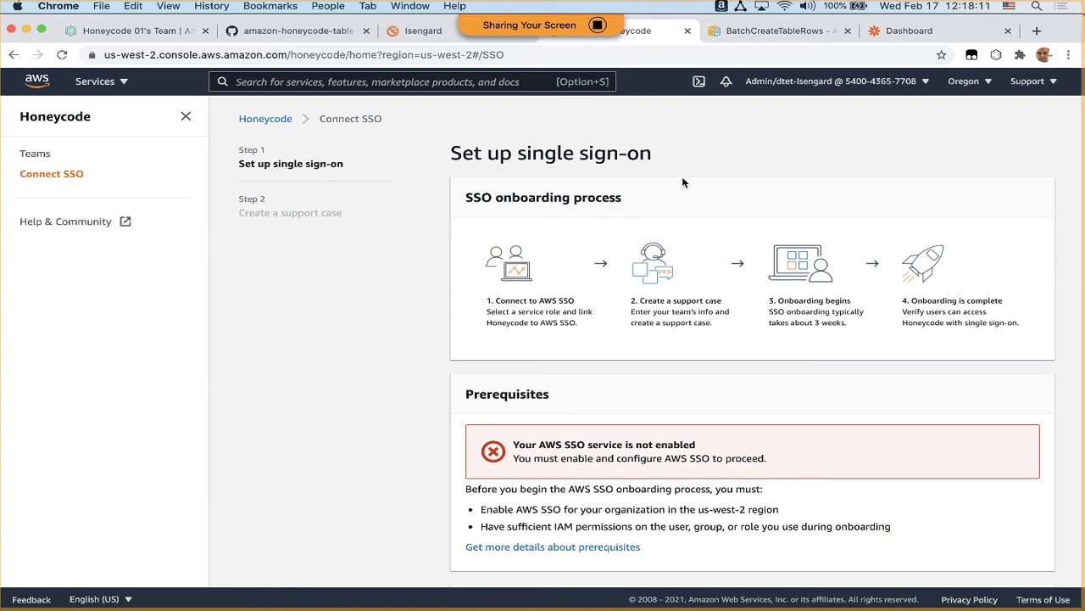
left_click(781, 32)
left_click(641, 32)
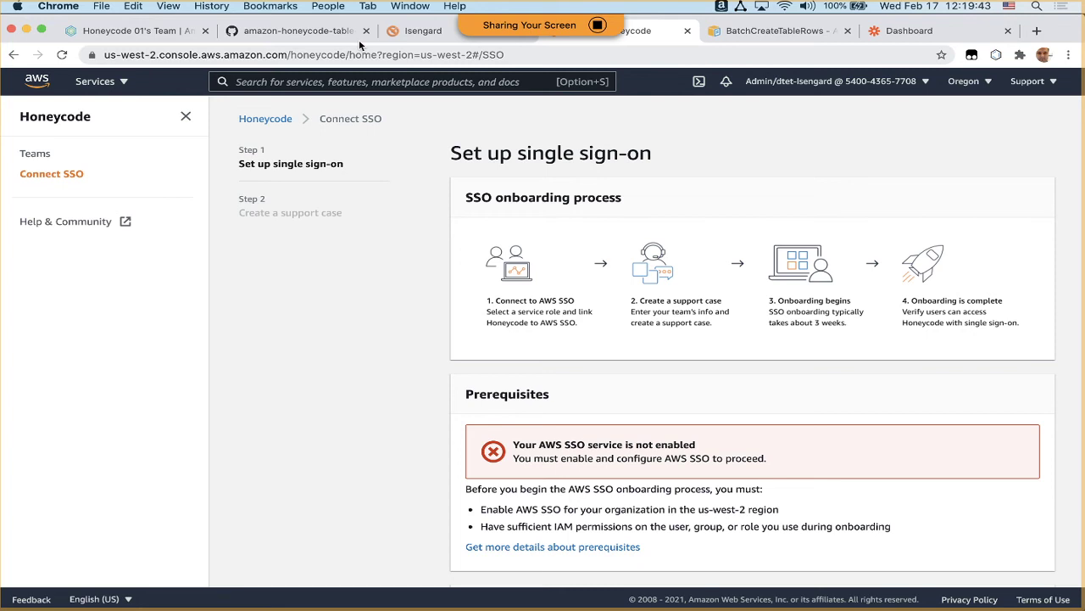
Switch back to the Honeycode builder and look through the workbooks and apps in My Drive.
left_click(136, 30)
left_click(20, 92)
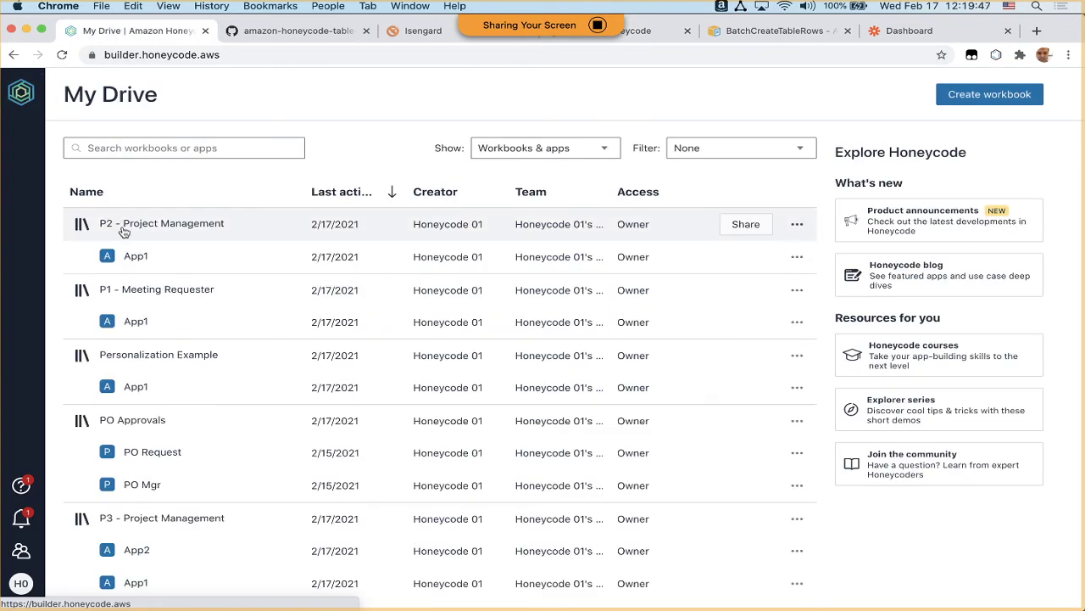
scroll(208, 429, "down", 1)
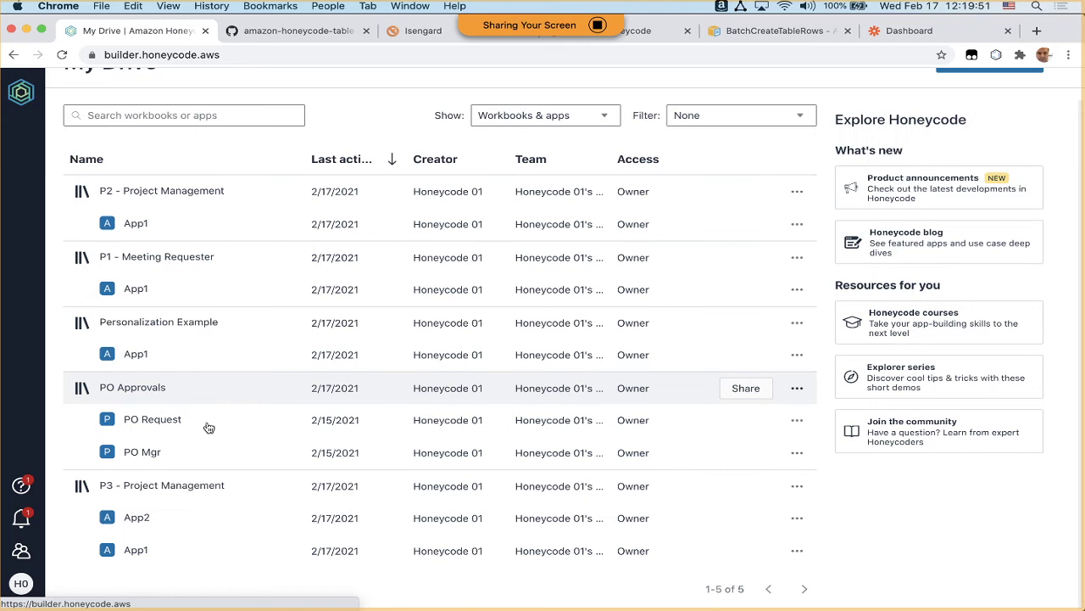
scroll(209, 427, "up", 1)
Create a workbook named "PO Approvals - TEST 2" from the PO Approvals template in Honeycode 01's Team.
left_click(992, 93)
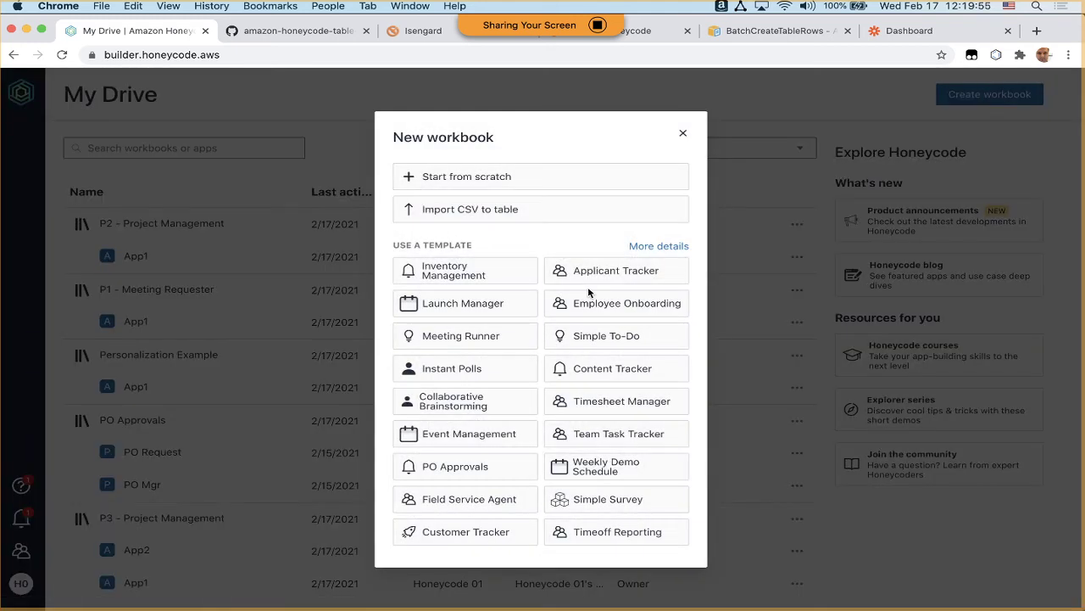
left_click(465, 468)
type("- TEST ")
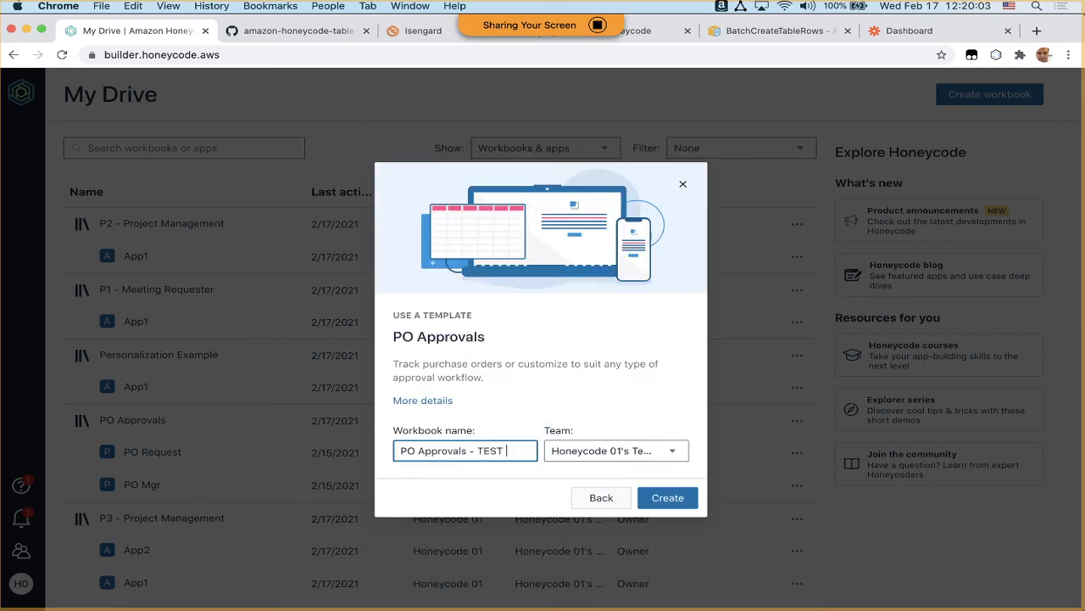
type("2")
left_click(671, 496)
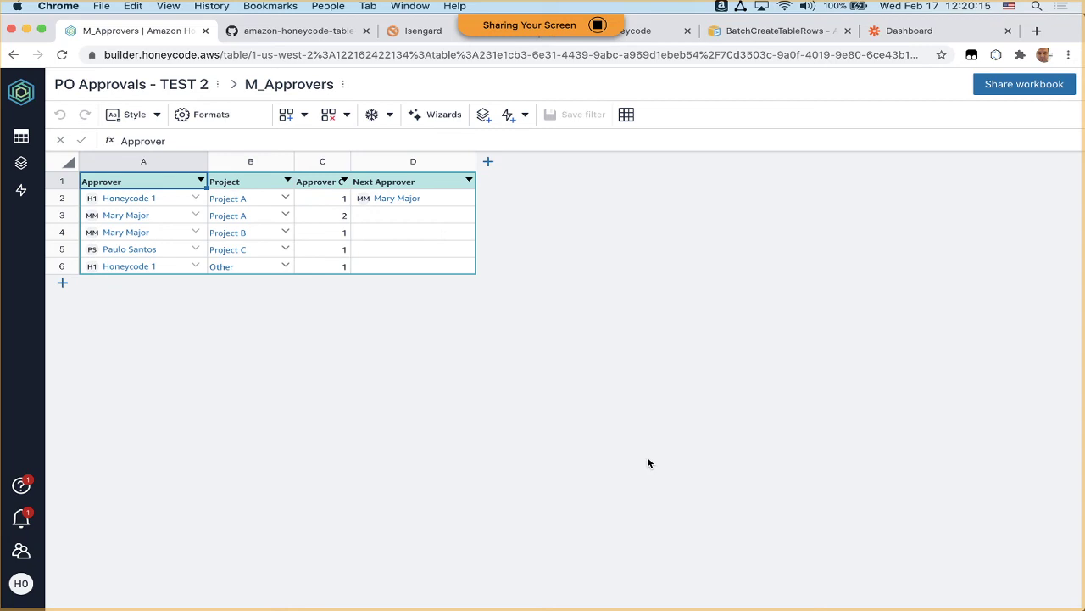
Examine the new workbook's lists of tables, apps and automations.
left_click(21, 138)
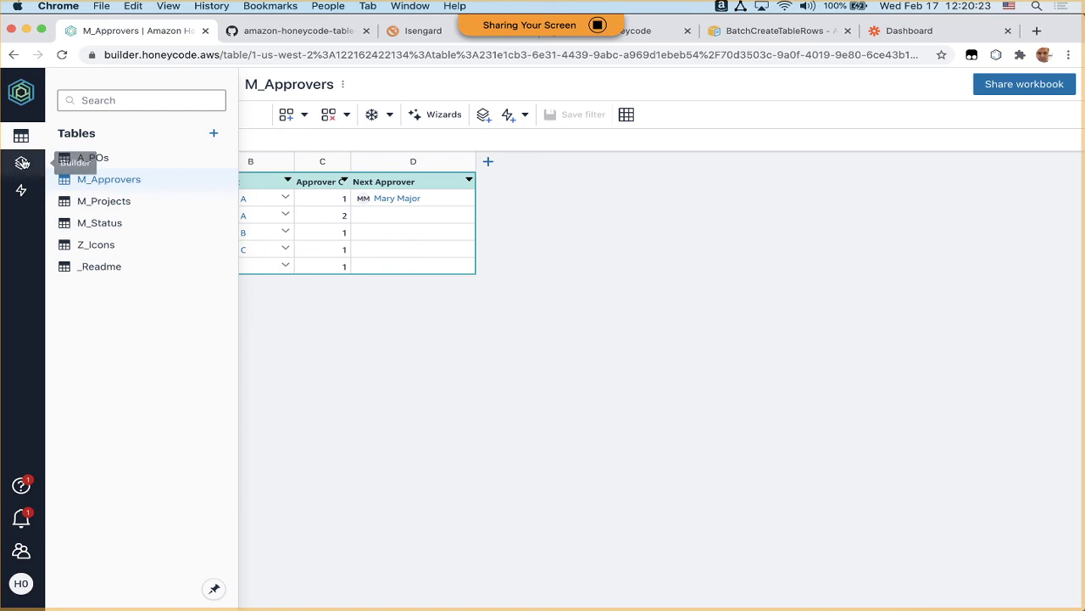
left_click(22, 162)
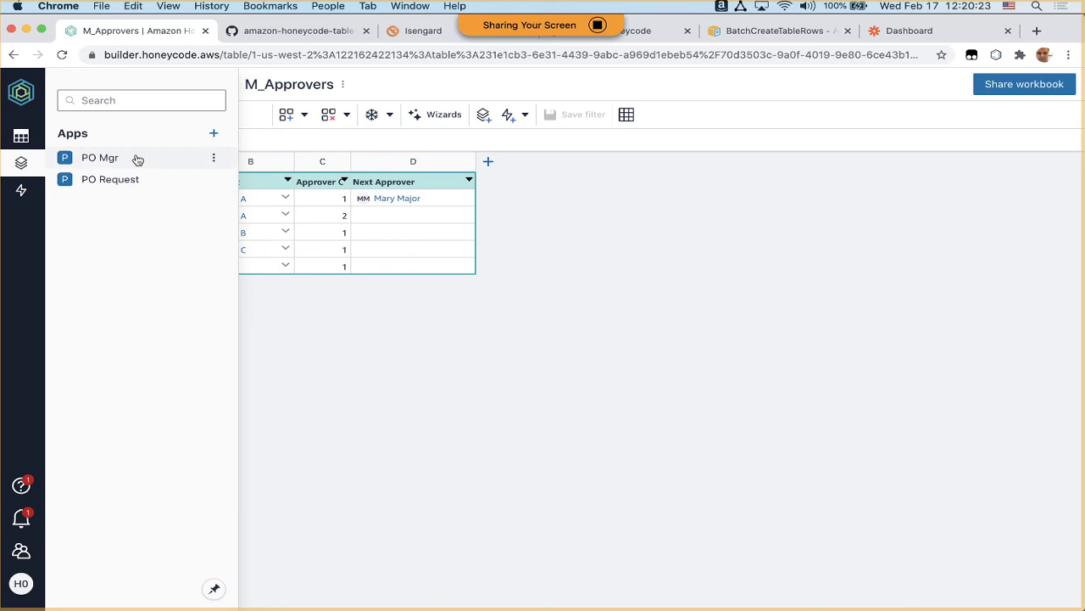
left_click(22, 190)
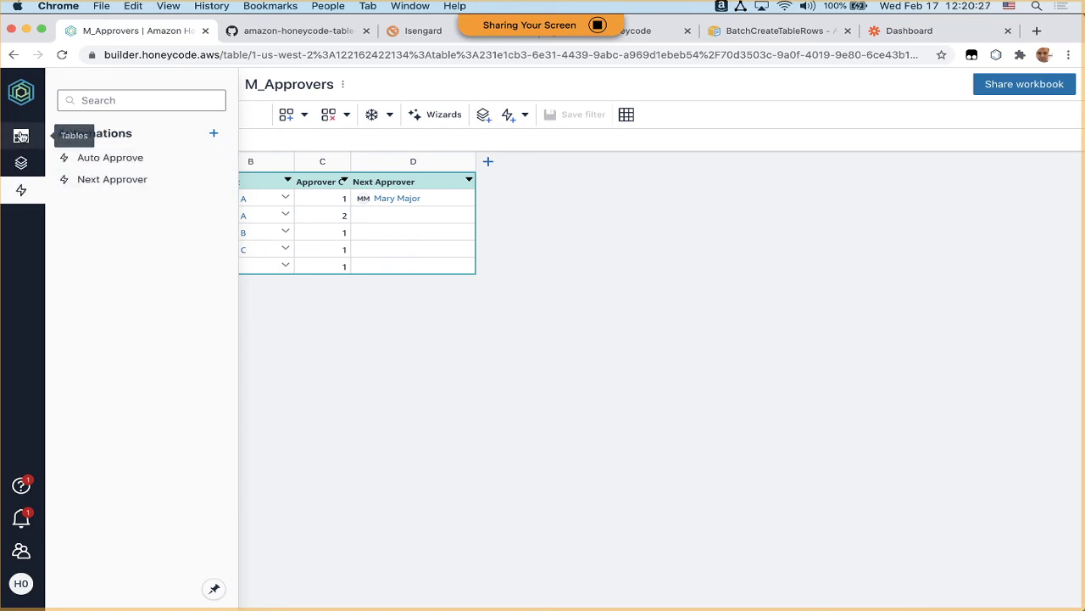
left_click(22, 136)
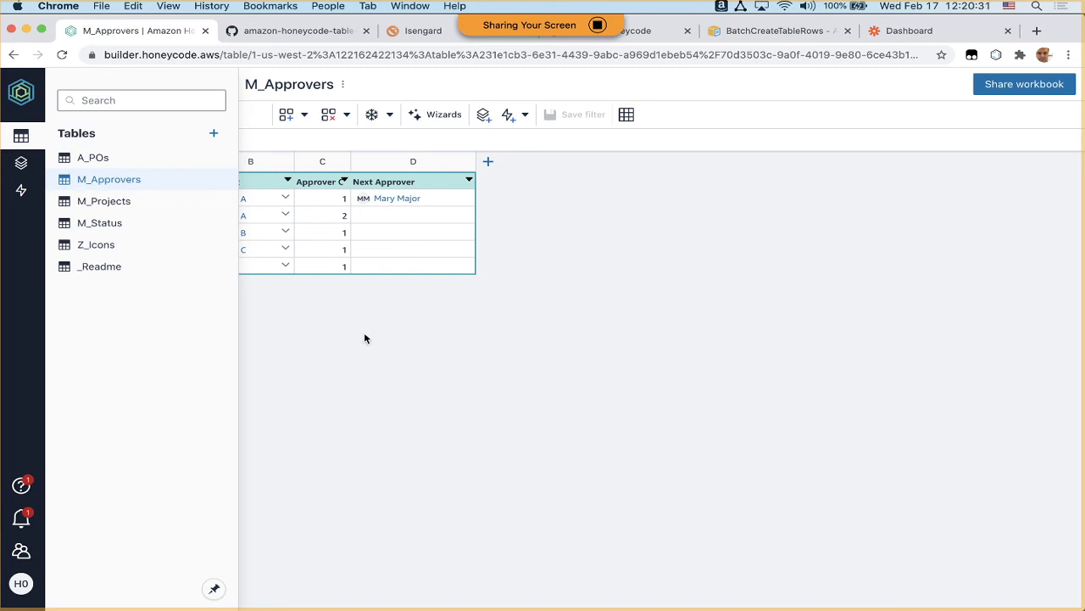
Return to My Drive and share the PO Approvals - TEST 2 workbook with the team member whose account ends in "+bg".
left_click(26, 95)
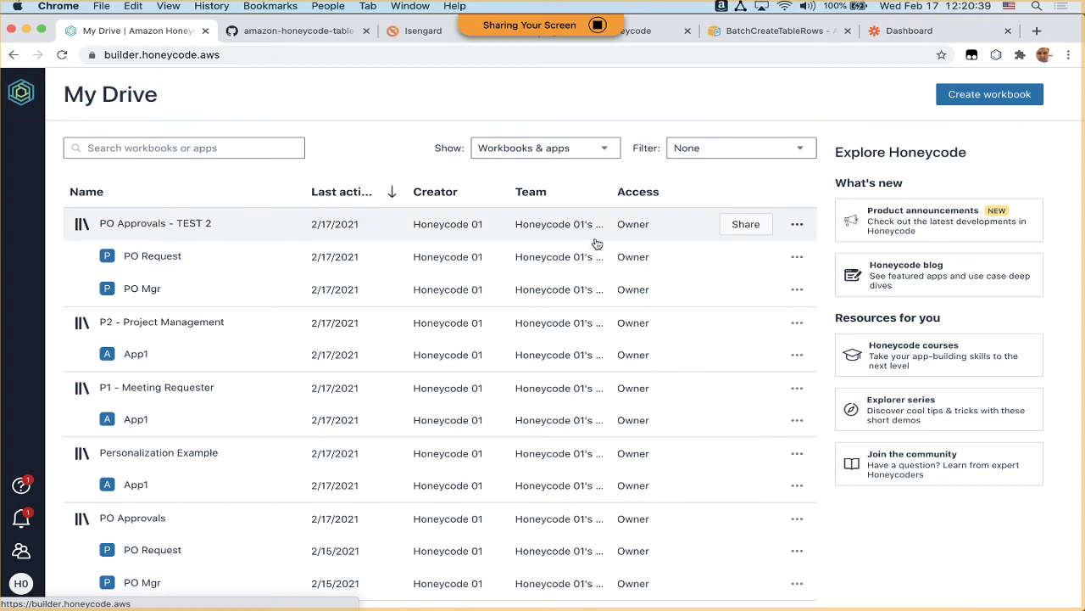
left_click(798, 227)
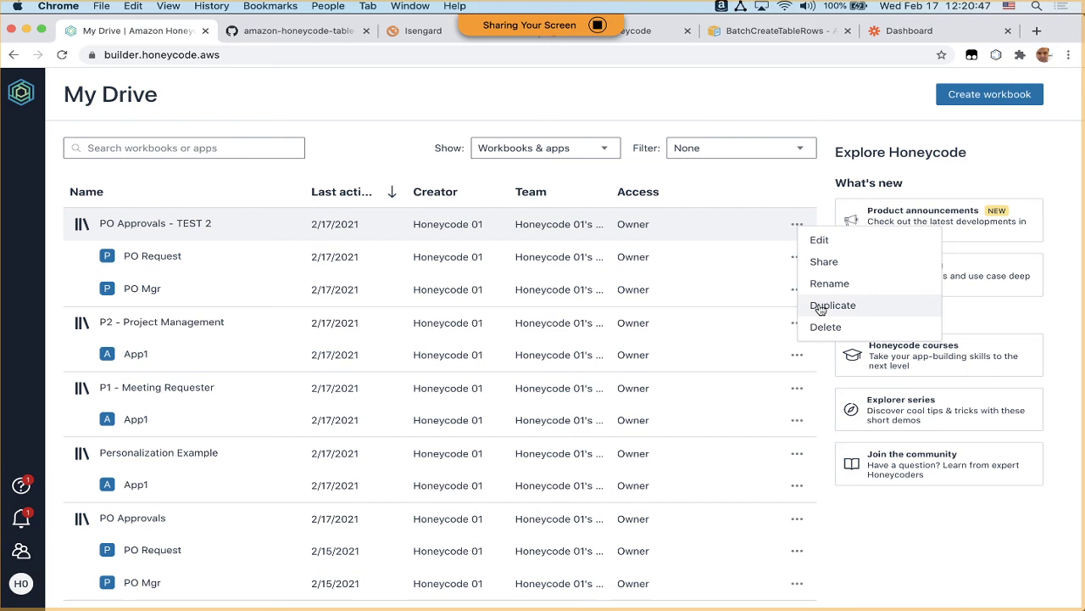
left_click(823, 262)
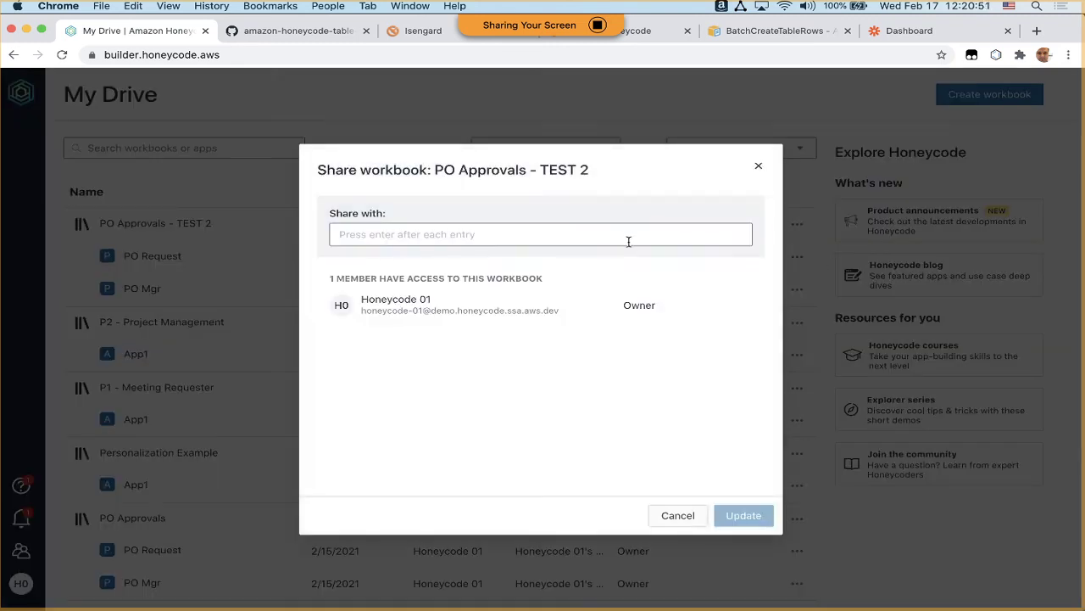
left_click(623, 234)
type("hone")
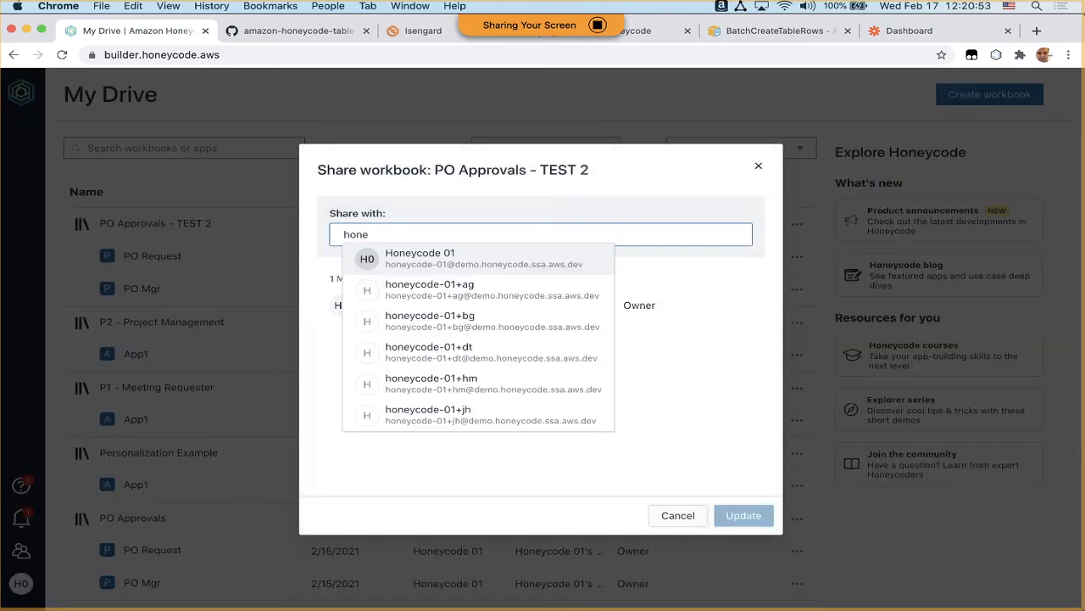
left_click(526, 327)
left_click(746, 524)
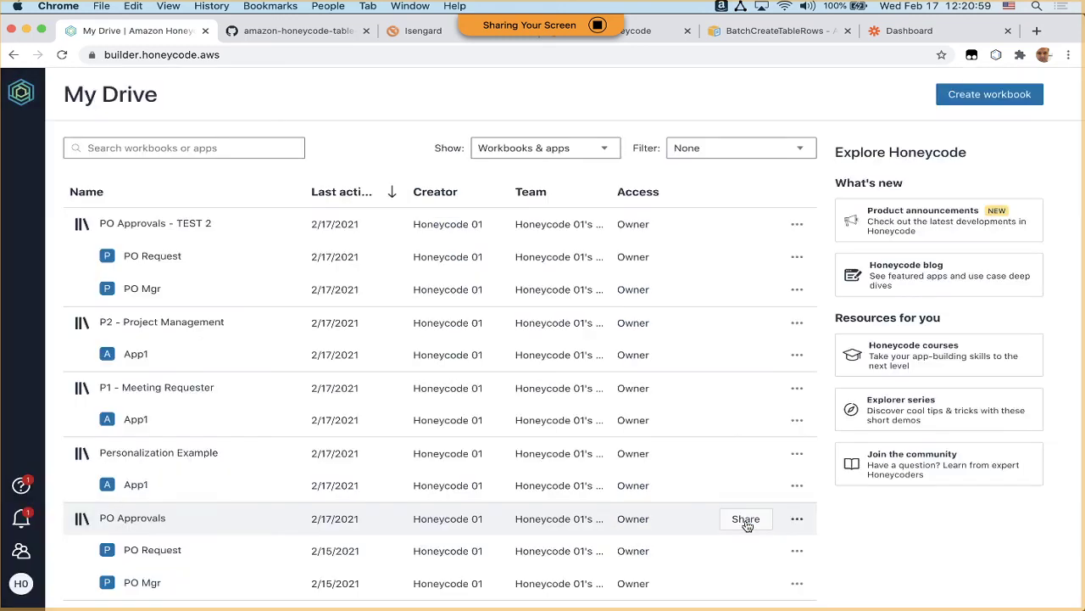
Change the shared team member's access to the PO Approvals - TEST 2 workbook to Owner and save the update.
left_click(797, 224)
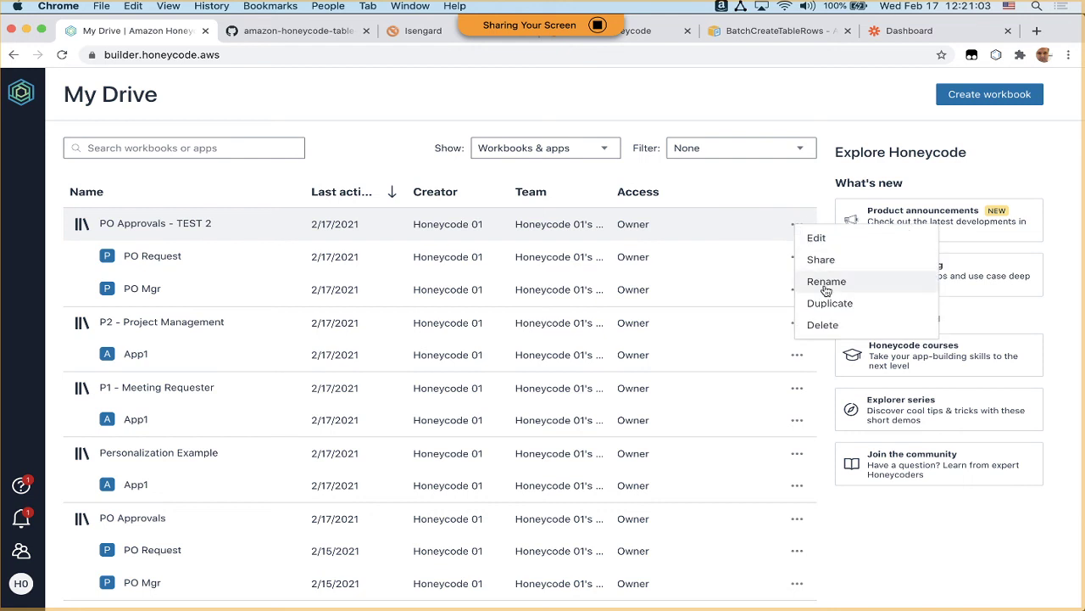
left_click(821, 260)
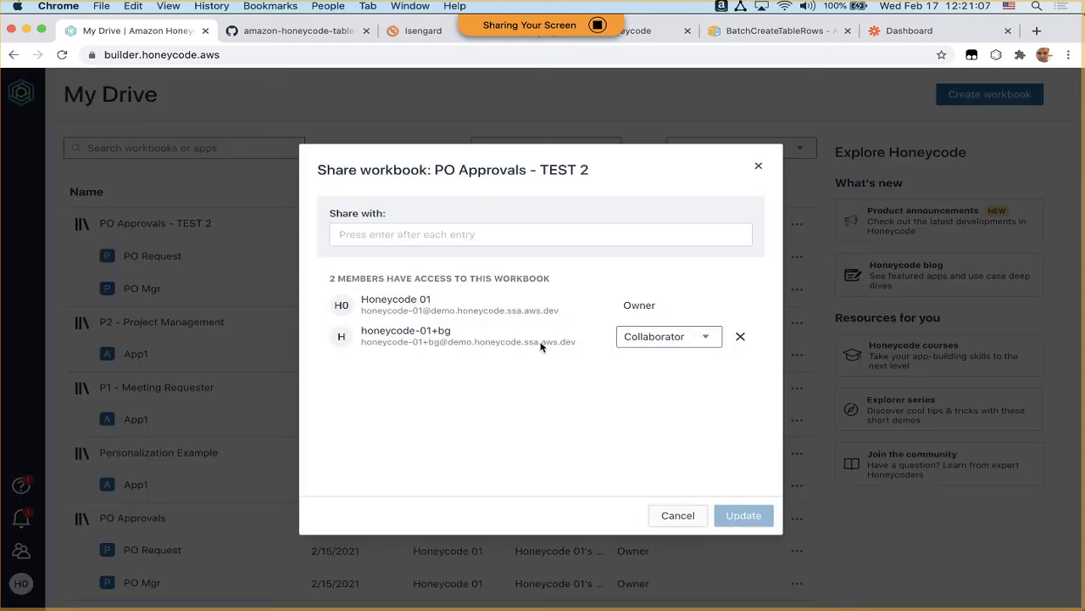
left_click(705, 338)
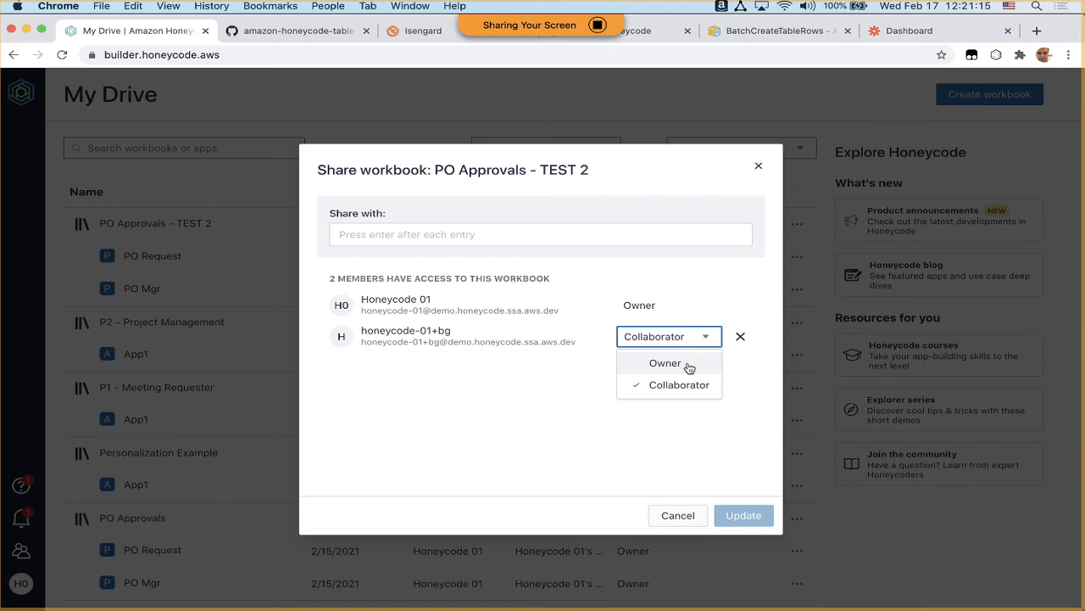
left_click(689, 365)
left_click(741, 515)
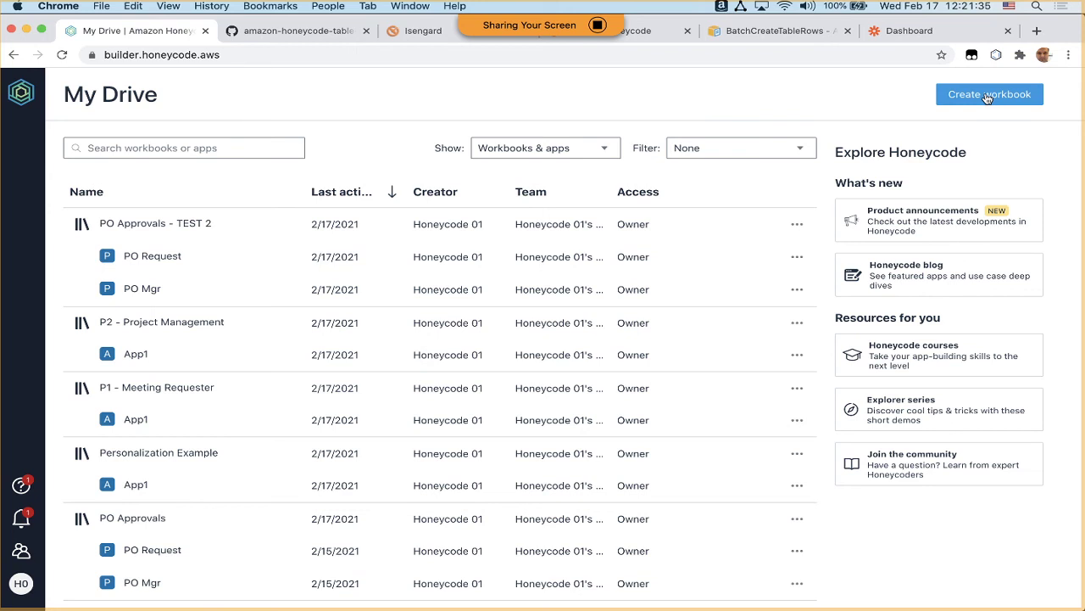
Duplicate the PO Approvals - TEST 2 workbook and return to My Drive.
left_click(797, 224)
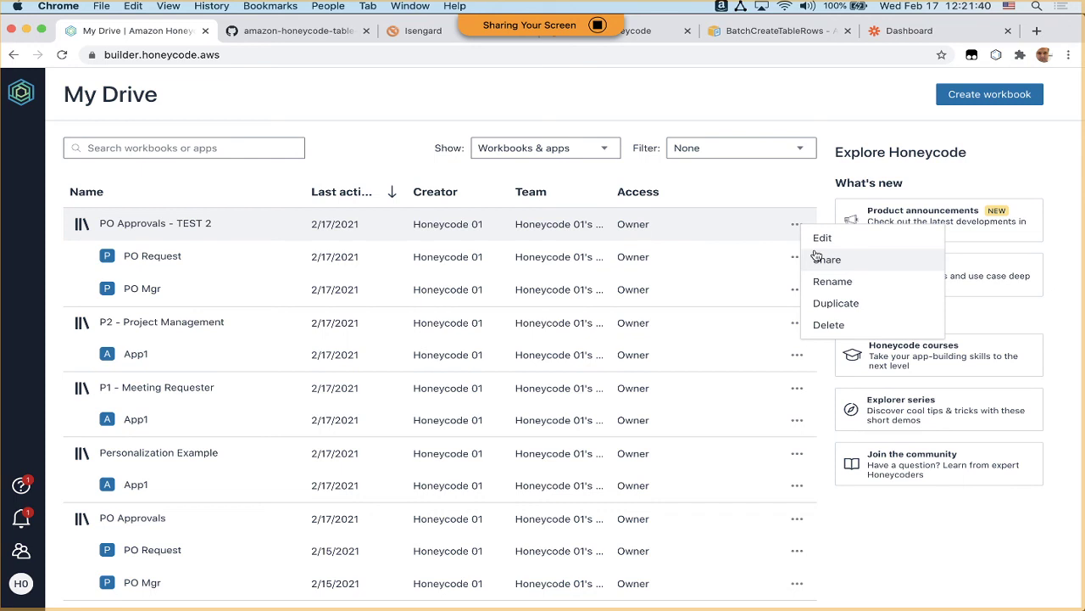
left_click(830, 306)
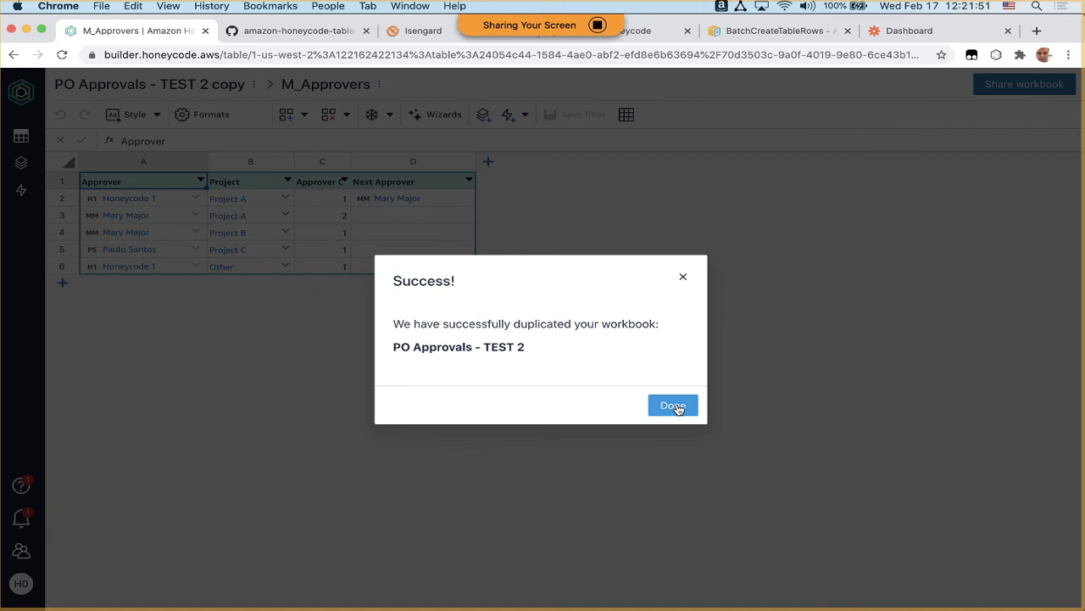
left_click(675, 407)
left_click(20, 91)
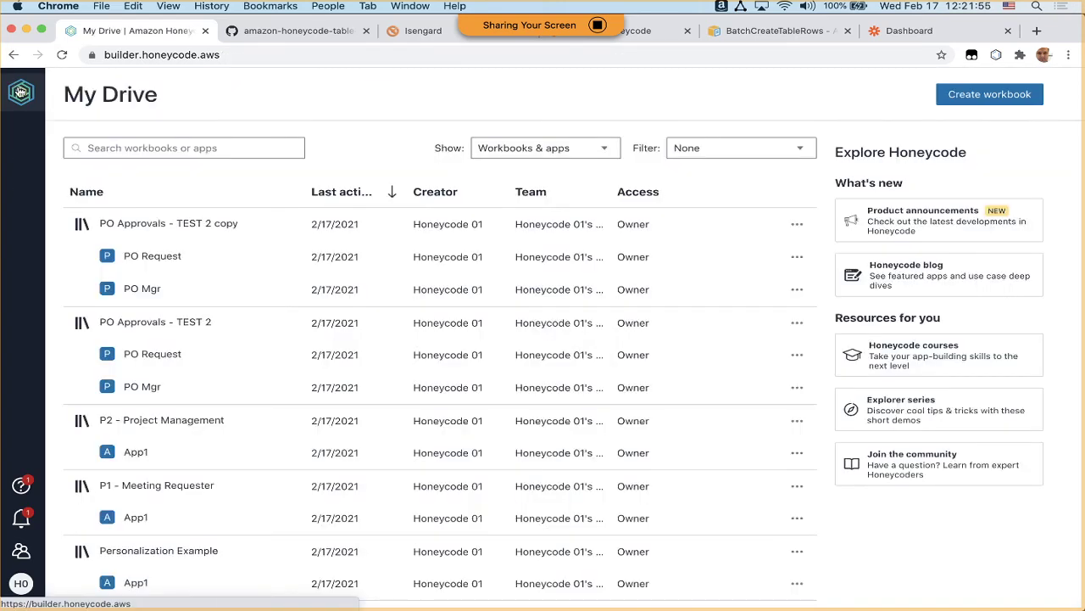
Check which members have access to the PO Approvals - TEST 2 copy workbook.
left_click(798, 226)
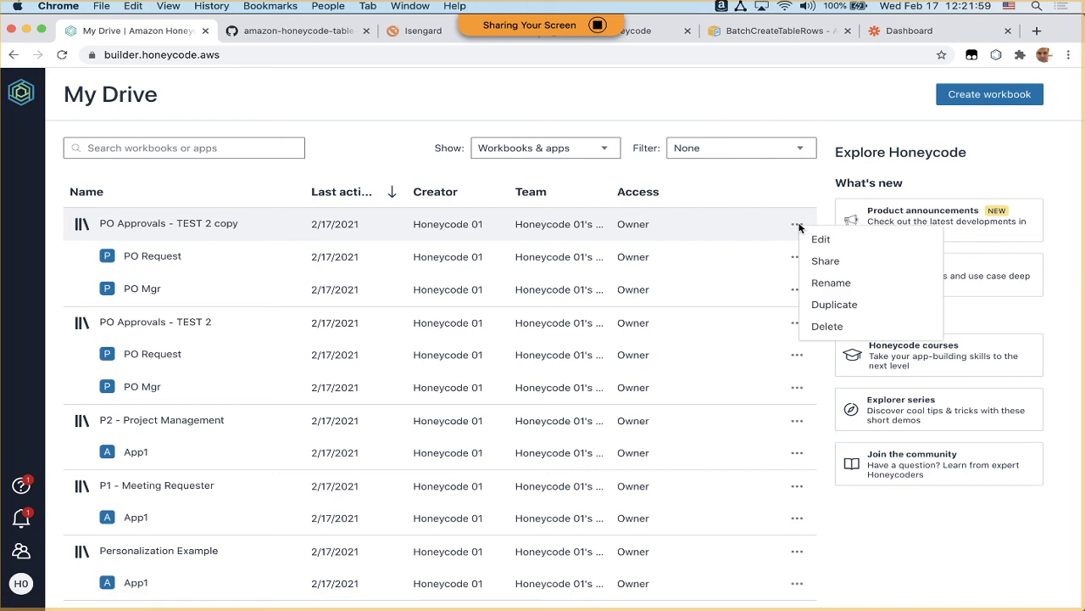
left_click(825, 261)
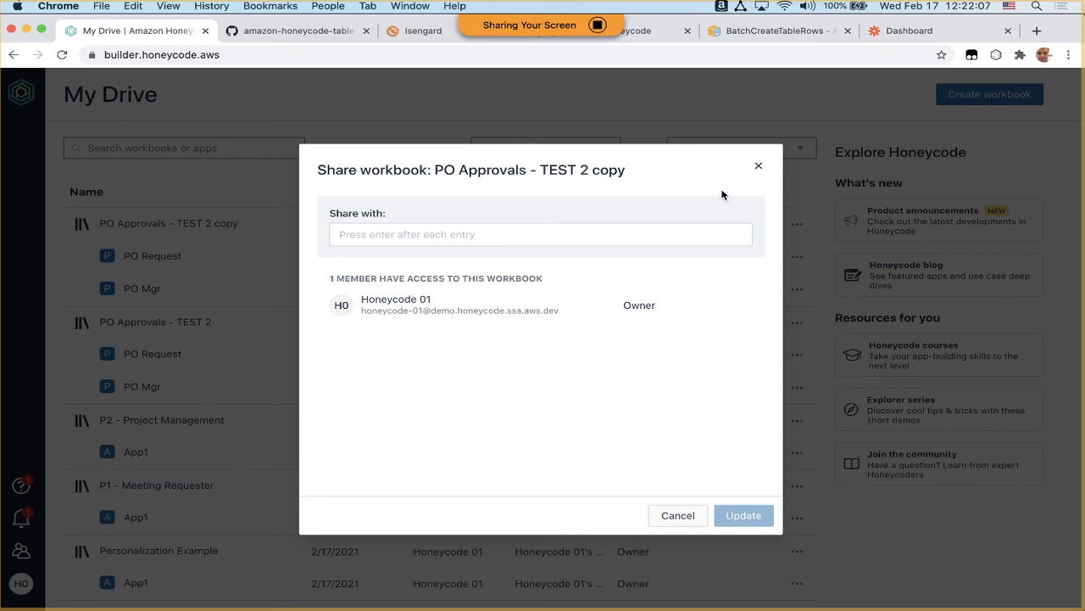
left_click(759, 168)
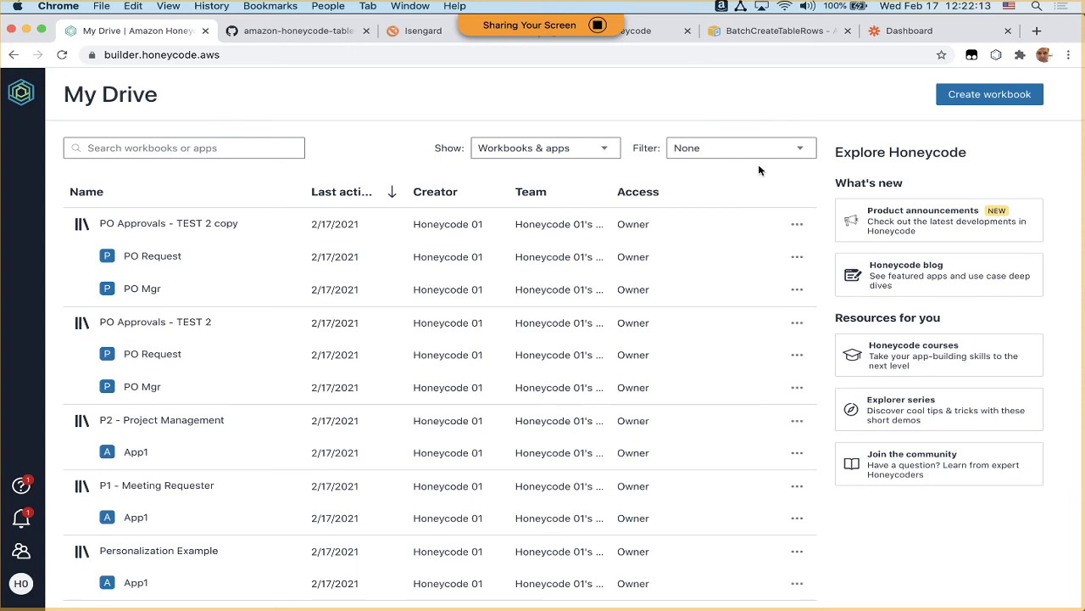
Delete the PO Approvals - TEST 2 copy workbook from My Drive.
left_click(797, 224)
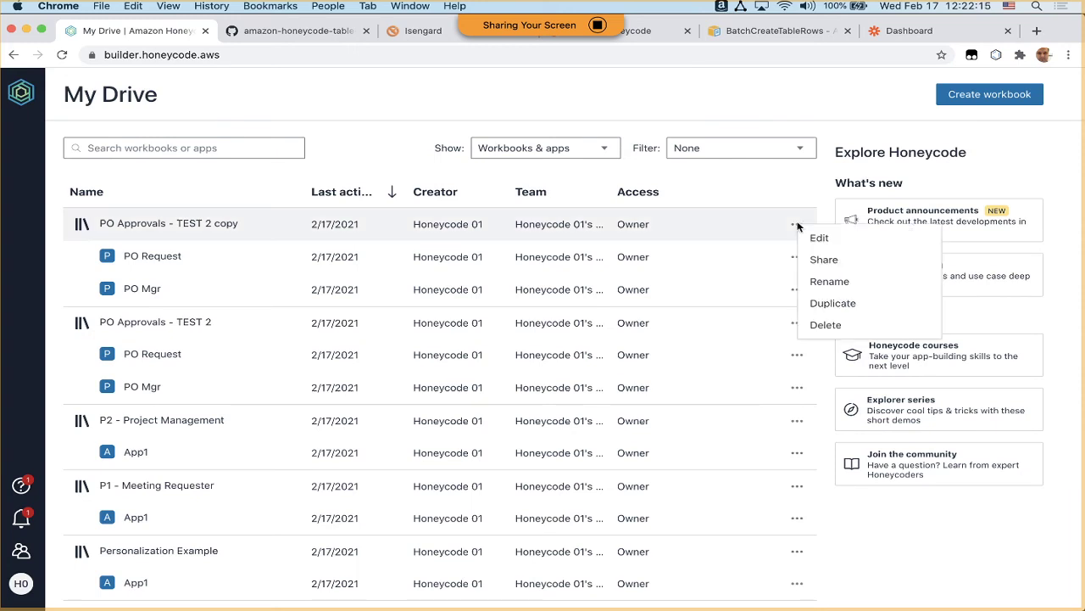
left_click(826, 326)
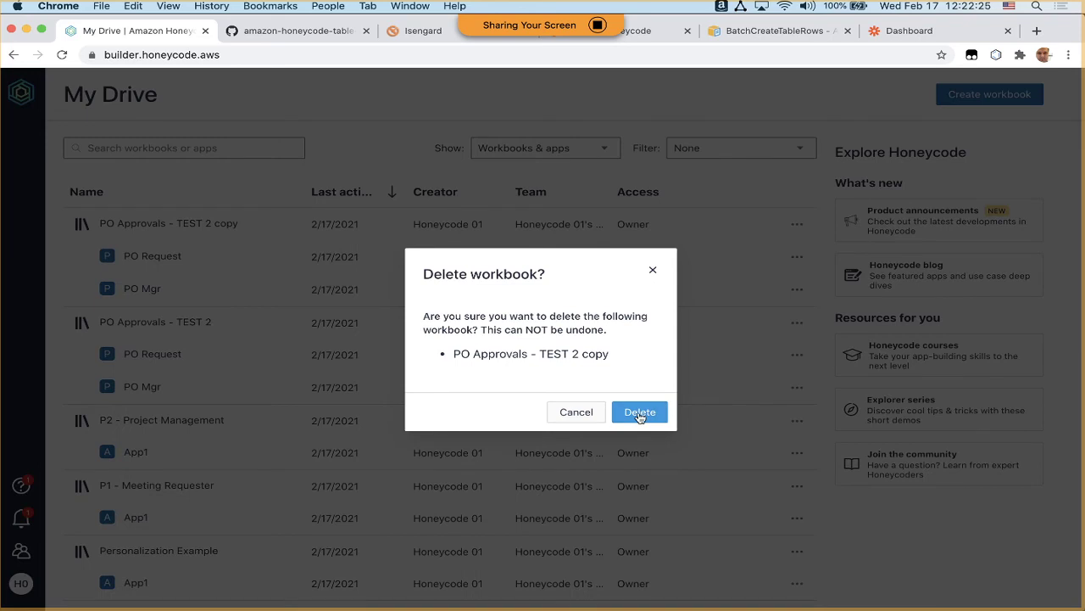
left_click(639, 414)
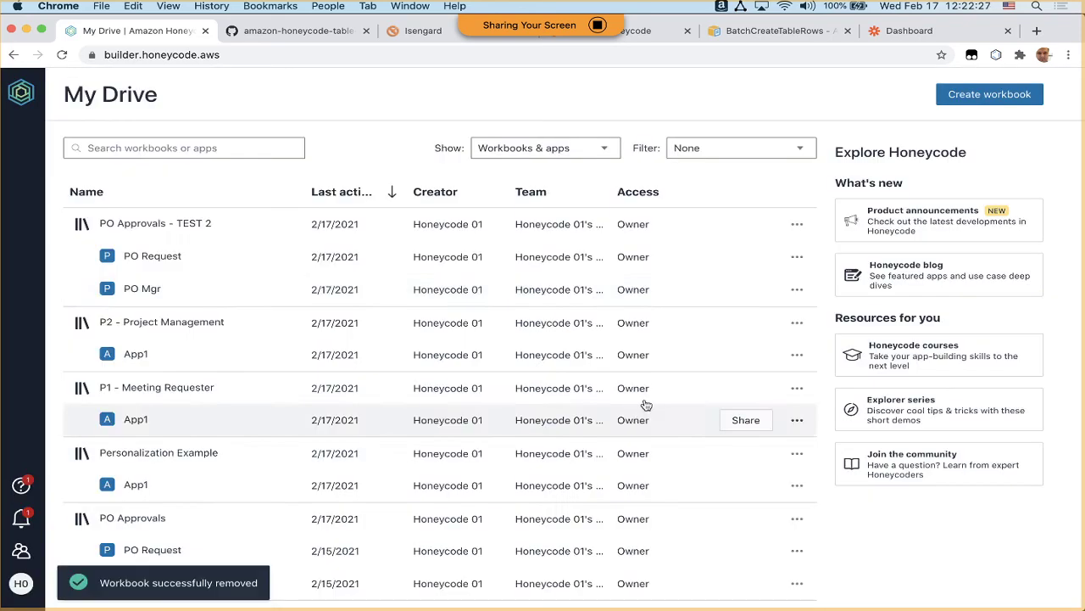
Open the PO Approvals - TEST 2 workbook and examine the PO Mgr app's Pending Requests, History, Approval Flow and Manage Projects screens.
left_click(172, 230)
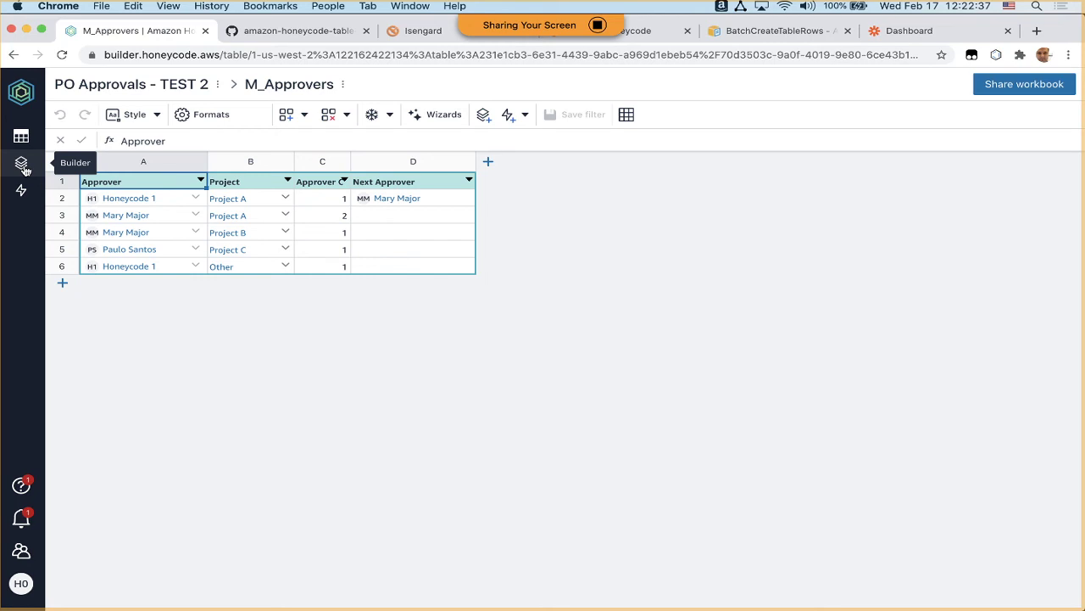
left_click(22, 166)
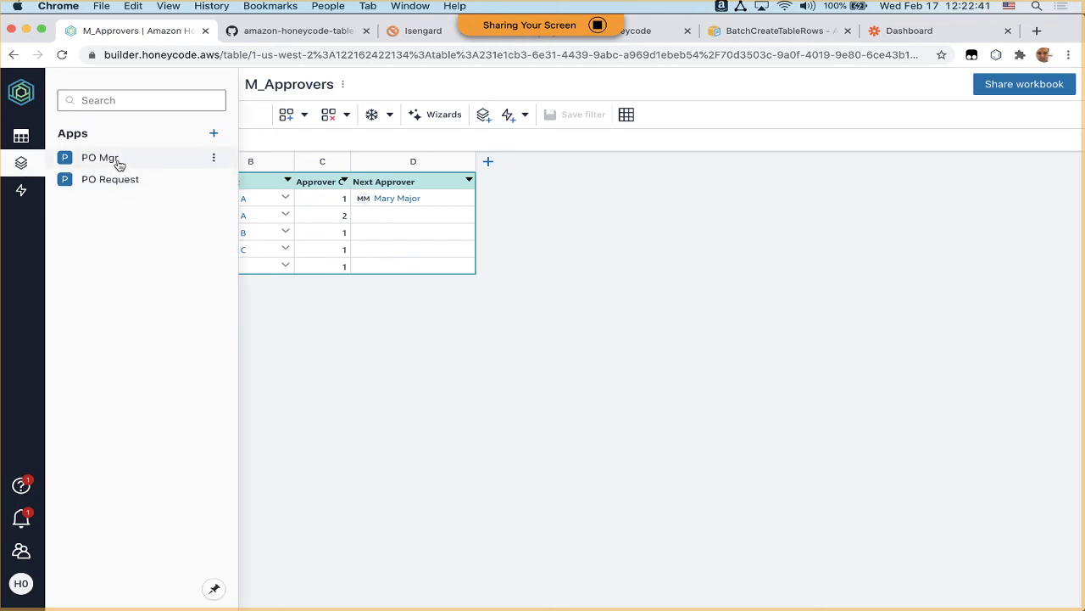
left_click(100, 158)
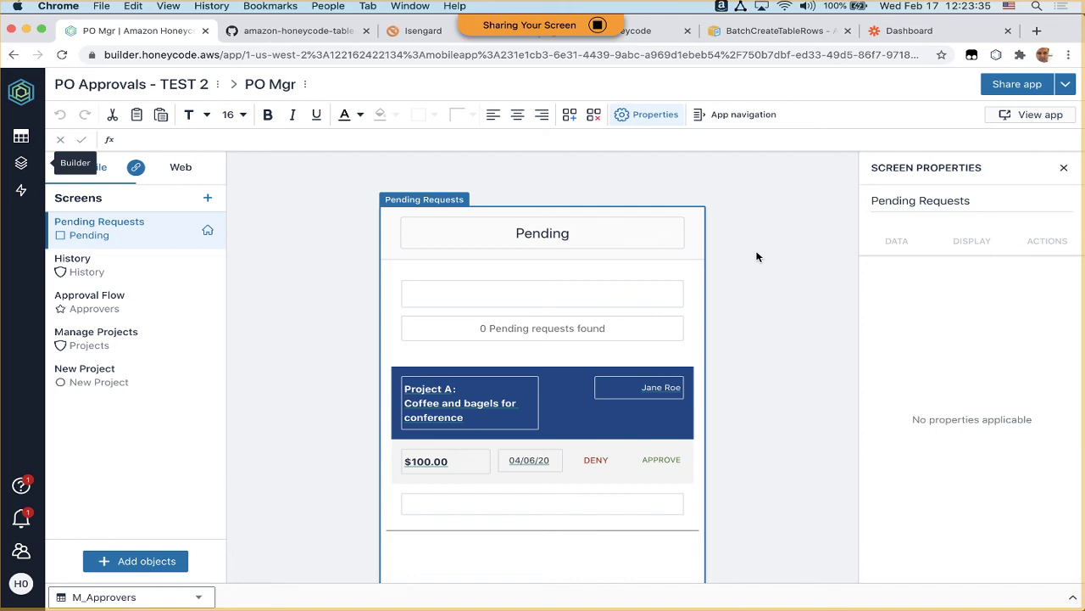
left_click(153, 266)
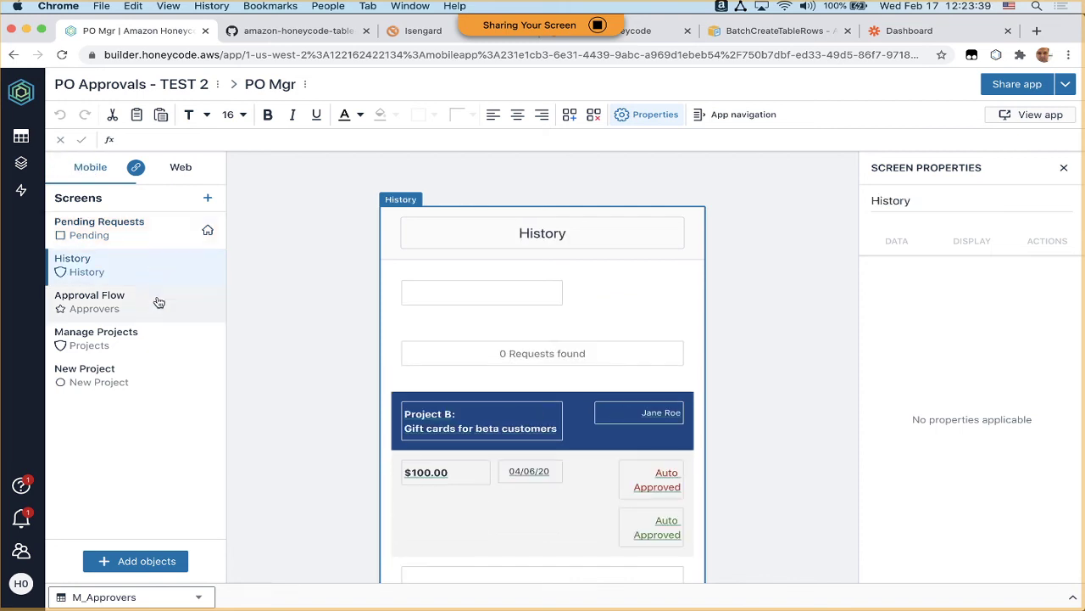
left_click(159, 302)
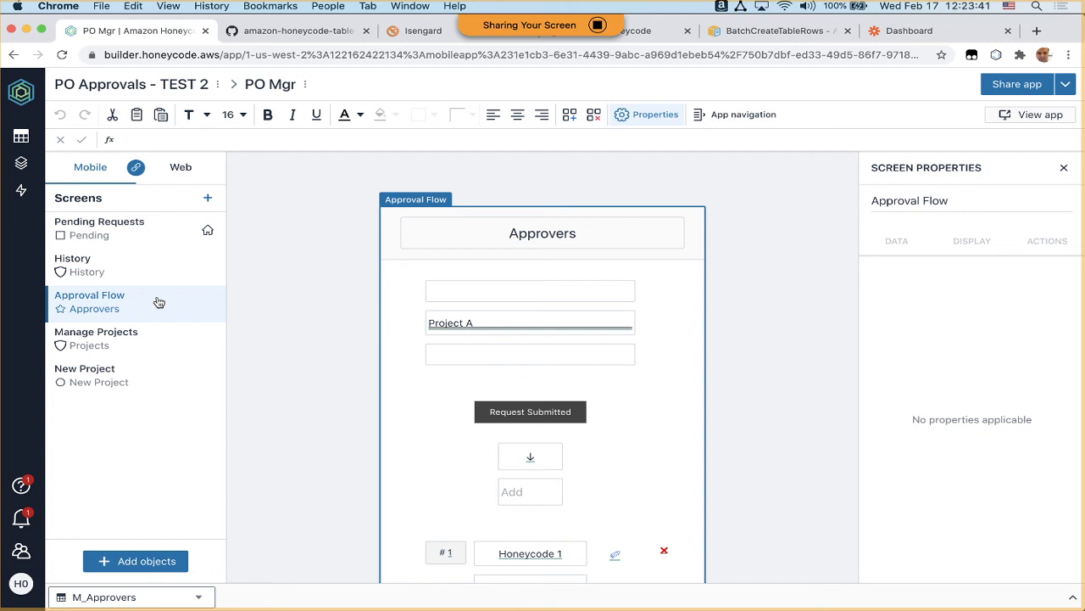
left_click(151, 348)
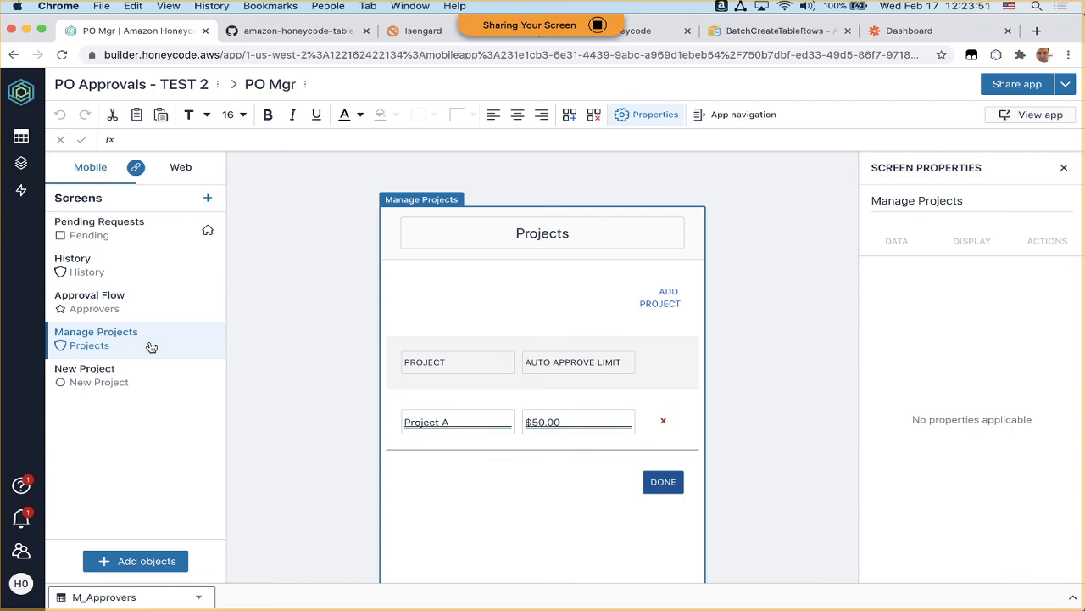
Keep the workbook's apps list open, open the PO Request app in the builder and launch its live web version.
left_click(21, 165)
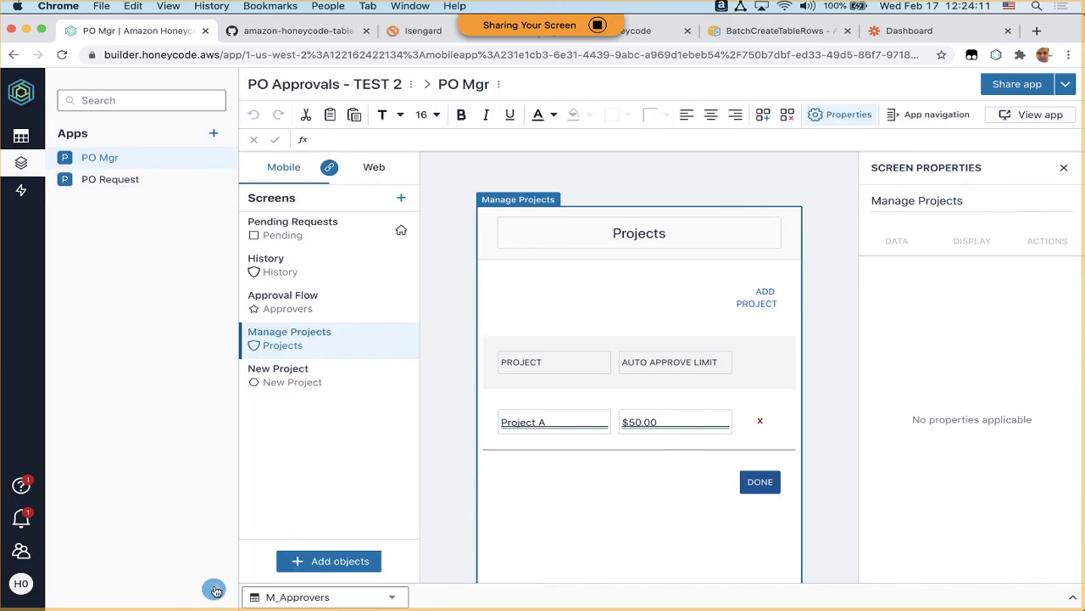
left_click(108, 180)
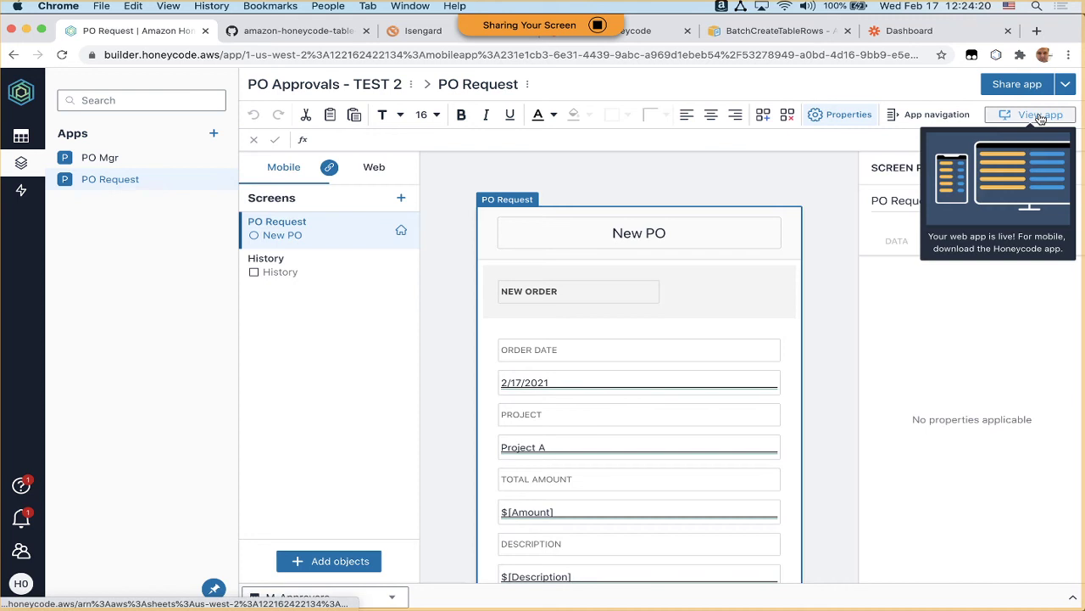
left_click(1039, 116)
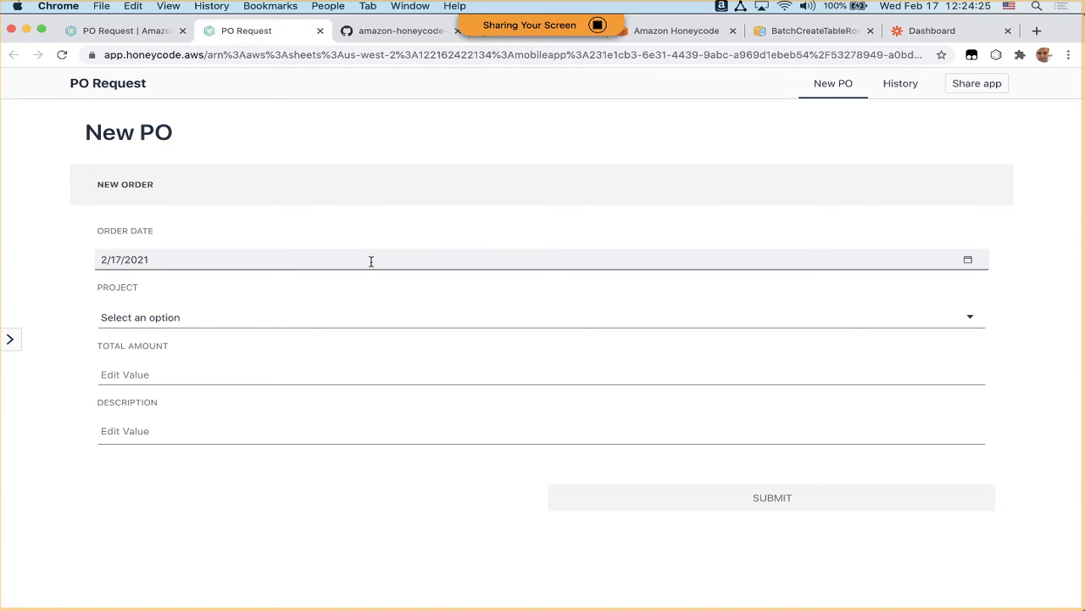
Submit a new PO for Project B with total amount $1,000,000.00 and description "For my new Ride", and revisit the New PO and History pages.
left_click(352, 317)
left_click(334, 385)
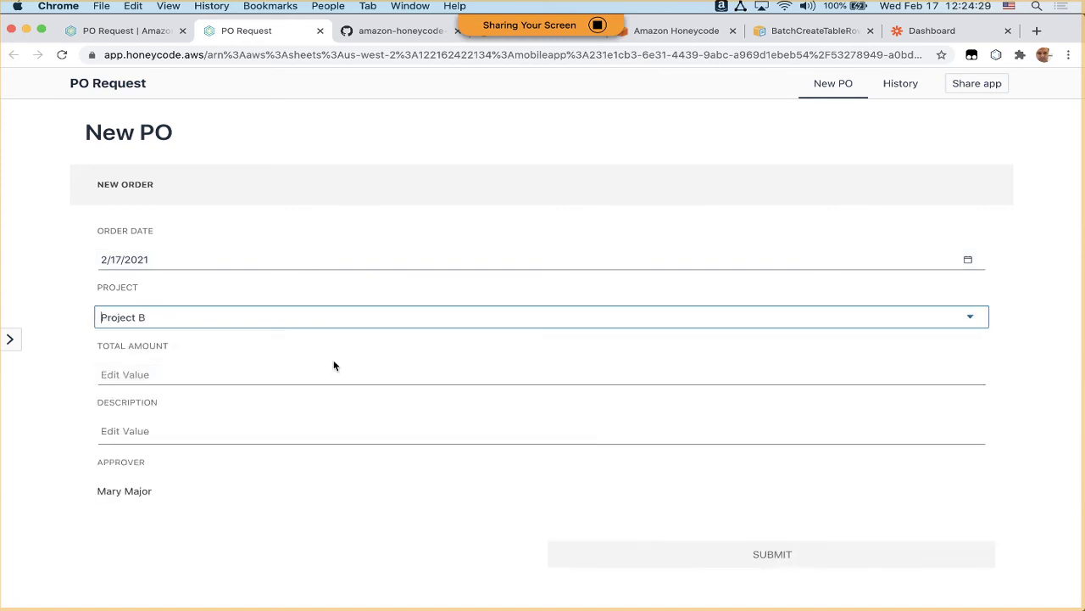
left_click(331, 375)
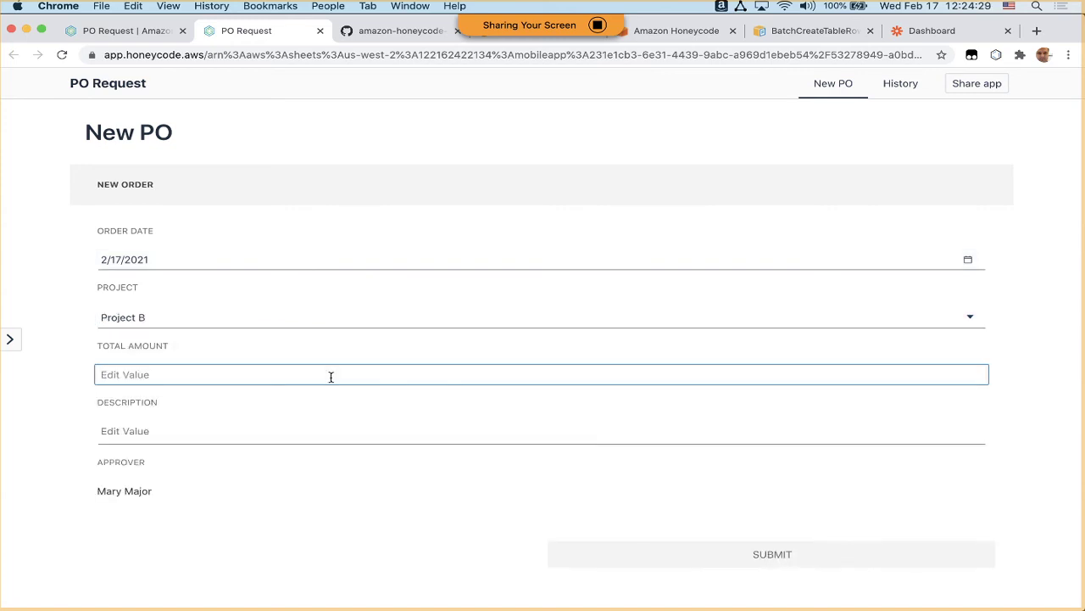
type("1,")
type("000,00")
type("0")
left_click(323, 436)
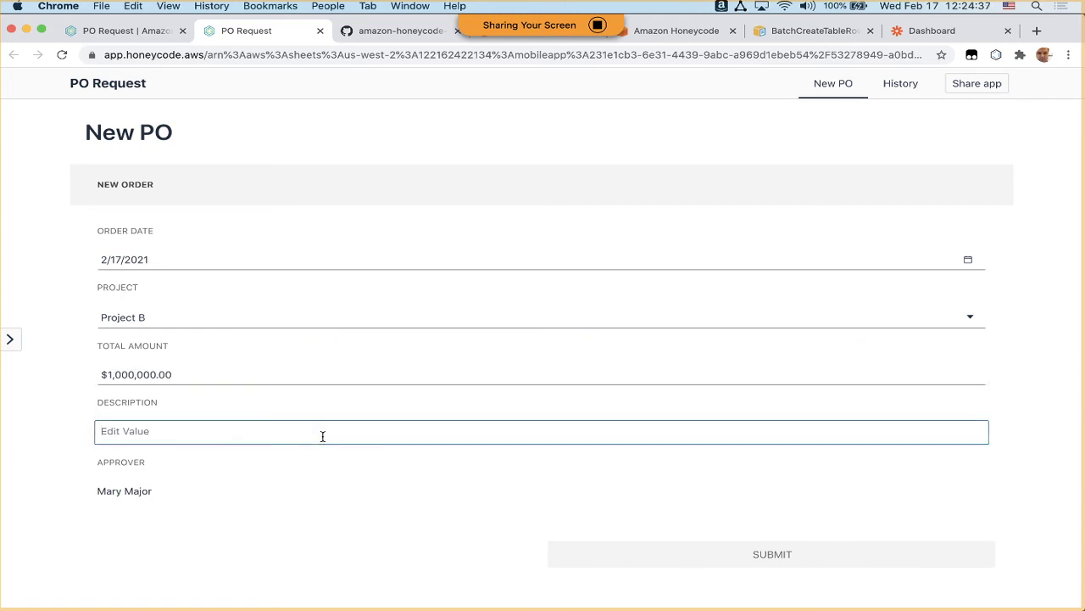
type("For my new Ride")
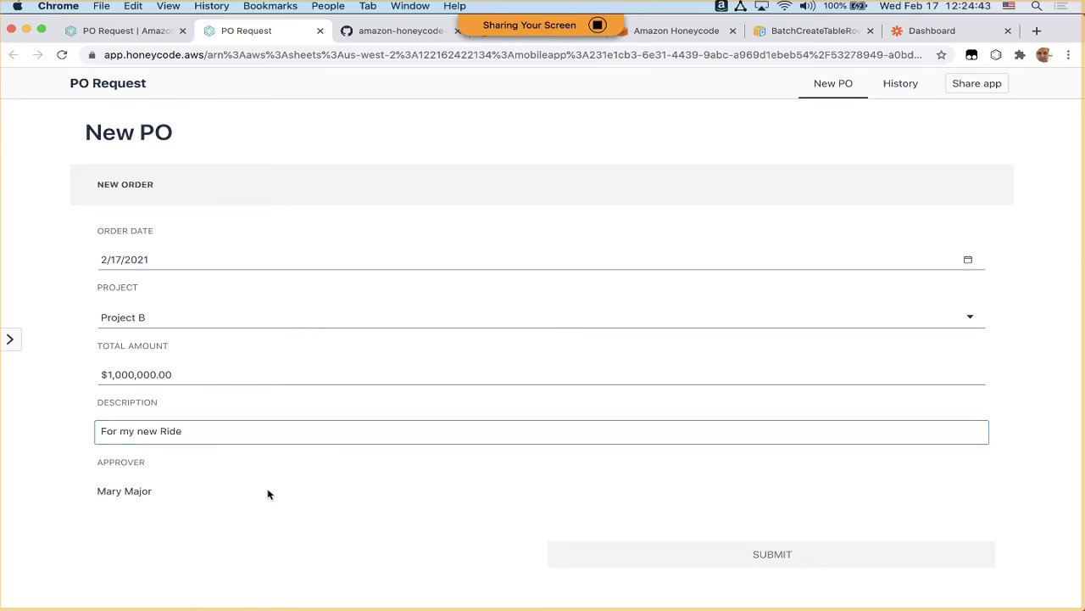
left_click(501, 498)
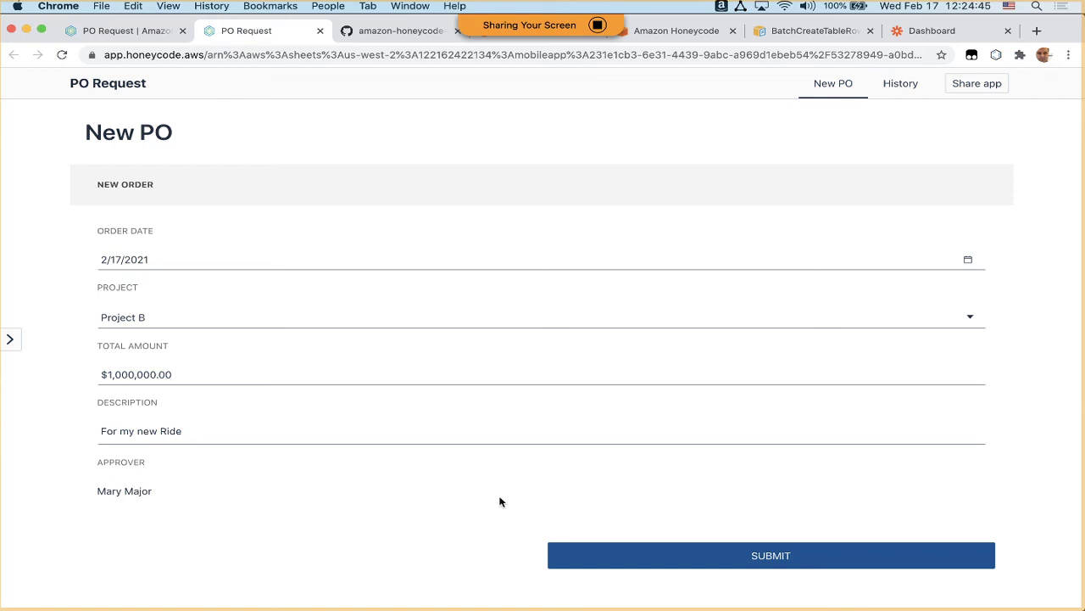
left_click(669, 556)
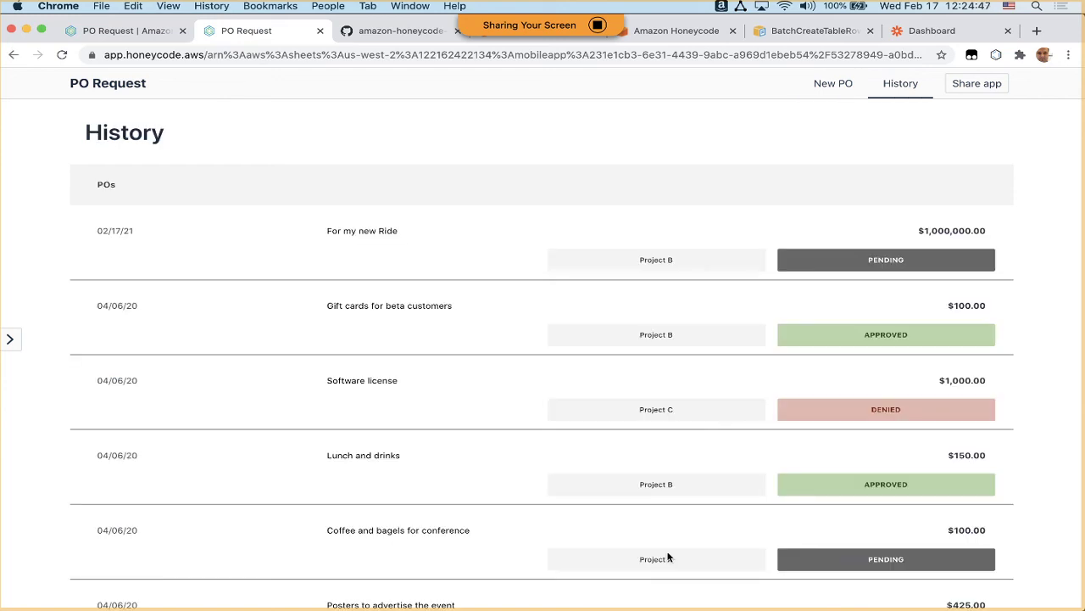
left_click(835, 86)
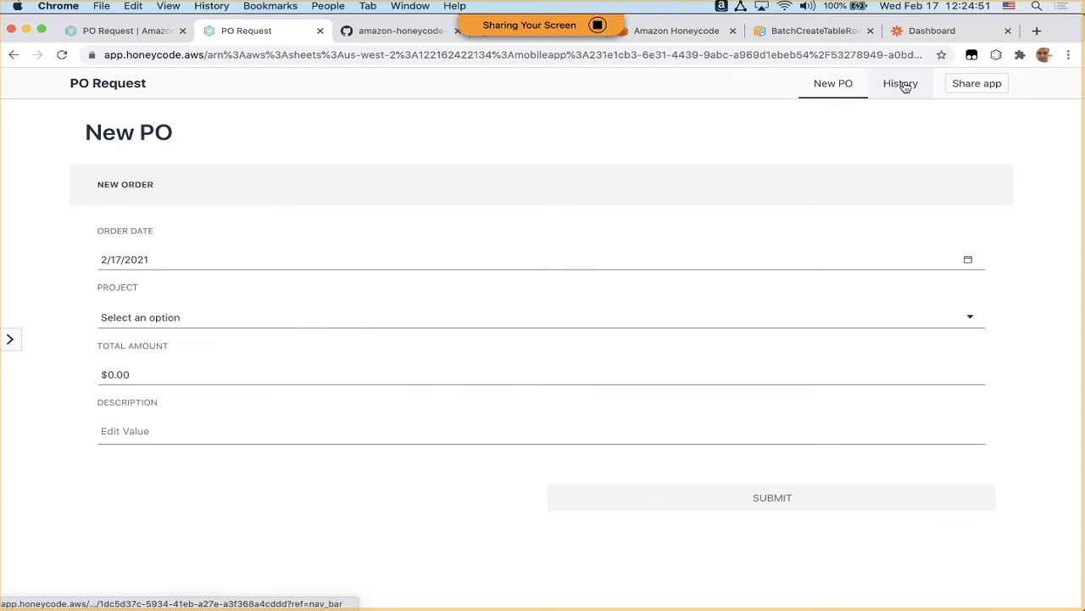
left_click(900, 84)
Return to the builder, launch the live PO Mgr app and examine the pending Project A requests.
left_click(128, 32)
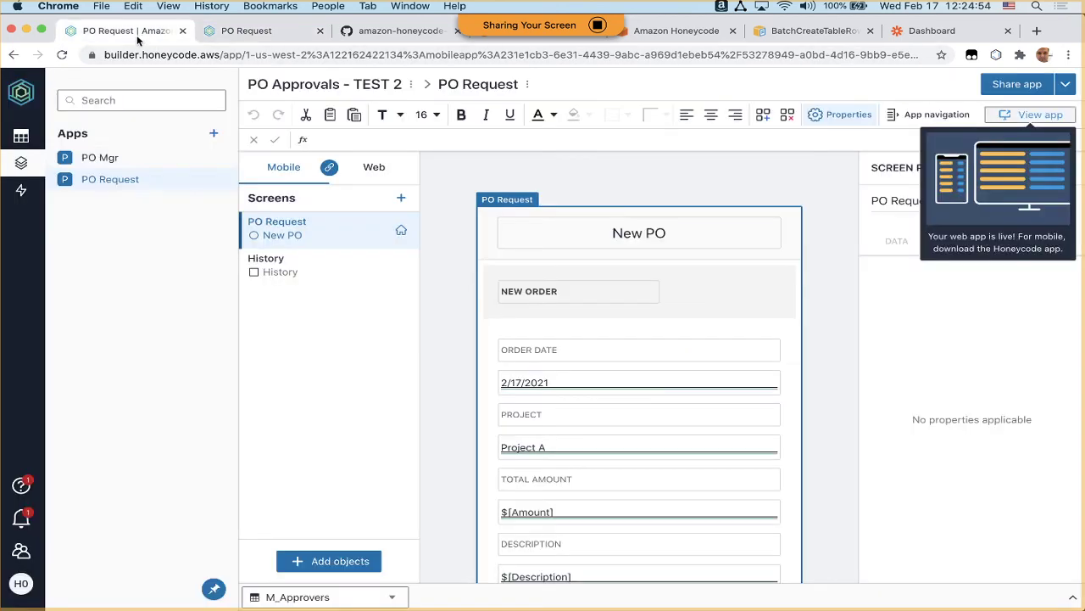
left_click(119, 161)
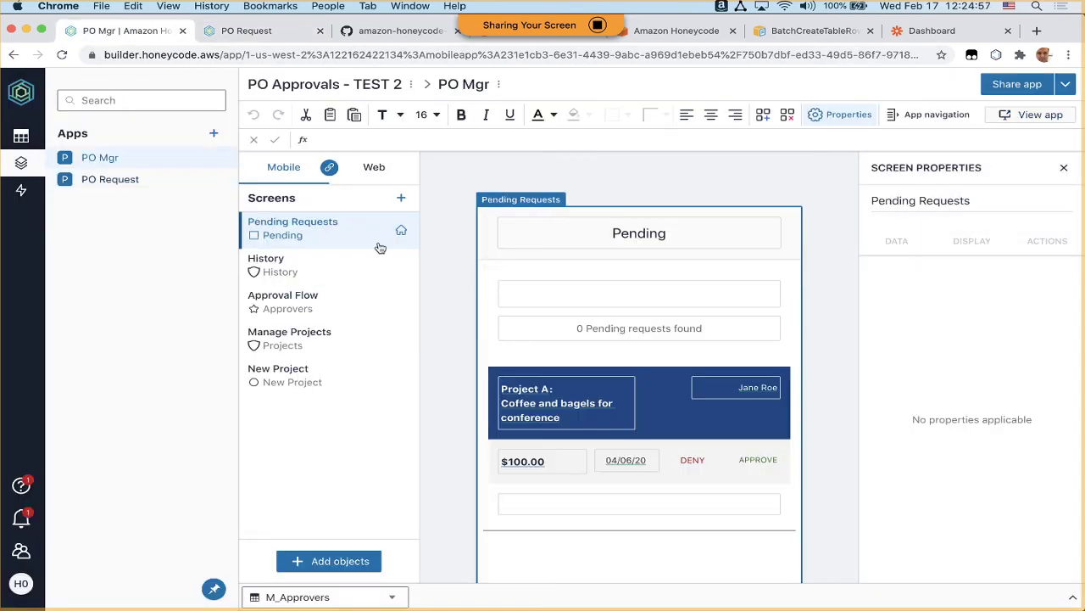
left_click(1041, 116)
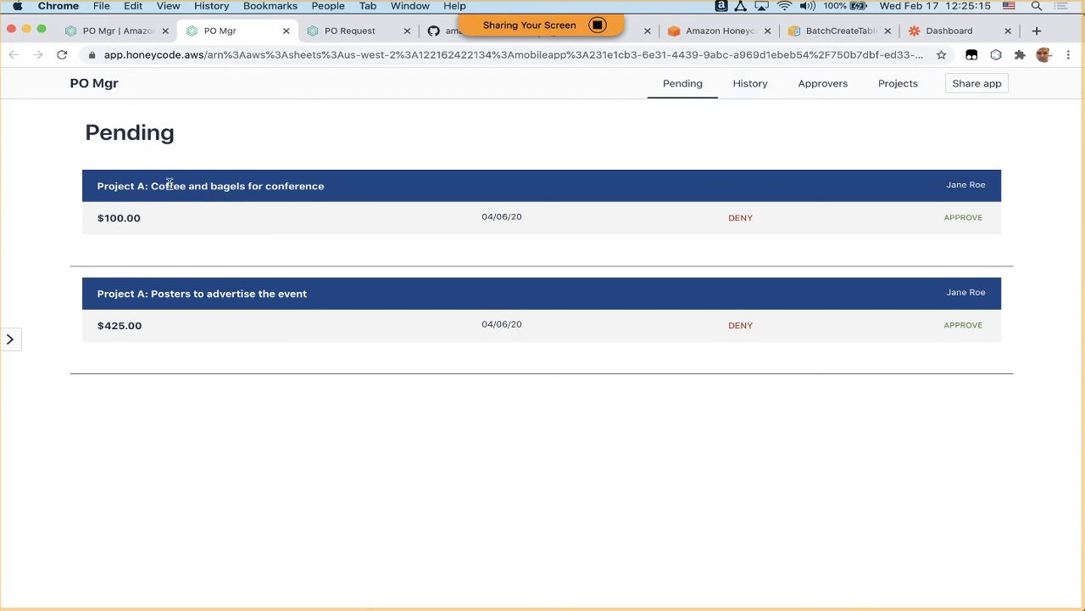
left_click_drag(169, 184, 298, 184)
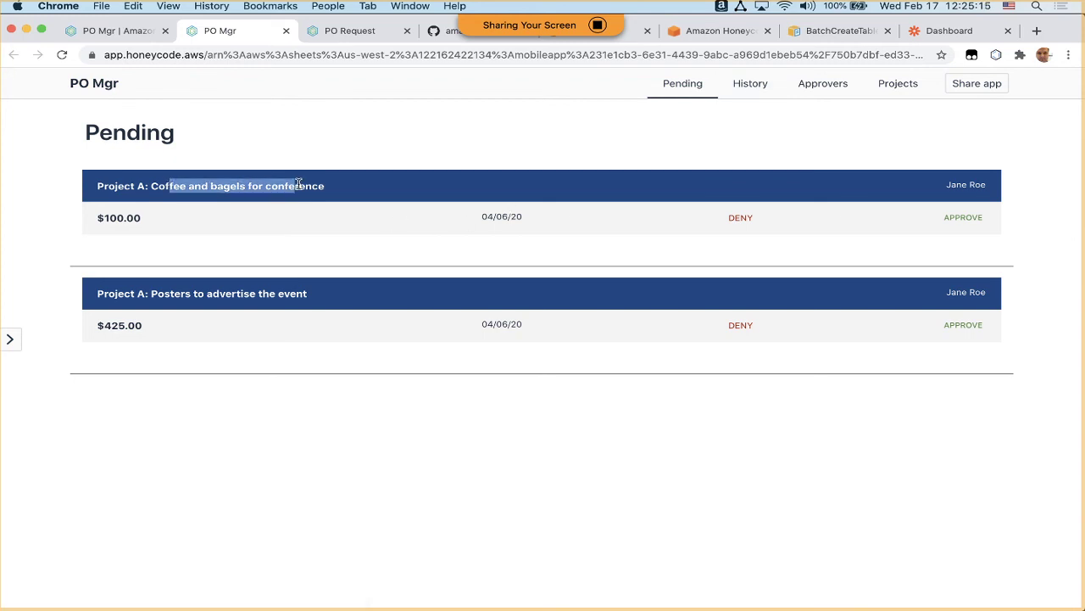
left_click(131, 294)
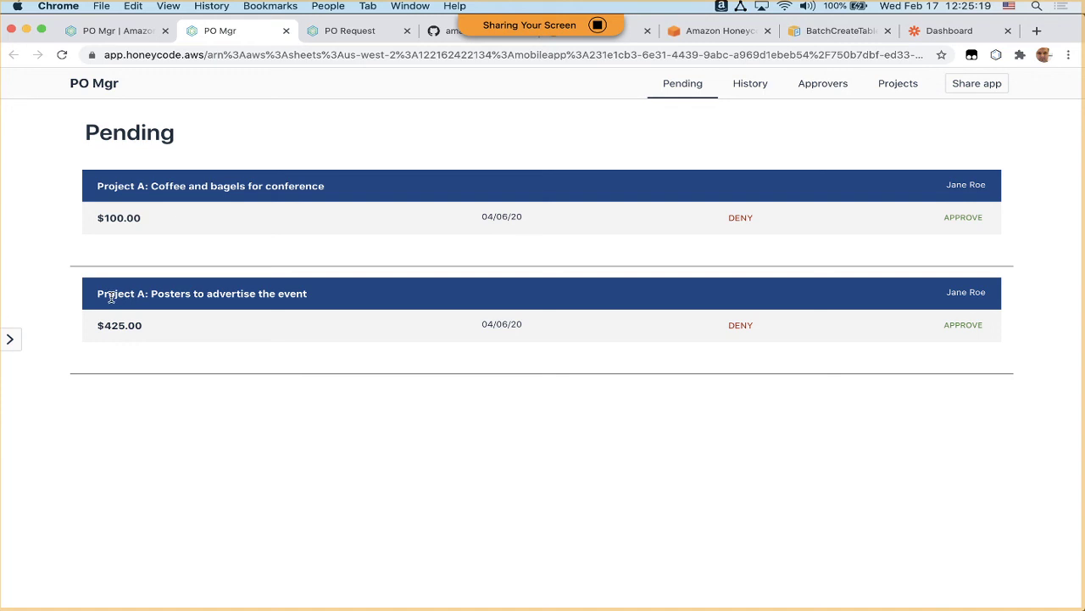
left_click_drag(111, 297, 286, 297)
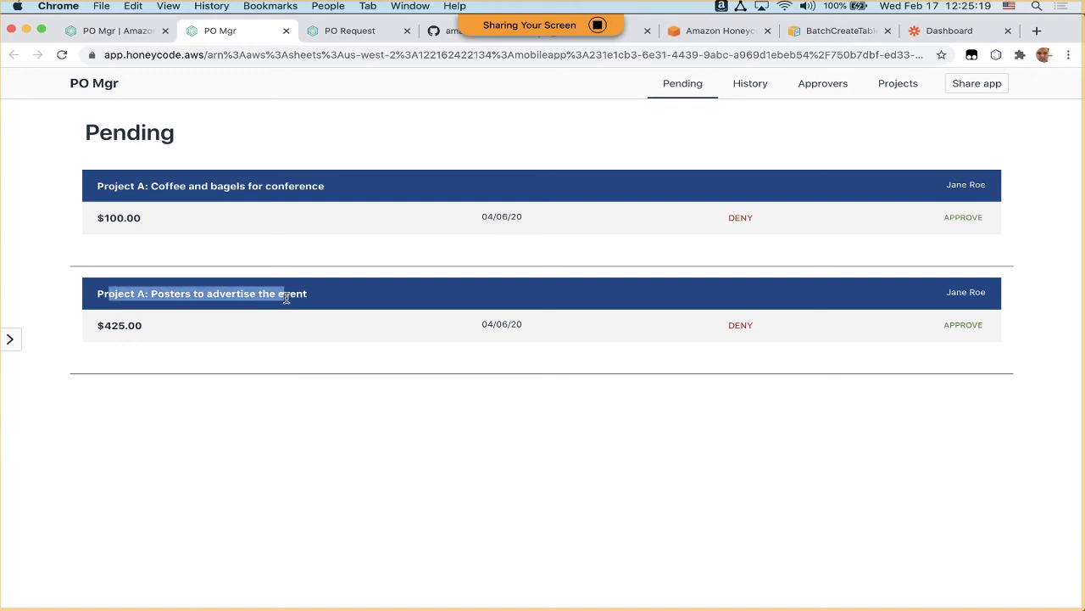
Return to the builder's My Drive and share the PO Mgr app under PO Approvals - TEST 2 with the team member ending in +hm.
left_click(311, 95)
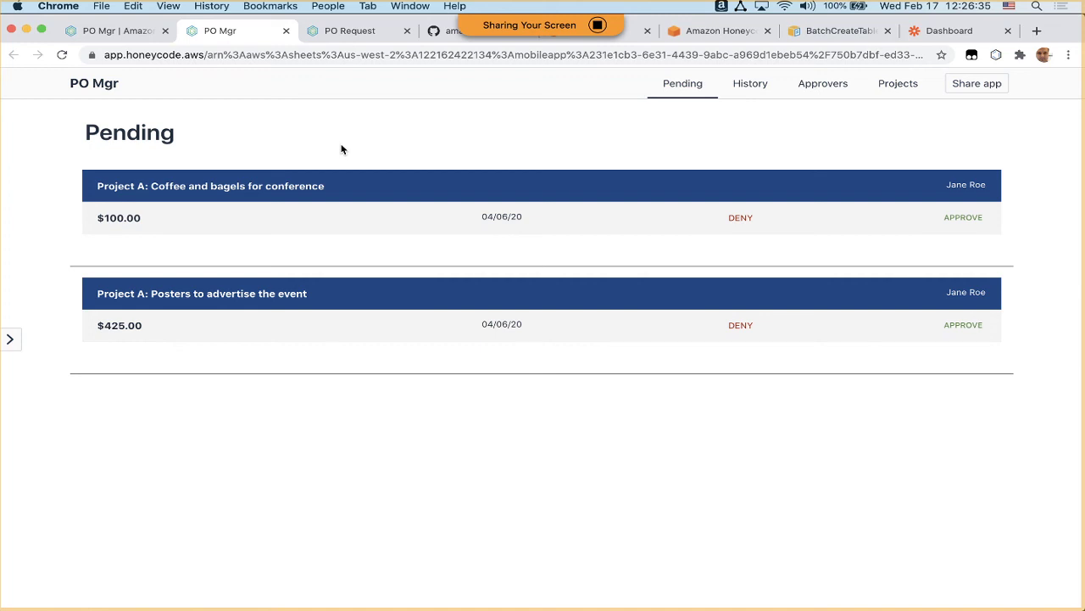
left_click(144, 36)
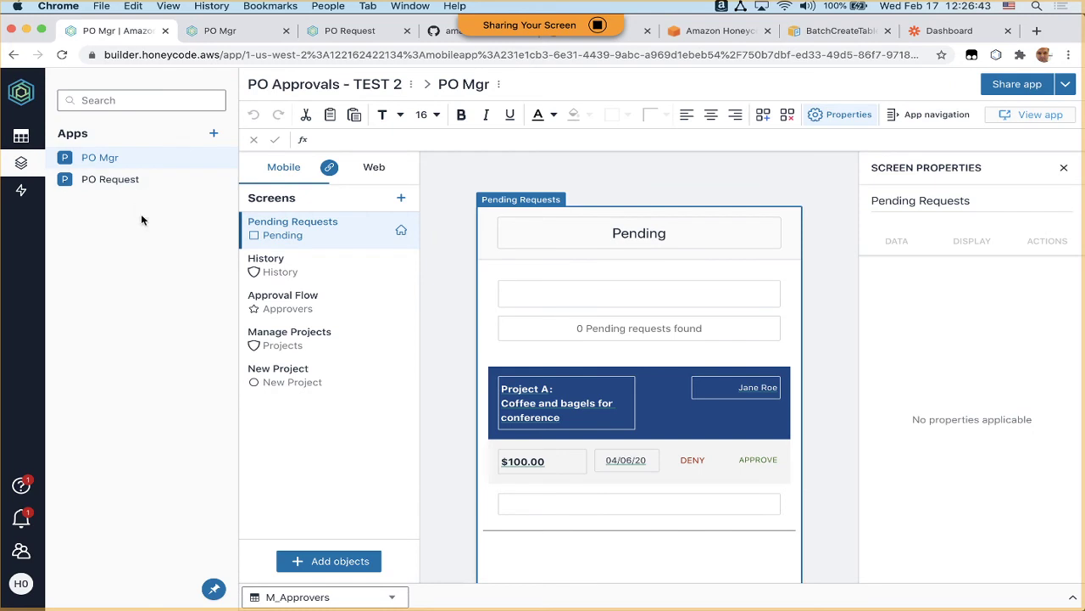
left_click(21, 95)
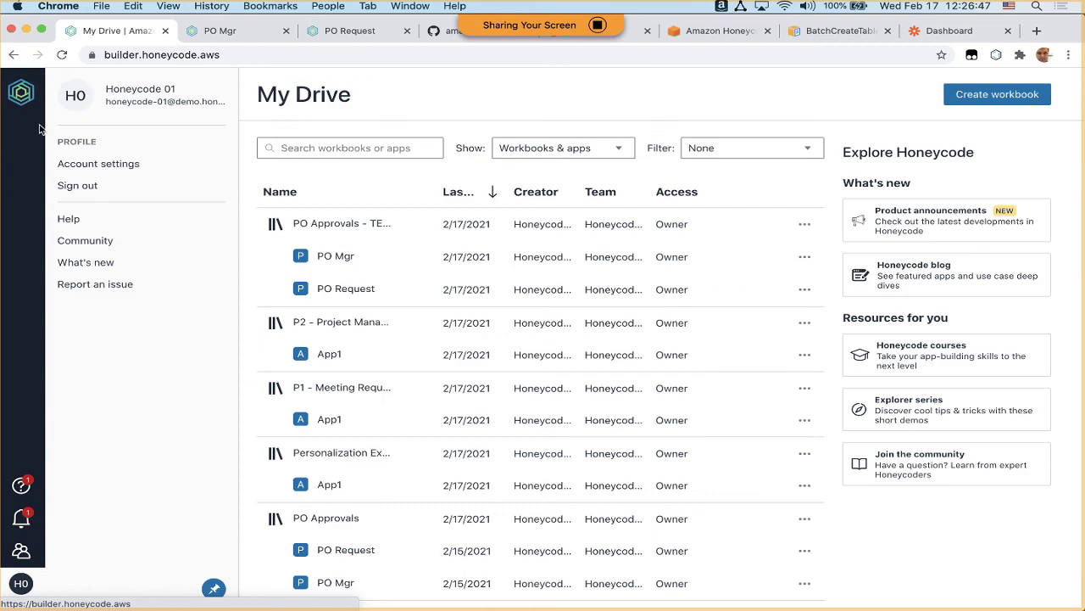
left_click(804, 256)
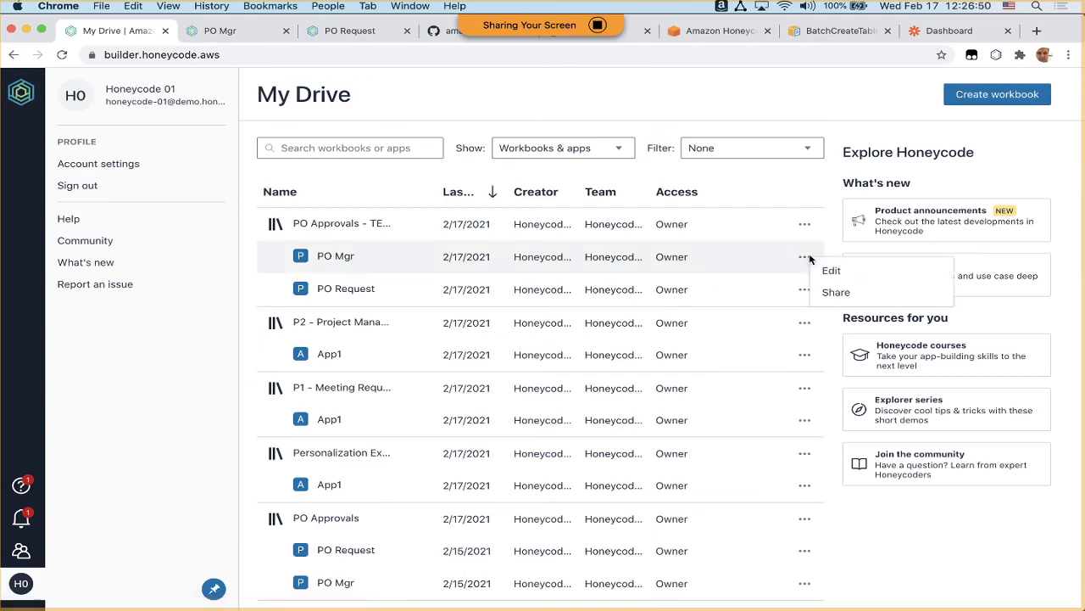
left_click(835, 293)
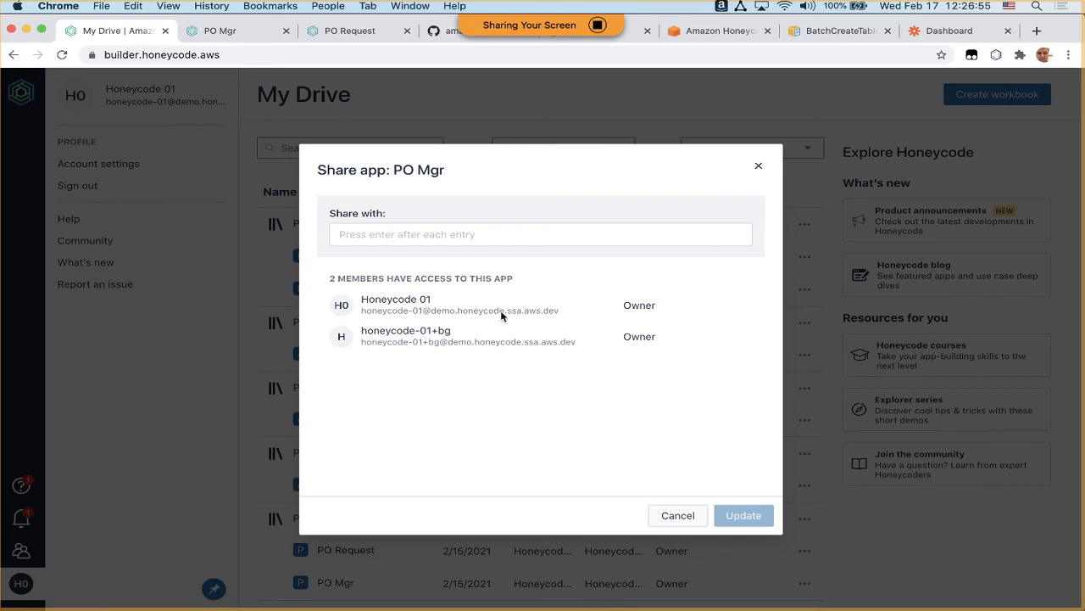
left_click(616, 232)
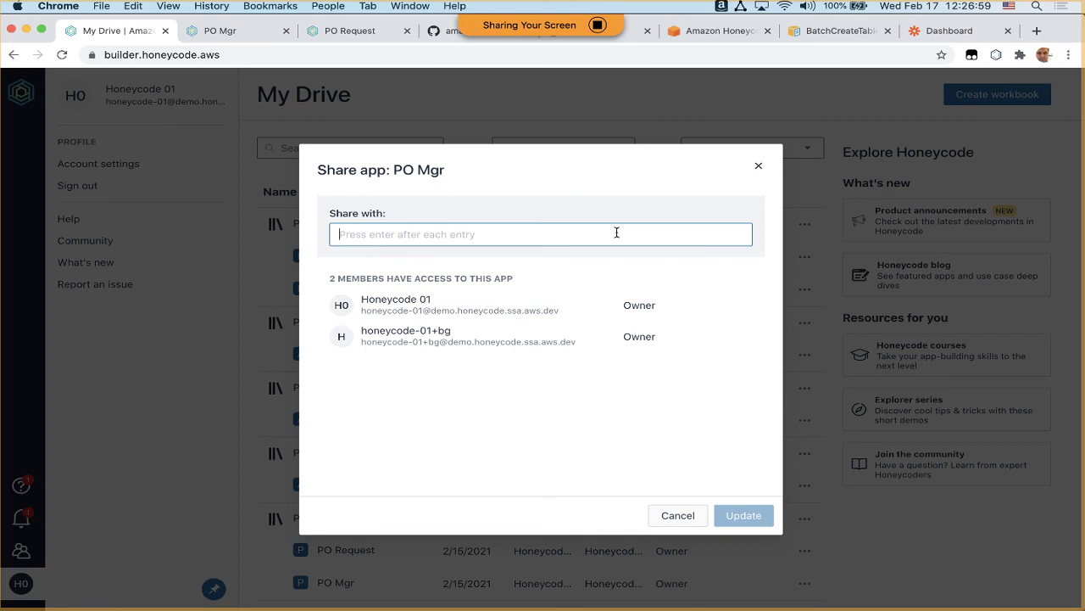
type("honeyc")
key("BackSpace")
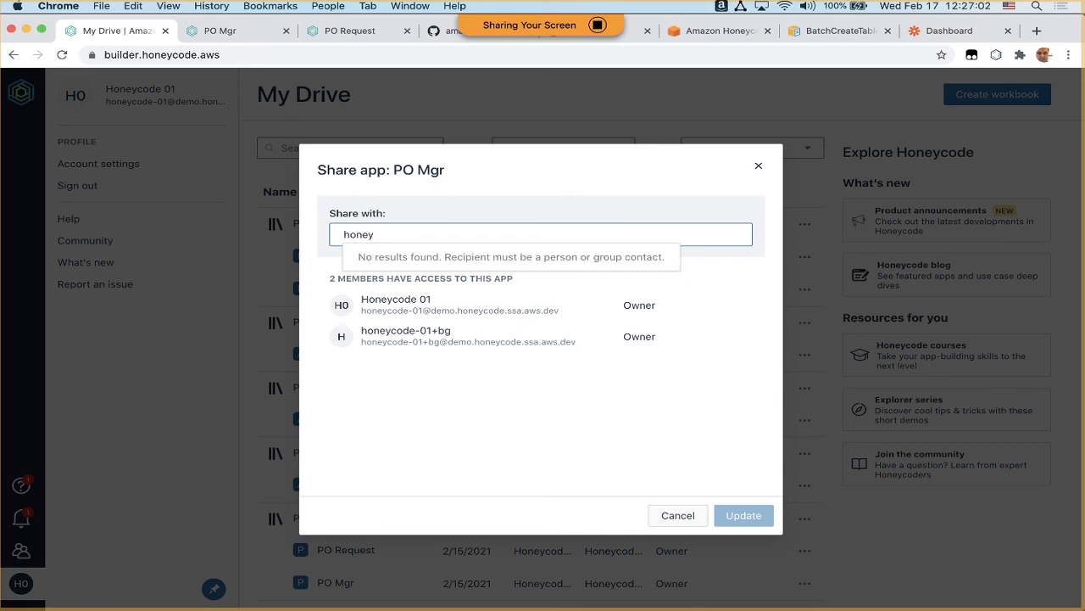
type("co")
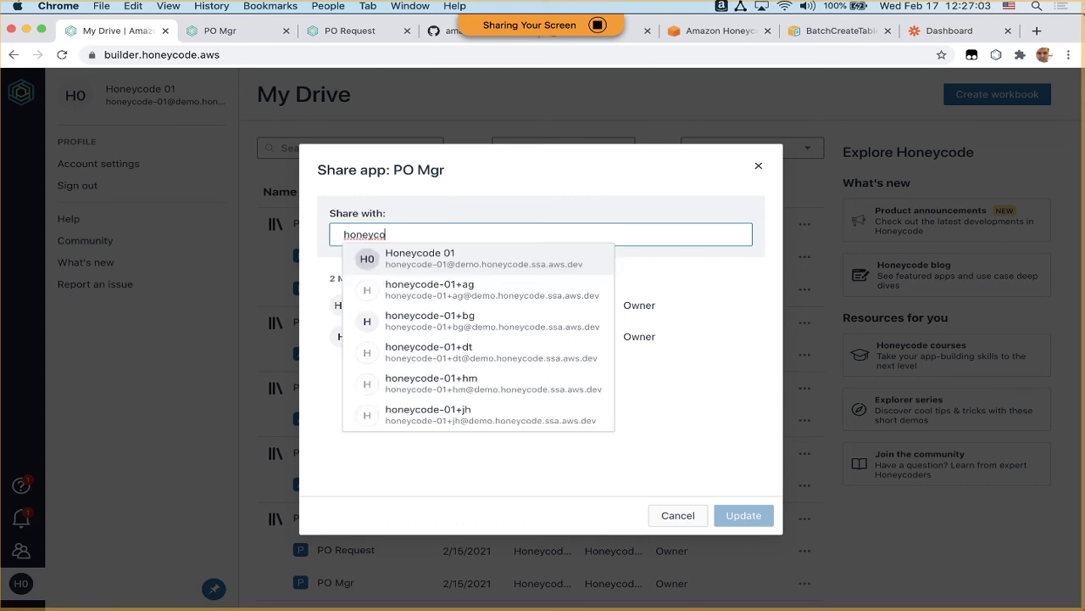
left_click(545, 382)
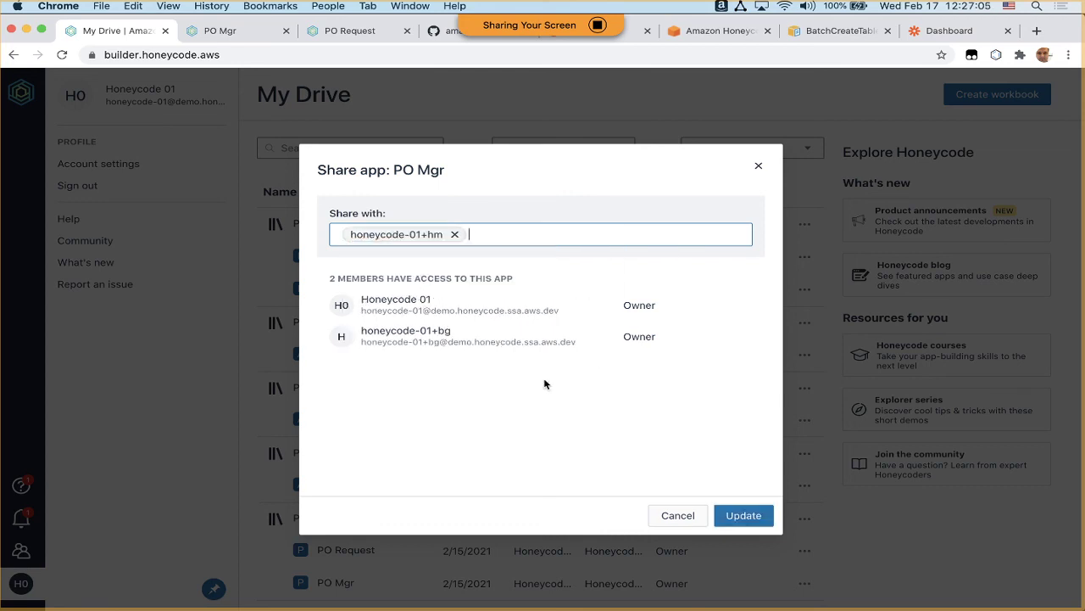
left_click(744, 513)
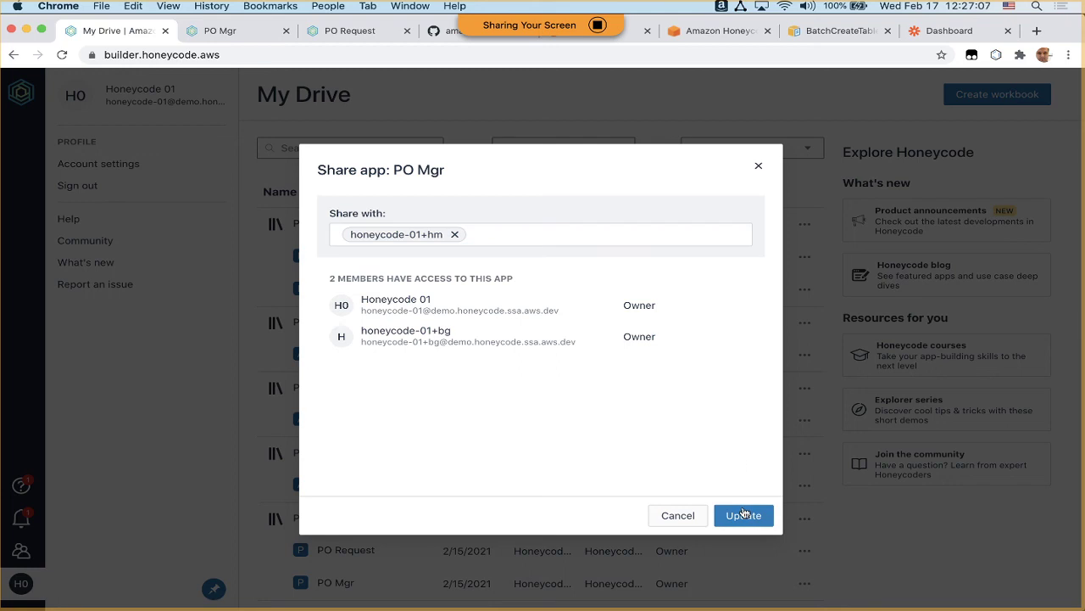
Reopen the PO Mgr app's sharing settings, check each member's access role, and close them without changes.
left_click(804, 255)
left_click(827, 291)
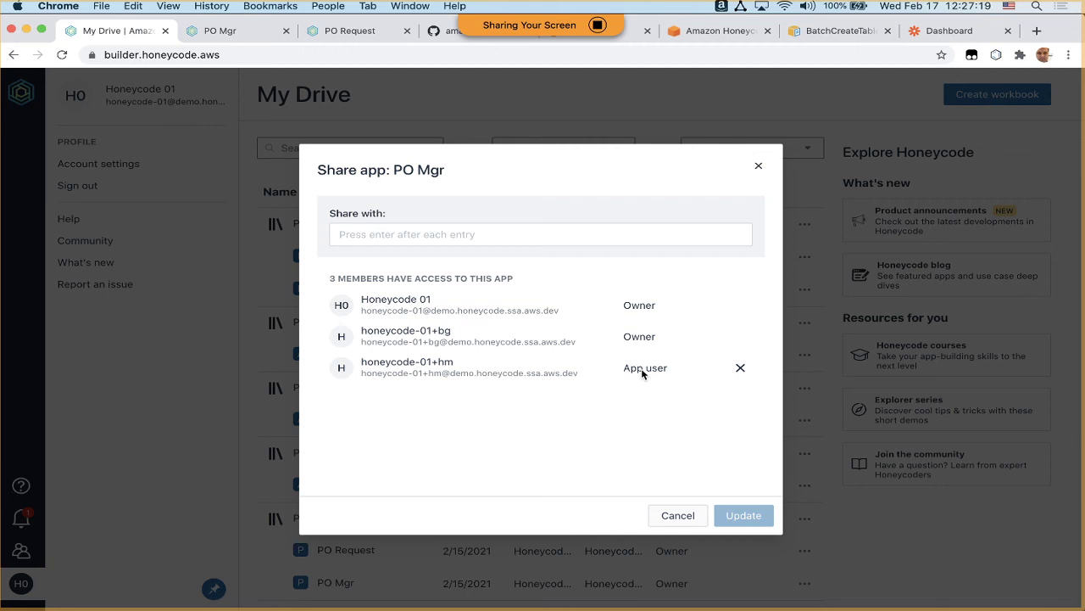
left_click(679, 515)
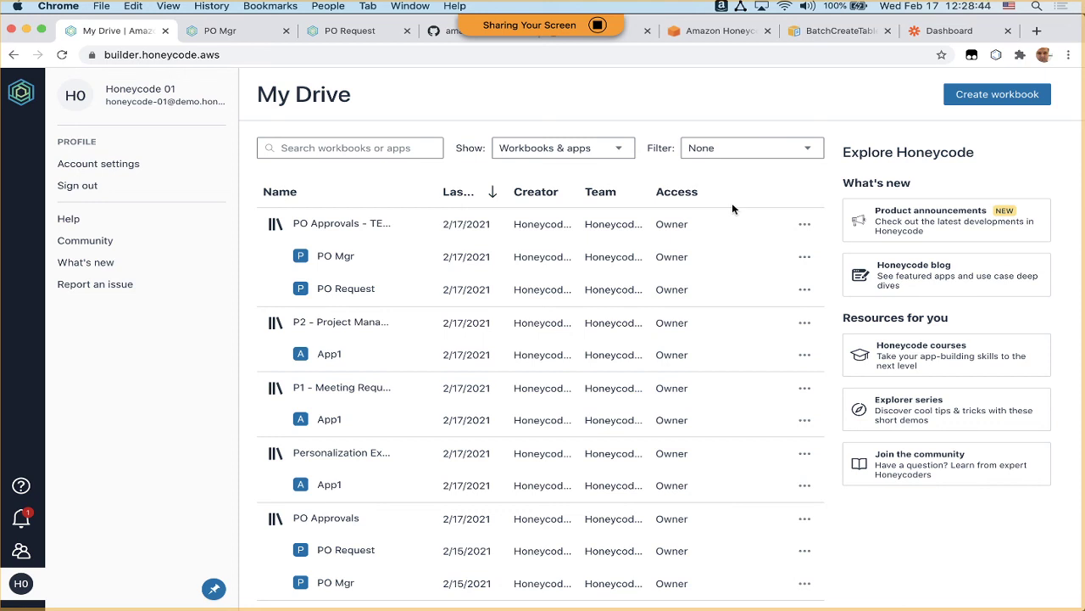
Open the Personalization Example workbook from My Drive and examine the TimeOffRequests table's Requester, Approver, Hours, Note and Status columns.
scroll(733, 209, "down", 1)
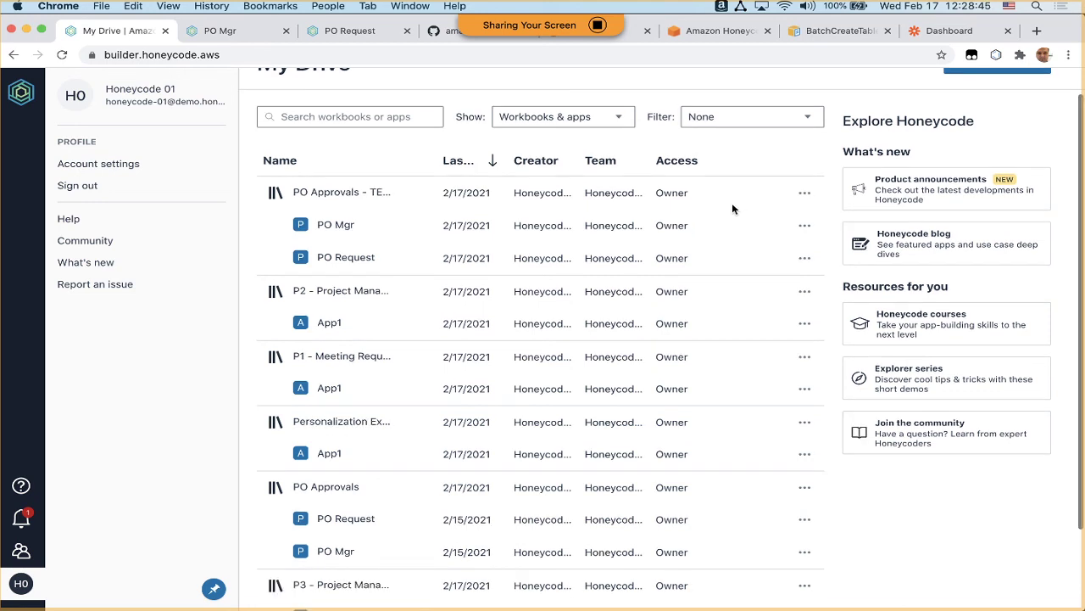
scroll(733, 208, "down", 3)
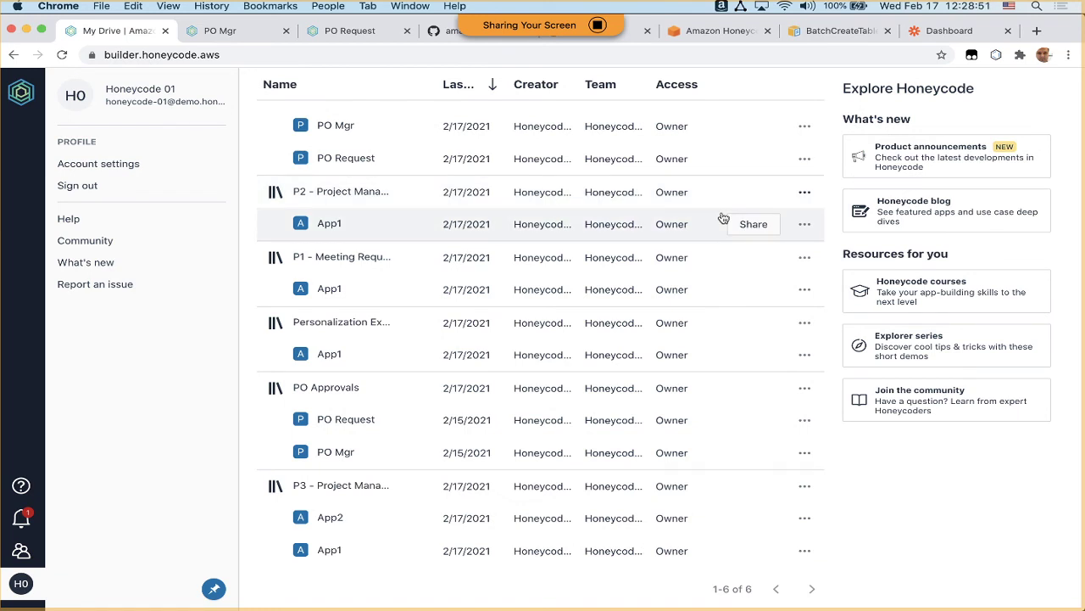
left_click(362, 325)
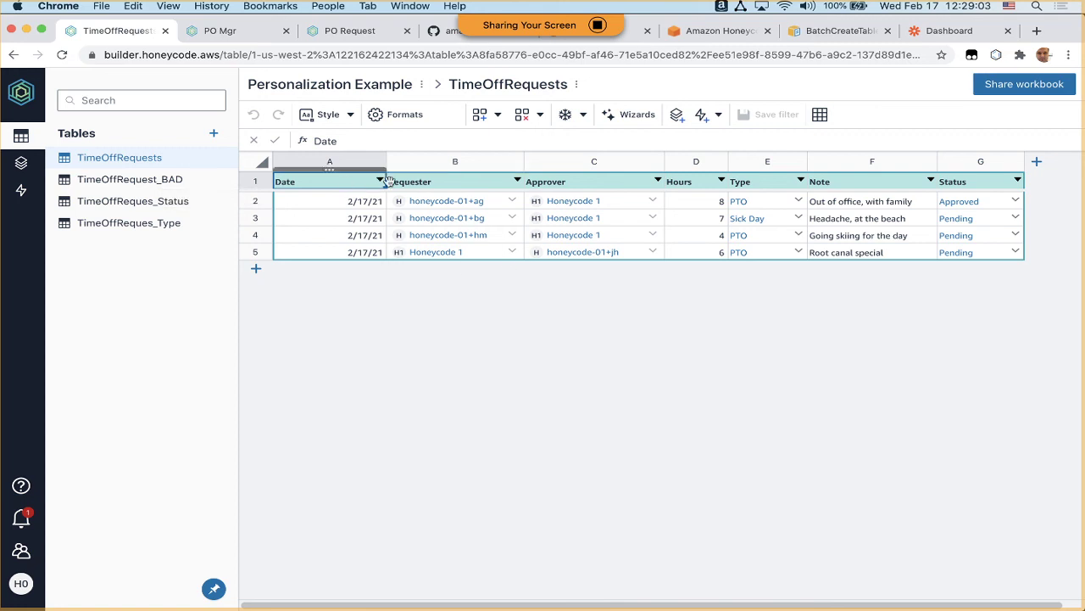
left_click(449, 183)
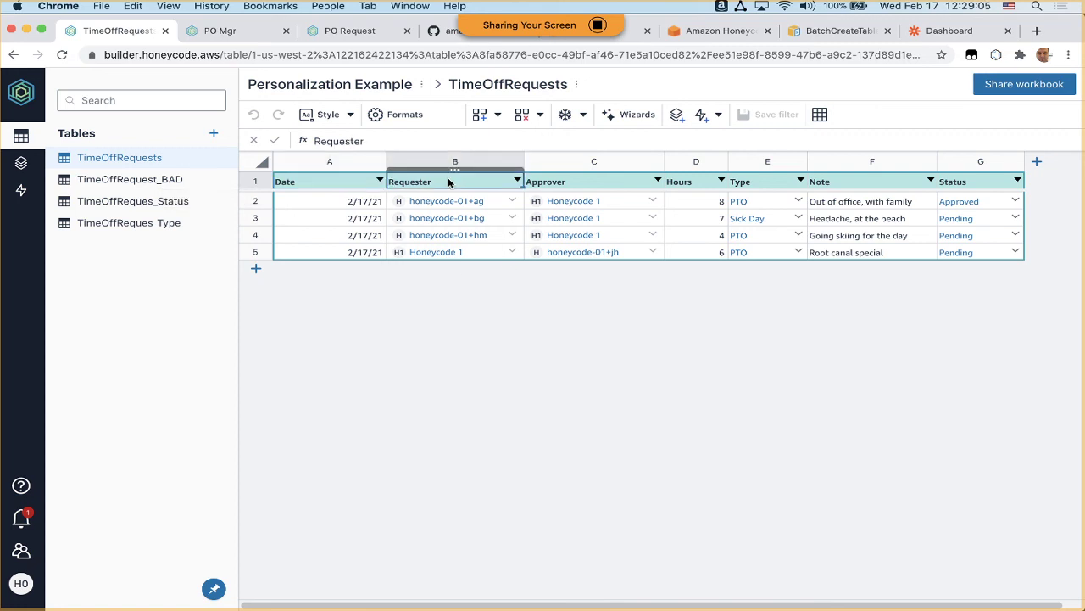
left_click(586, 184)
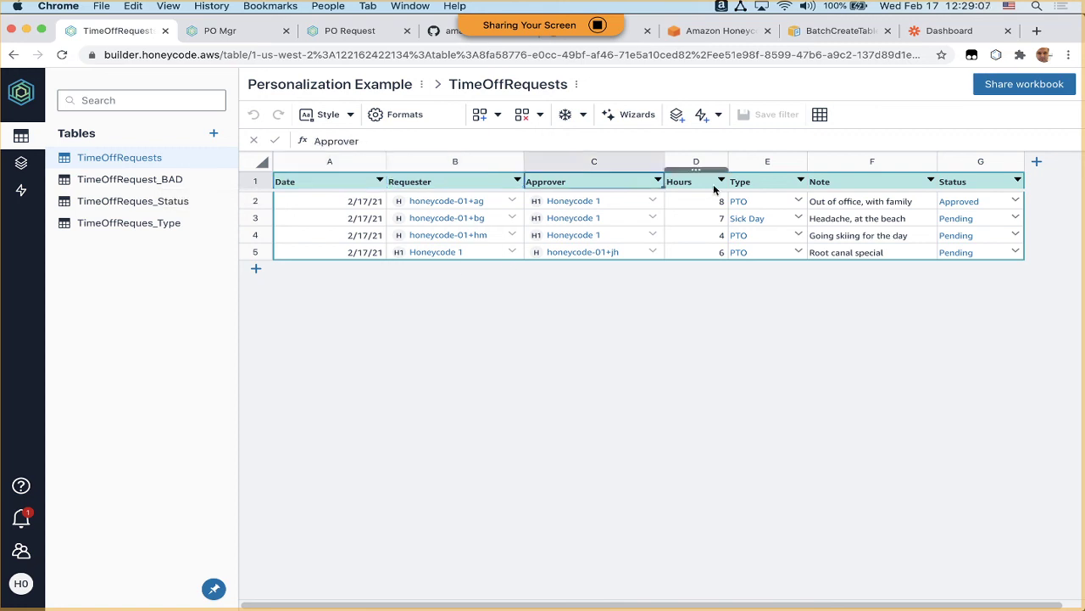
left_click(712, 185)
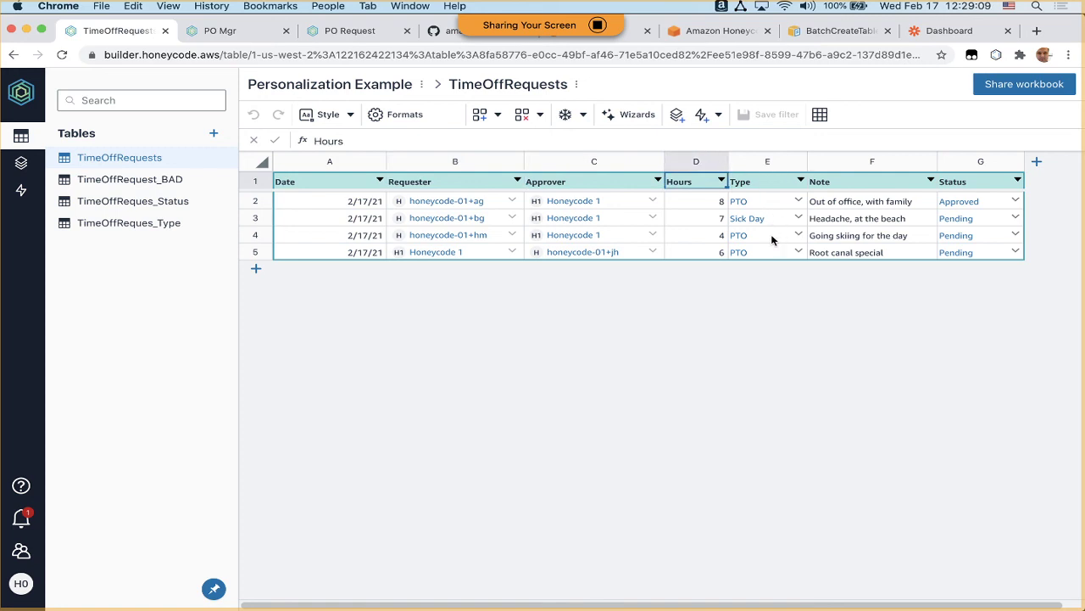
left_click(848, 182)
left_click(974, 183)
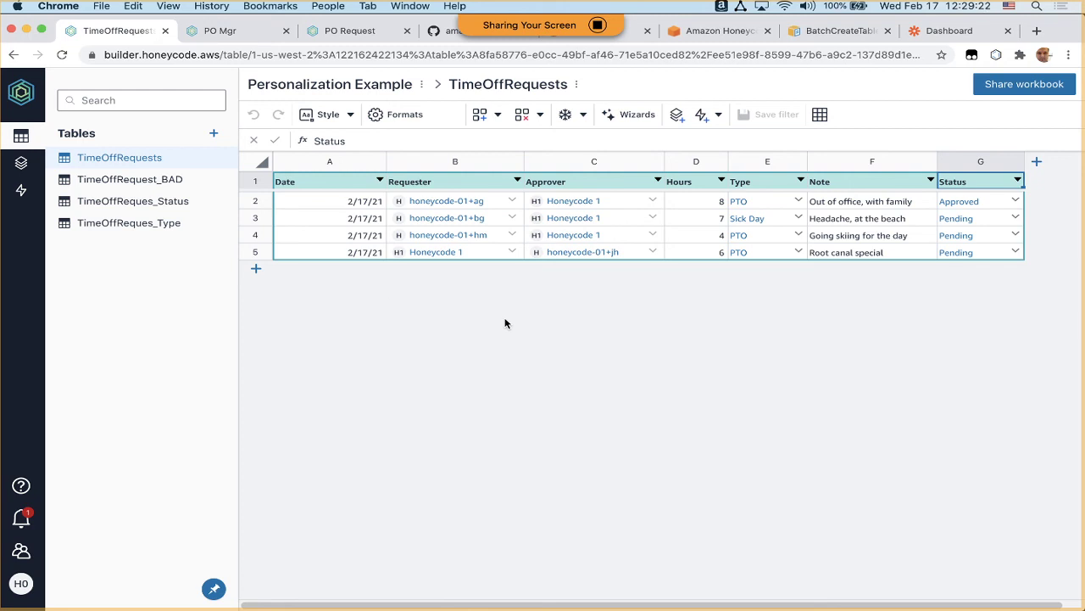
Open App1 of the Personalization Example workbook in the builder and examine its Approve and My Requests screens.
left_click(22, 164)
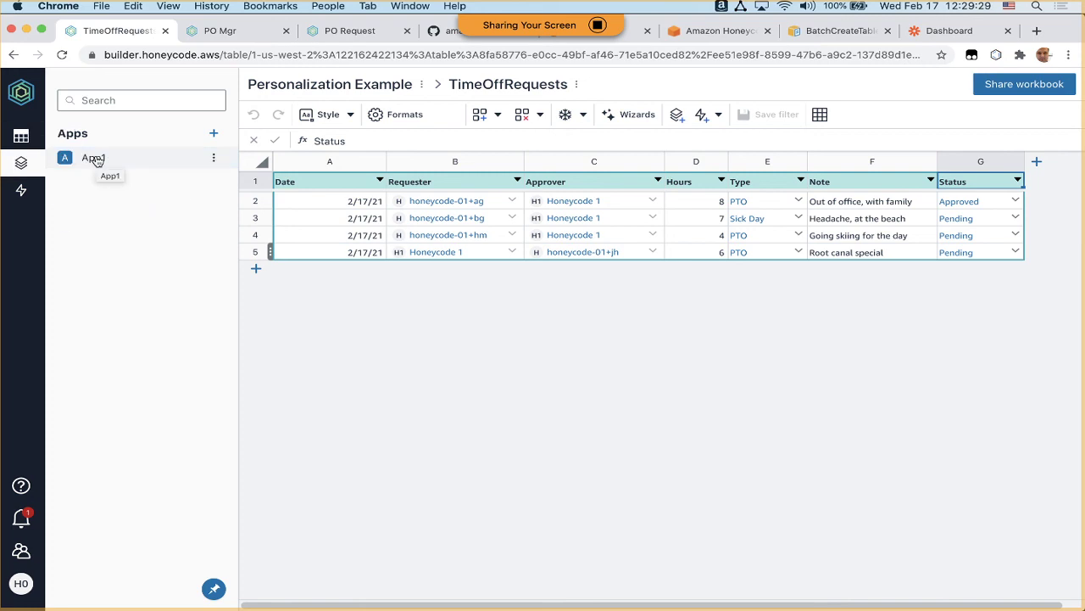
left_click(95, 160)
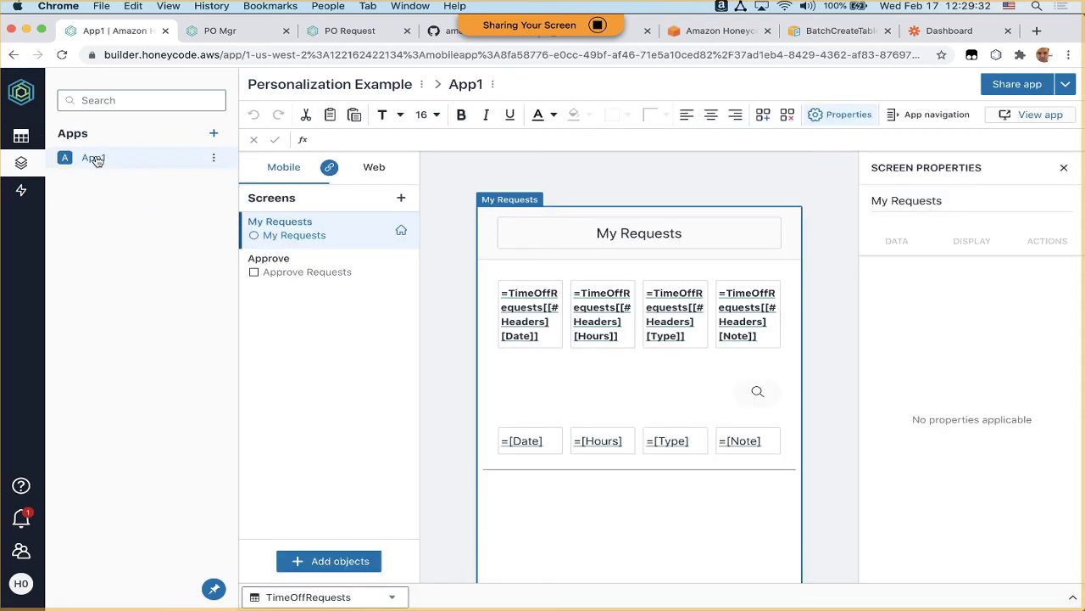
left_click(286, 265)
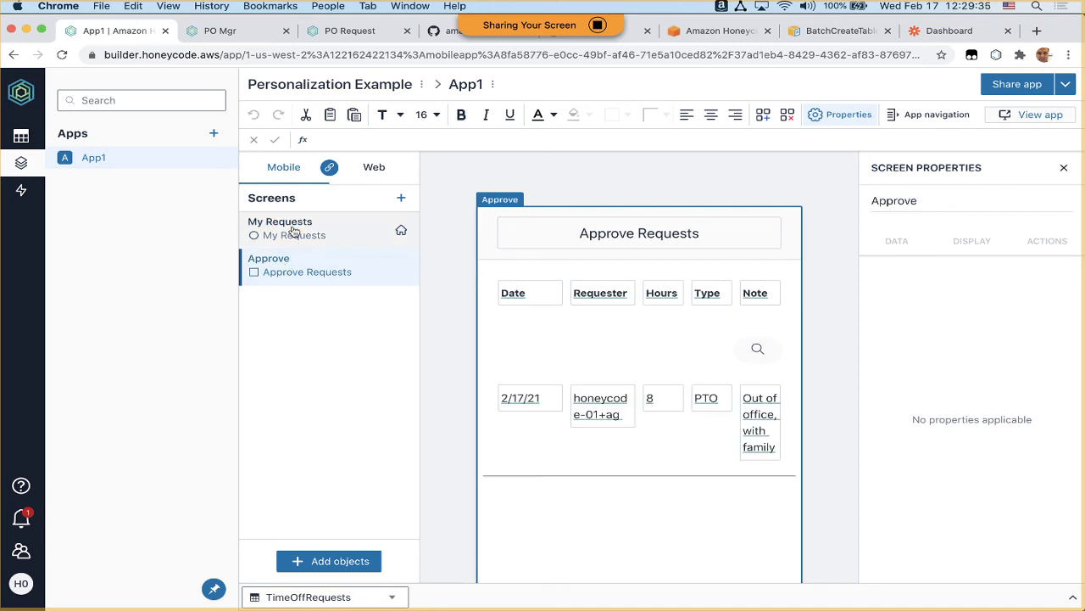
left_click(294, 231)
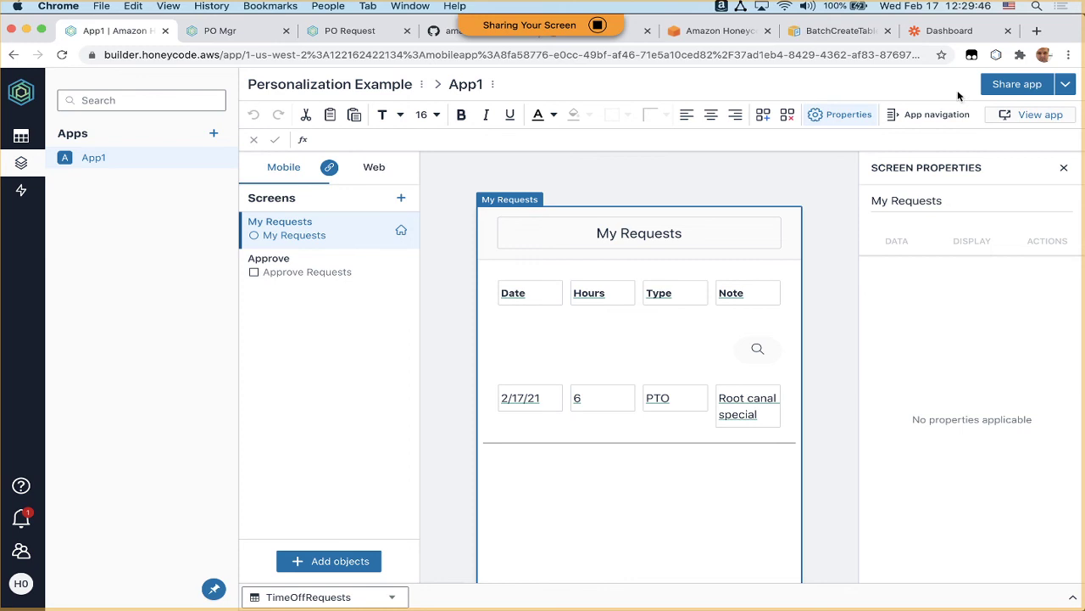
Launch the live version of App1 and compare the entries on its My Requests and Approve Requests pages.
left_click(1031, 114)
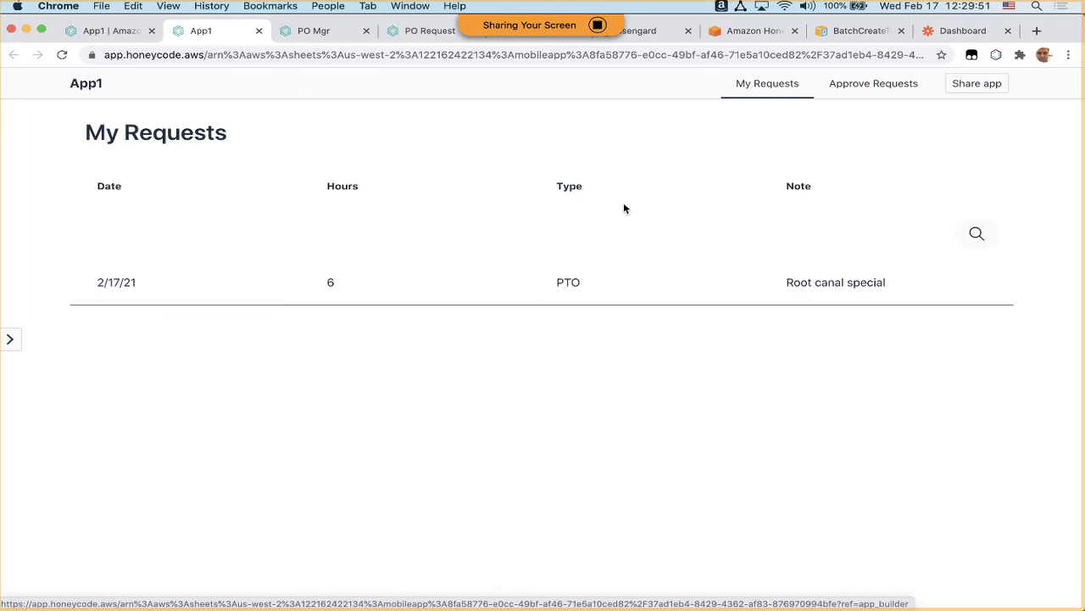
left_click(858, 86)
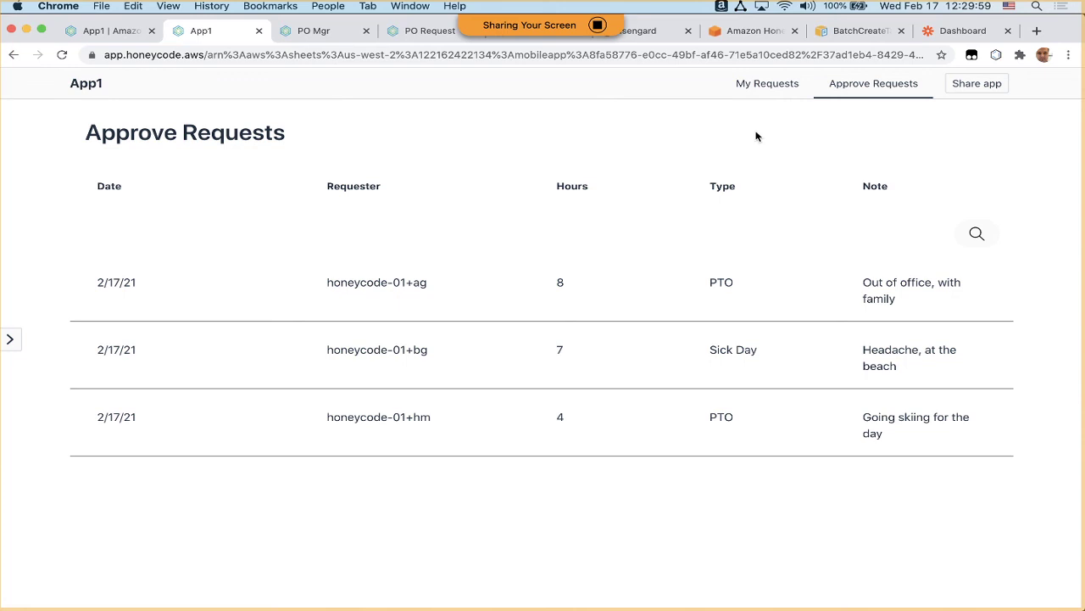
left_click(759, 83)
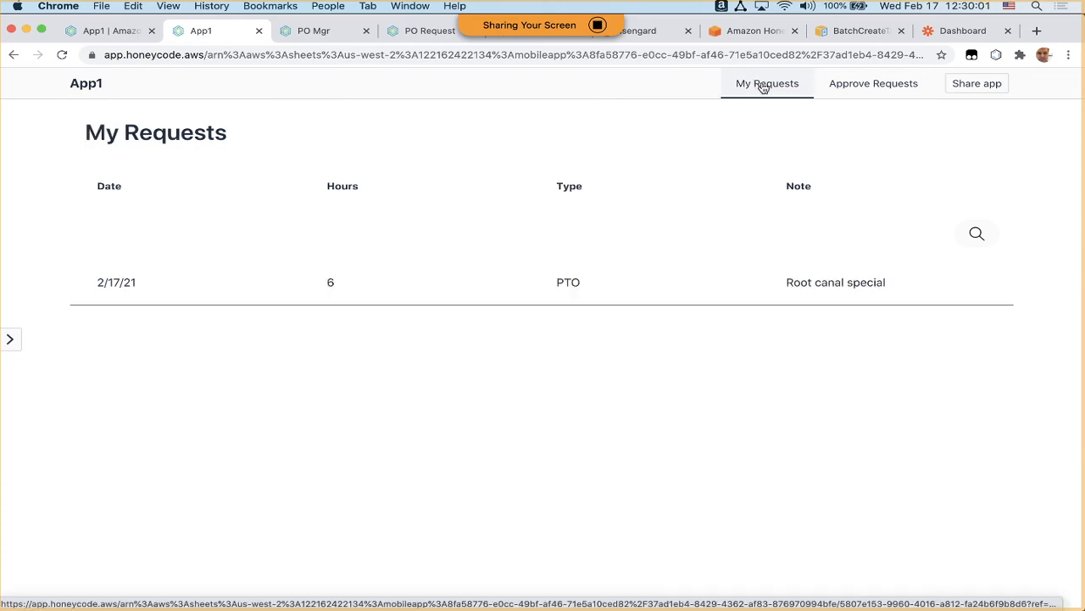
left_click(865, 84)
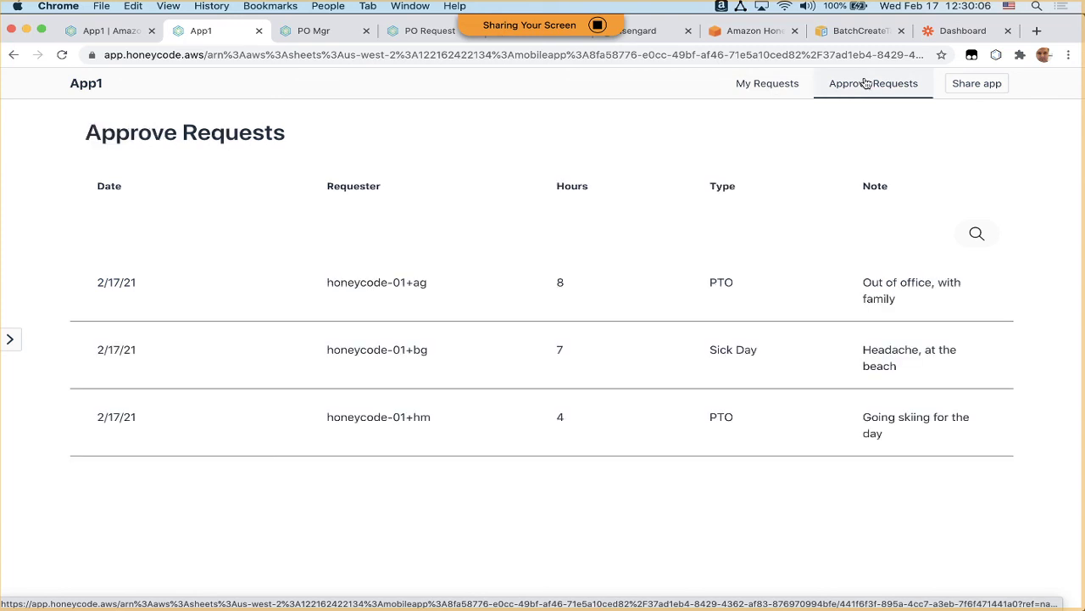
left_click(778, 86)
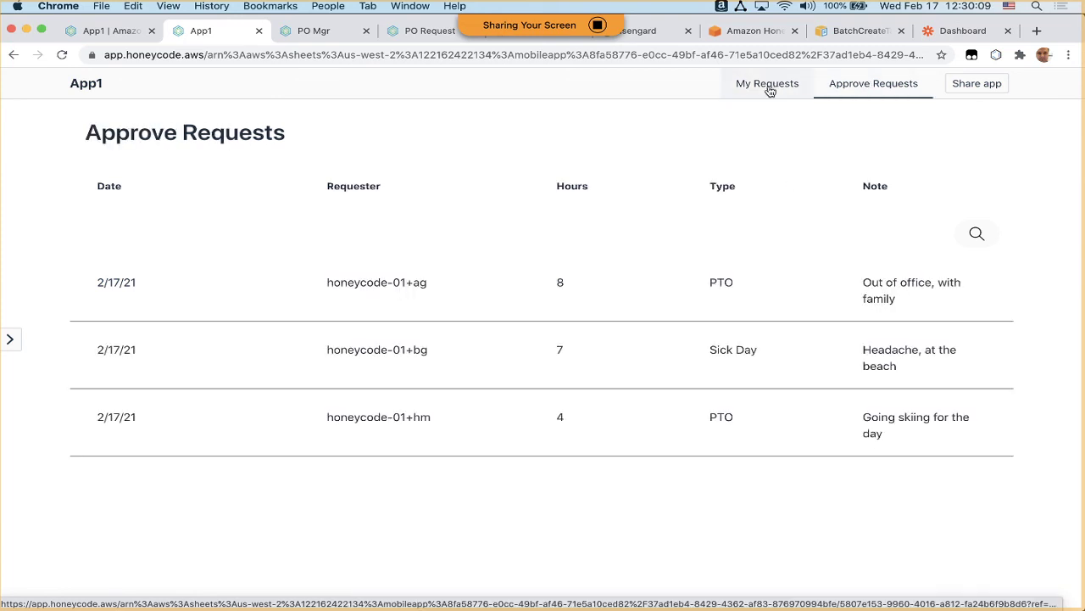
left_click(769, 88)
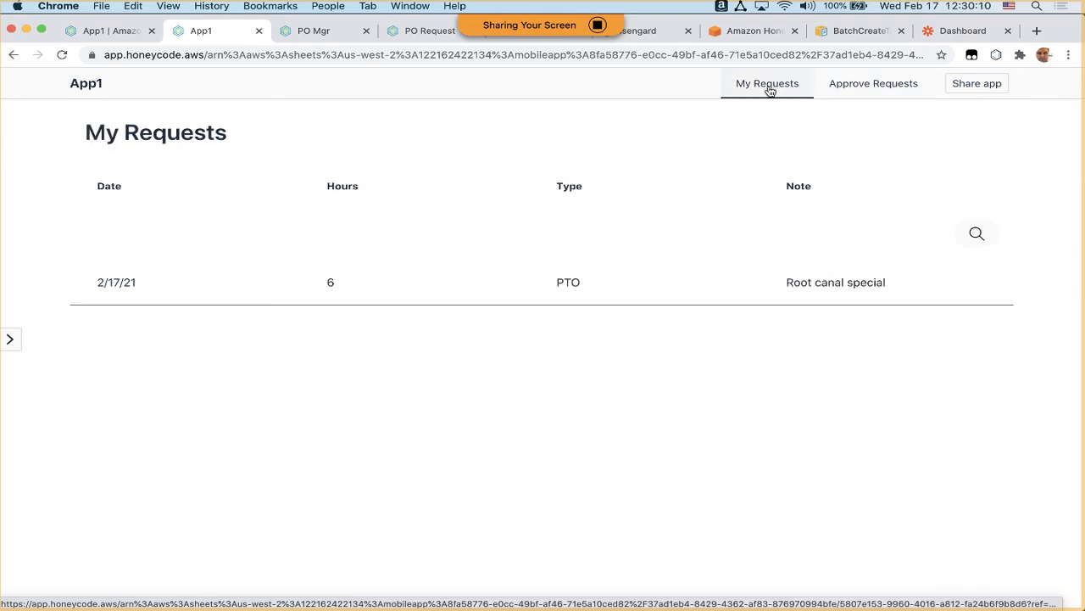
left_click(856, 84)
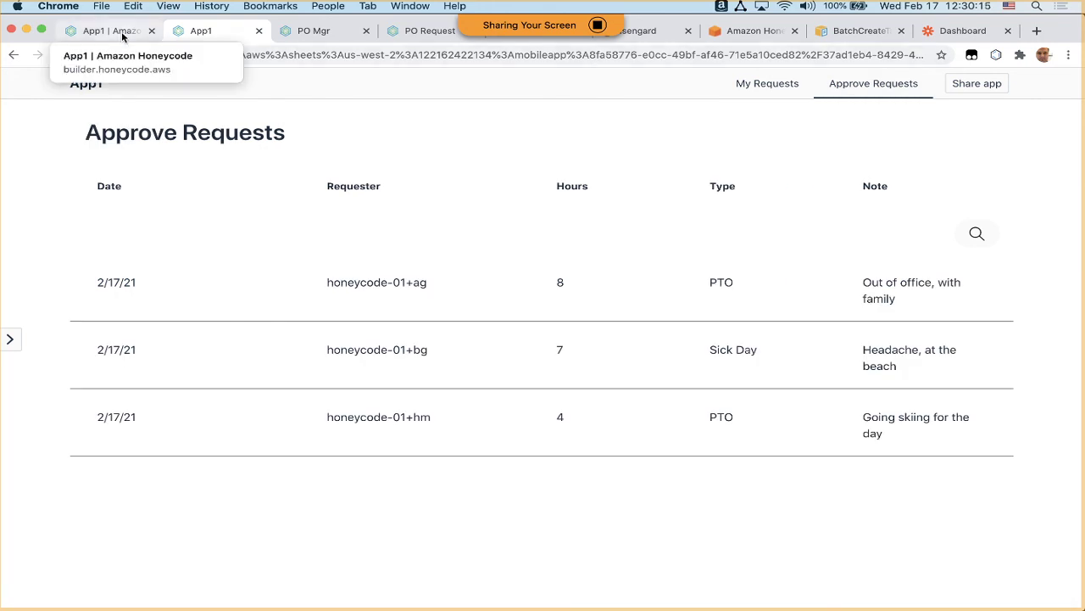
Back in the builder, remove the Requester personalization column from the TimeOffRequests list on the My Requests screen.
left_click(123, 34)
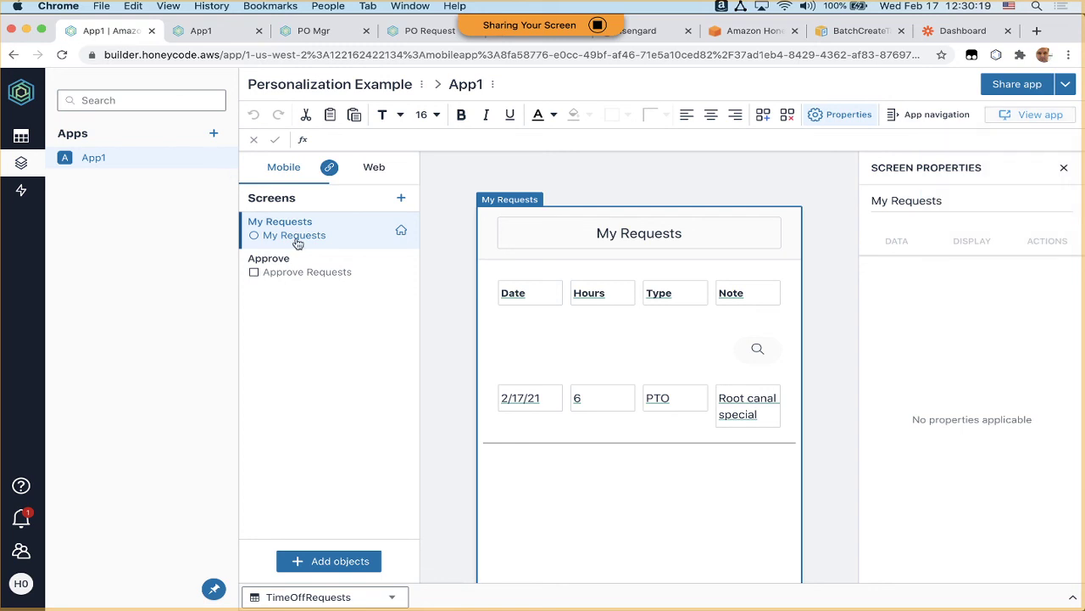
left_click(524, 319)
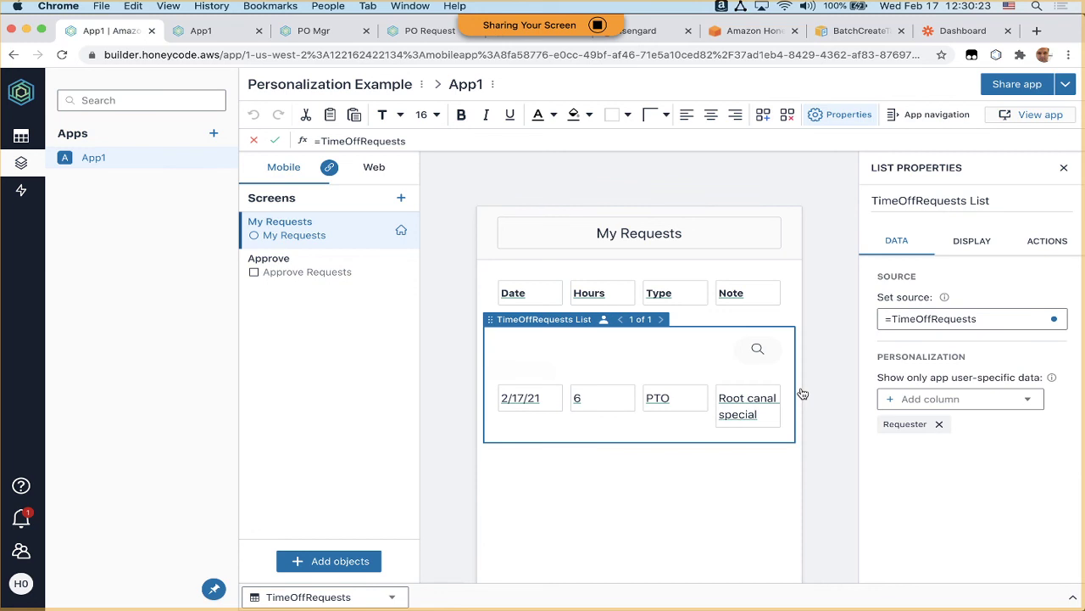
left_click(939, 424)
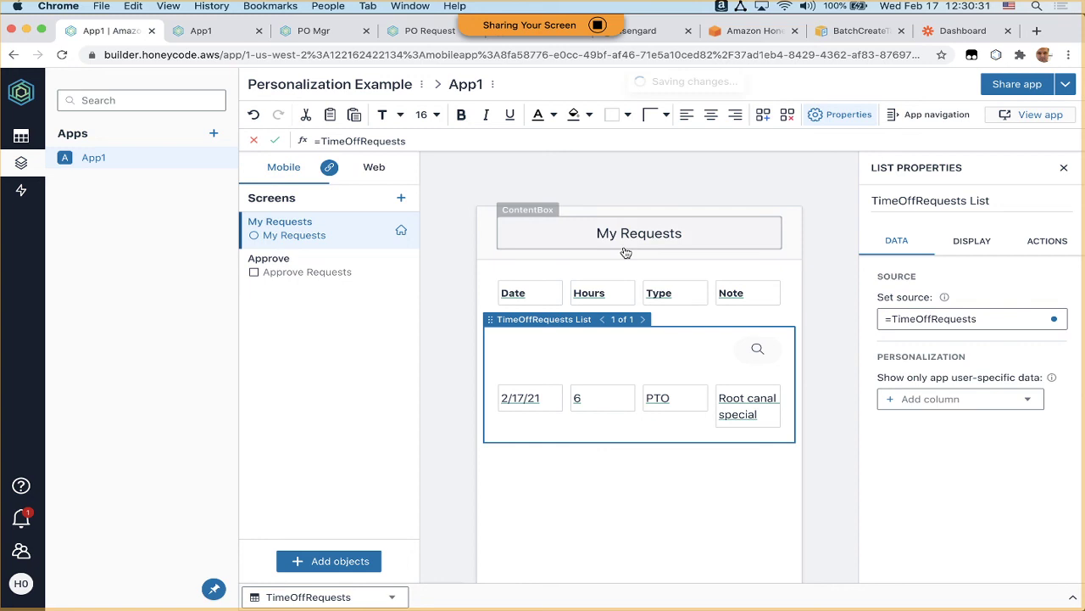
Check the My Requests page in the live App1 without the personalization and return to the builder.
key("ctrl+Tab")
left_click(760, 90)
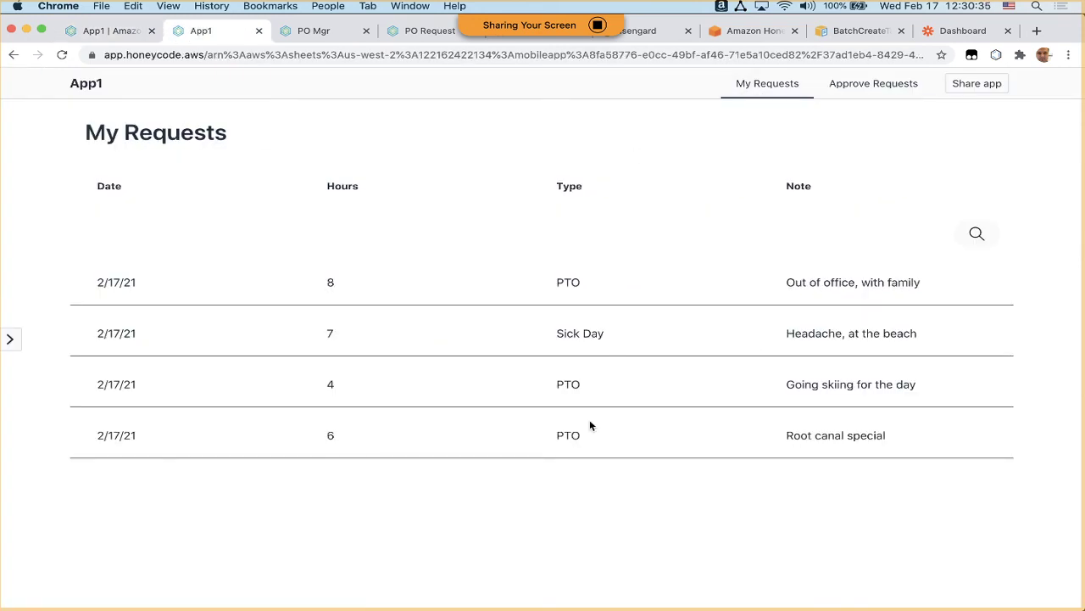
left_click(128, 38)
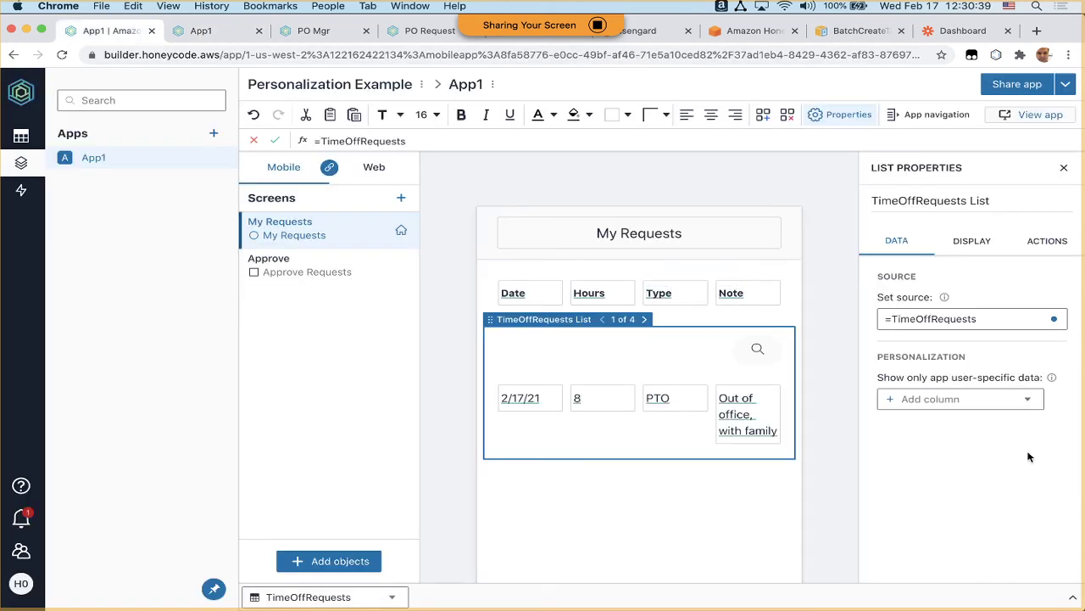
Restore the Requester column as personalization on the TimeOffRequests list of the My Requests screen.
left_click(1001, 398)
left_click(976, 452)
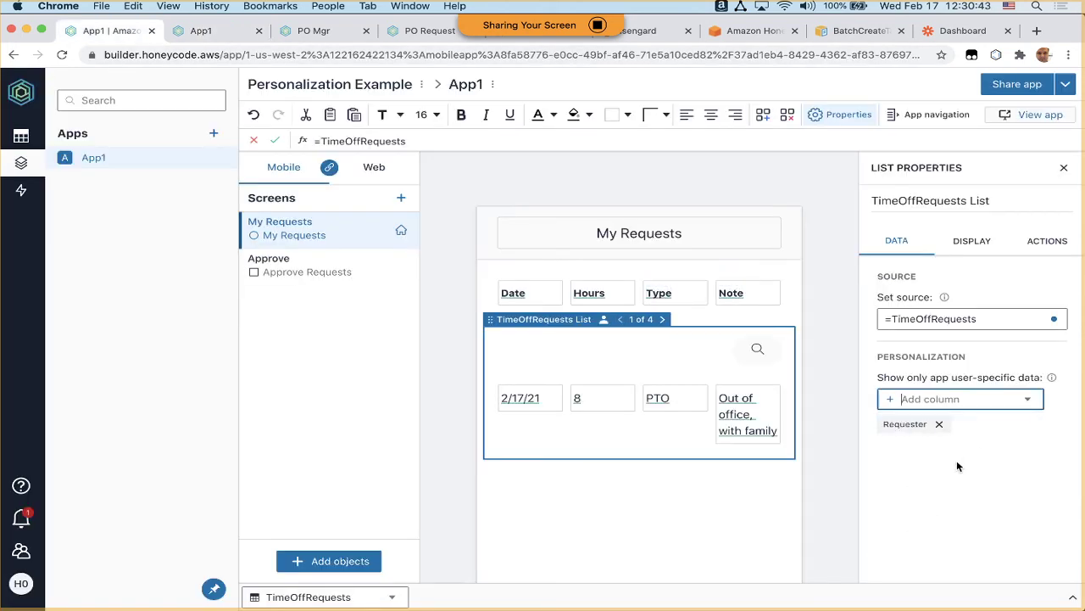
left_click(957, 466)
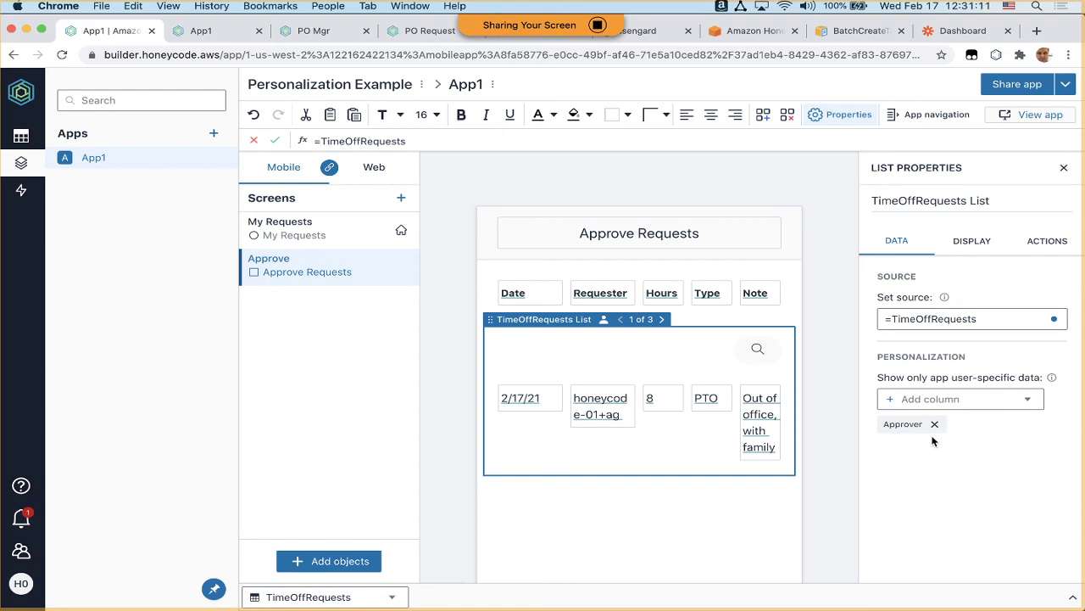
Compare the personalized entries on the My Requests and Approve Requests pages of the live App1.
left_click(216, 34)
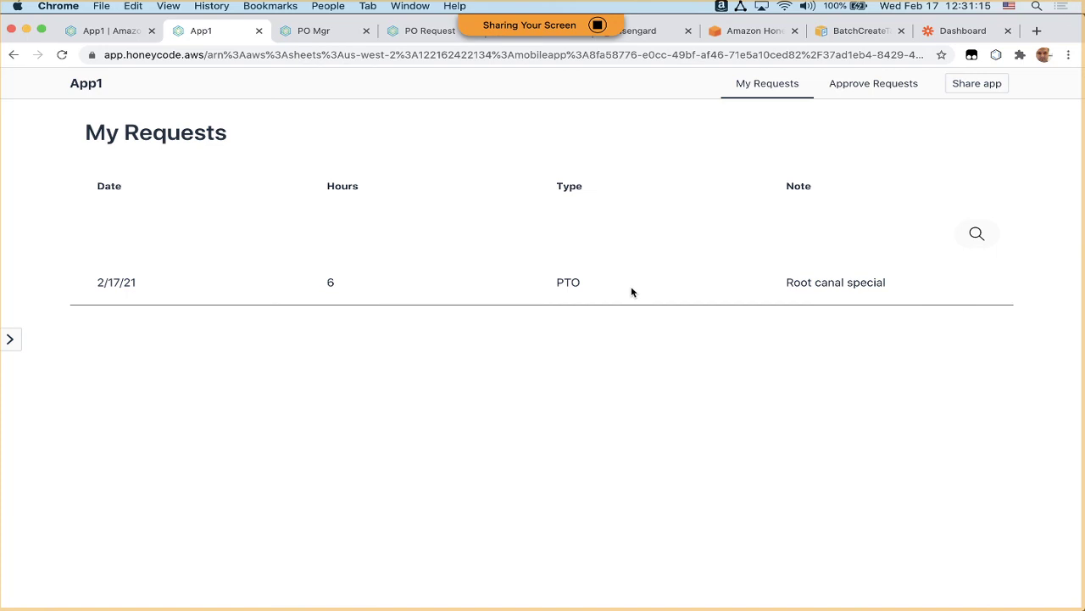
left_click(859, 87)
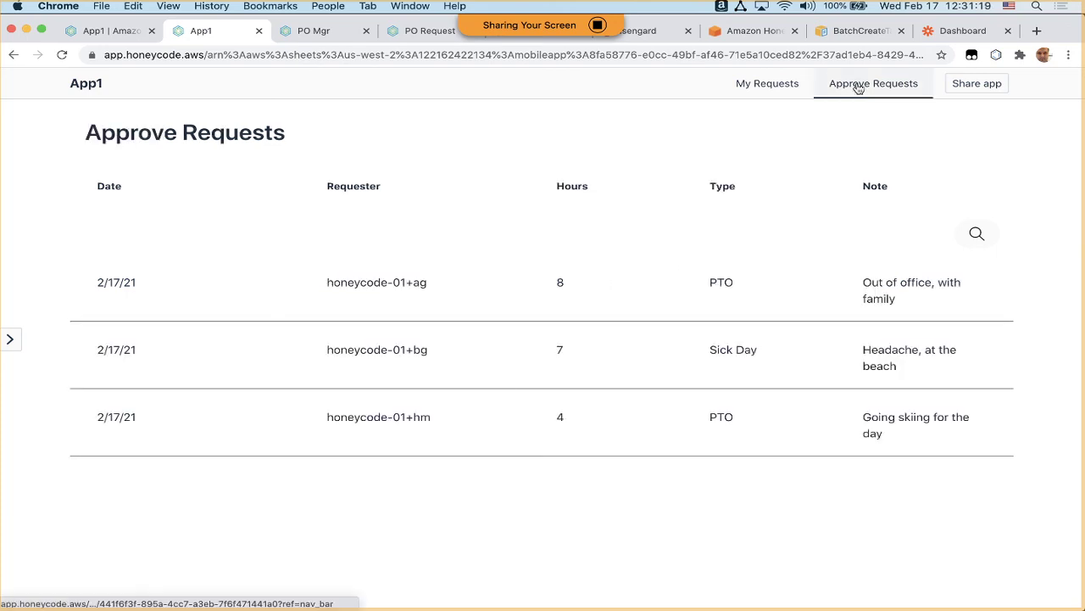
left_click(764, 88)
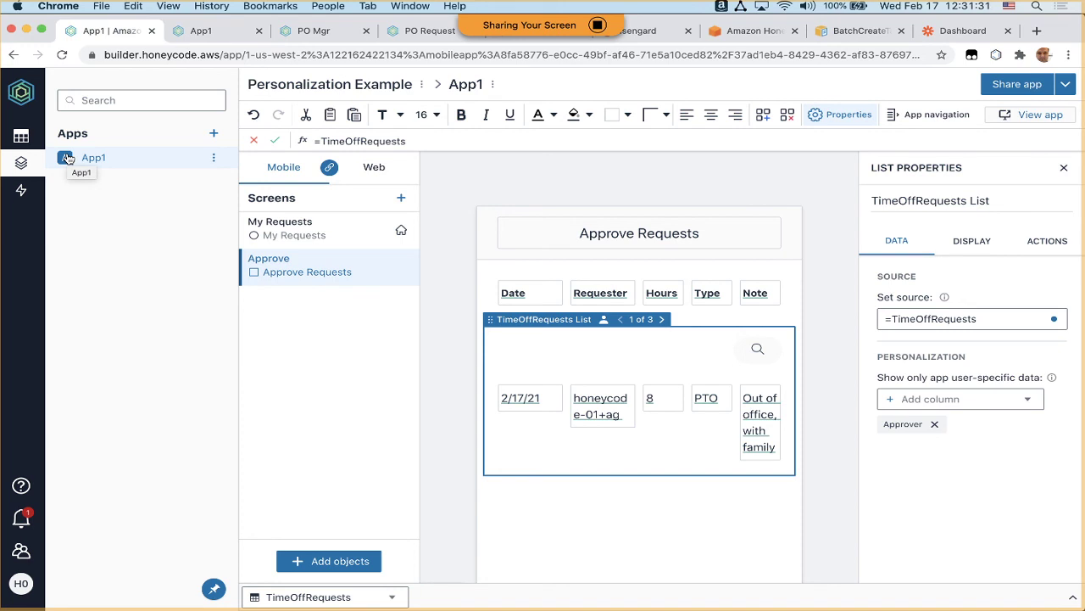
Open the TimeOffRequest_BAD table in the builder and examine its Approver, BackupApprover1 and BackupApprover2 columns.
left_click(23, 140)
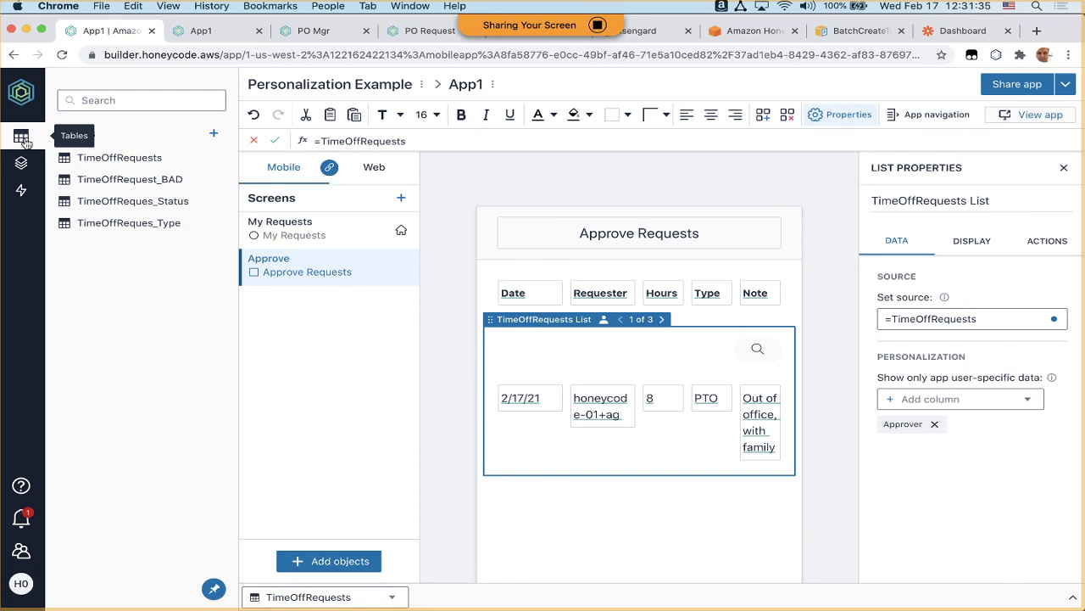
left_click(123, 180)
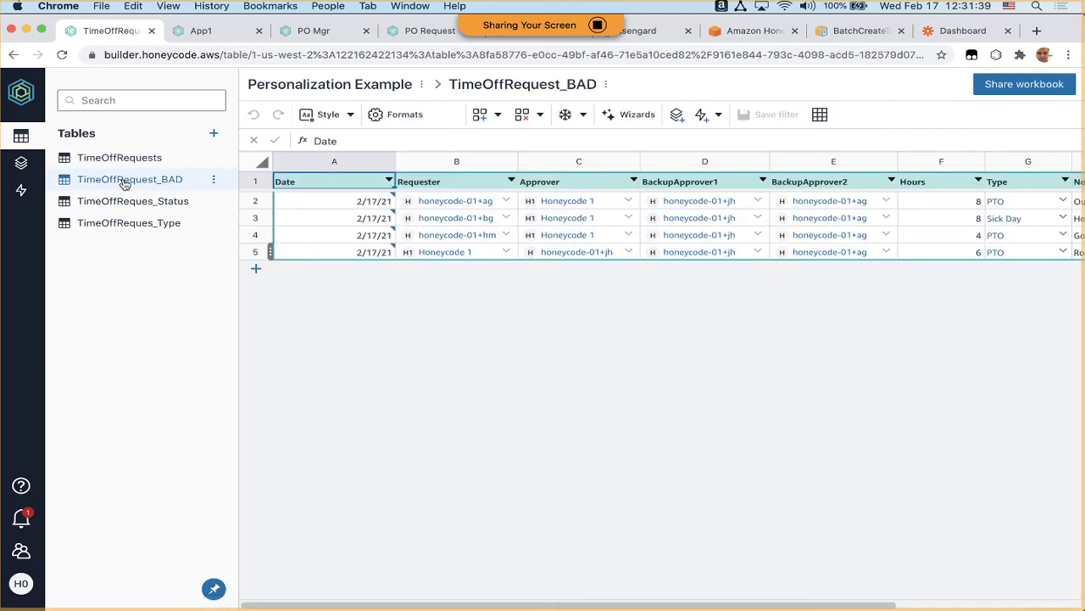
left_click(579, 163)
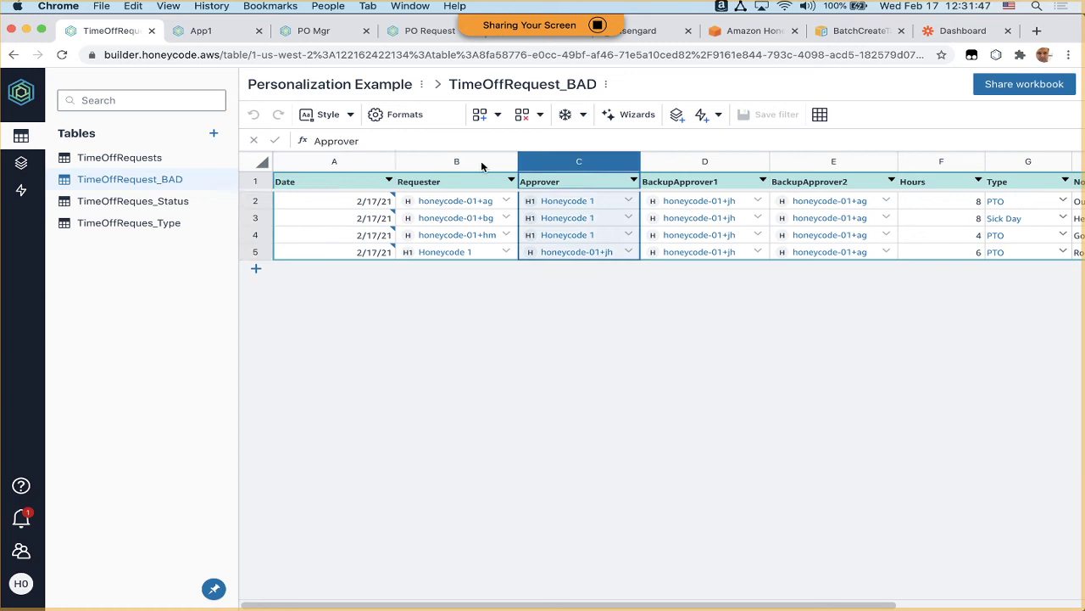
left_click(707, 161)
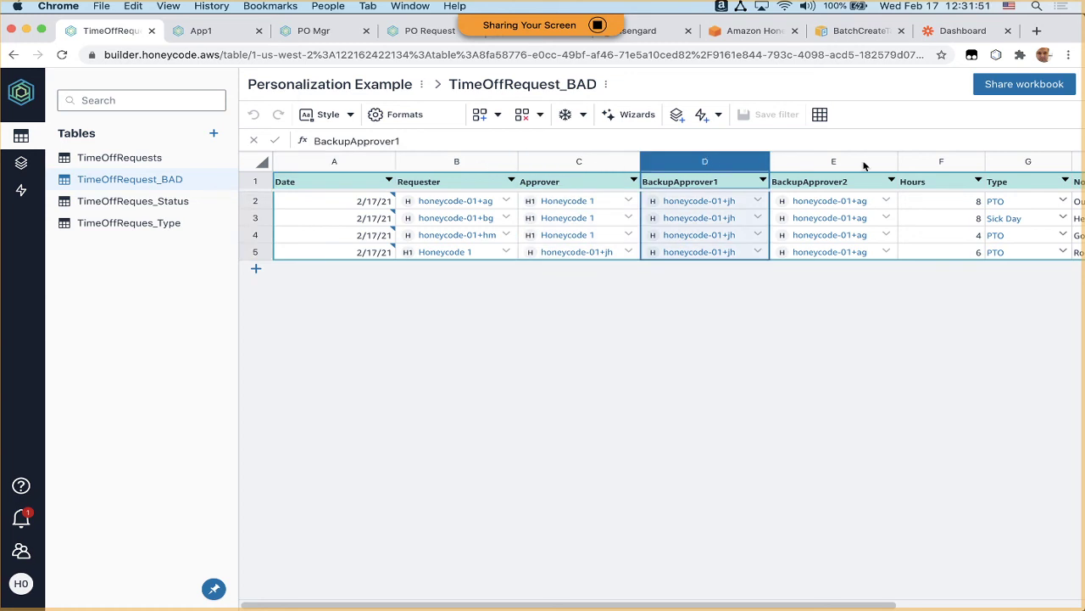
left_click(864, 164)
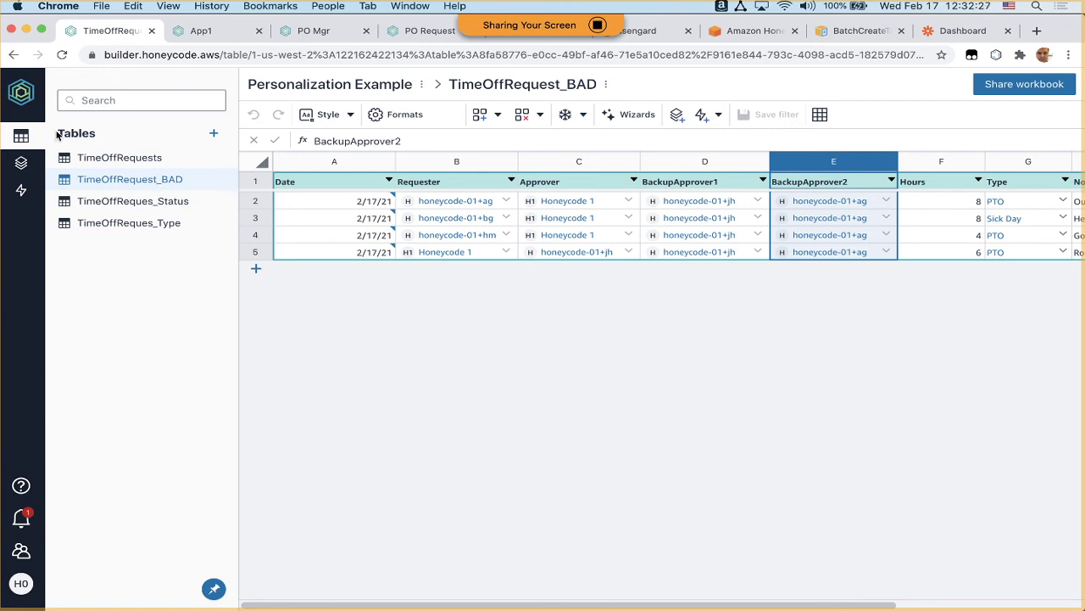
Go back to My Drive, unpin the side panel and open the P1 - Meeting Requester workbook.
left_click(25, 98)
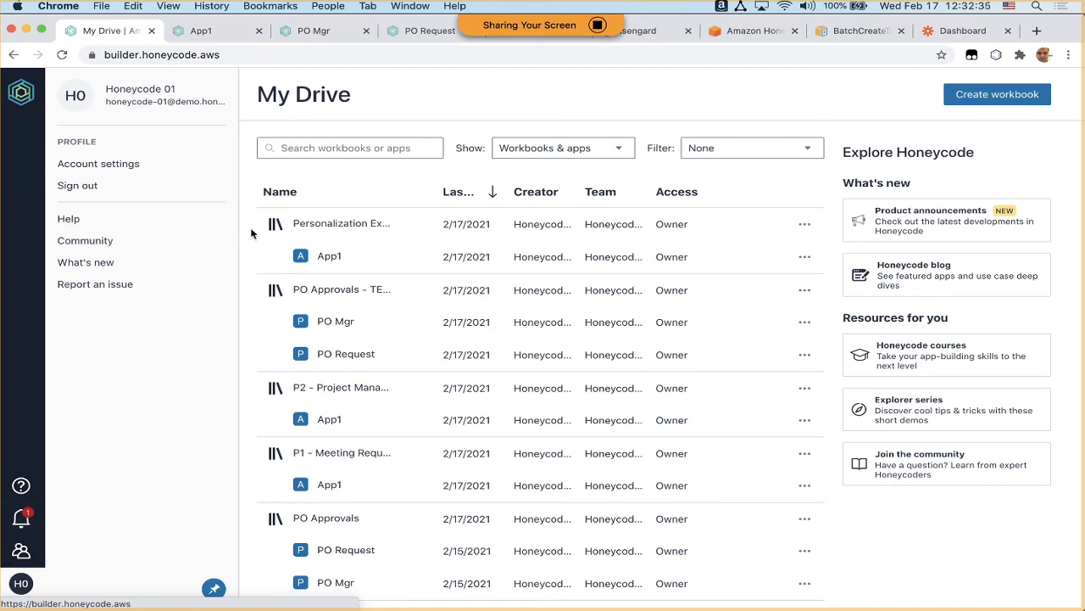
left_click(213, 588)
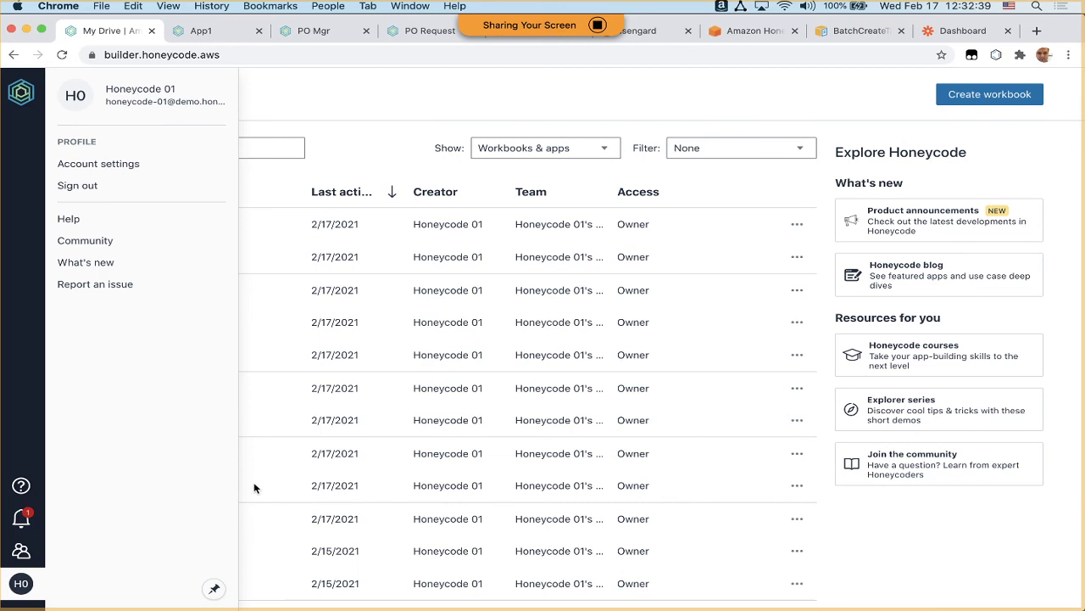
scroll(274, 397, "down", 3)
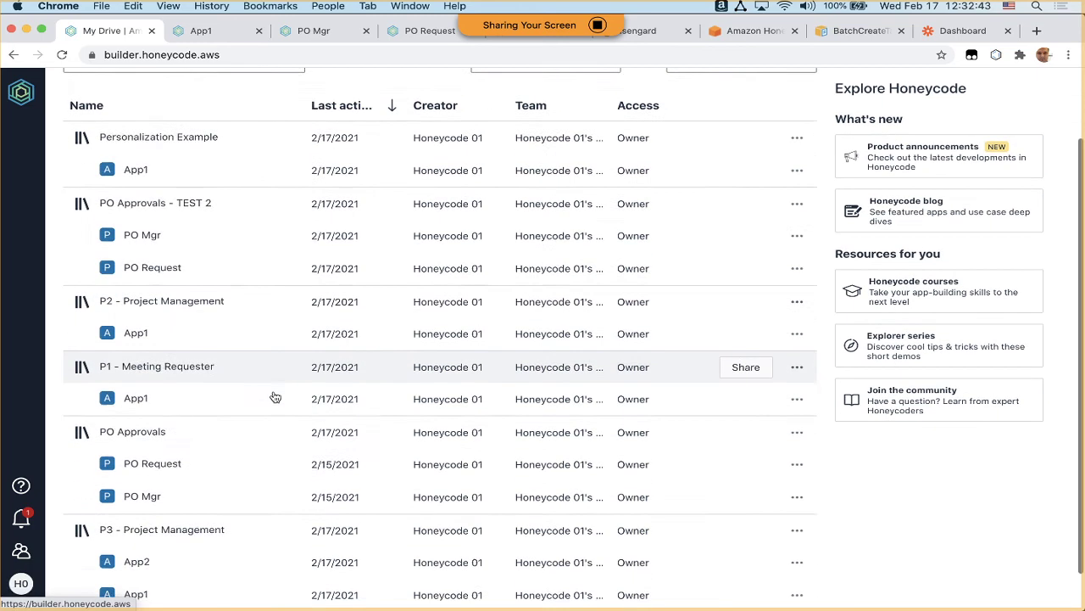
scroll(275, 397, "down", 1)
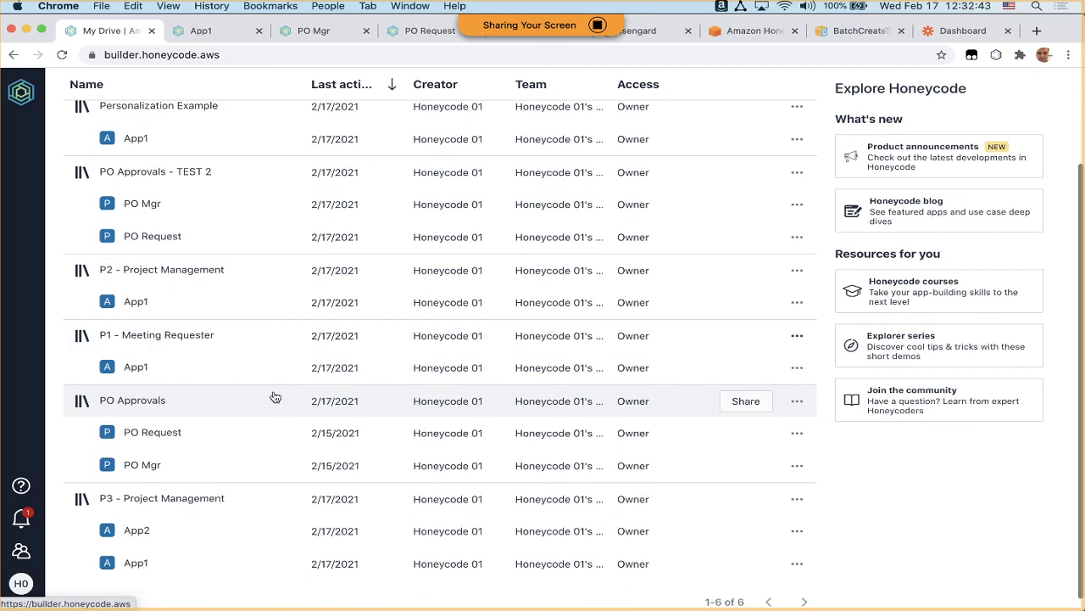
scroll(275, 396, "down", 1)
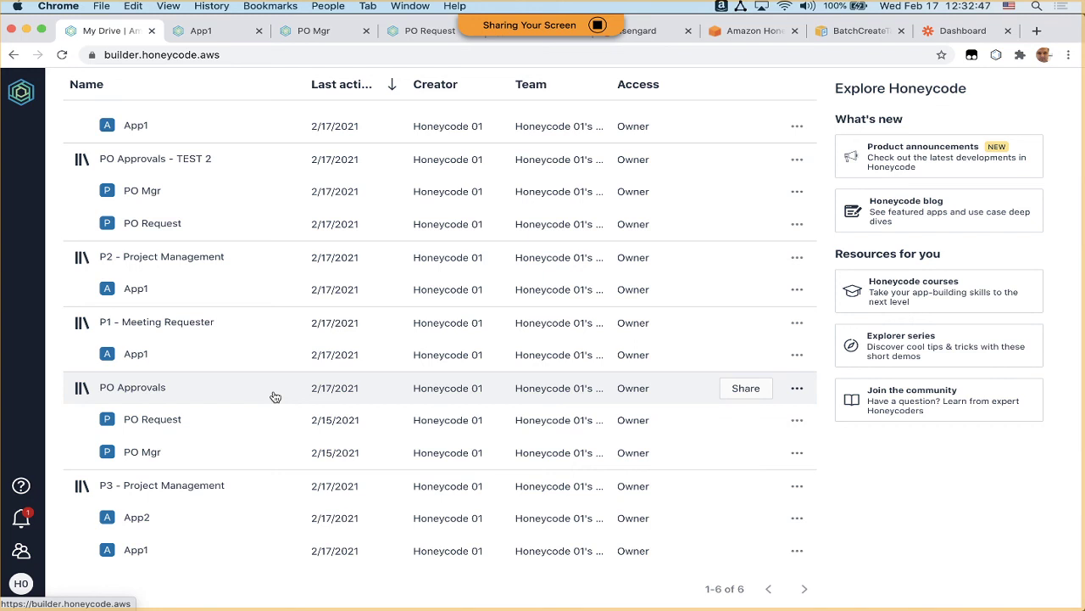
left_click(245, 324)
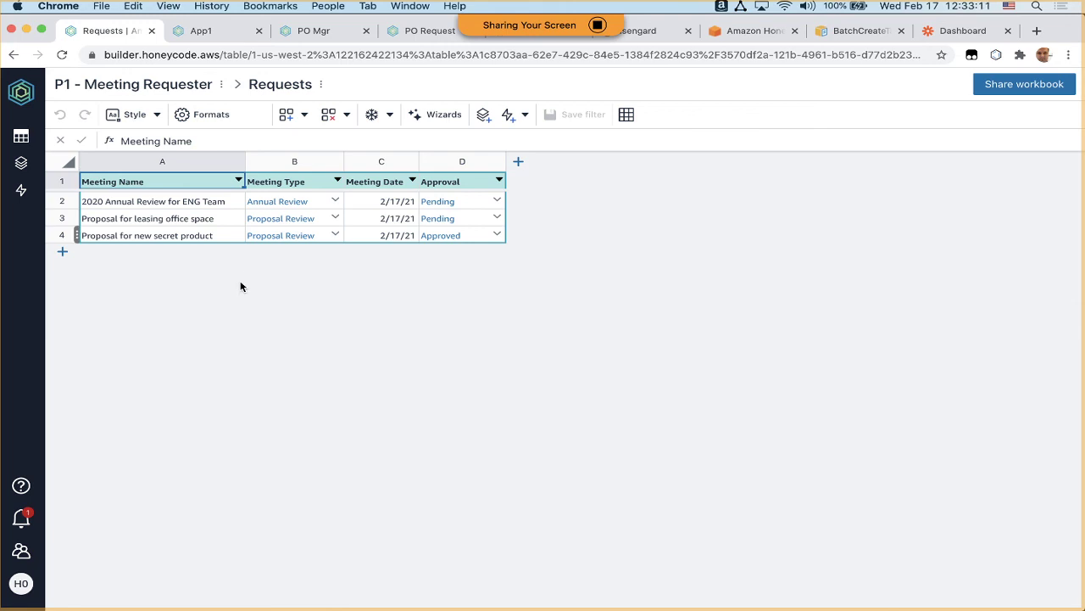
Examine the meeting names in the Requests table and the Meeting Type picklist of the 2020 Annual Review row.
left_click(200, 204)
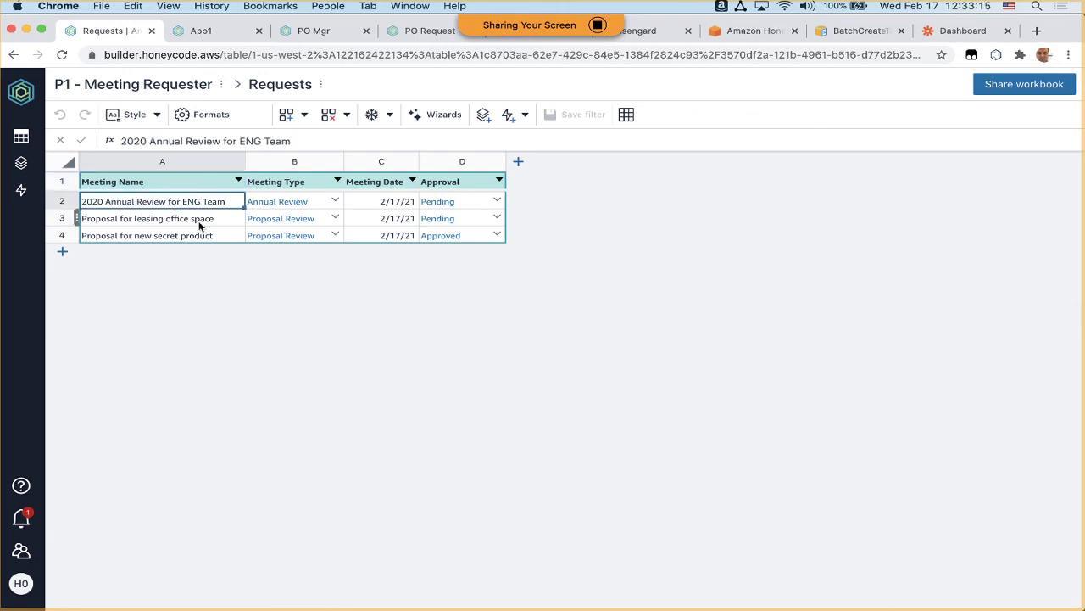
left_click(227, 236)
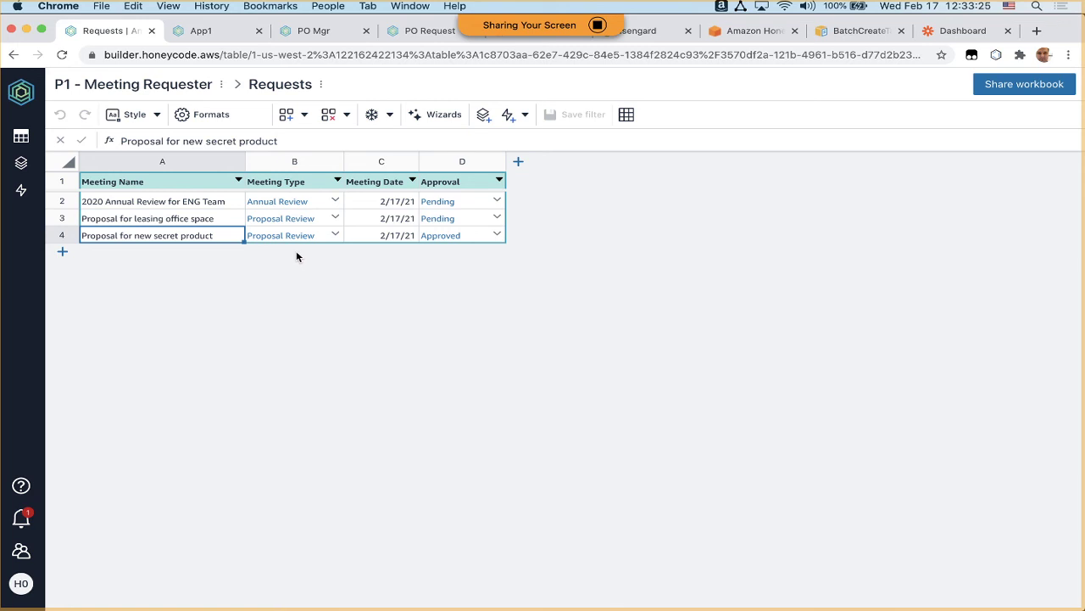
left_click(335, 201)
left_click(336, 201)
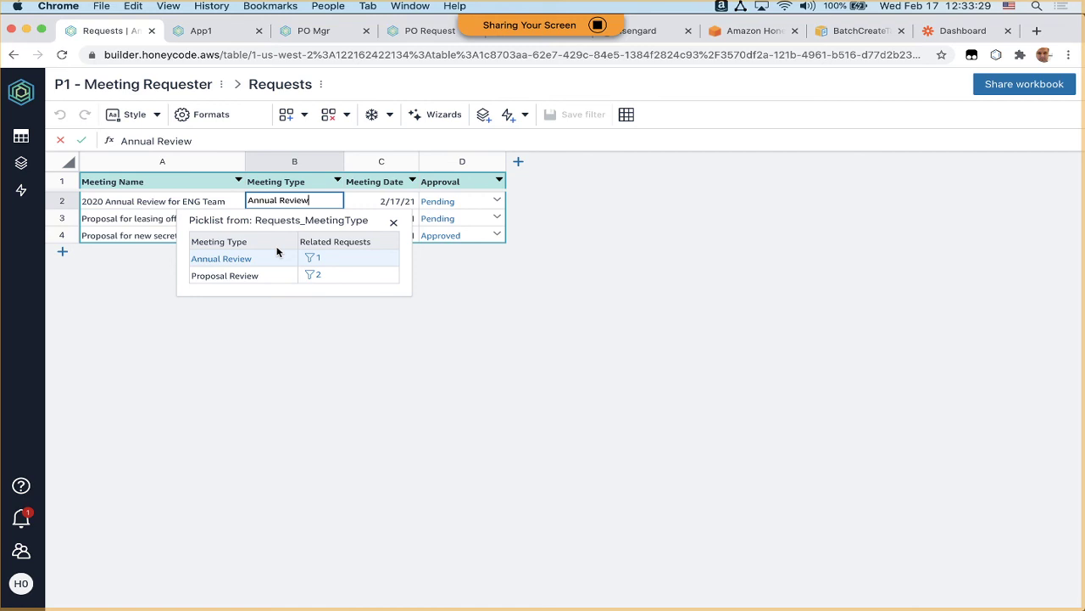
left_click(275, 327)
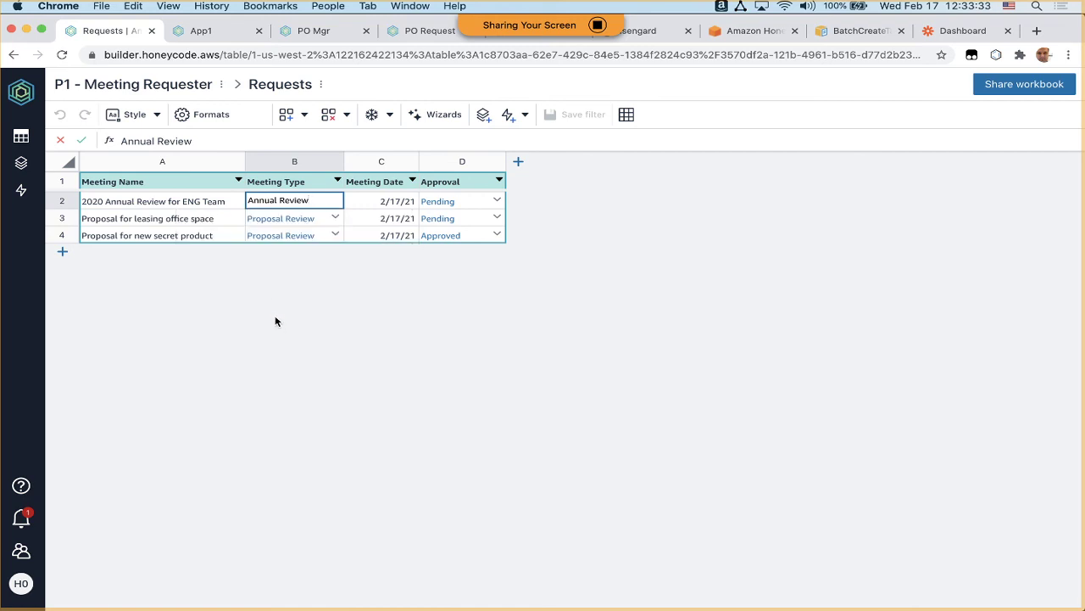
Close the browser tabs of the live App1, PO Mgr and PO Request apps.
left_click(251, 30)
left_click(259, 30)
left_click(259, 31)
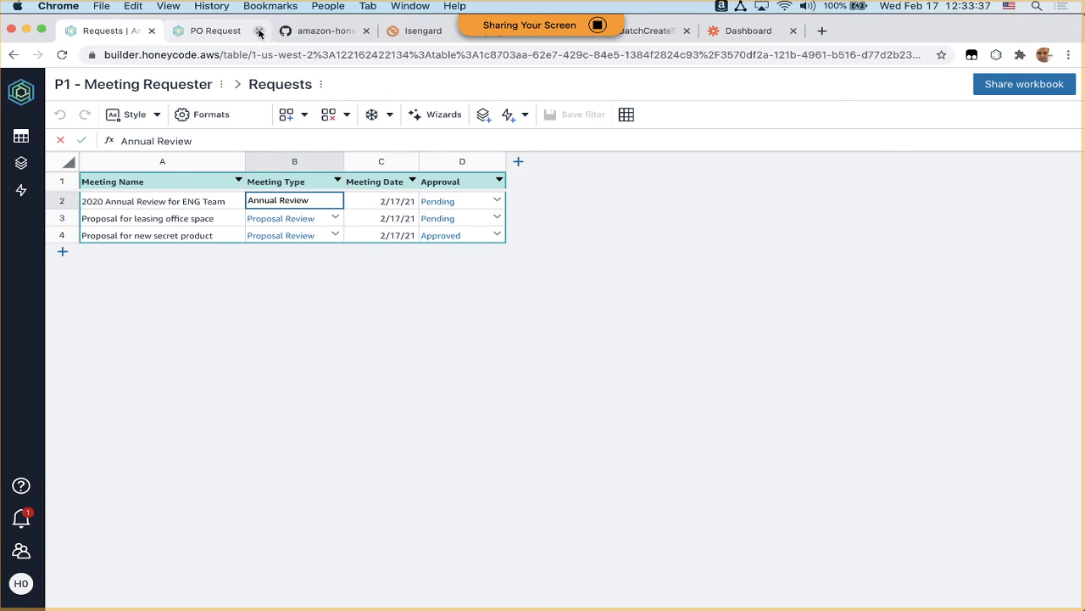
left_click(259, 30)
Open App1 of the P1 - Meeting Requester workbook in the builder and launch its live version.
left_click(21, 163)
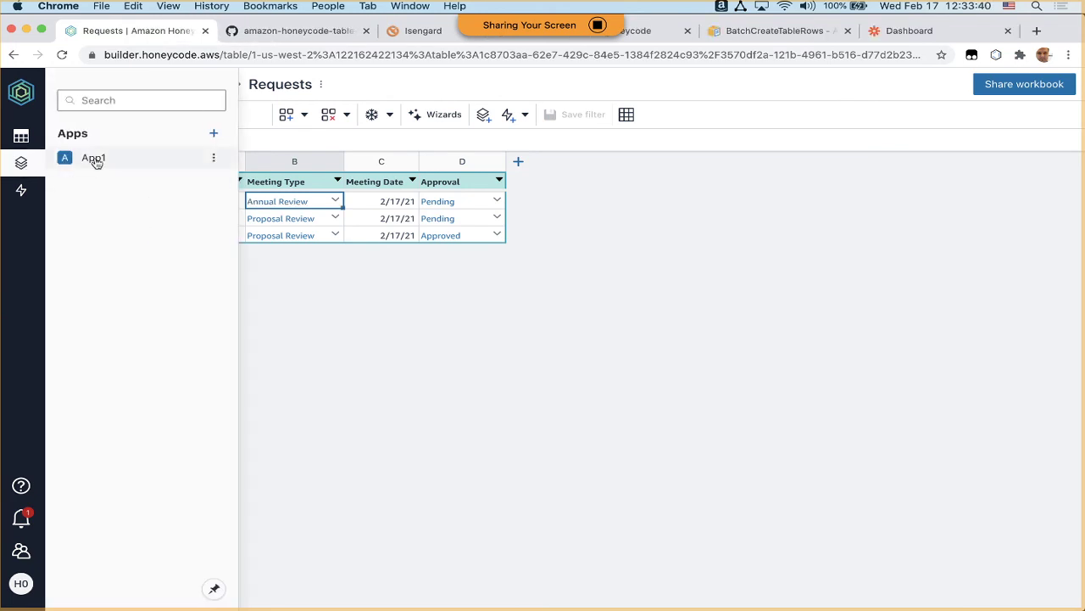
left_click(94, 158)
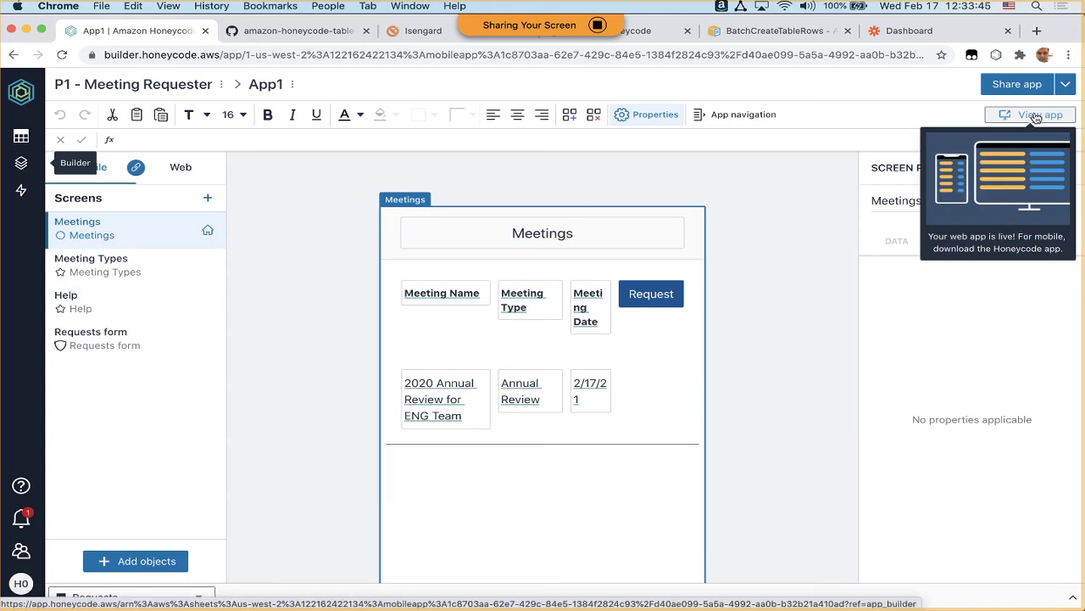
left_click(1036, 118)
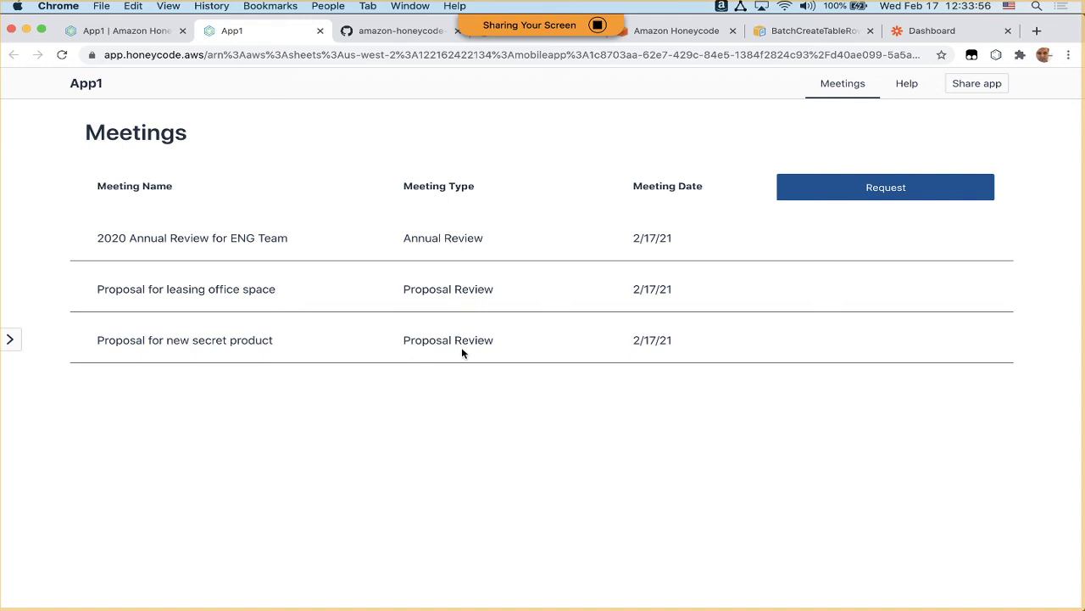
From the live app's Help page, open the Manage Meeting Types administrator function.
left_click(905, 84)
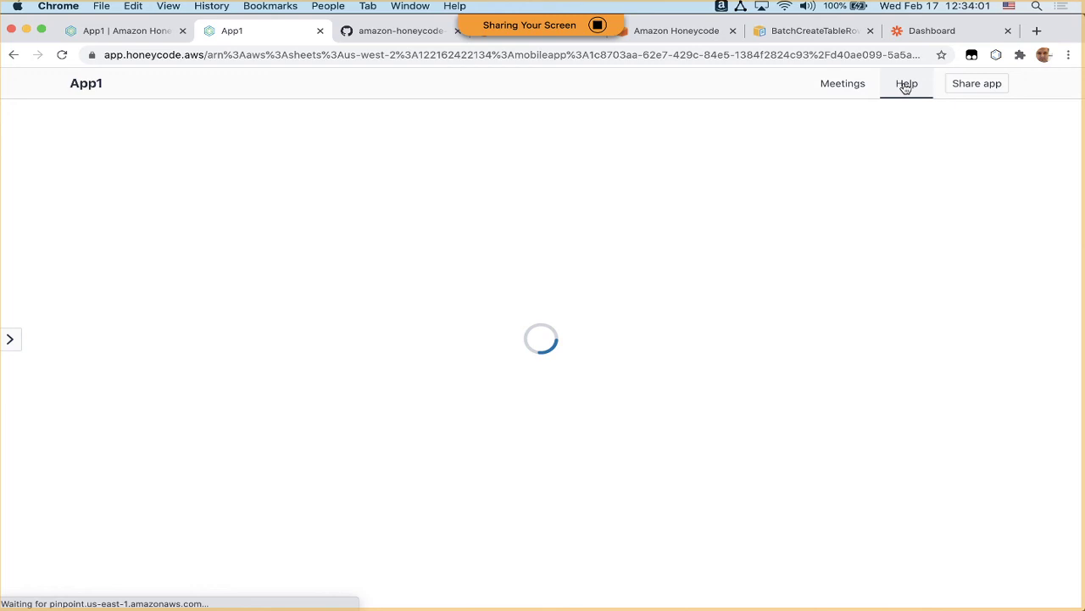
left_click_drag(185, 238, 236, 308)
left_click(237, 308)
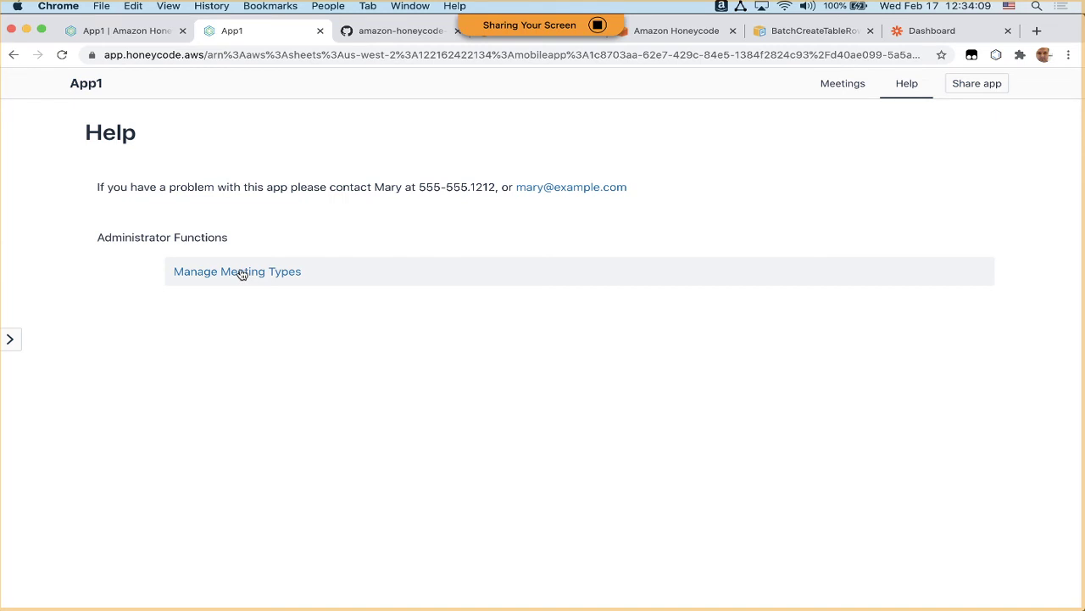
left_click(241, 273)
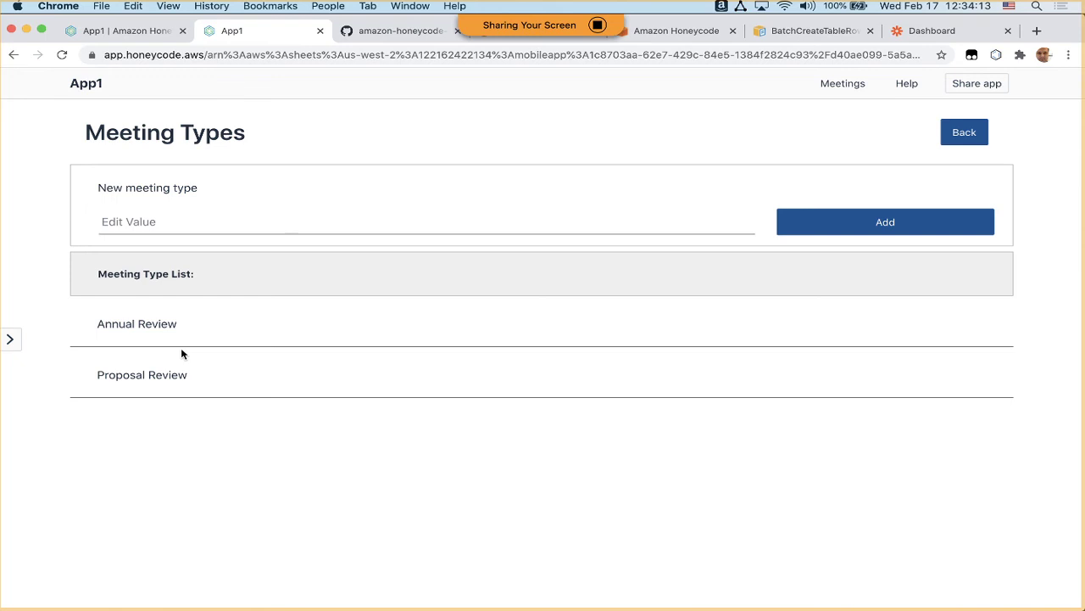
Add a new meeting type called "Tea time with Andy Jassy" to the Meeting Types list.
left_click(226, 222)
type("Team")
key("BackSpace")
type("tiem")
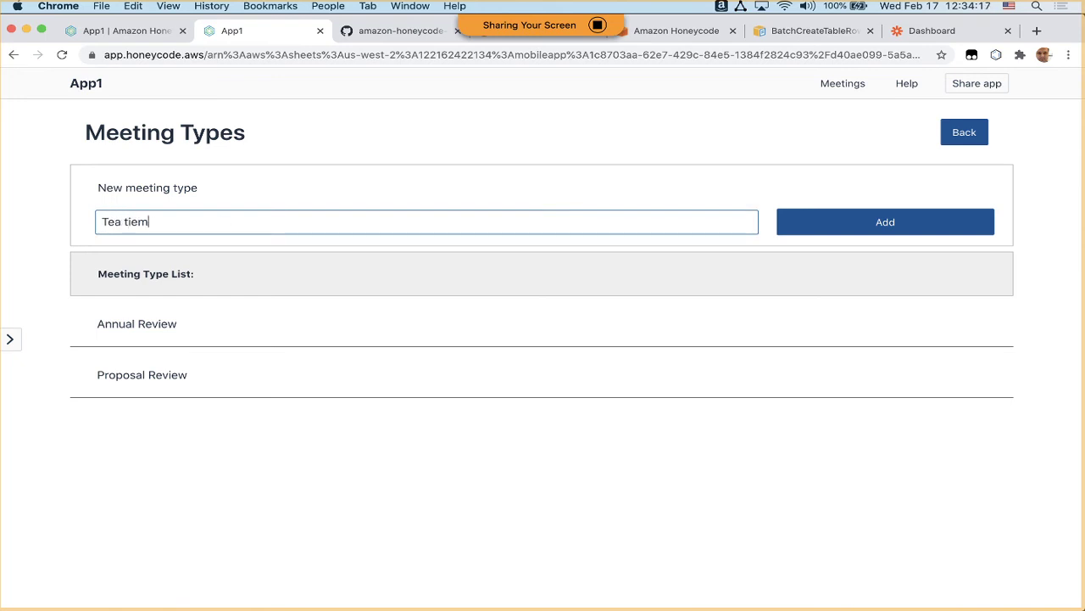
key("BackSpace")
key("BackSpace")
type("me with Any")
key("BackSpace")
type("dy Jassy")
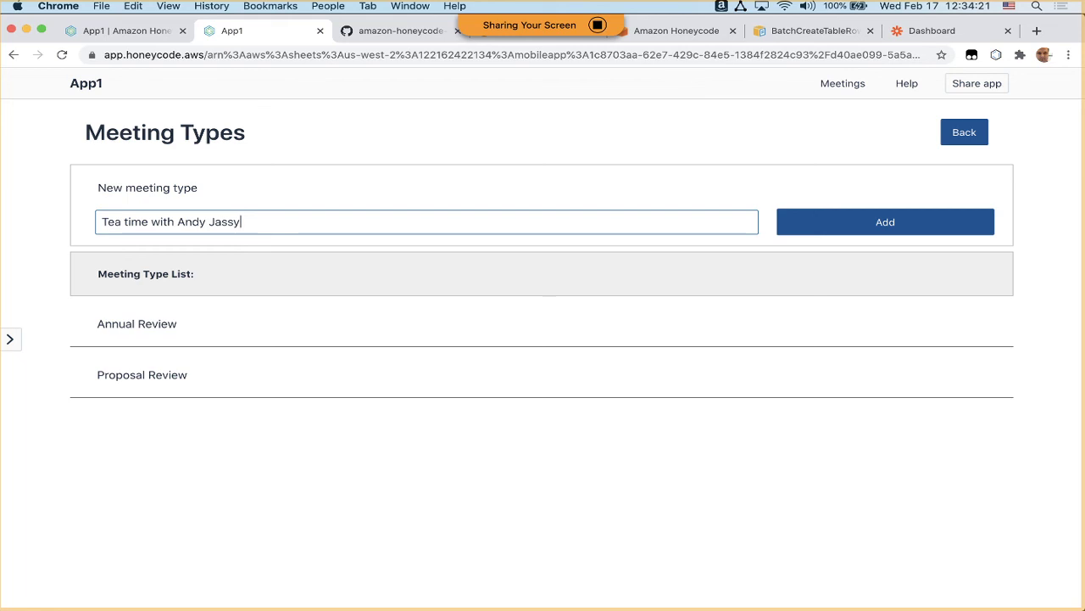
left_click(829, 225)
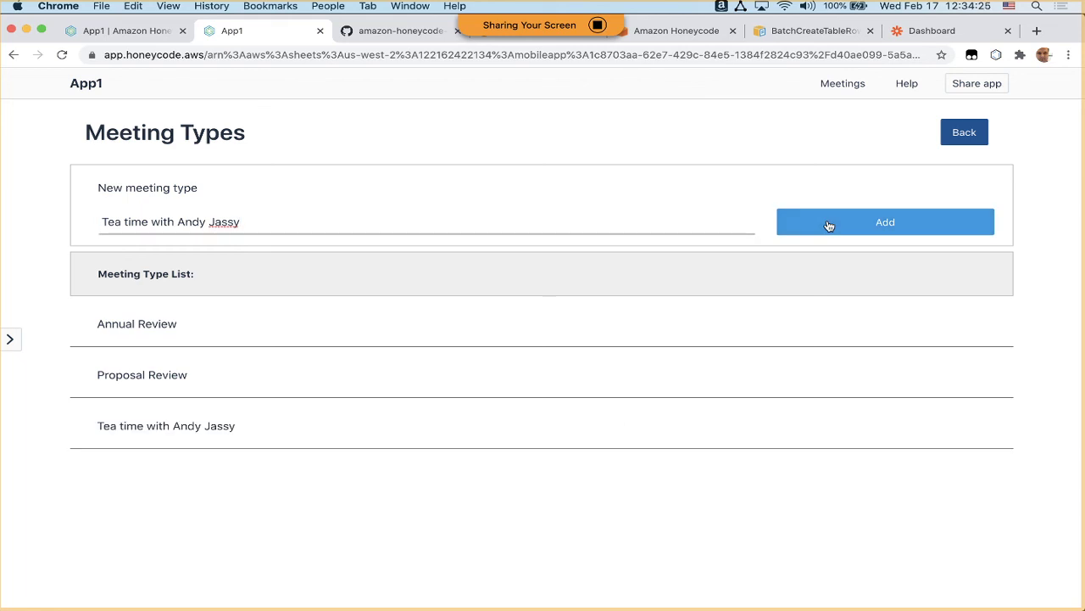
Go back to the Meetings page and start a new request with the meeting name "Tee time at golf course".
left_click(955, 139)
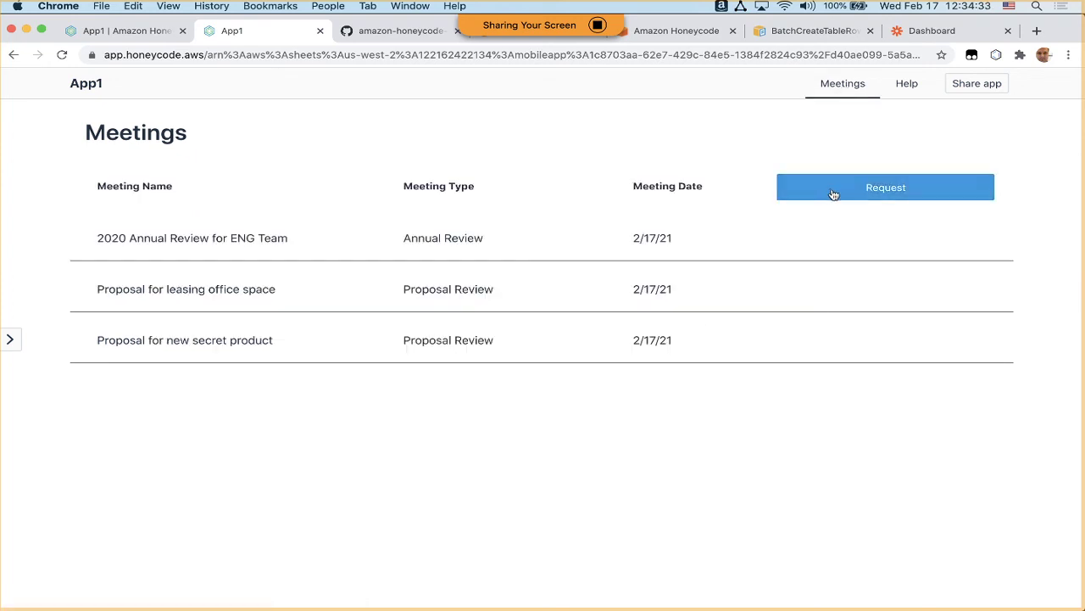
left_click(833, 194)
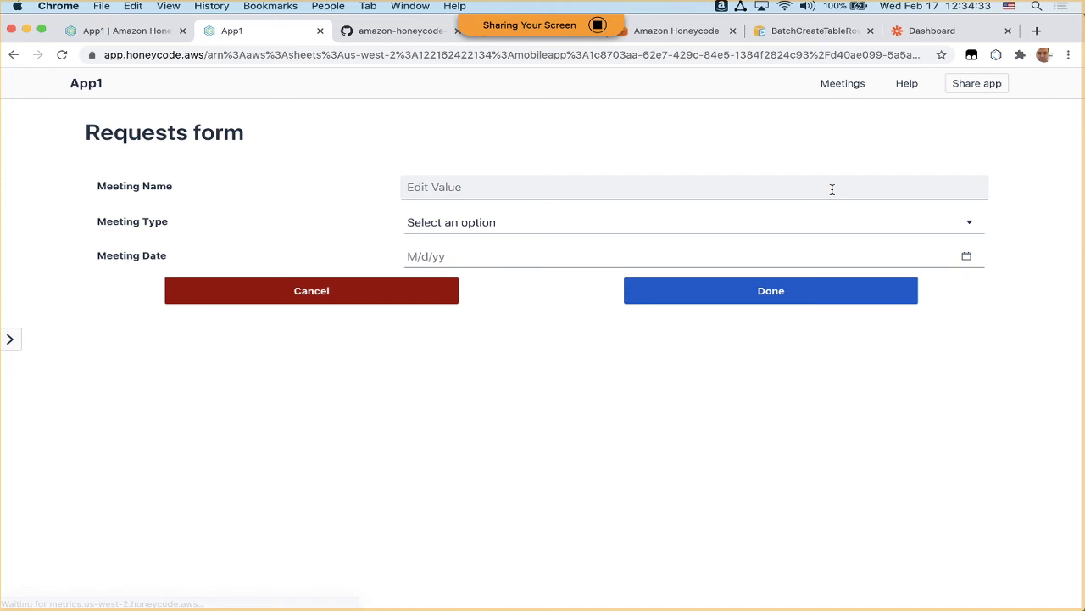
left_click(738, 191)
type("Tee time")
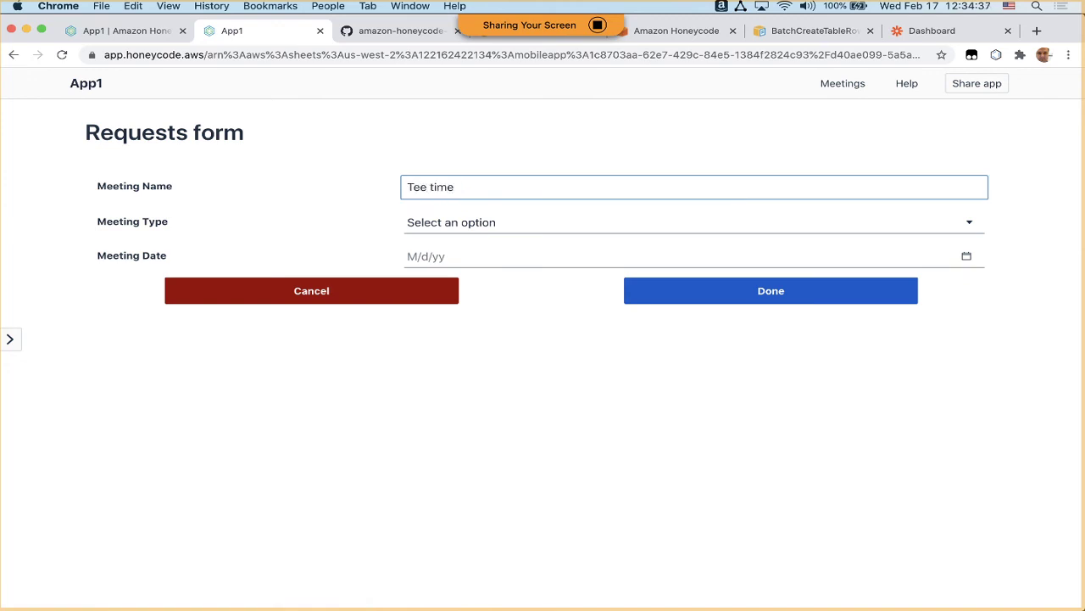
type(" at golf course")
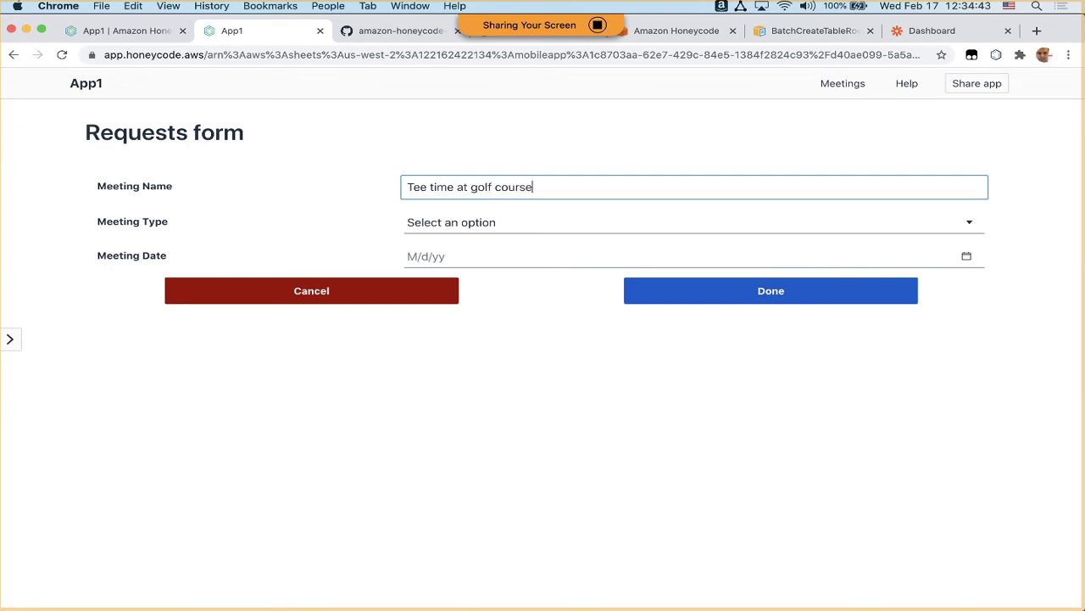
Set the meeting type to "Tea time with Andy Jassy" and the meeting date to 02/18/2021, and submit the request.
left_click(758, 224)
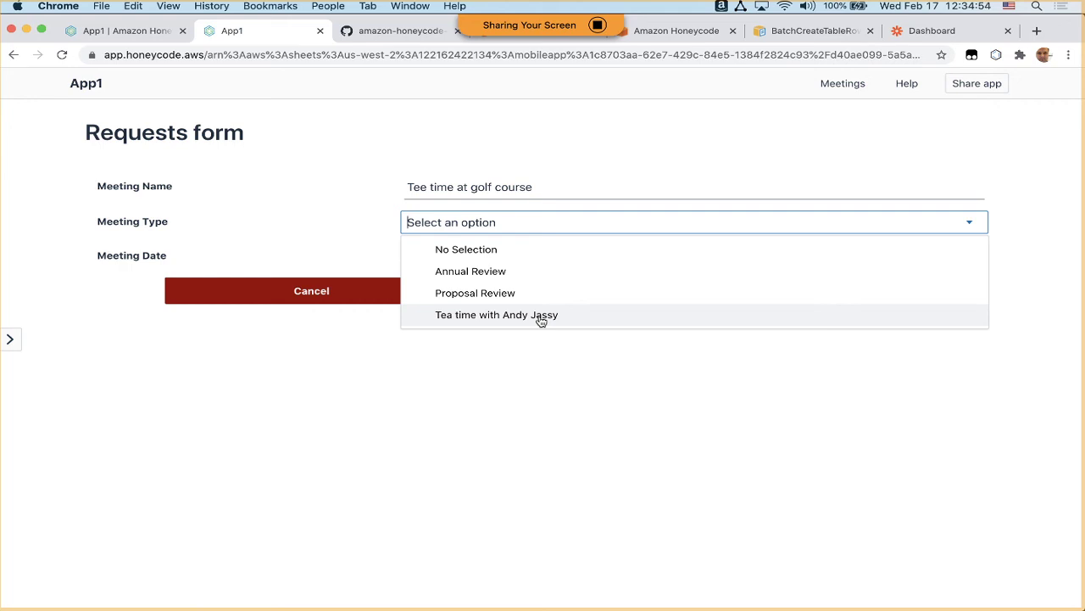
left_click(545, 360)
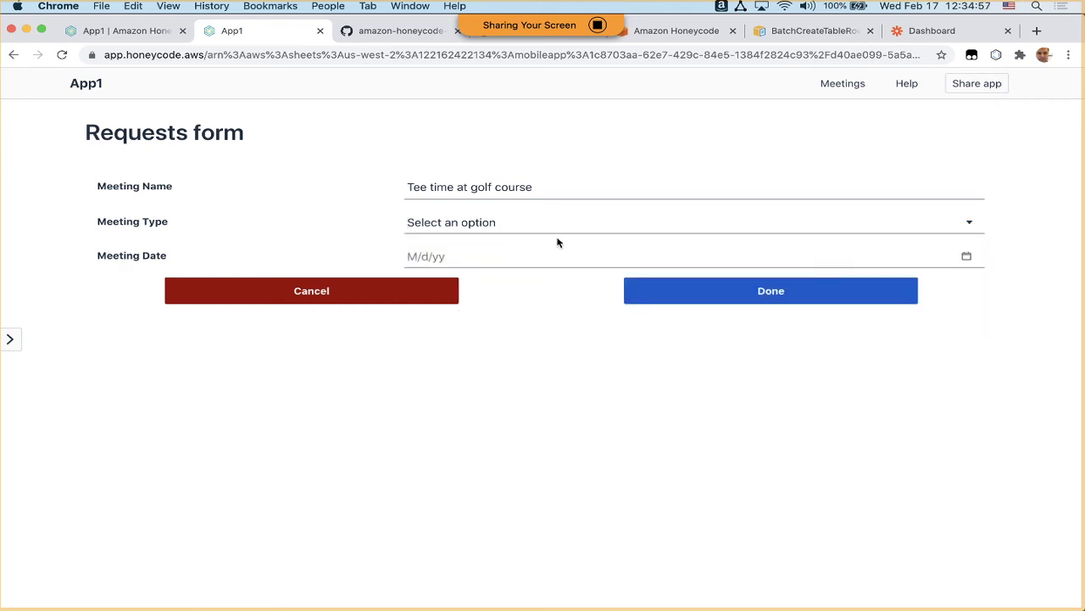
left_click(564, 260)
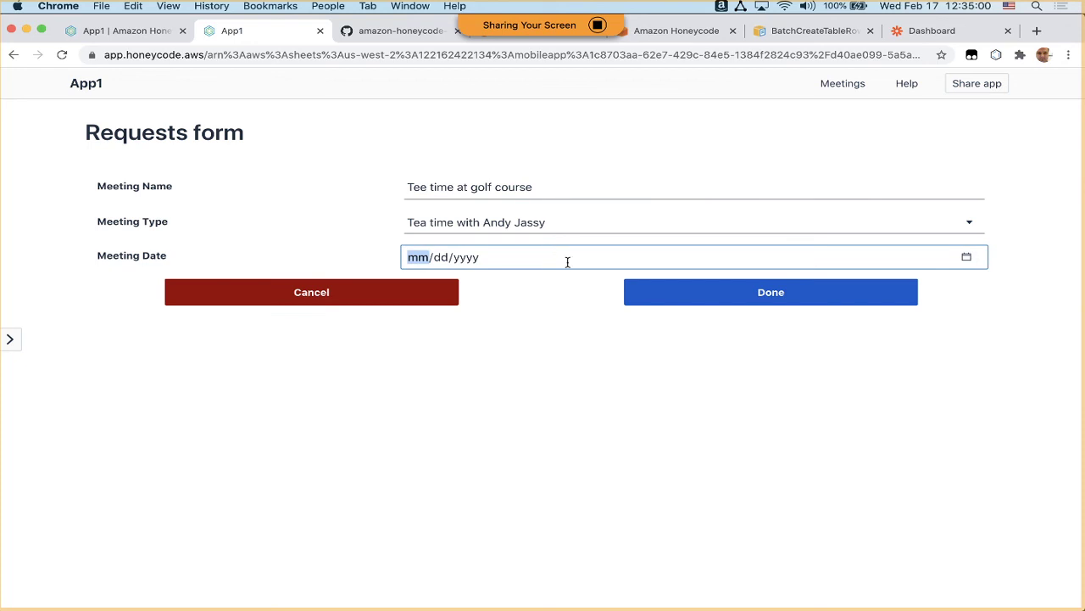
left_click(968, 258)
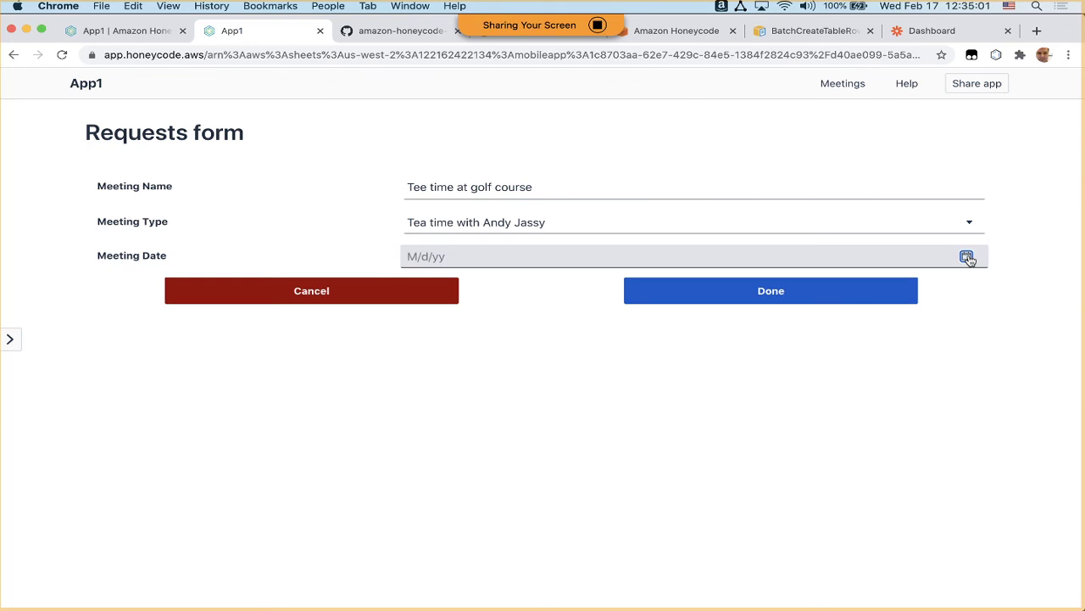
left_click(894, 382)
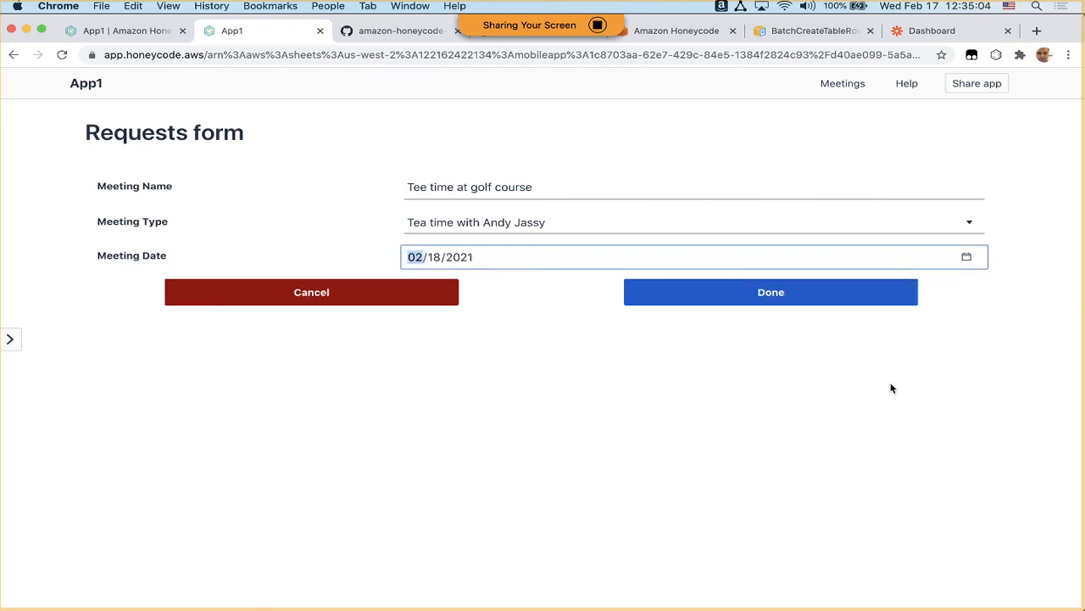
left_click(816, 303)
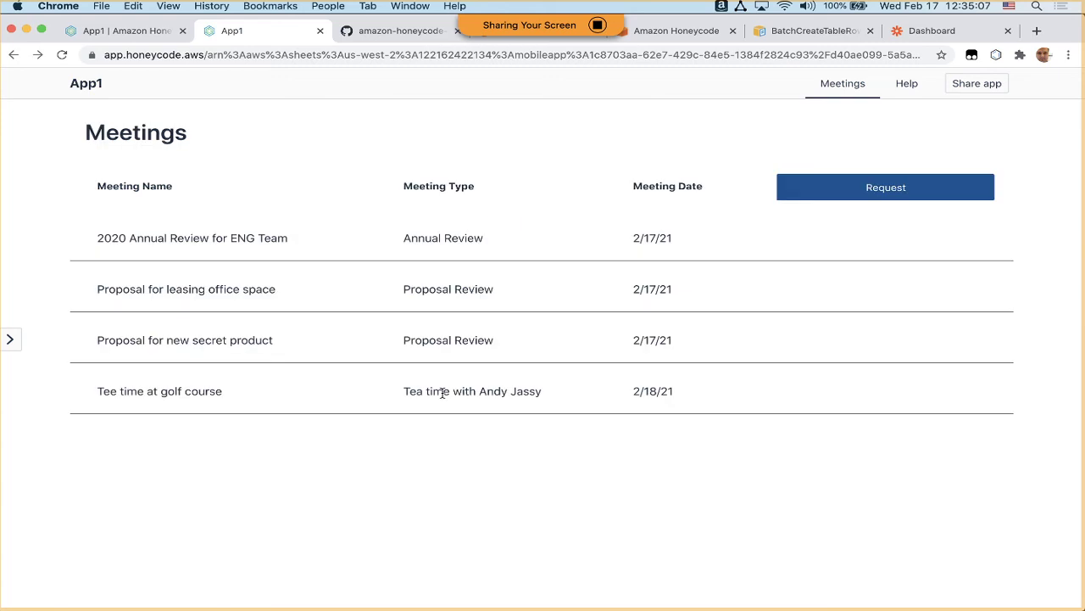
Review the Administrator Functions section on the live app's Help page.
left_click(908, 87)
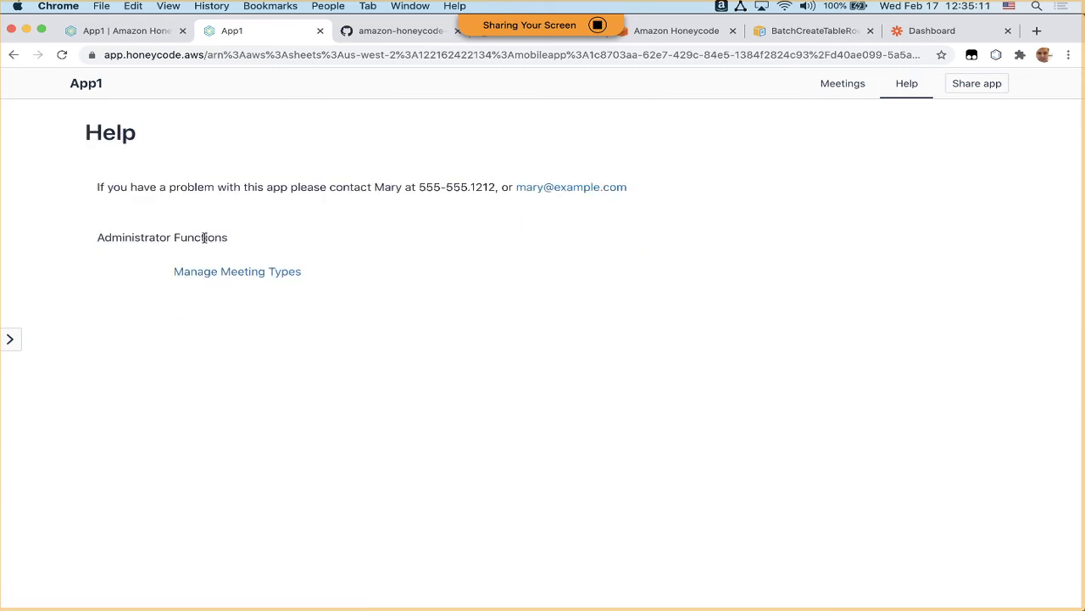
left_click_drag(204, 237, 234, 251)
left_click(247, 301)
Return to the builder and open the Permissions table of the P1 - Meeting Requester workbook.
left_click(144, 36)
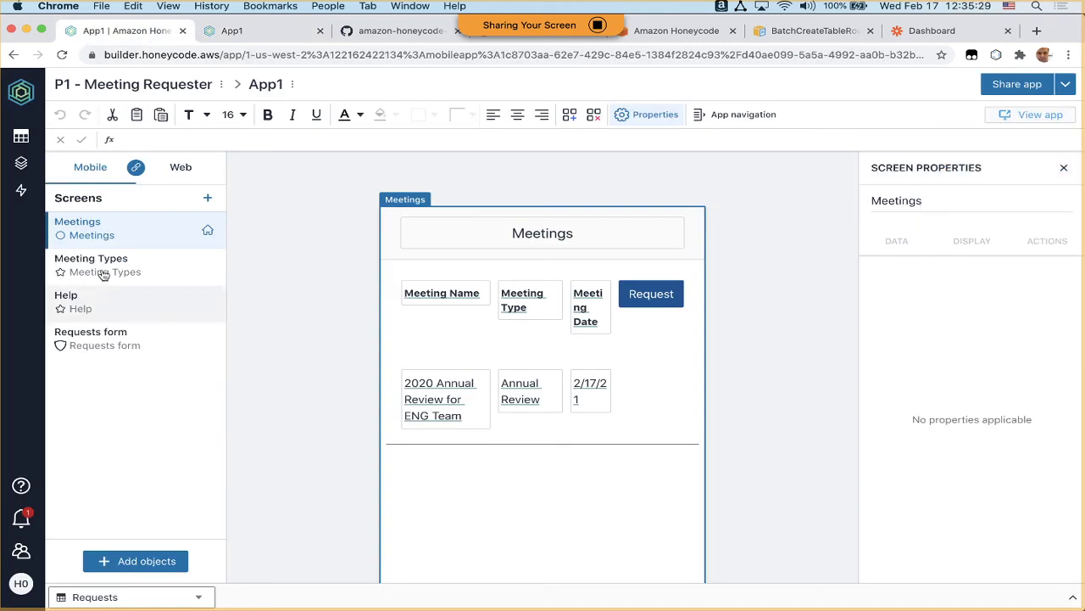
left_click(19, 138)
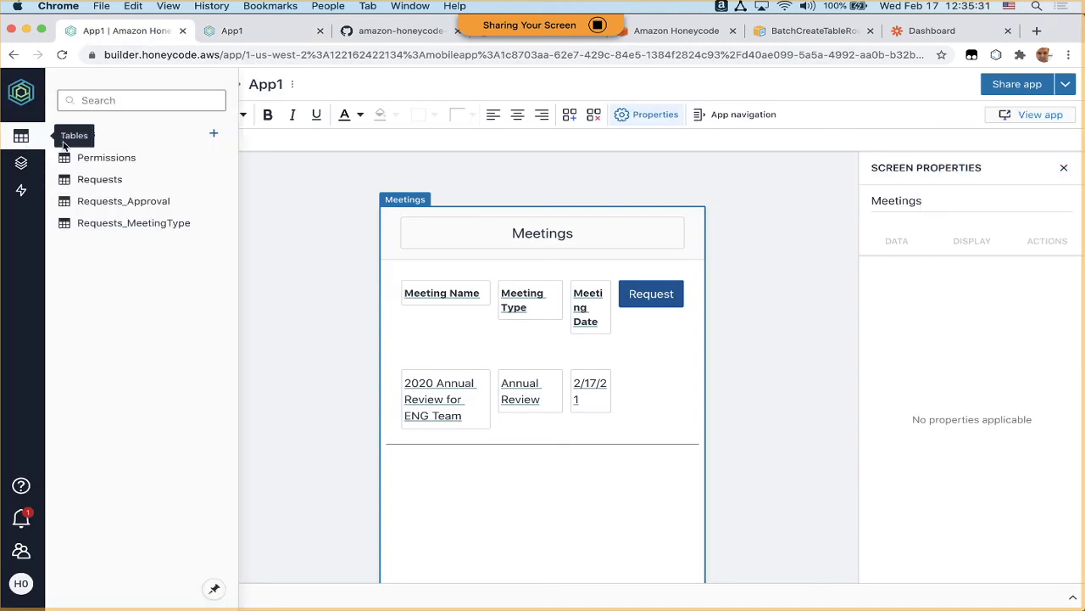
left_click(115, 161)
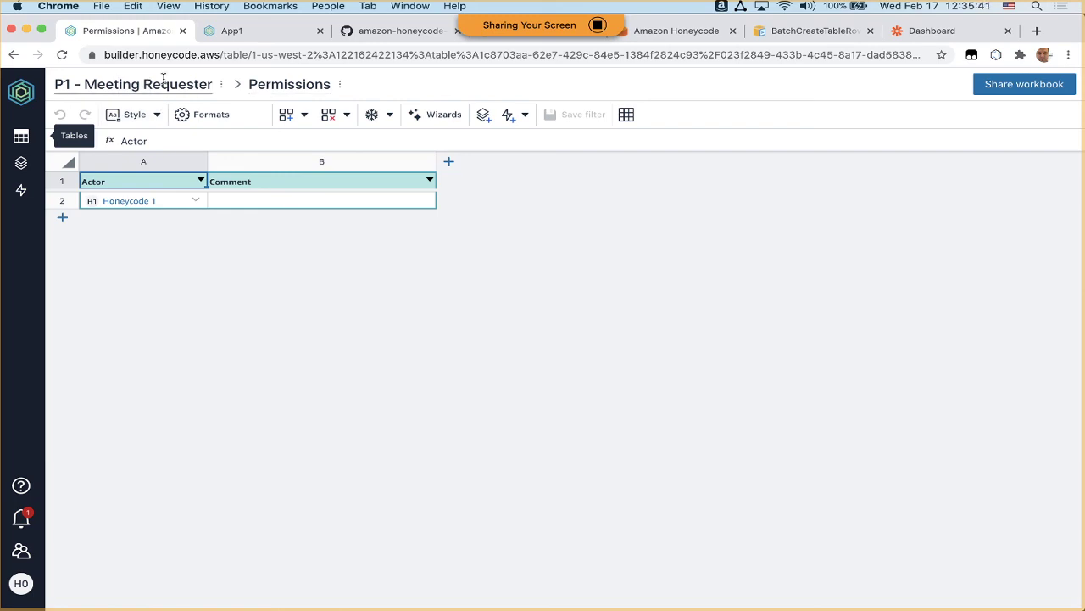
Add the demo user ending in "+ag" as a new Actor in the Permissions table and delete the Honeycode 1 row.
left_click(63, 219)
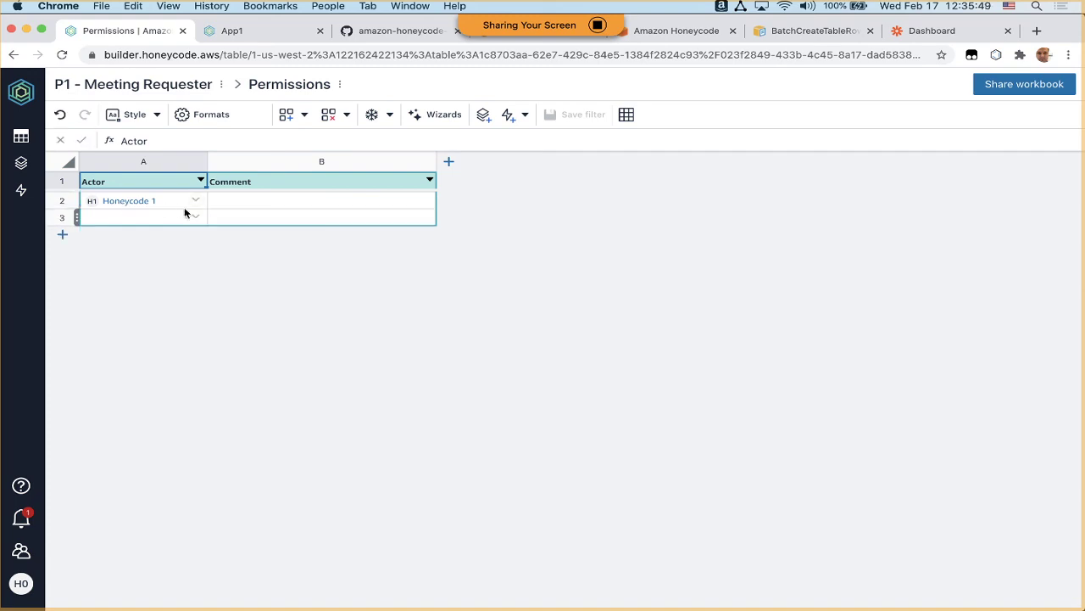
left_click(195, 218)
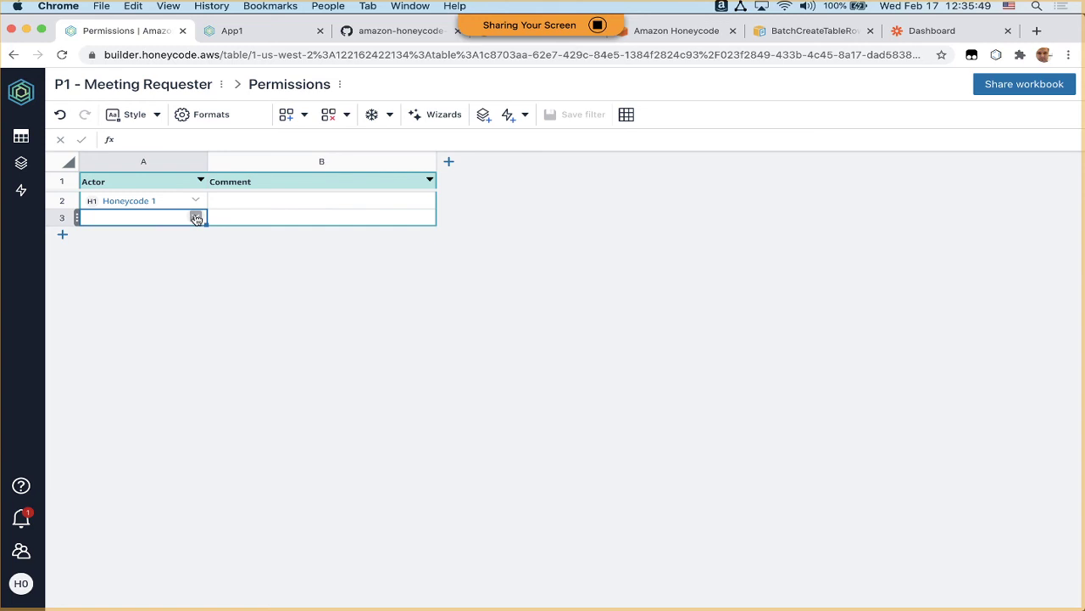
left_click(196, 218)
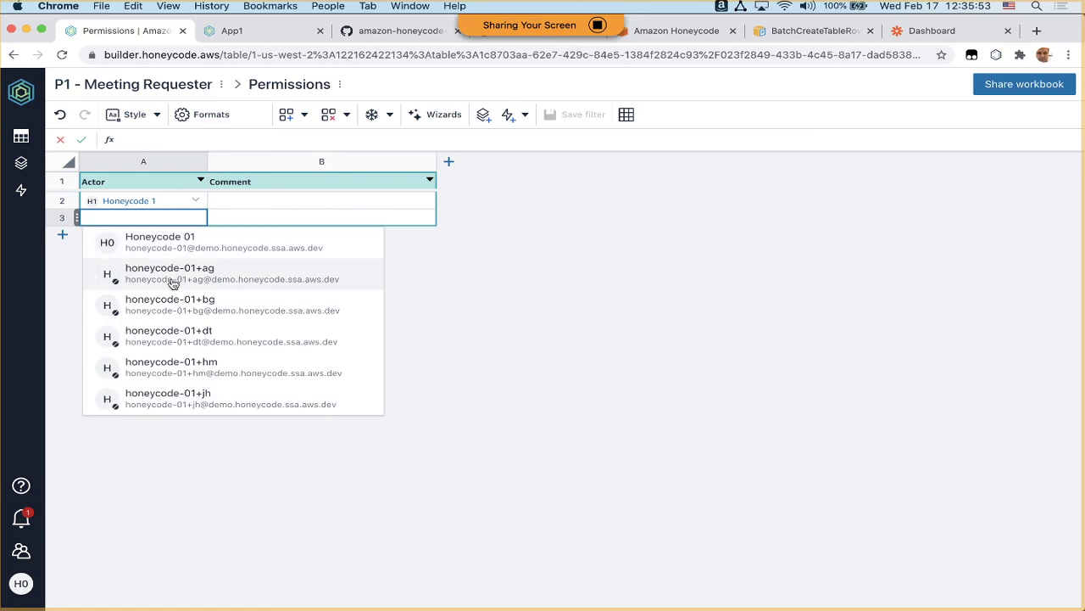
left_click(173, 283)
left_click(262, 220)
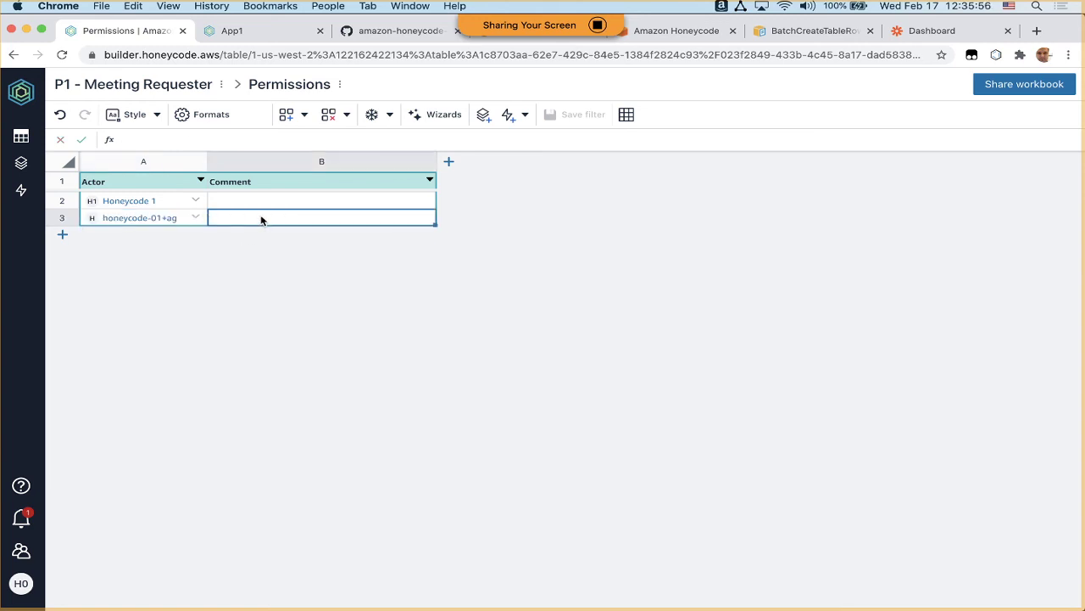
left_click(76, 204)
left_click(109, 330)
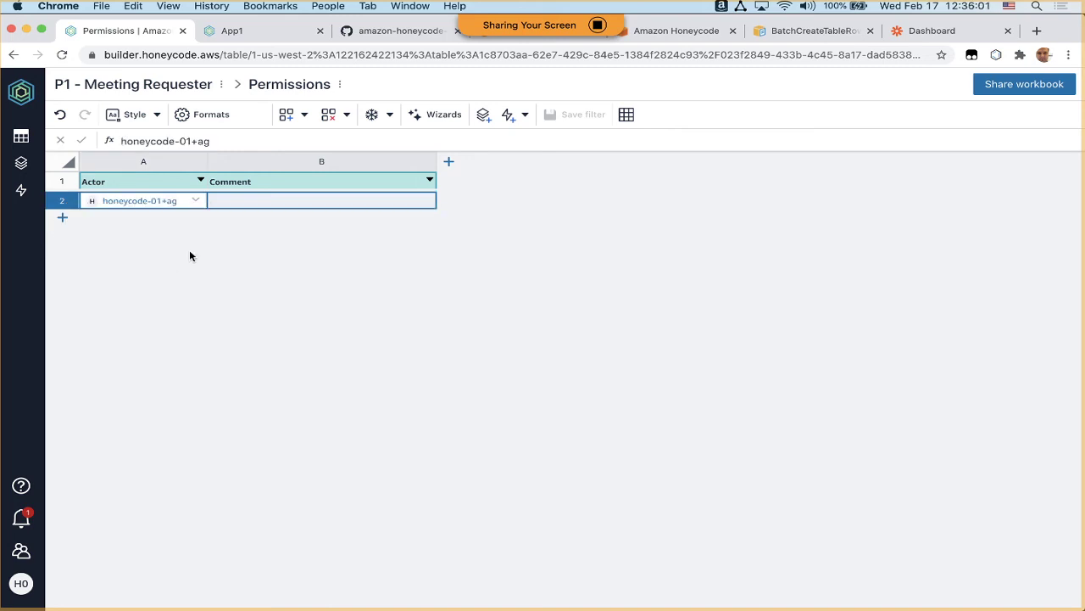
In the live app, view the Meetings page and recheck the Help page for the administrator functions.
left_click(255, 30)
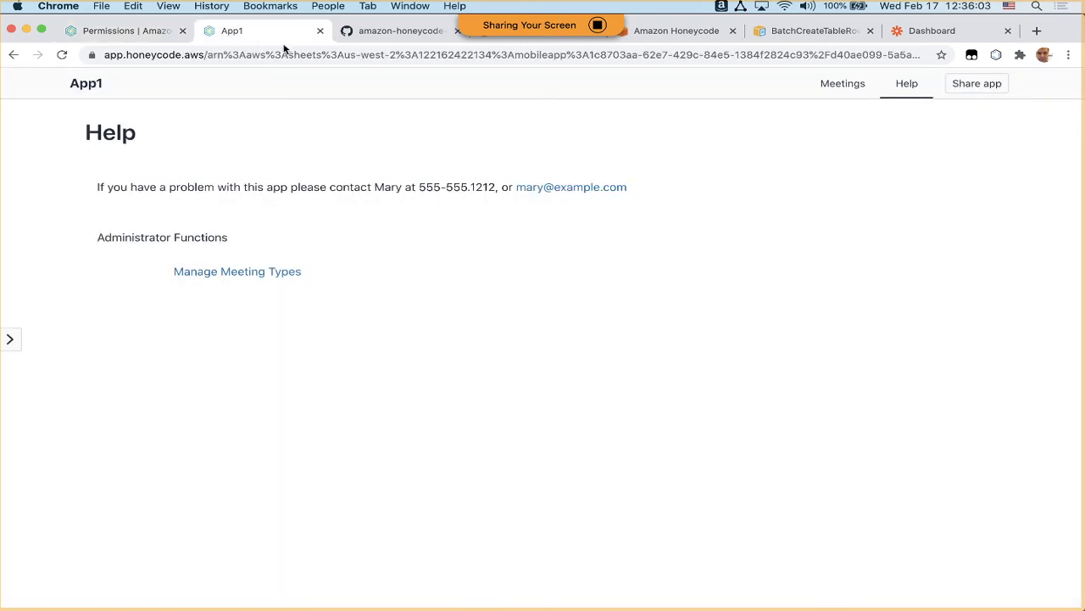
left_click(840, 88)
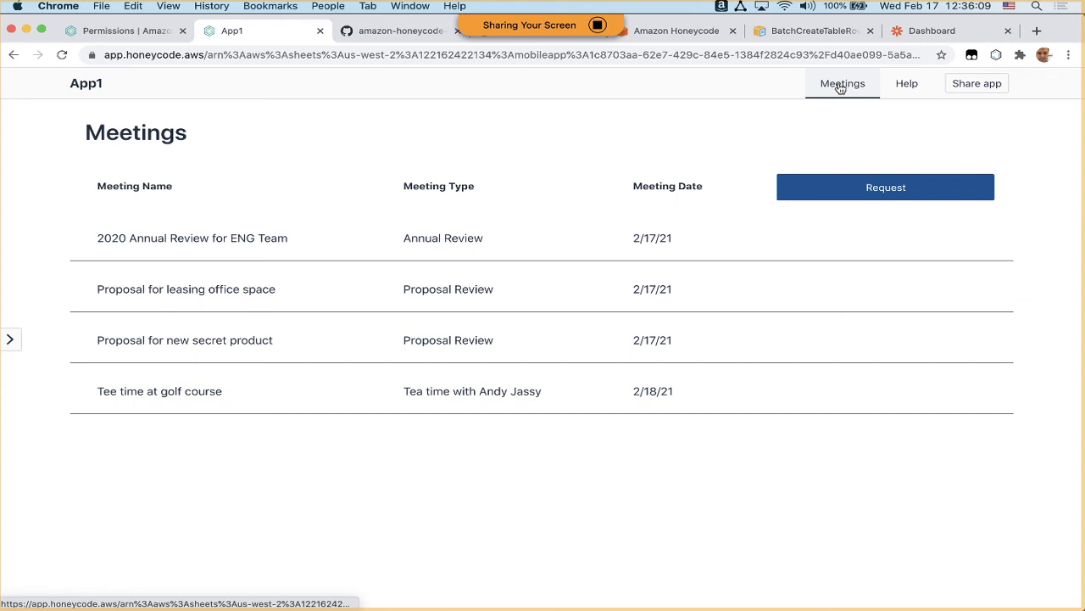
left_click(906, 83)
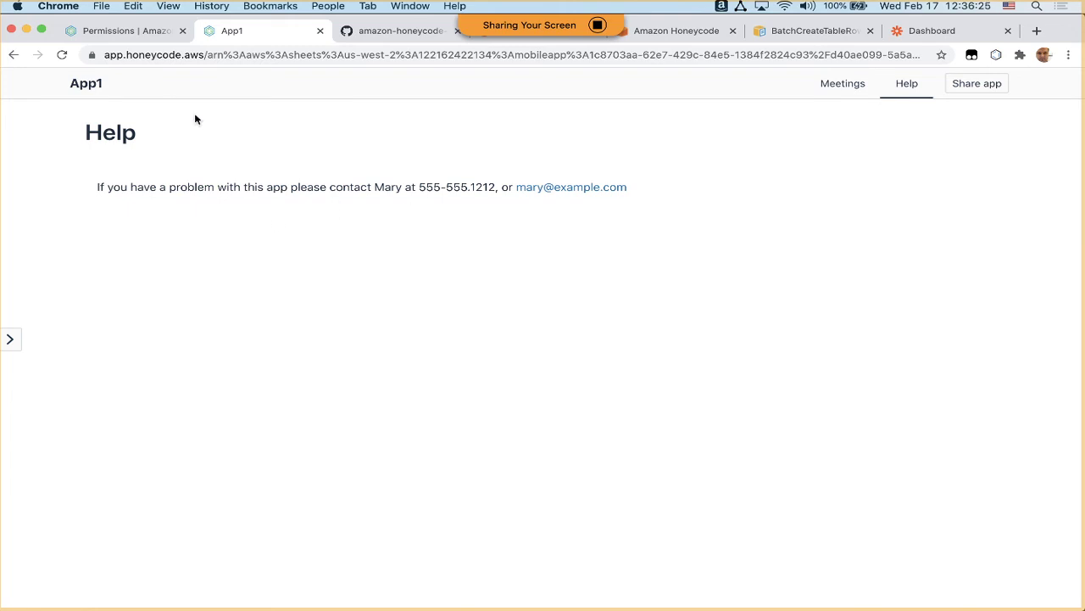
Add Honeycode 1 back as an Actor in a new row of the Permissions table.
left_click(136, 30)
left_click(106, 219)
type("Honey")
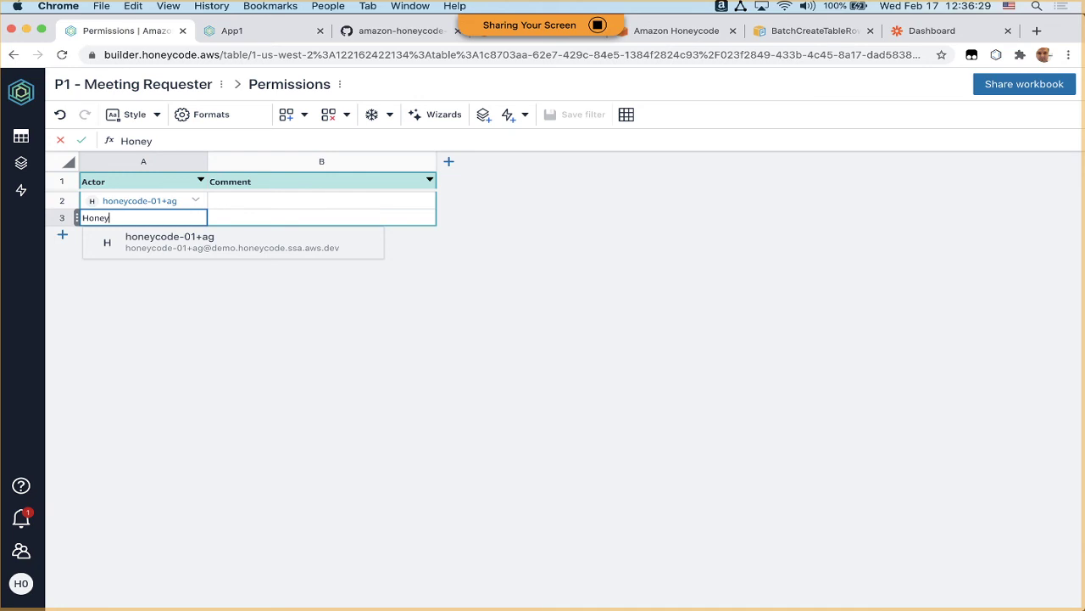
left_click(153, 243)
left_click(246, 215)
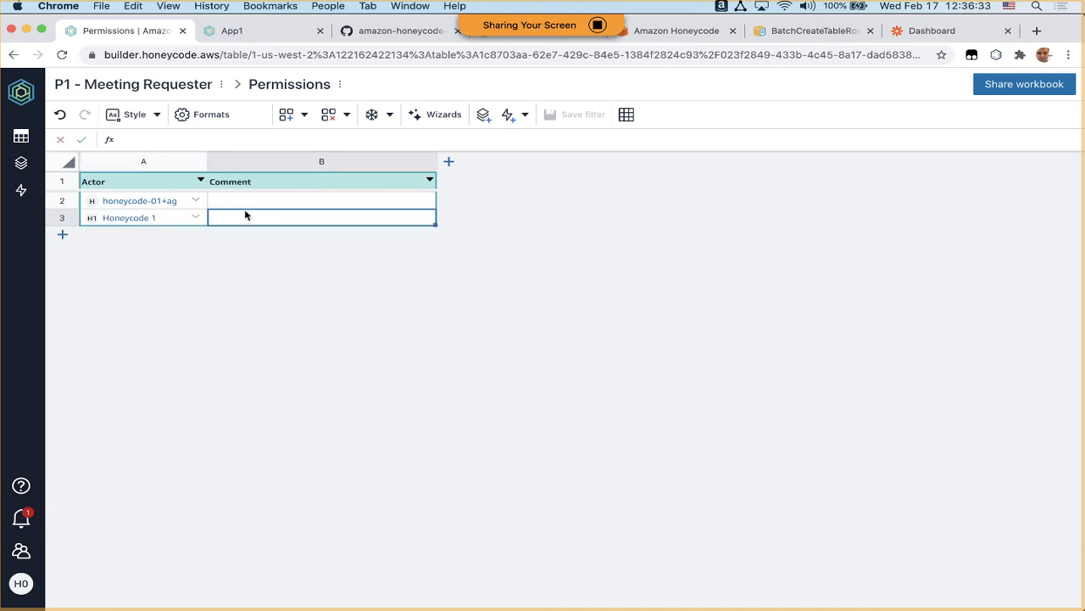
left_click(245, 213)
Reload the Help page in the live app and inspect the Administrator Functions section and its Manage Meeting Types link.
left_click(259, 31)
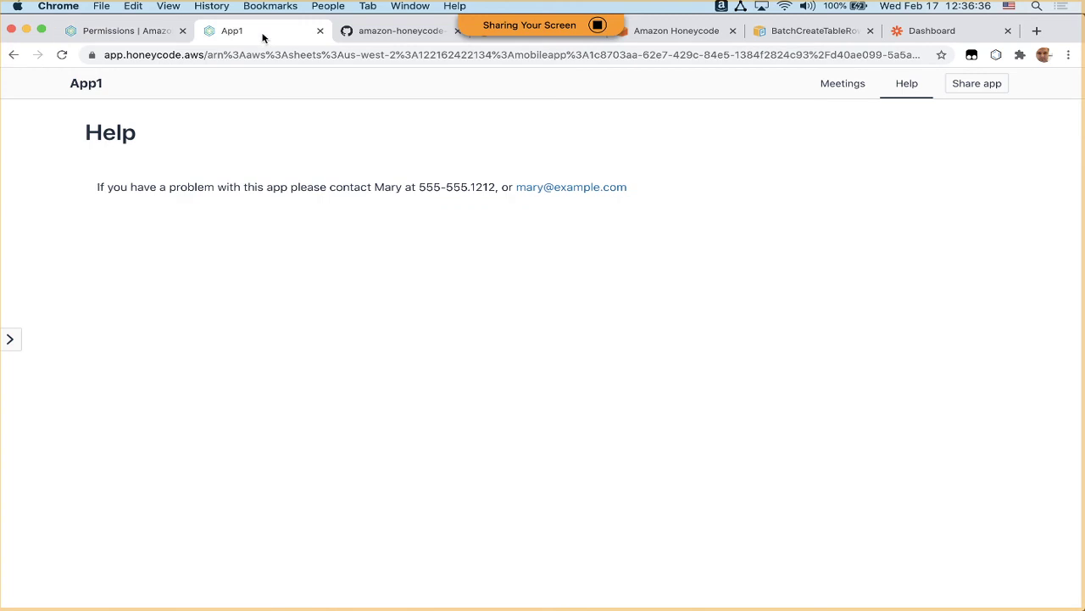
left_click(906, 89)
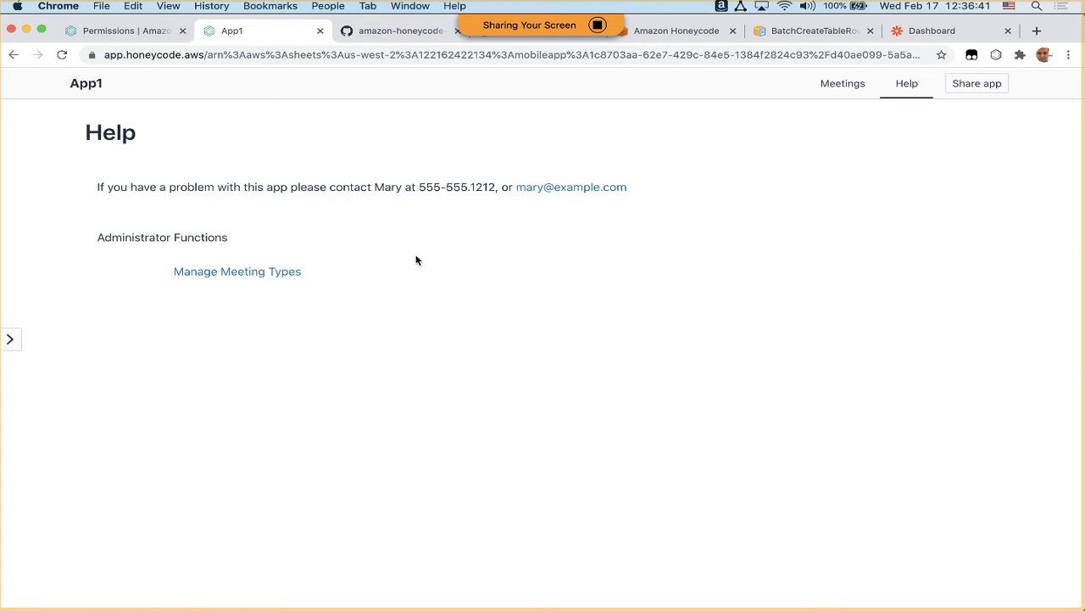
left_click_drag(201, 237, 229, 237)
left_click(234, 298)
left_click_drag(205, 237, 238, 309)
left_click(237, 303)
Open App1's Help screen in the builder and show the visibility settings of the block containing the Administrator Functions.
left_click(150, 32)
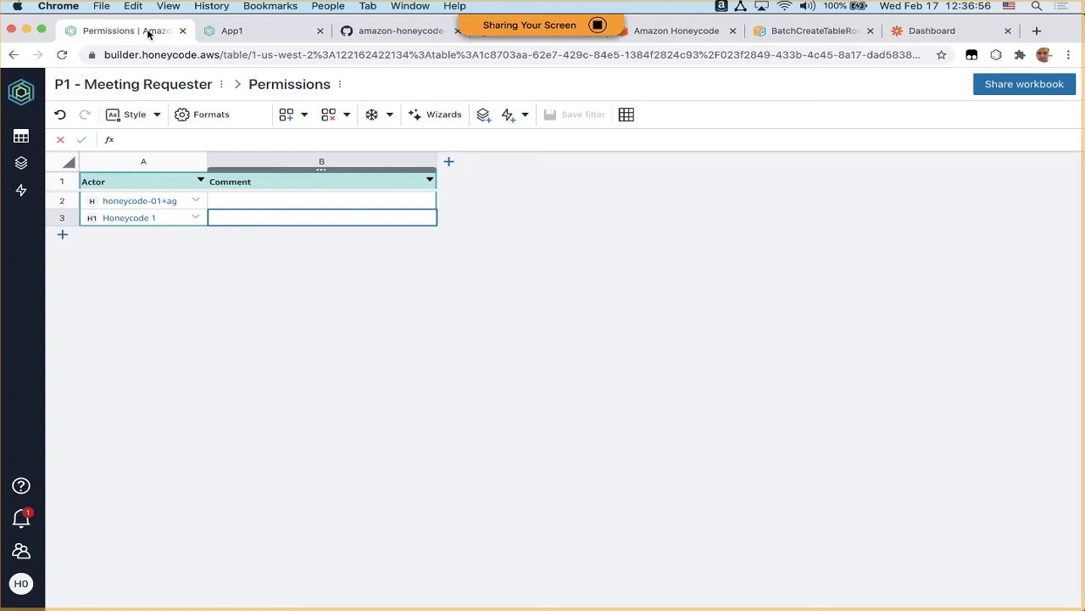
left_click(22, 163)
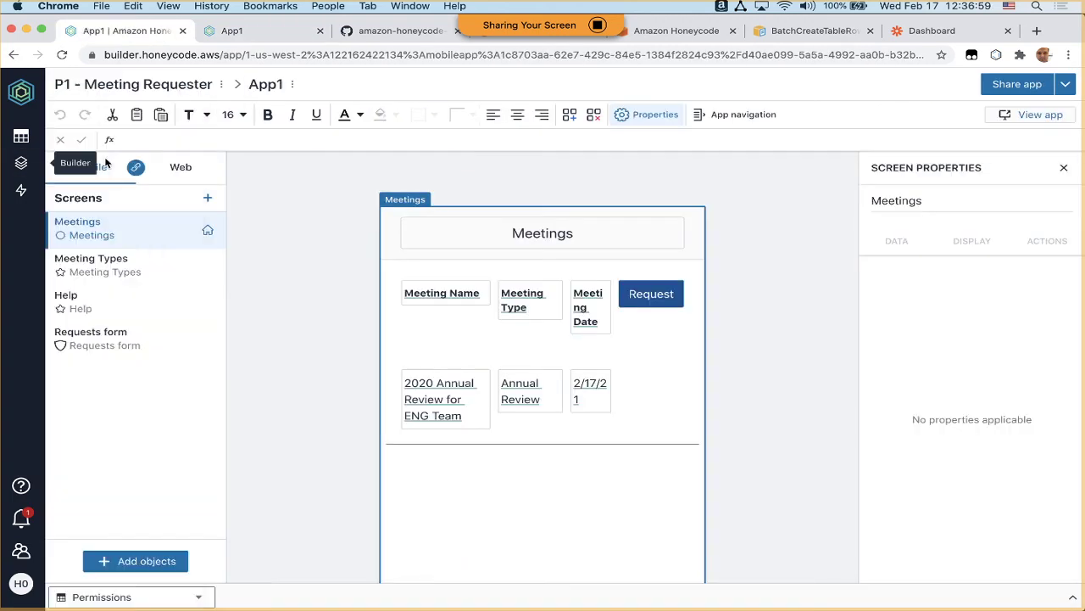
left_click(136, 306)
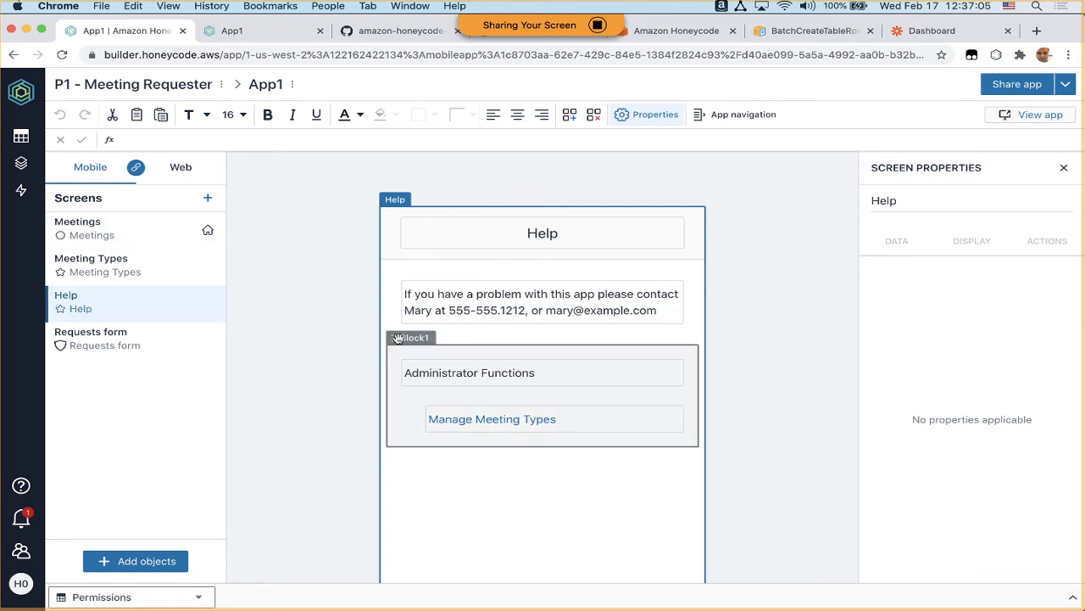
left_click(398, 338)
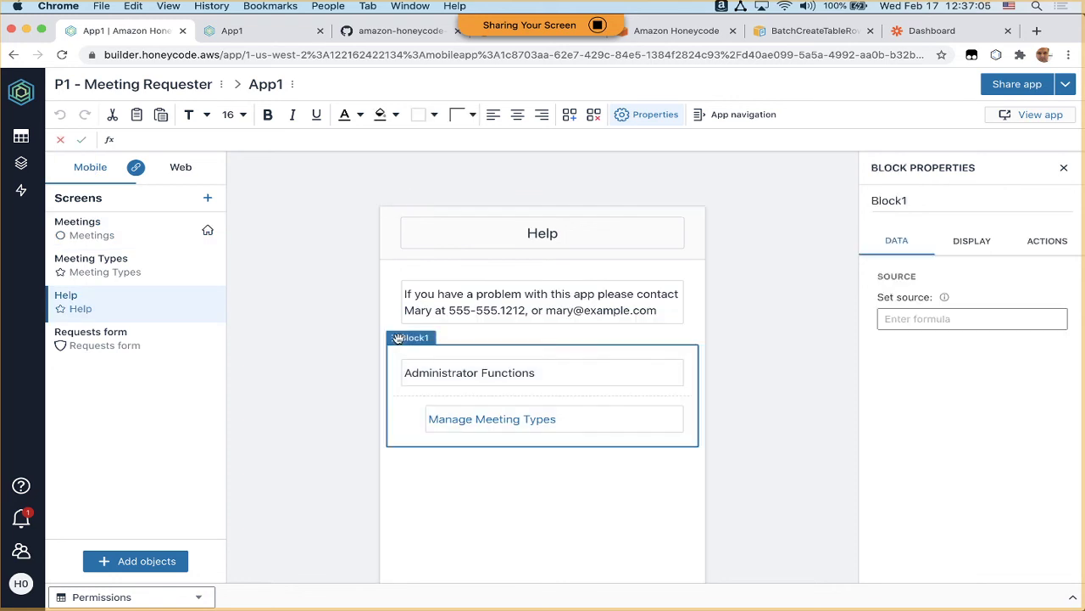
left_click(972, 240)
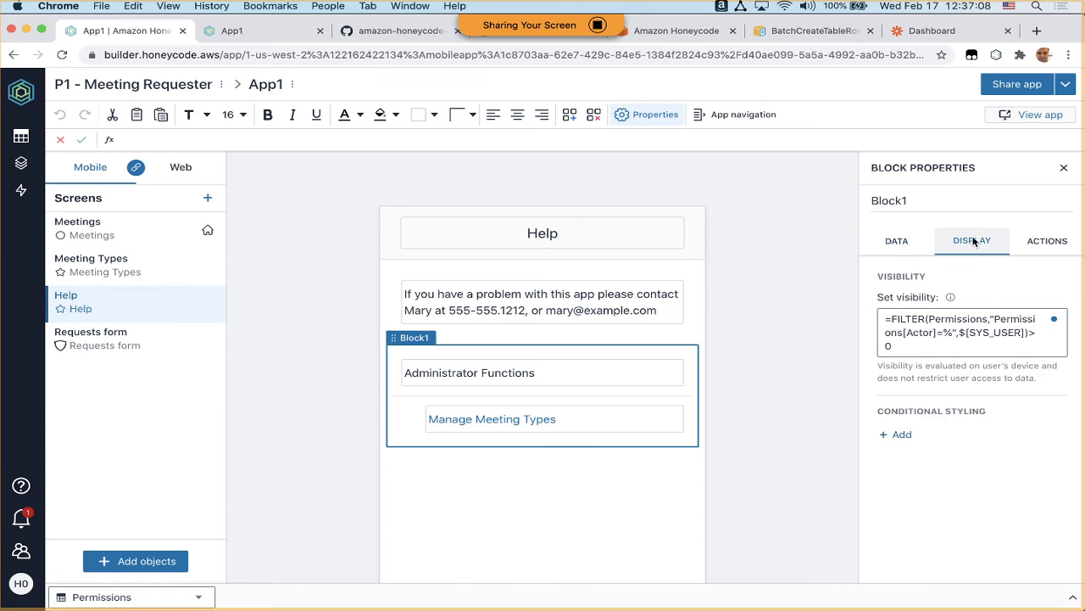
Examine the block's visibility formula: the FILTER on the Permissions Actor column, the SYS_USER variable and the greater-than-zero condition.
left_click(926, 346)
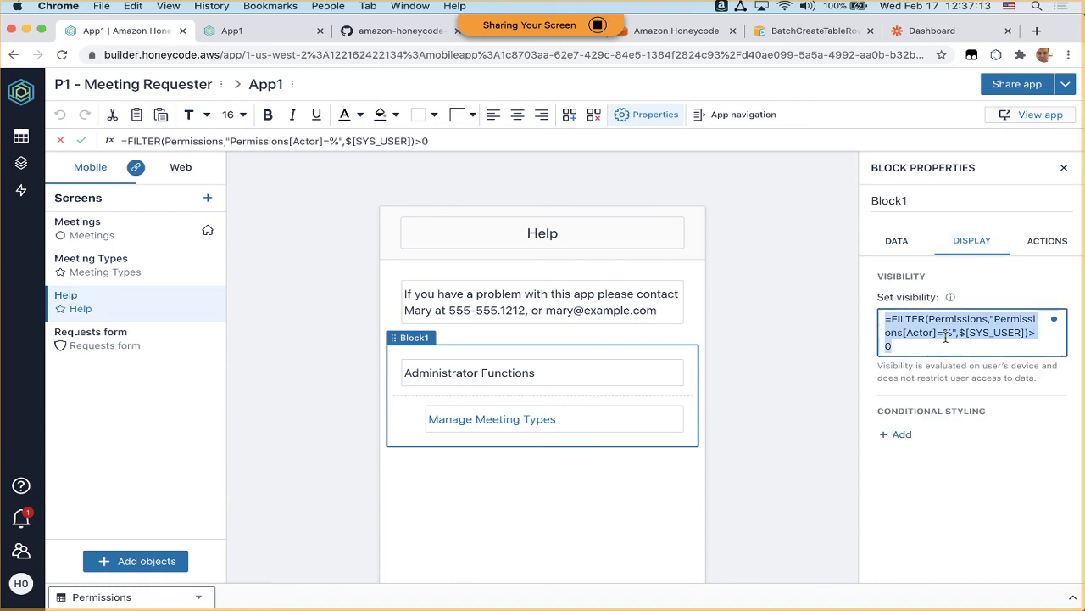
left_click(984, 332)
left_click(892, 333)
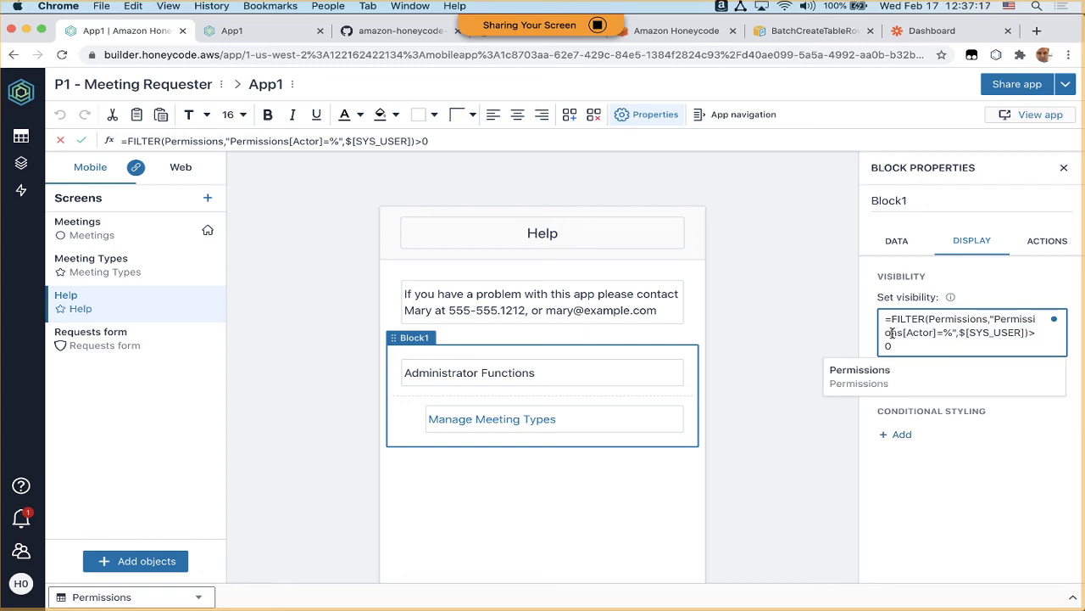
left_click_drag(892, 332, 1026, 333)
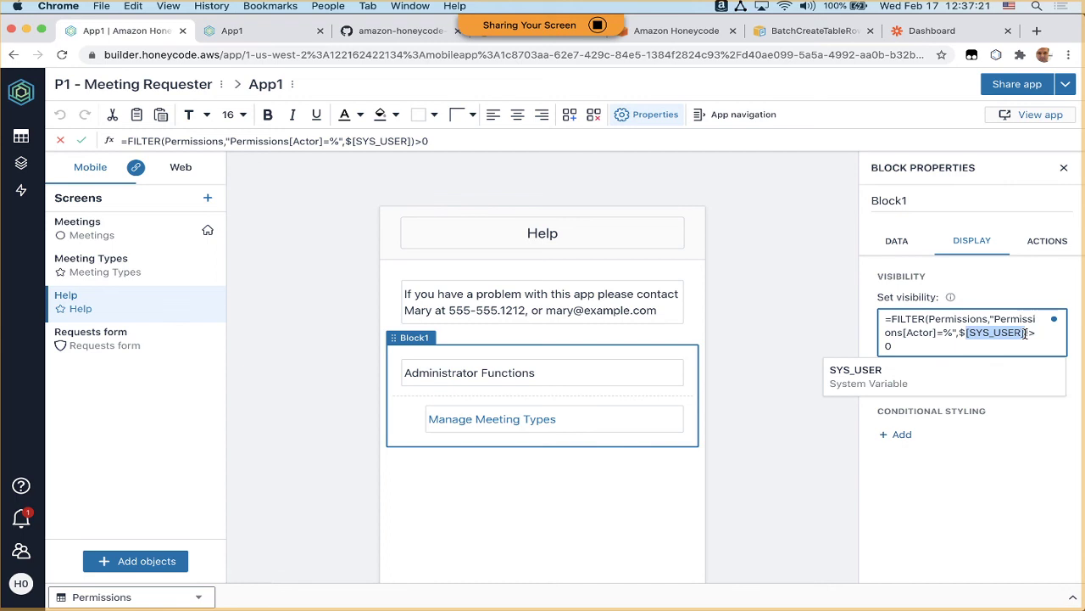
left_click(905, 332)
double_click(886, 346)
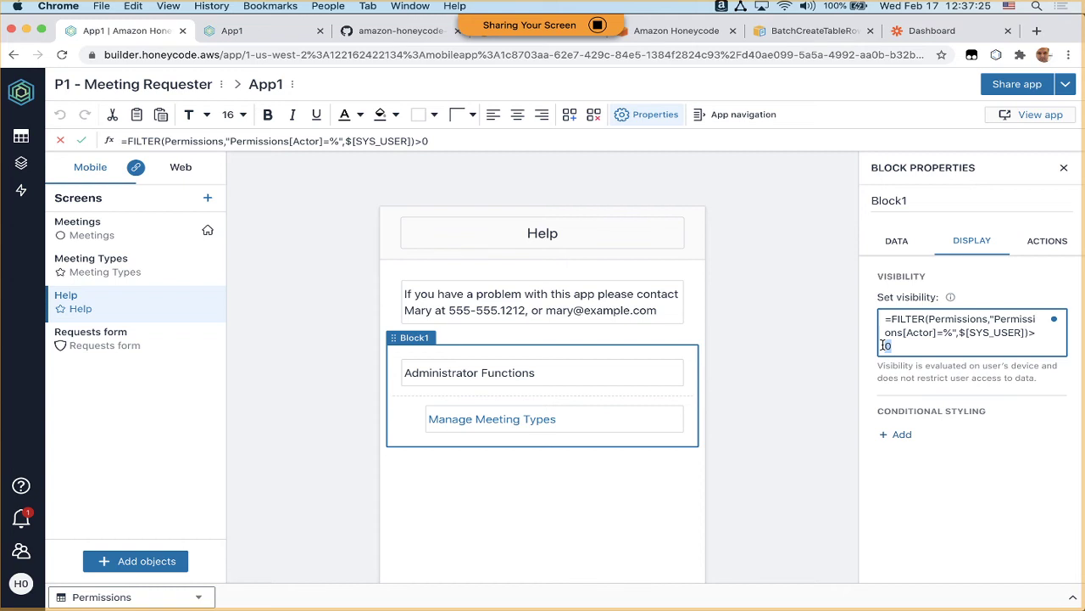
Switch to the slideshow and review the Admin List formulas for hiding controls and the Warning slide, checking back on the Help screen in between.
key("super+Tab")
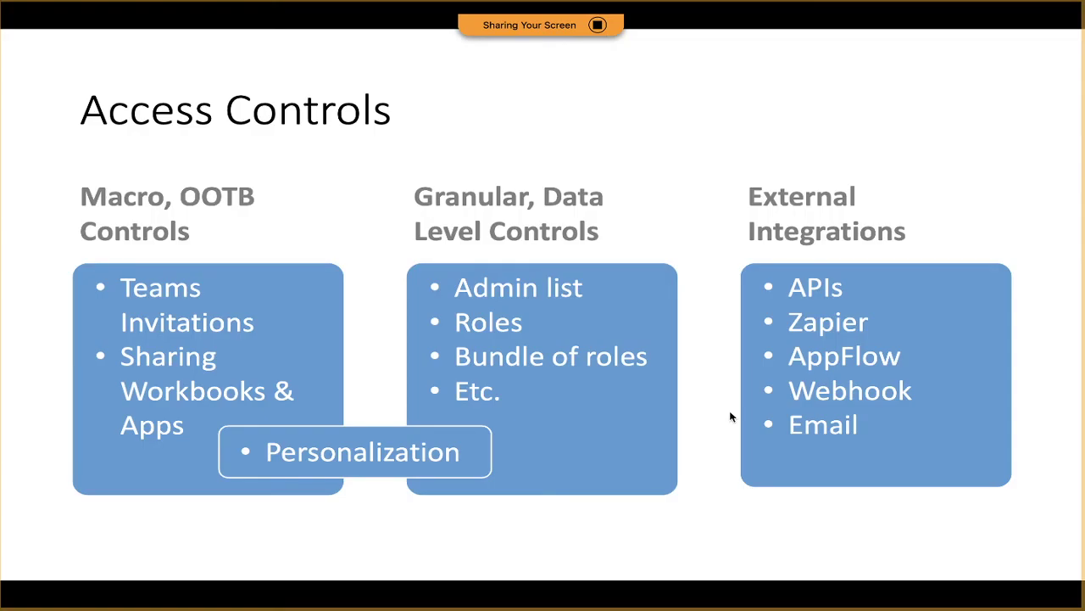
left_click(732, 415)
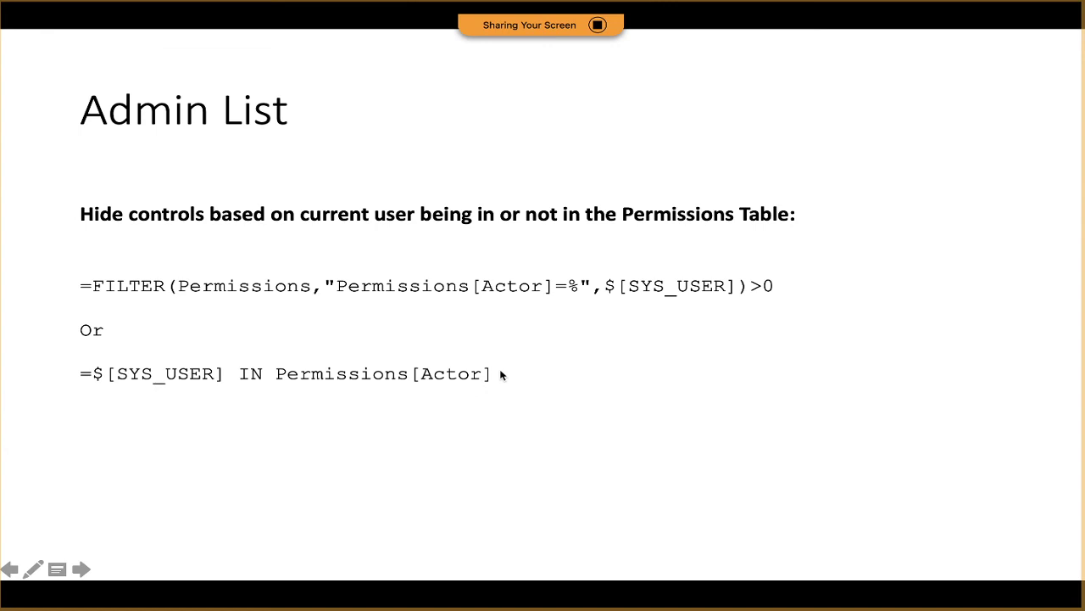
key("super+Tab")
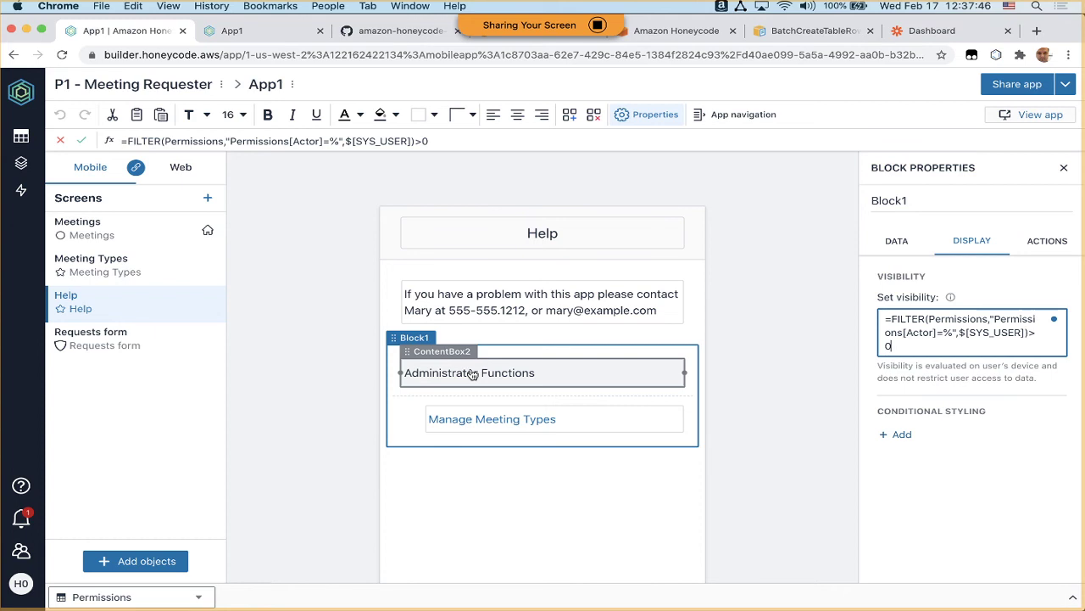
left_click(340, 371)
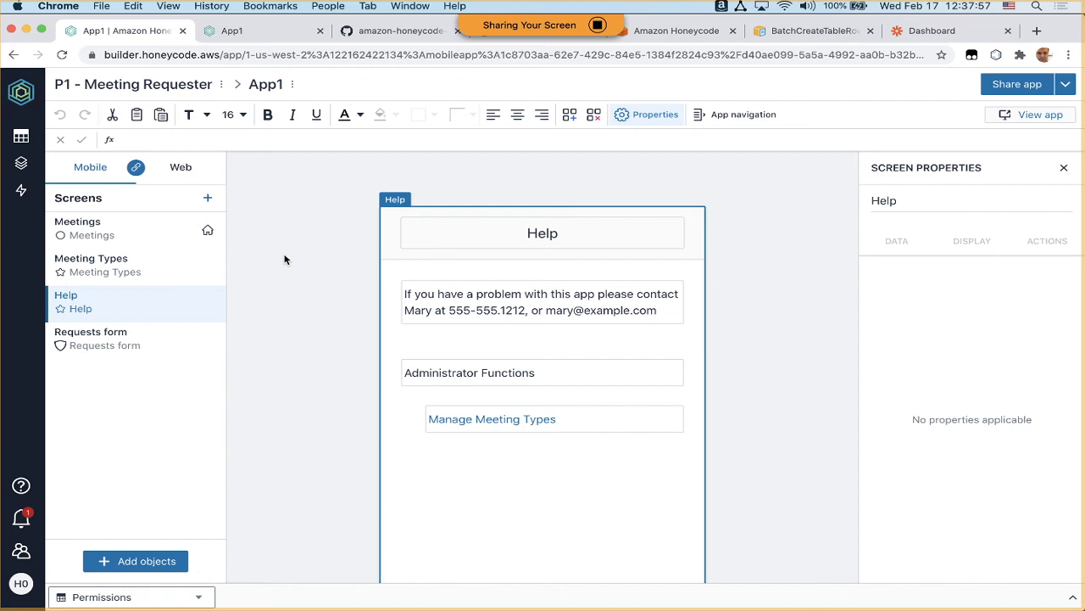
key("super+Tab")
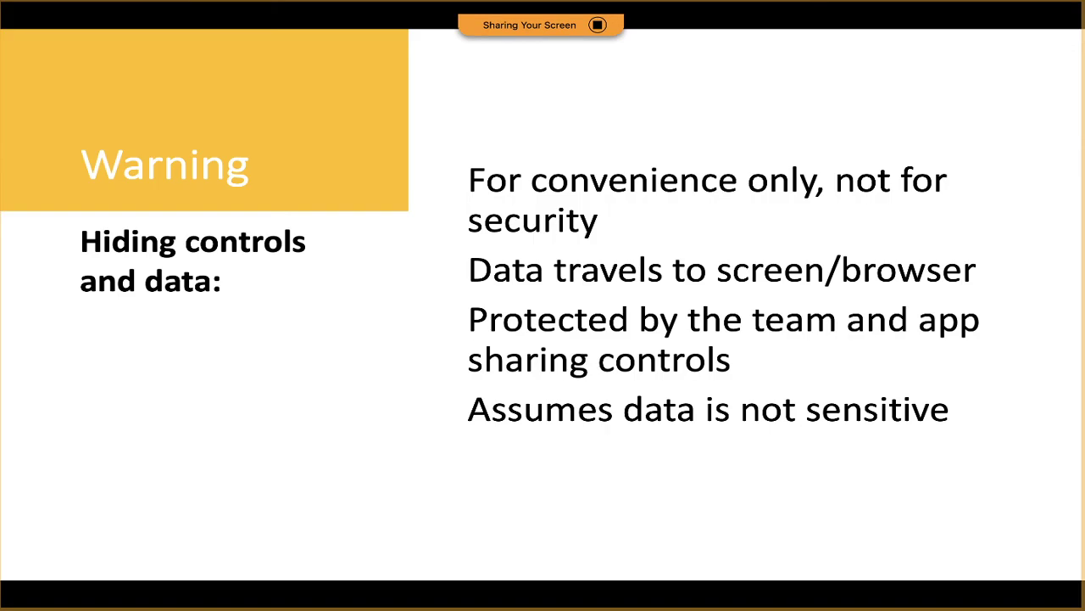
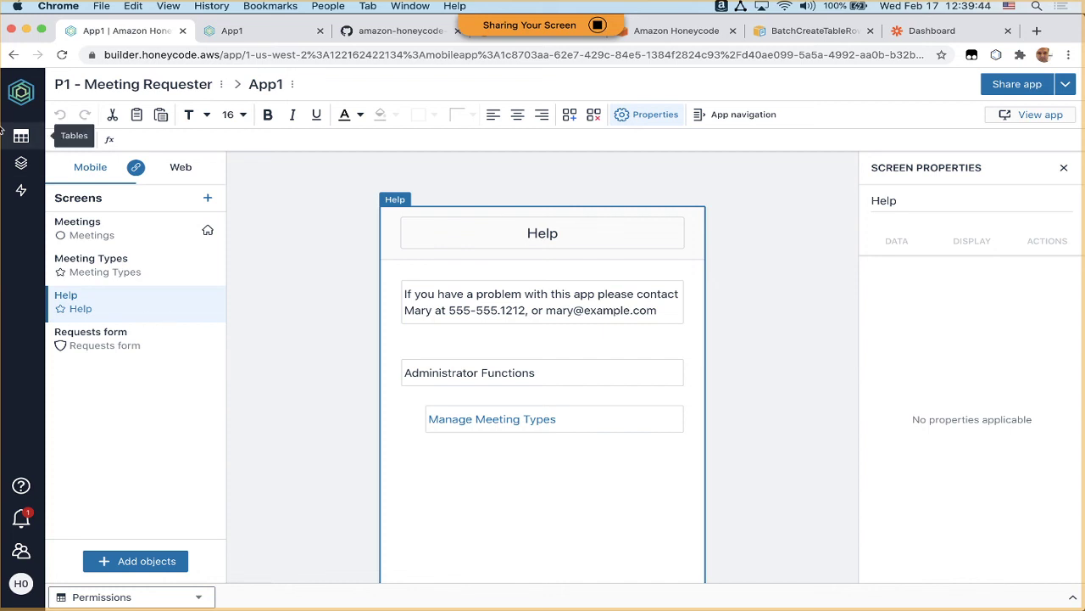
Return to the browser, open the P2 - Project Management workbook from My Drive and look over its list of tables.
mouse_move(39, 106)
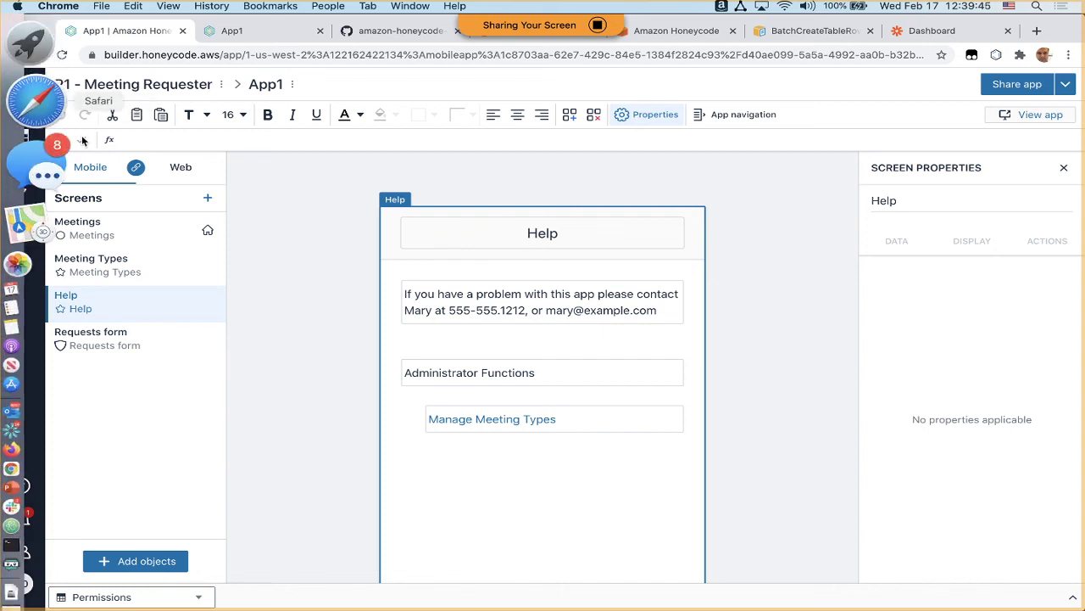
left_click(24, 99)
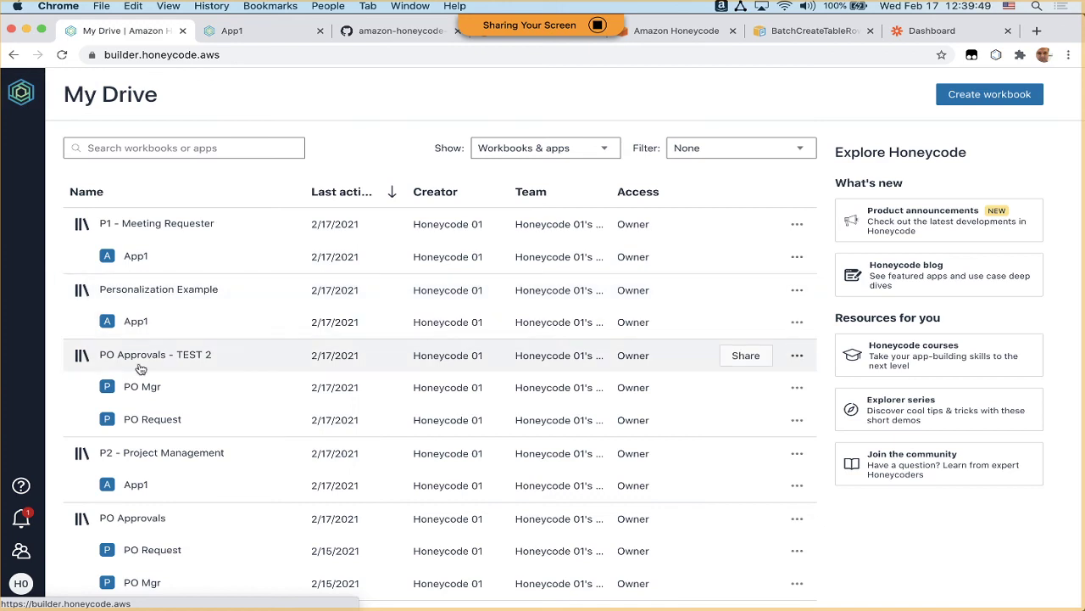
scroll(142, 367, "down", 2)
left_click(176, 349)
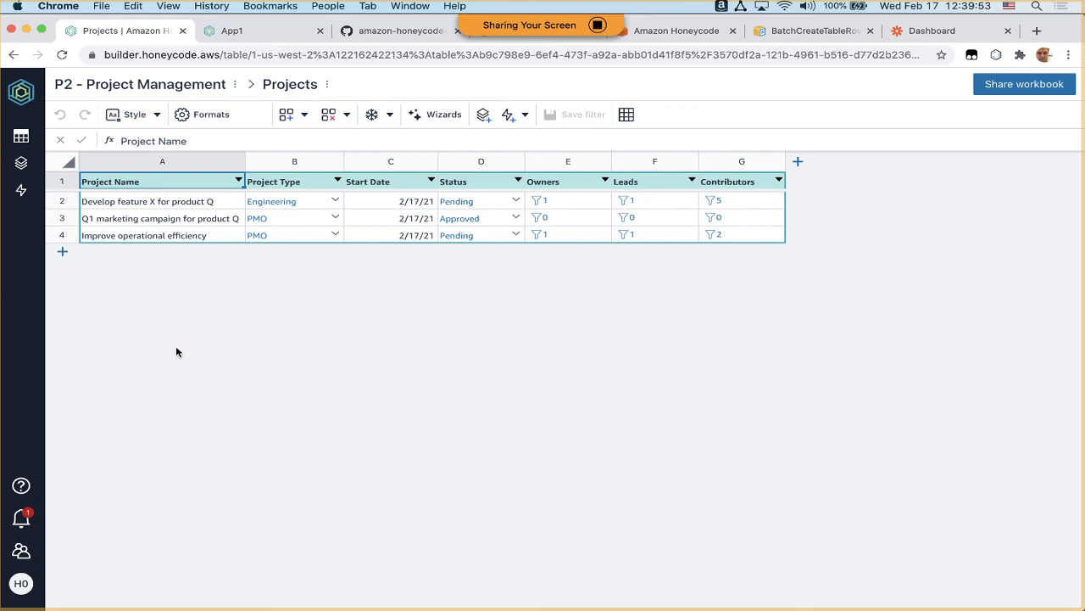
left_click(22, 138)
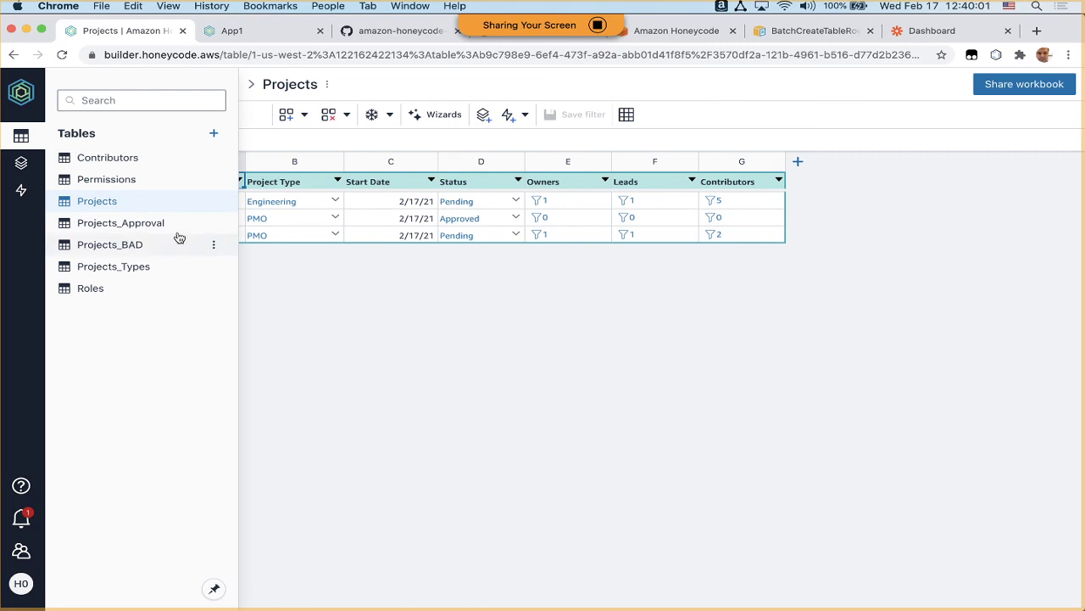
left_click(21, 136)
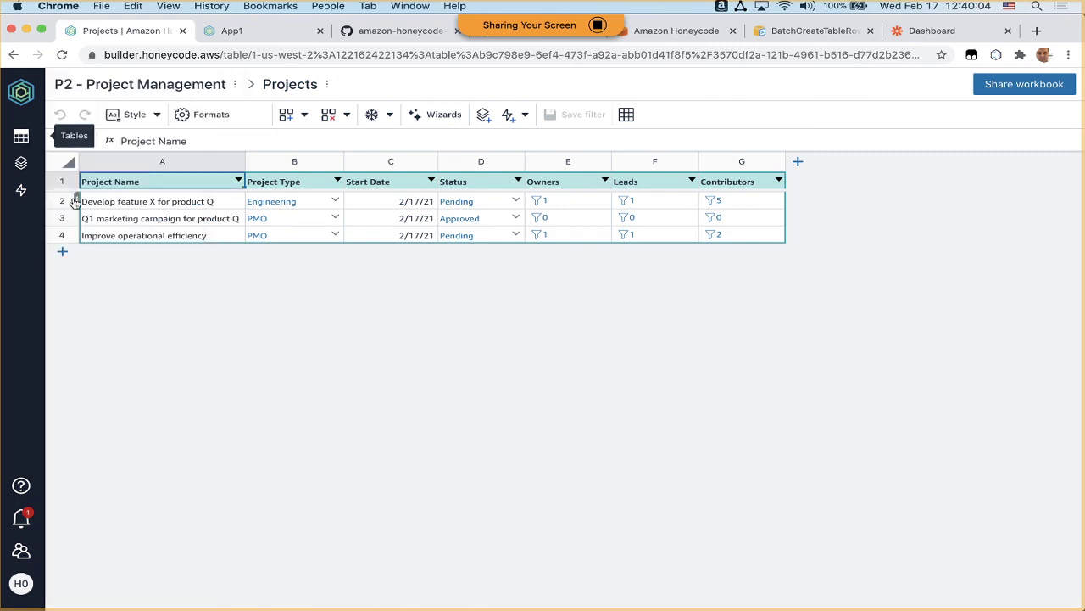
Open the project management App1 in the builder and look at its Help and Projects List screens.
left_click(19, 164)
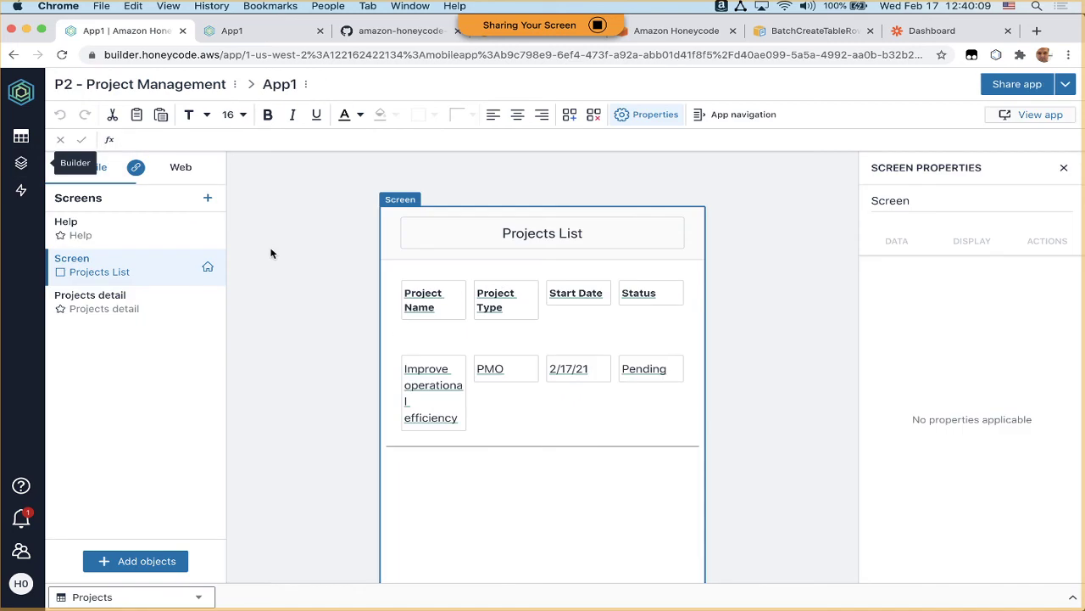
left_click(186, 234)
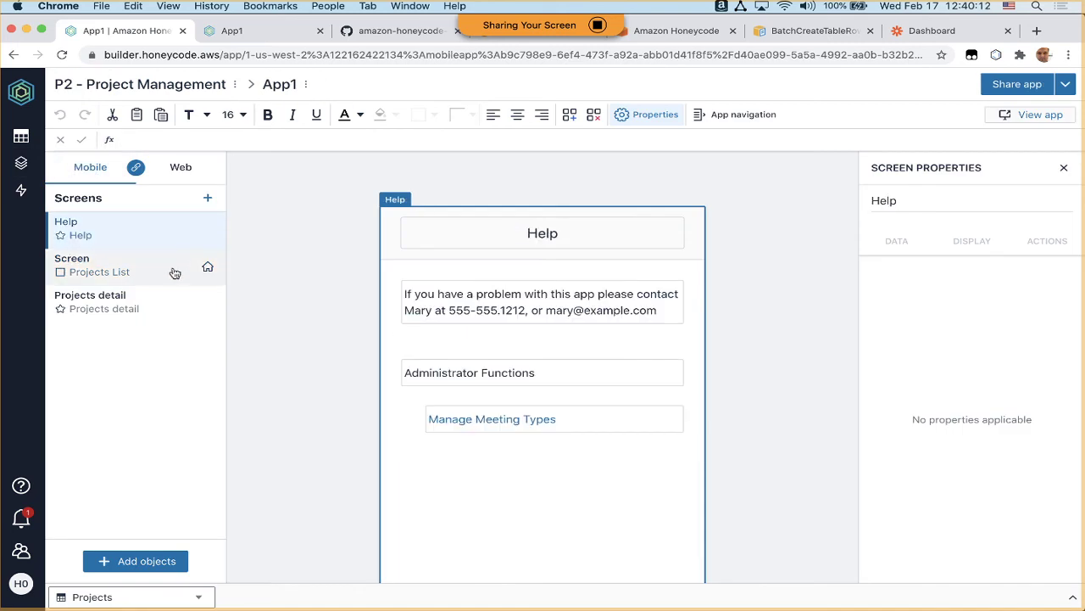
left_click(173, 273)
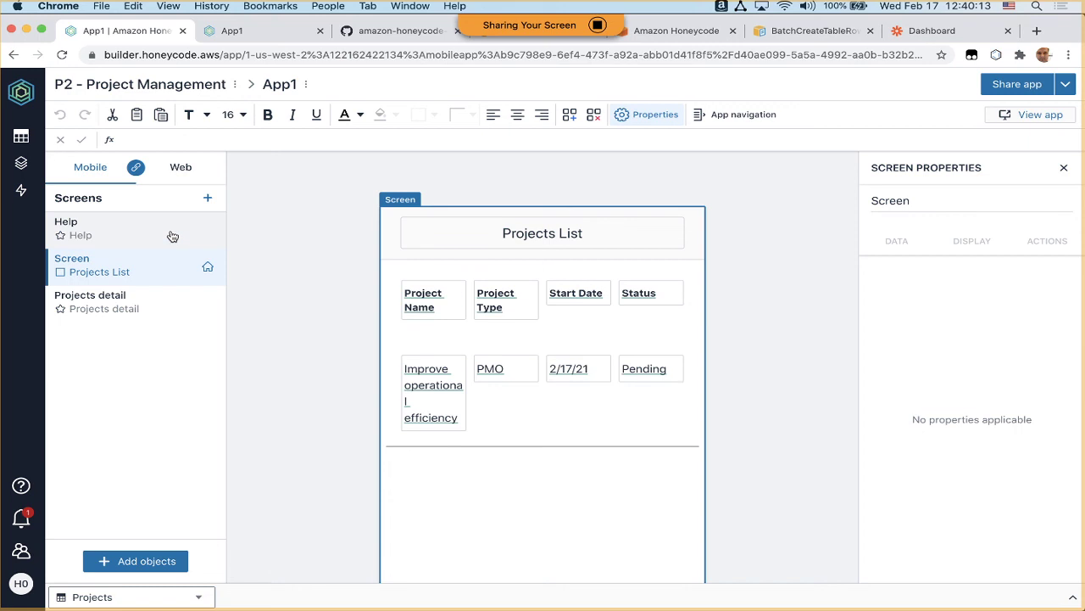
Launch the live App1, view its Projects List and Help pages, and return to the builder.
left_click(1042, 115)
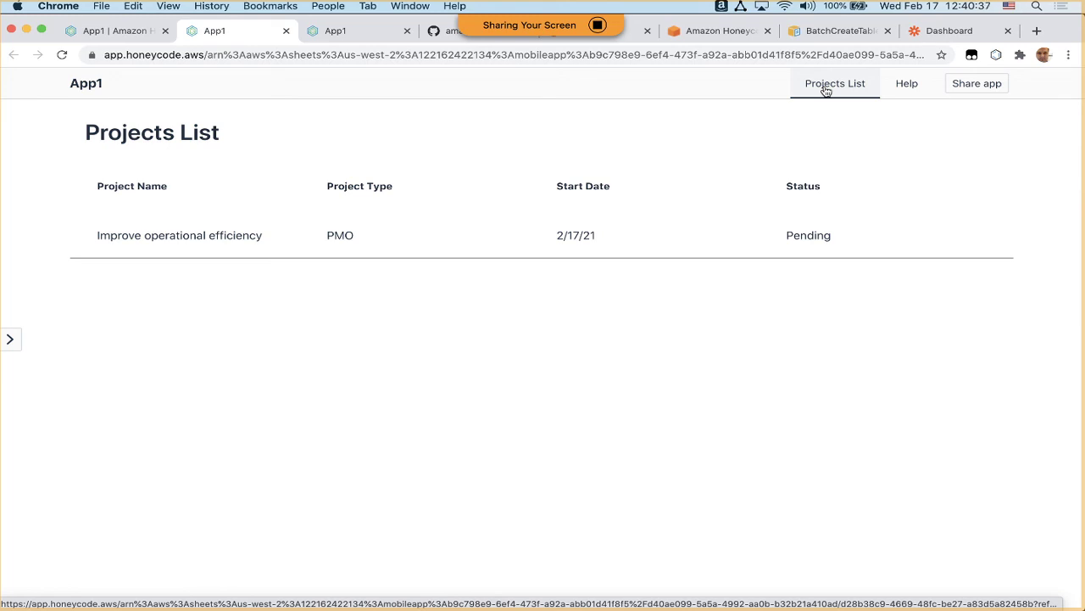
left_click(901, 90)
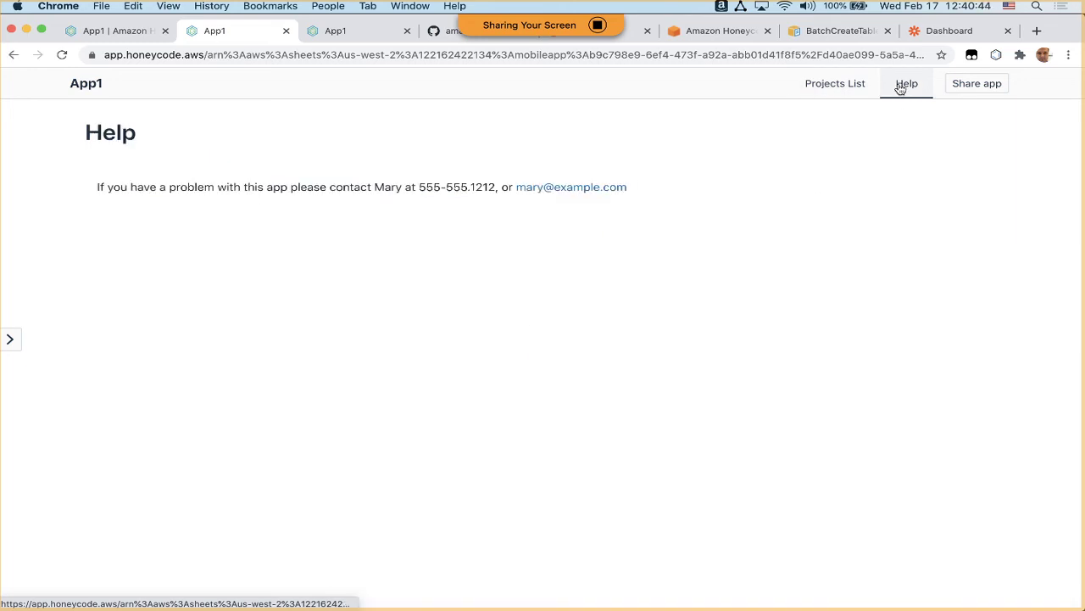
left_click(843, 88)
left_click(143, 35)
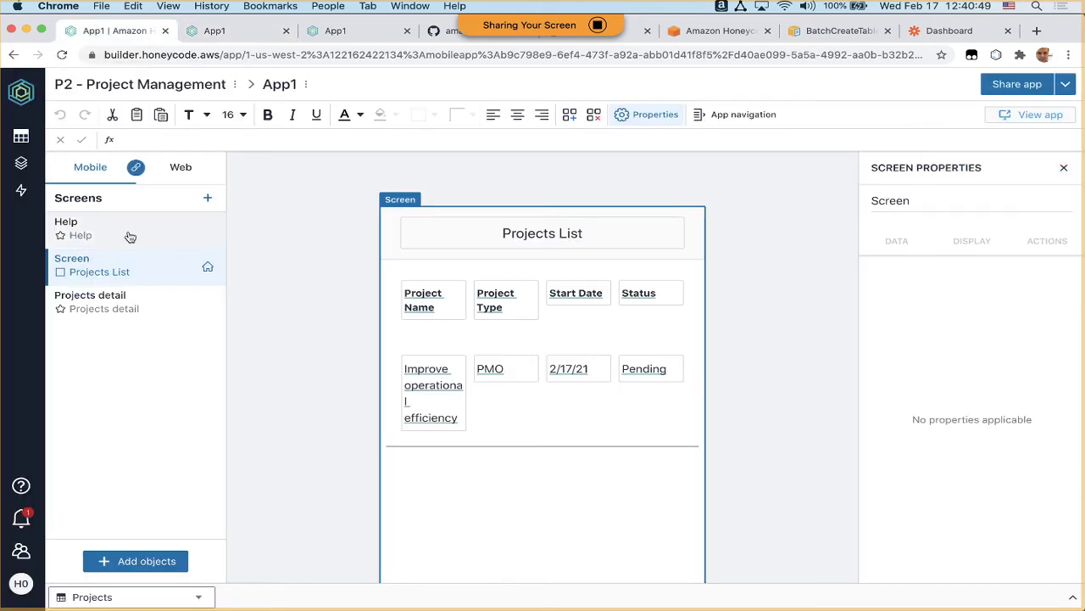
Open the Roles table and examine the entries in its Role column, from Project Owner to Project Manager.
left_click(21, 136)
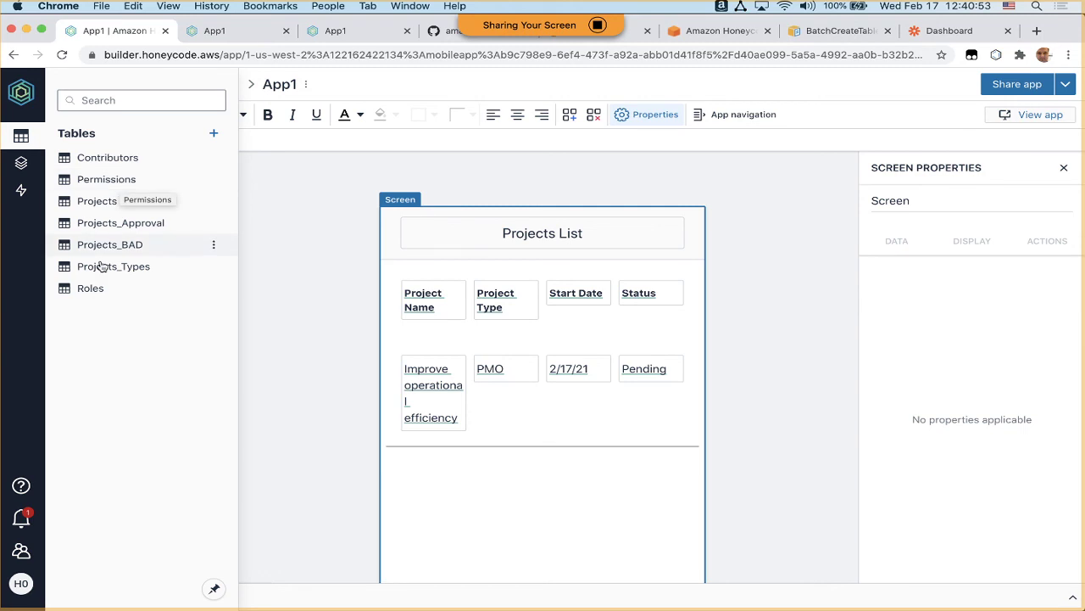
left_click(93, 289)
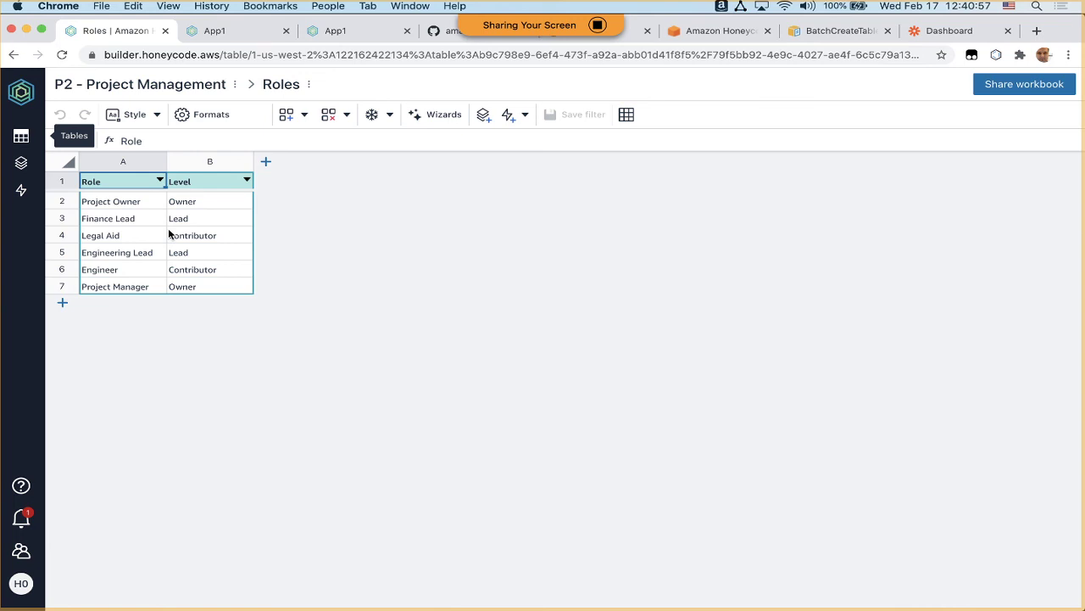
key("Down")
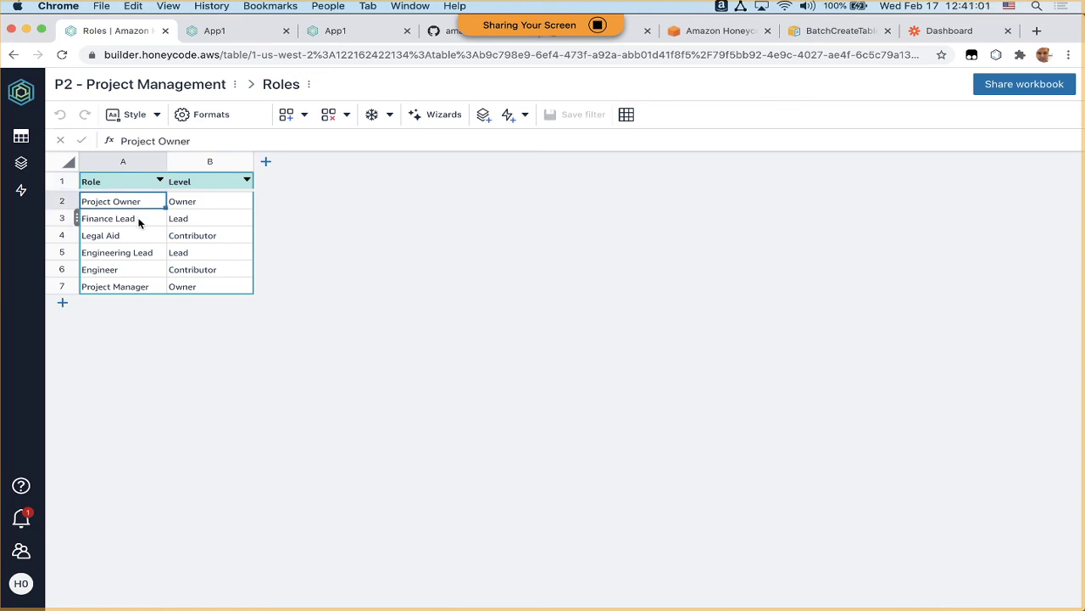
left_click(139, 222)
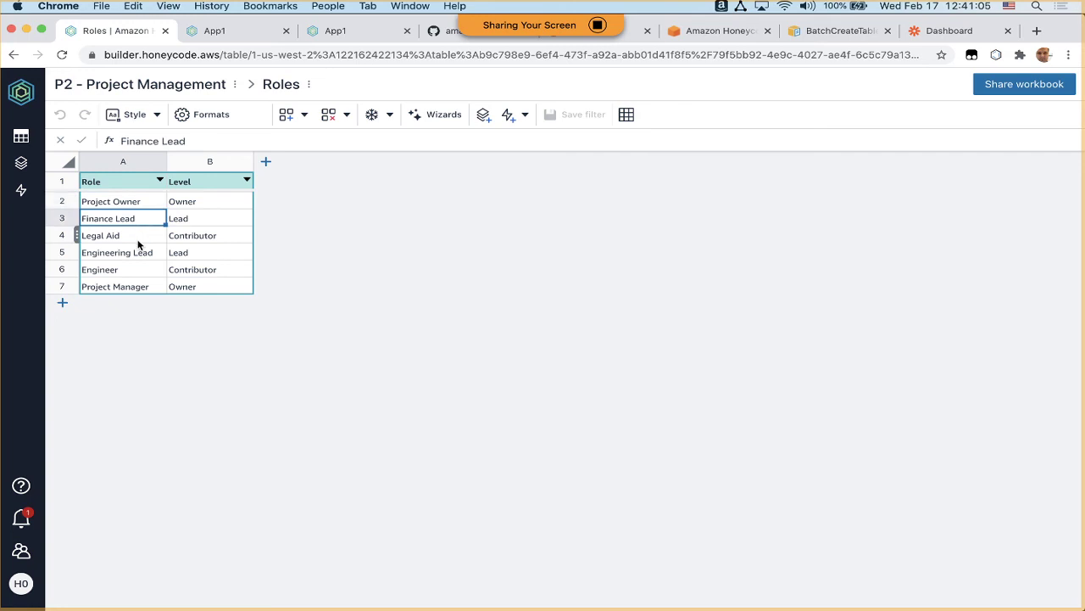
left_click(135, 286)
left_click_drag(138, 201, 132, 287)
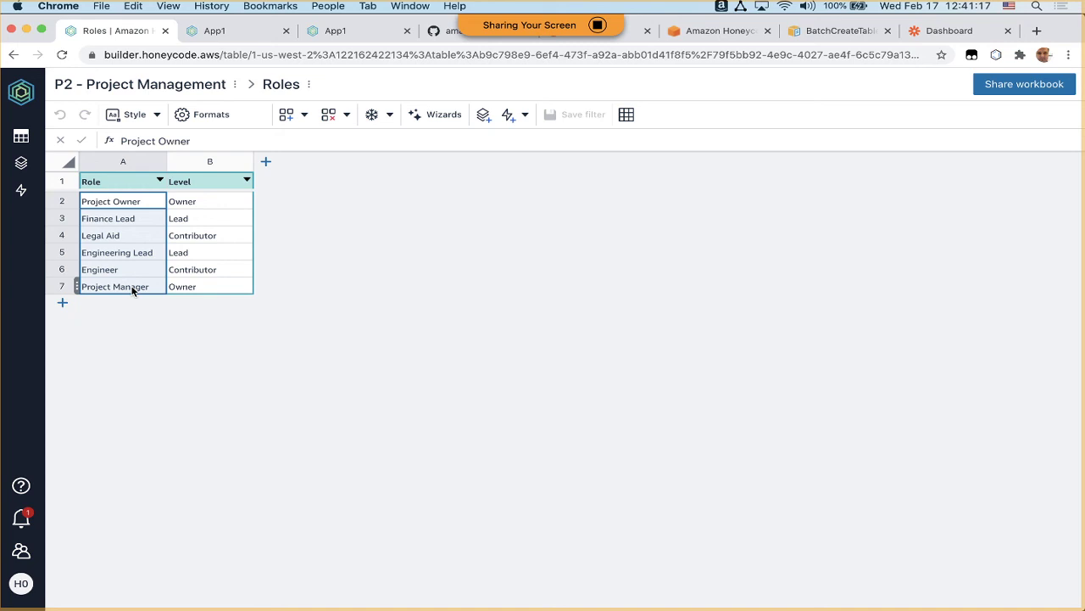
Examine the Level column of the Roles table and how its Owner, Lead and Contributor levels map to the roles.
left_click(218, 201)
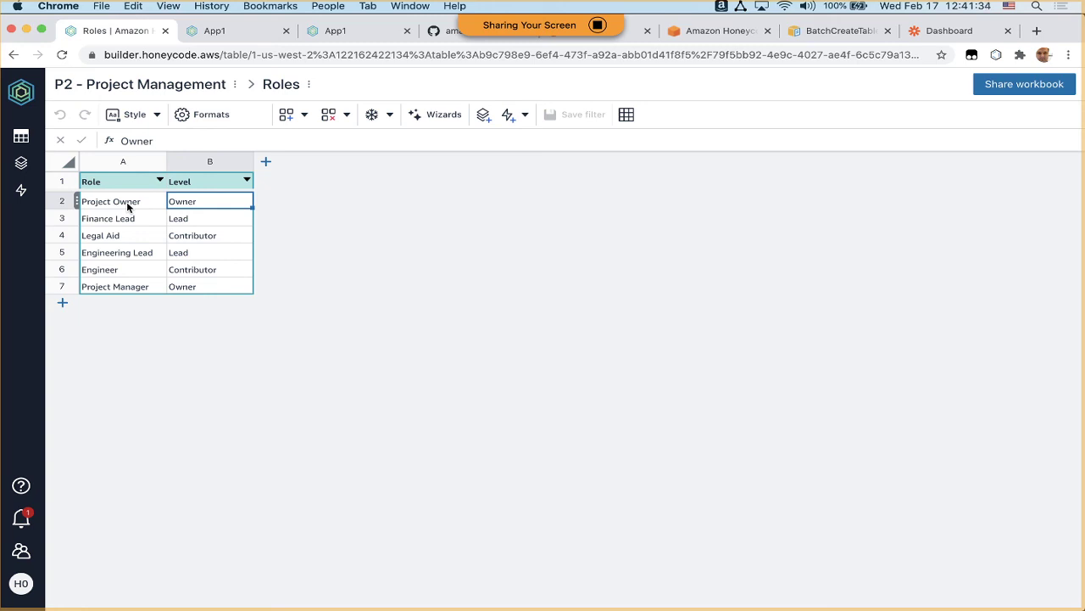
left_click(217, 159)
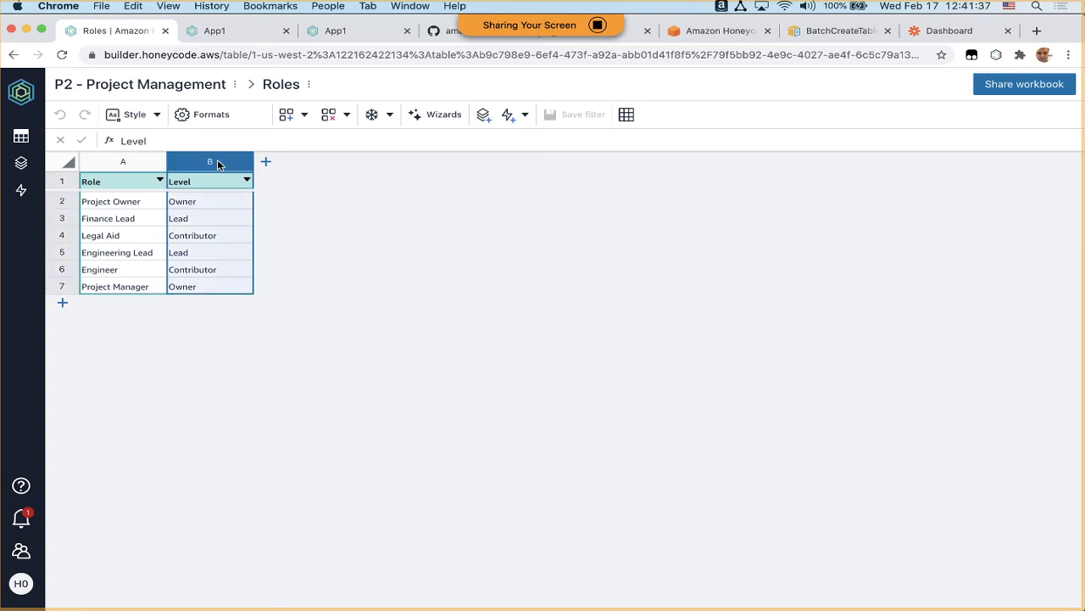
left_click(206, 219)
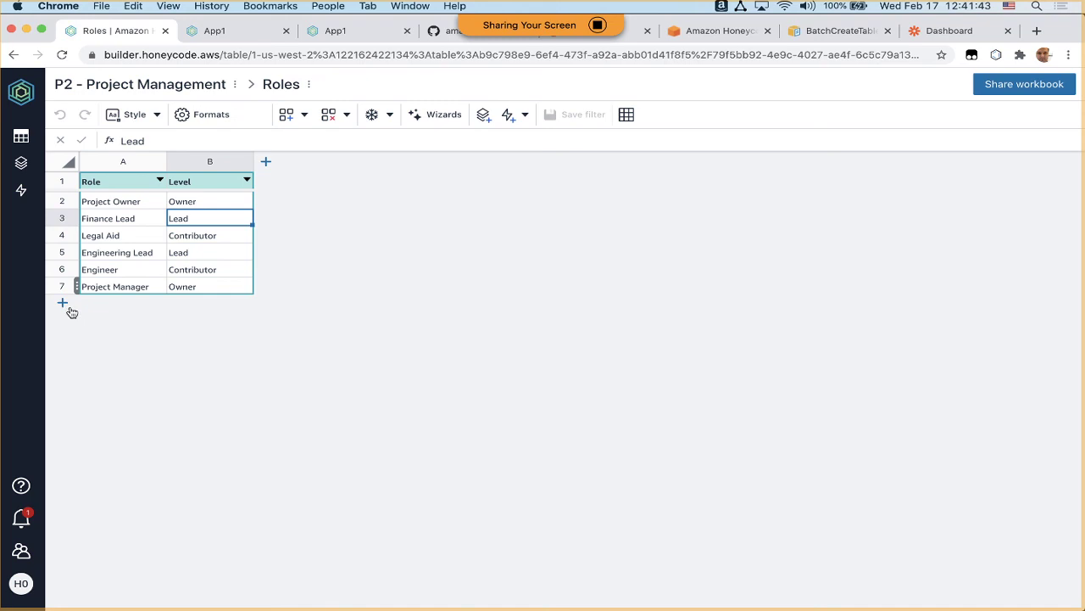
left_click_drag(193, 287, 194, 204)
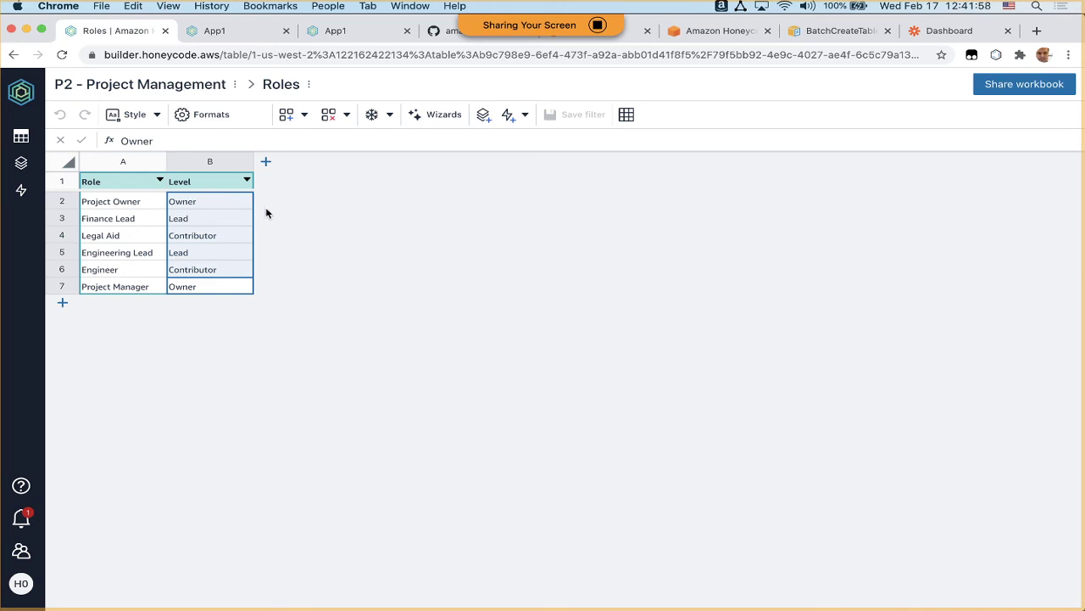
left_click(229, 206)
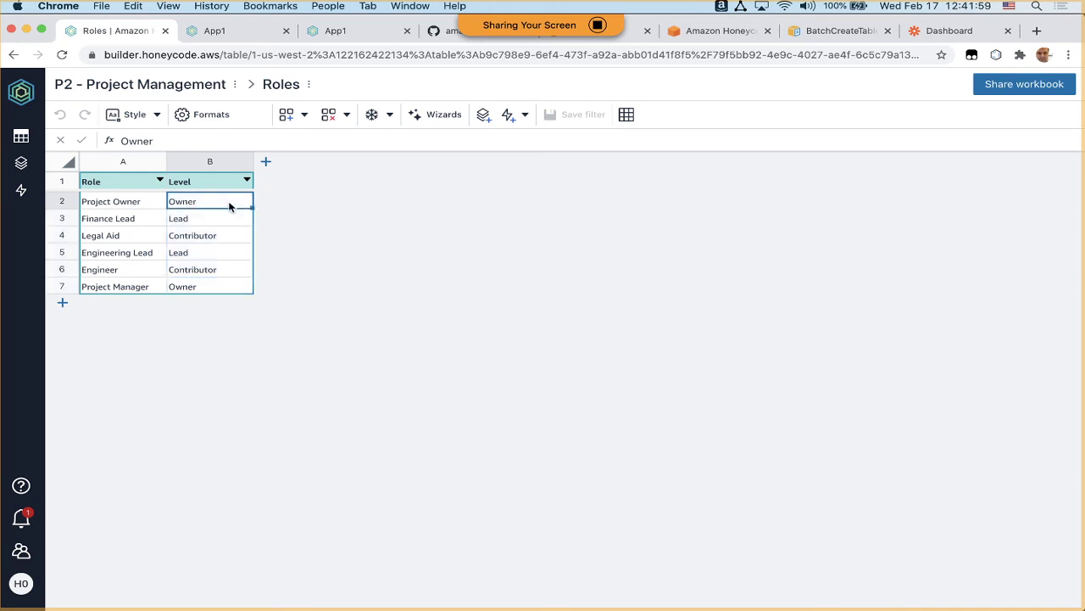
left_click_drag(119, 202, 124, 286)
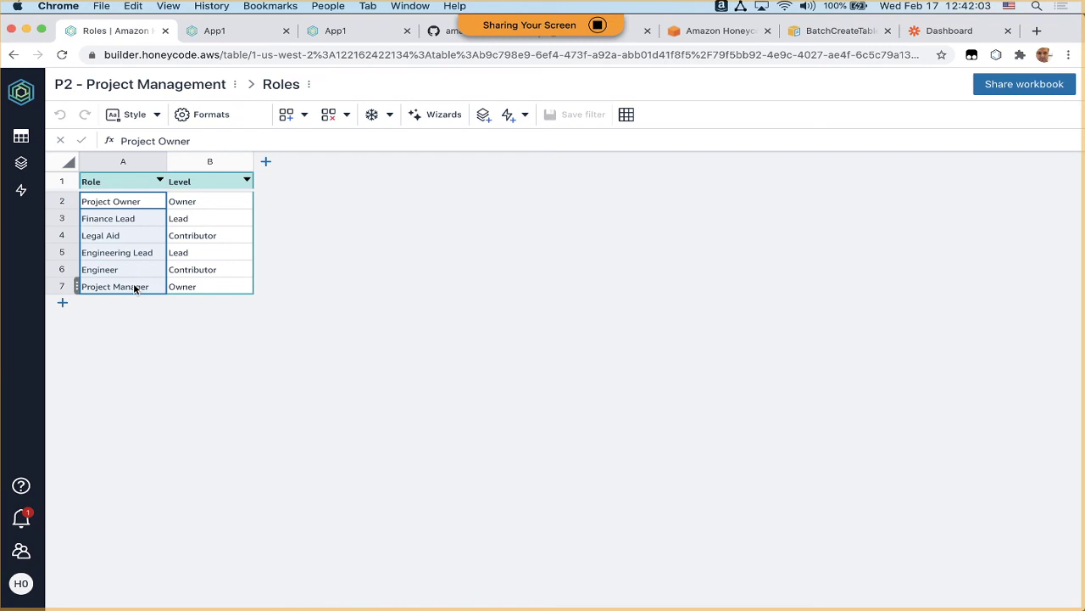
left_click(203, 287)
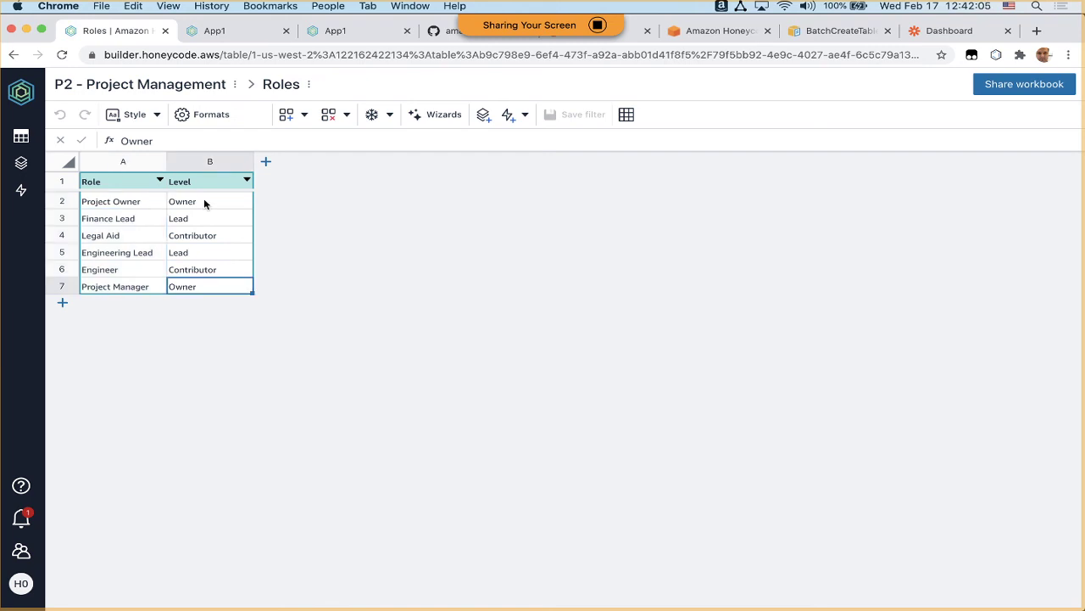
Open the Contributors table, examine its person, project and role assignments, and show the Roles picklist for the Role cell in row 9.
left_click(21, 138)
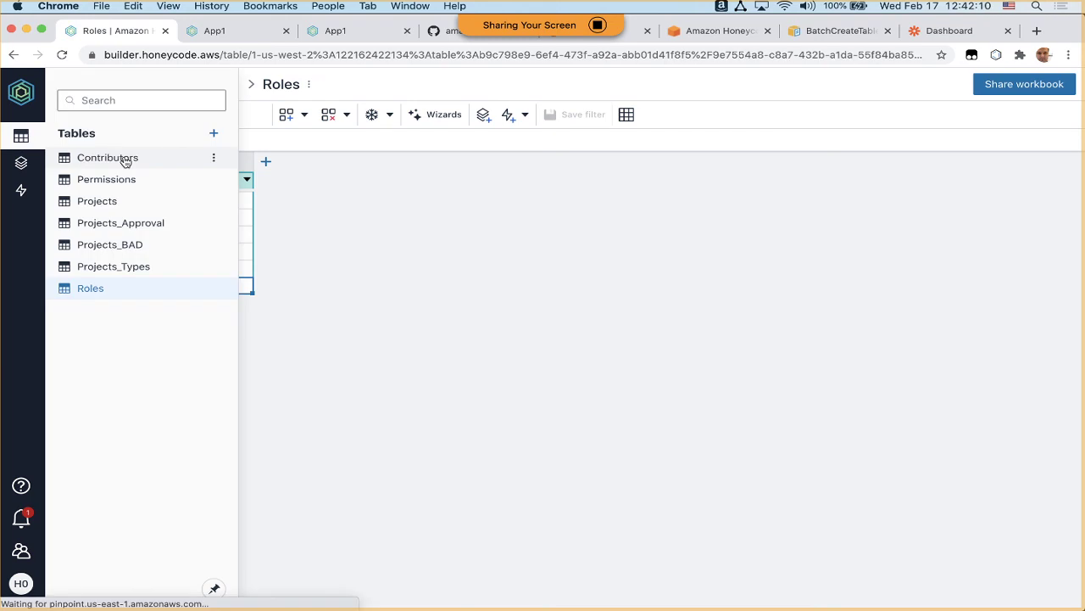
left_click(124, 160)
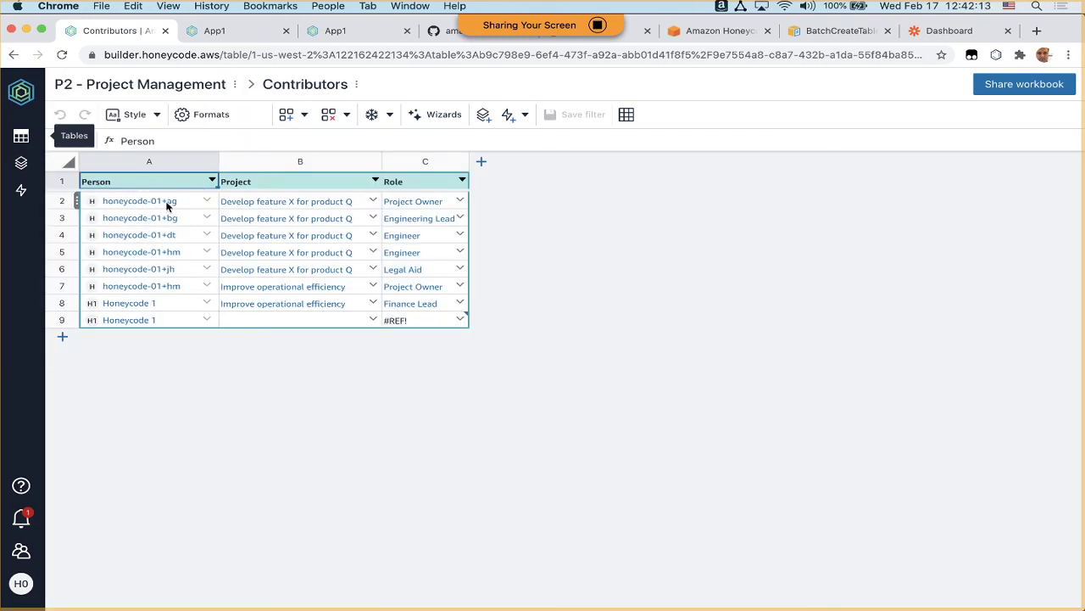
left_click(167, 205)
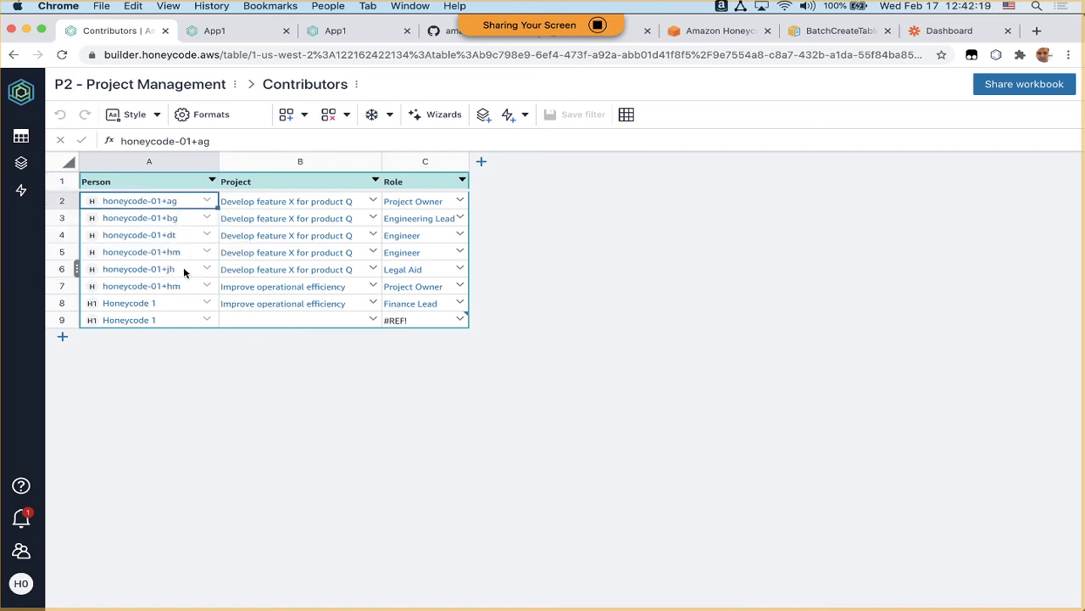
left_click_drag(279, 203, 278, 271)
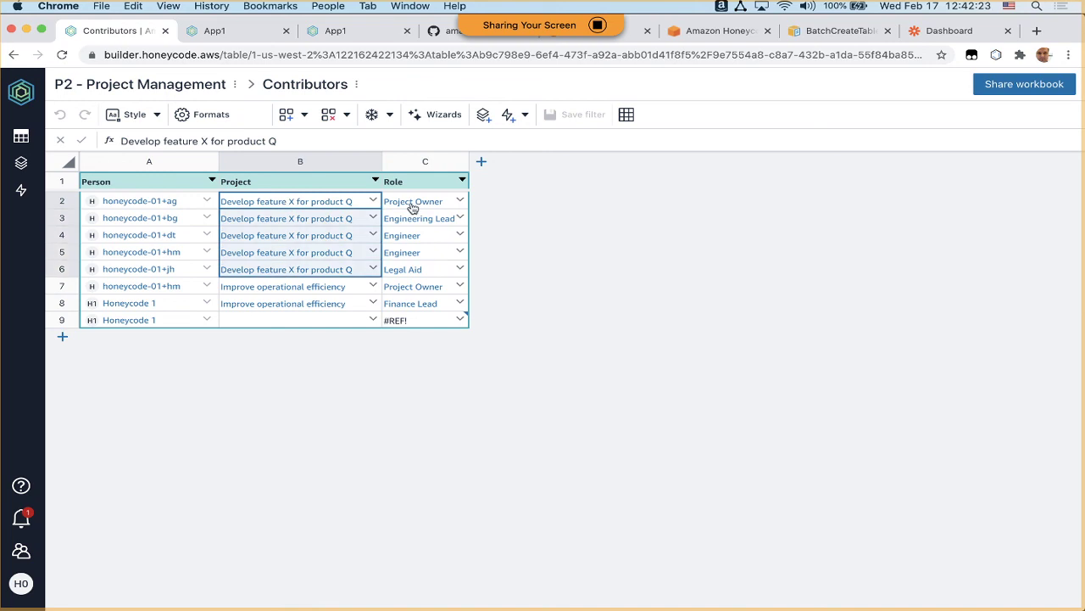
left_click_drag(412, 207, 451, 268)
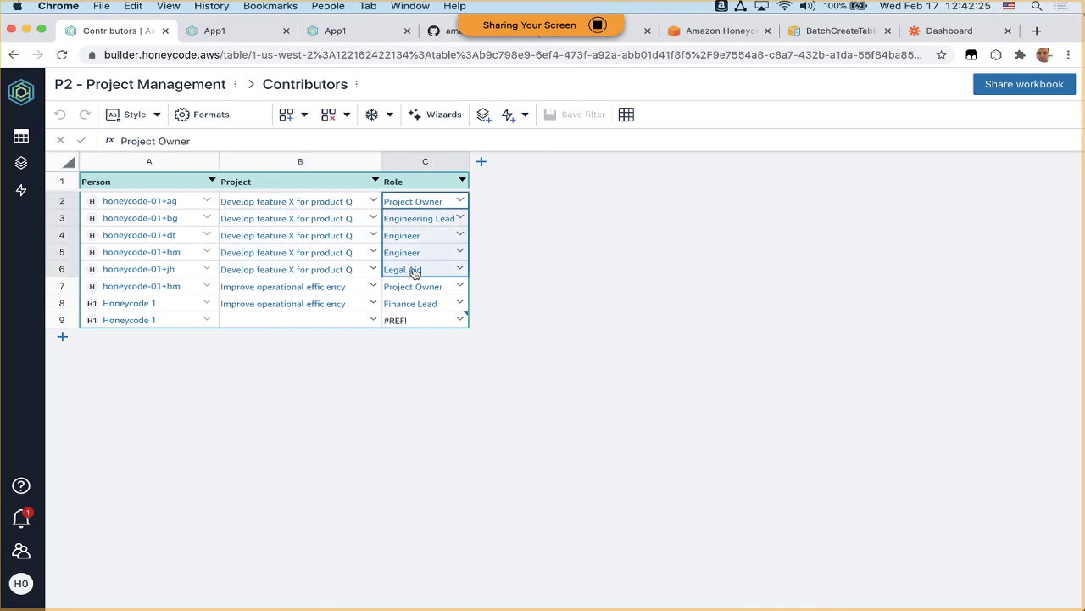
left_click(460, 320)
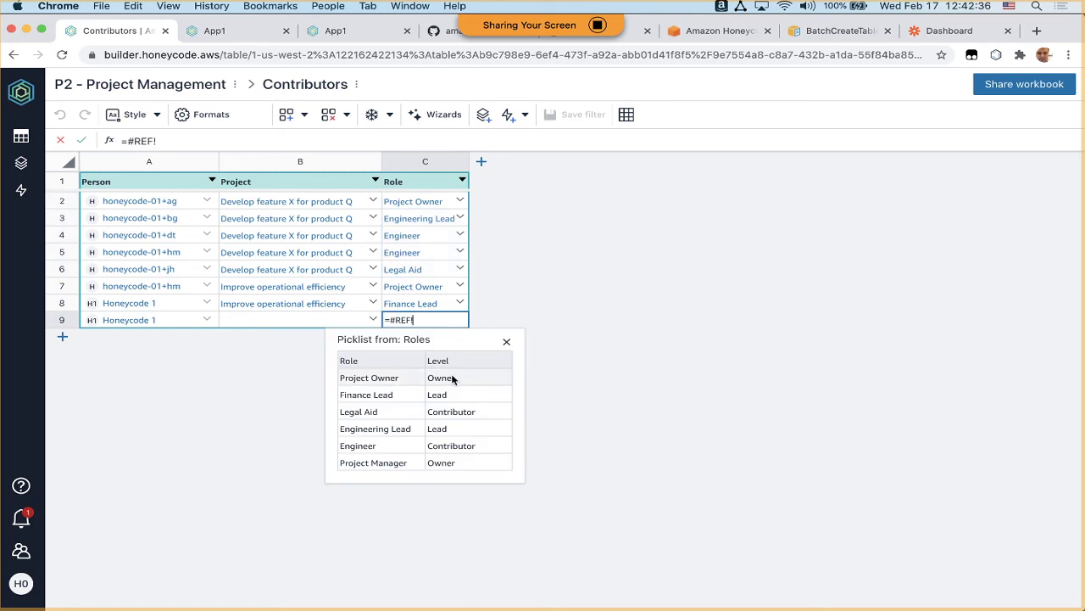
Open the Projects table and examine the filtered contributor lists behind the Owners, Leads and Contributors cells of the first project.
left_click(489, 292)
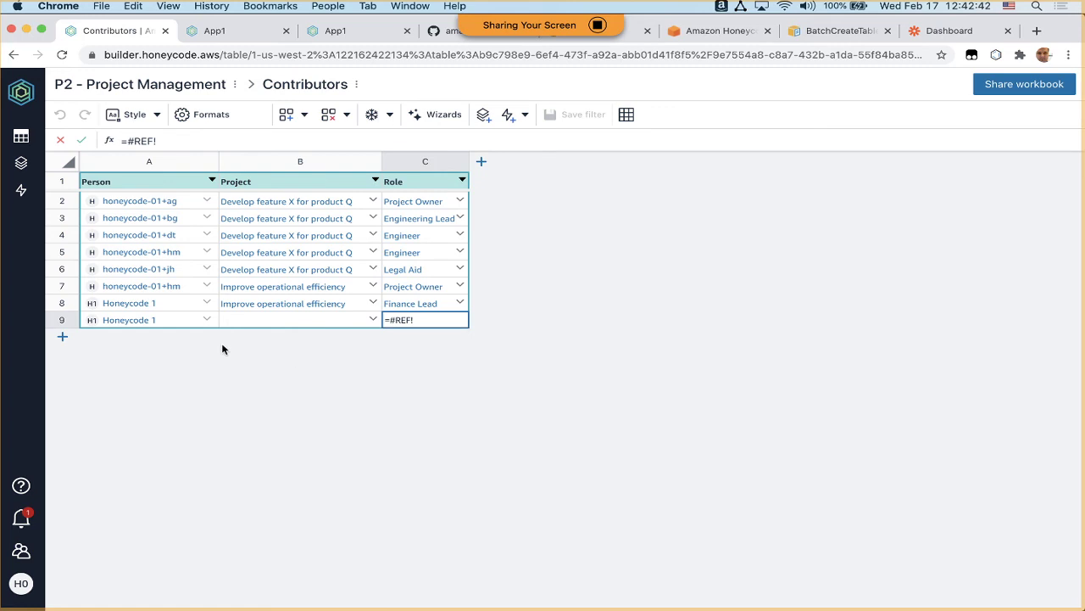
left_click(22, 141)
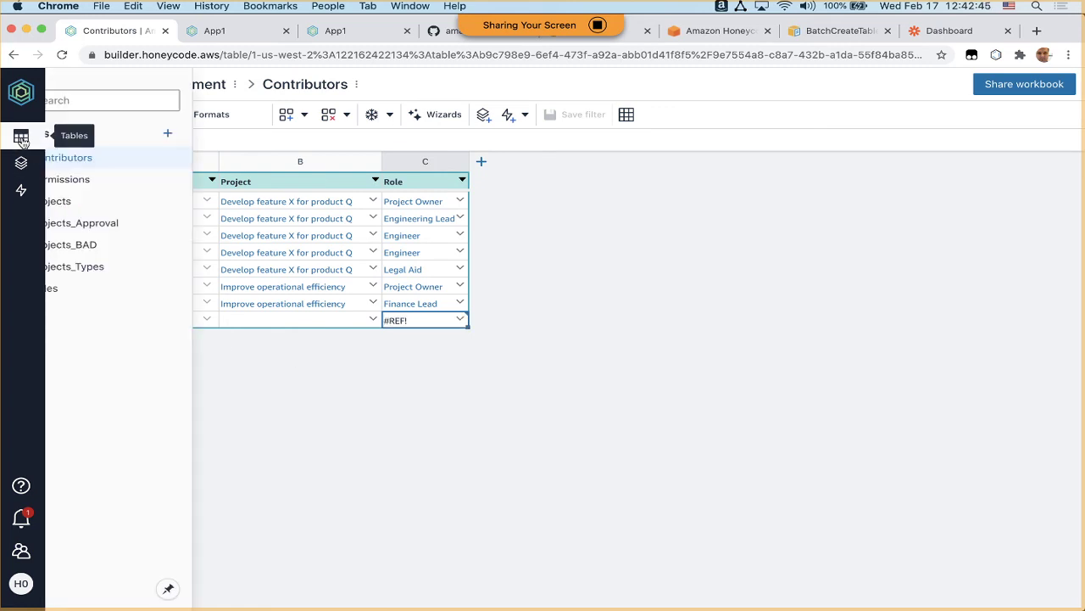
left_click(99, 204)
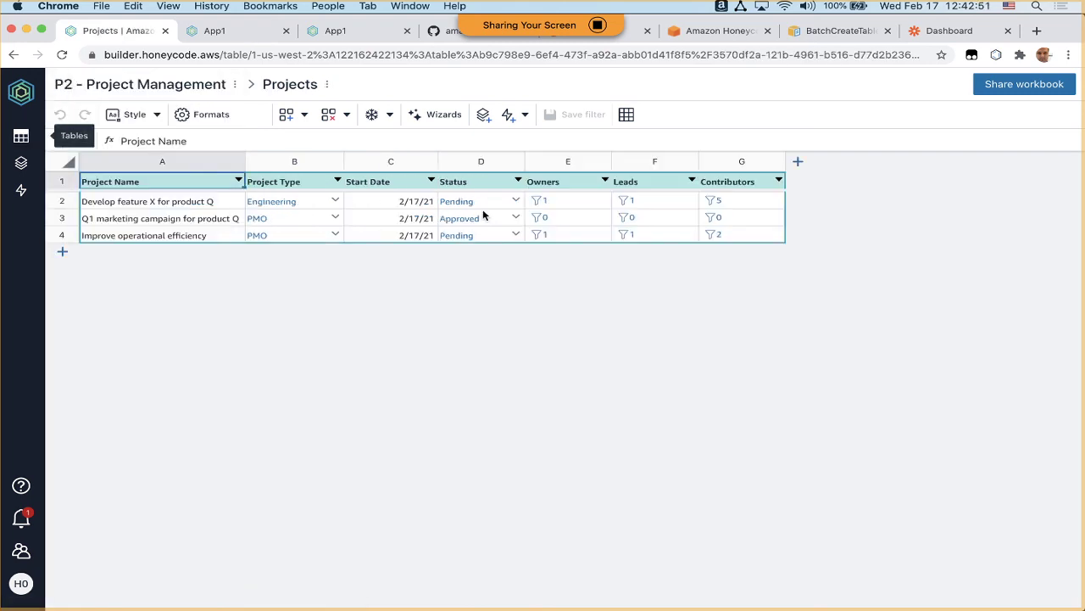
left_click_drag(563, 163, 724, 168)
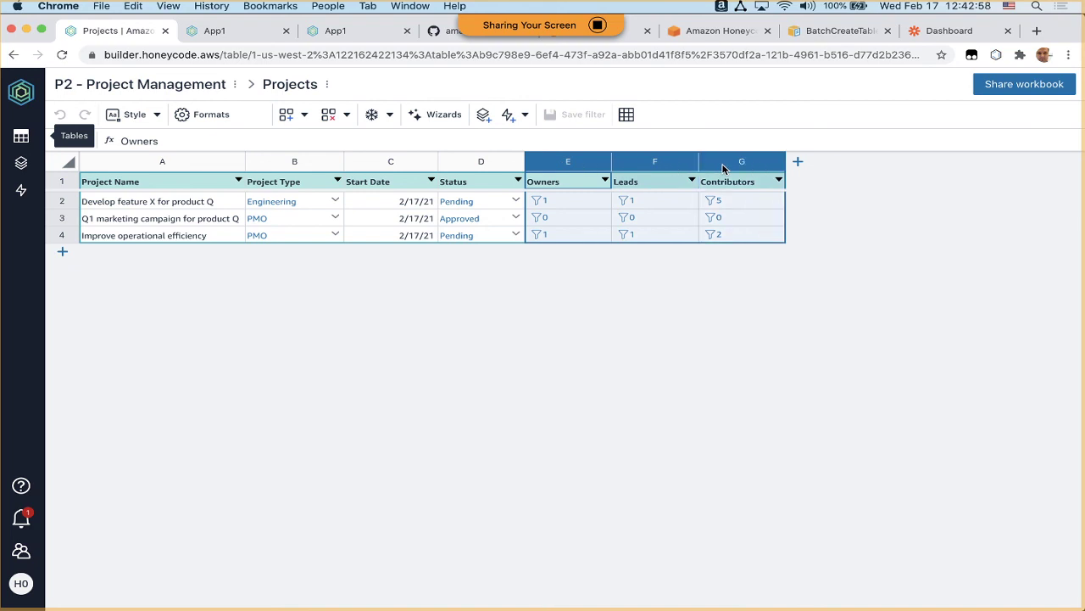
left_click(569, 202)
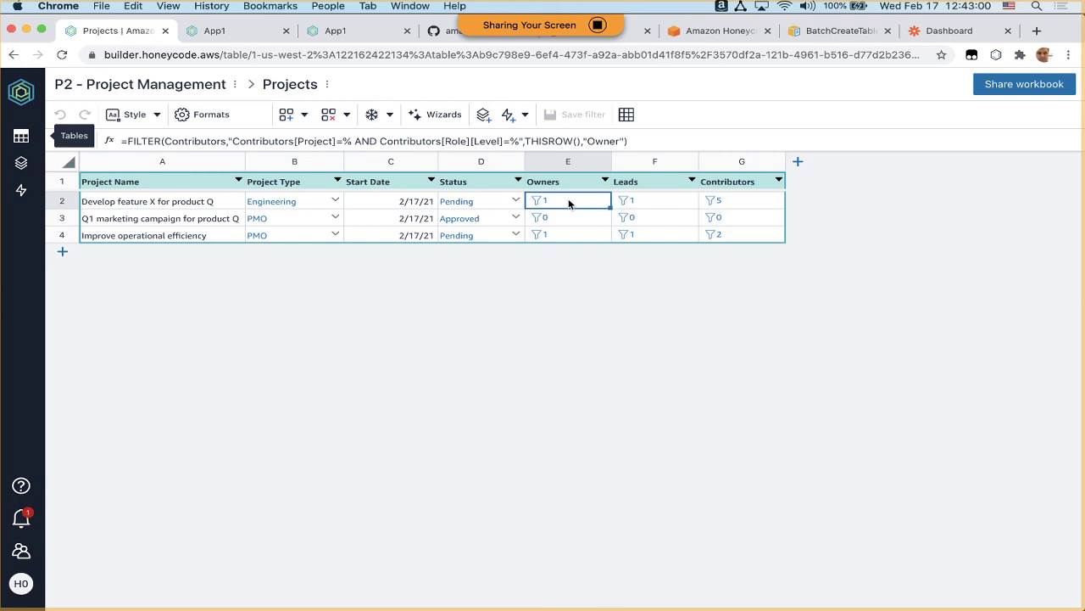
left_click(541, 201)
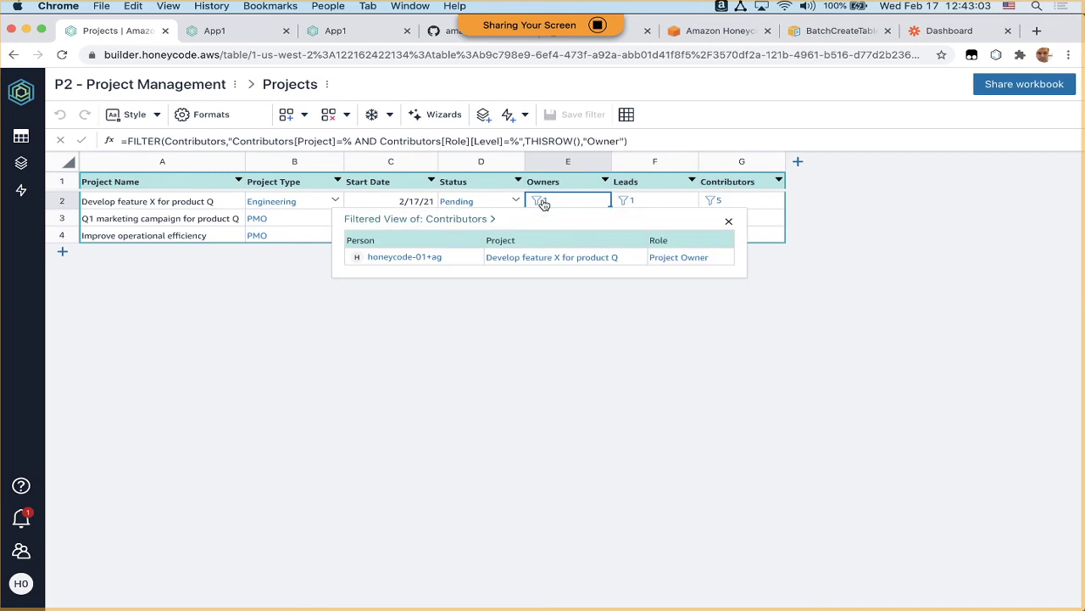
left_click(625, 201)
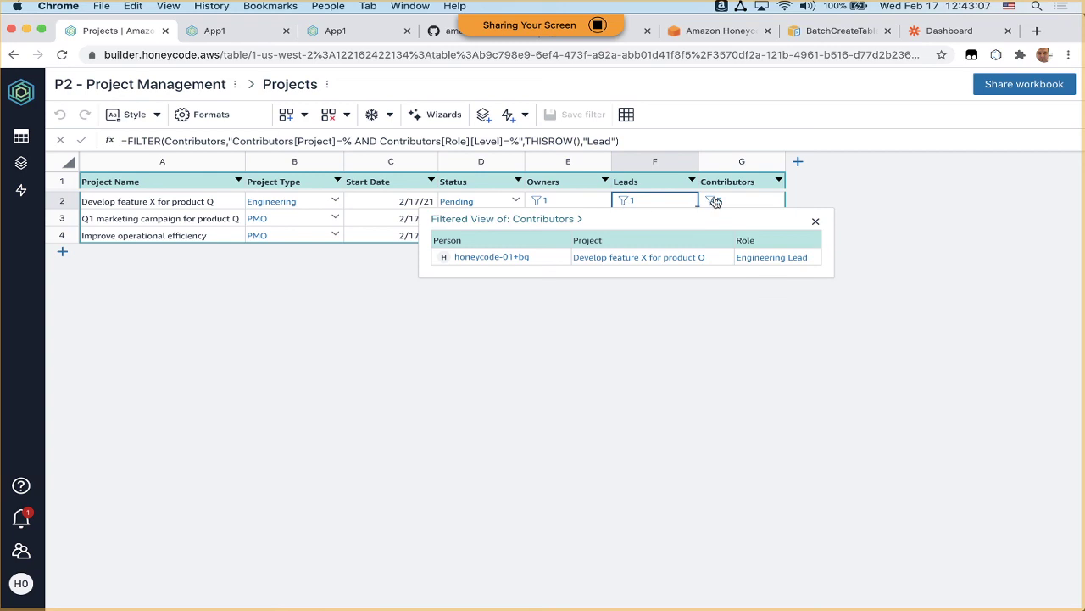
left_click(715, 202)
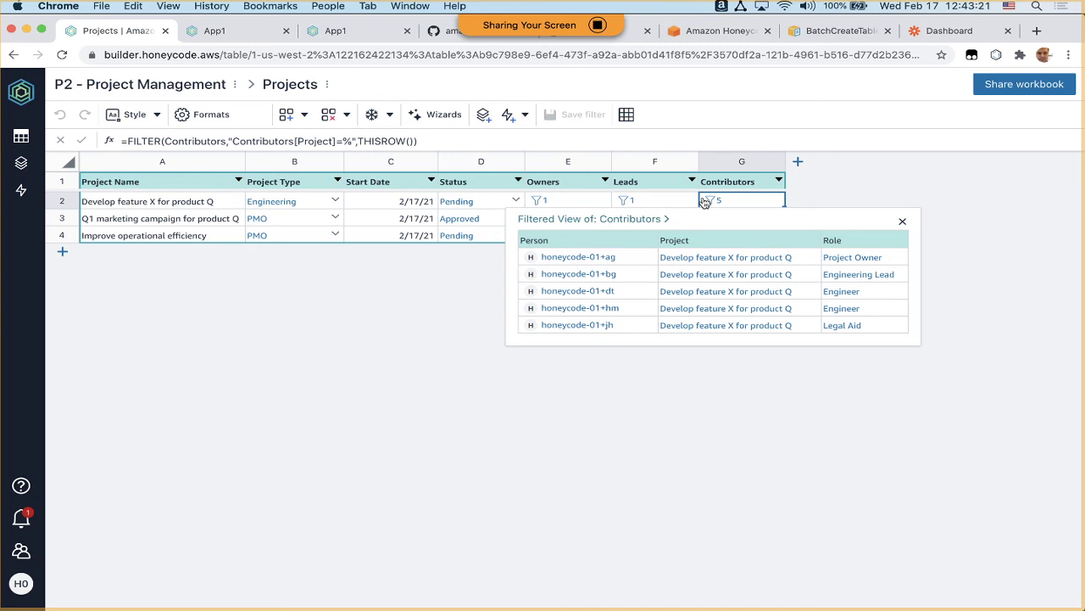
Examine the FILTER formulas in the first project's Leads, Owners and Contributors cells, and view the Projects List in the live App1.
left_click(662, 201)
left_click(643, 141)
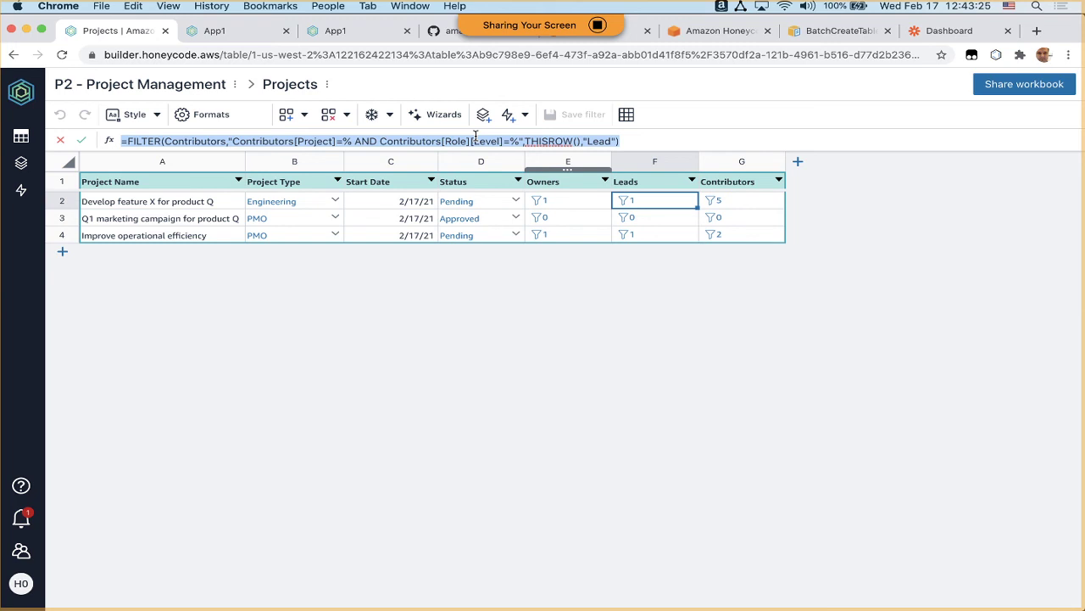
left_click_drag(353, 141, 293, 142)
left_click_drag(407, 142, 512, 141)
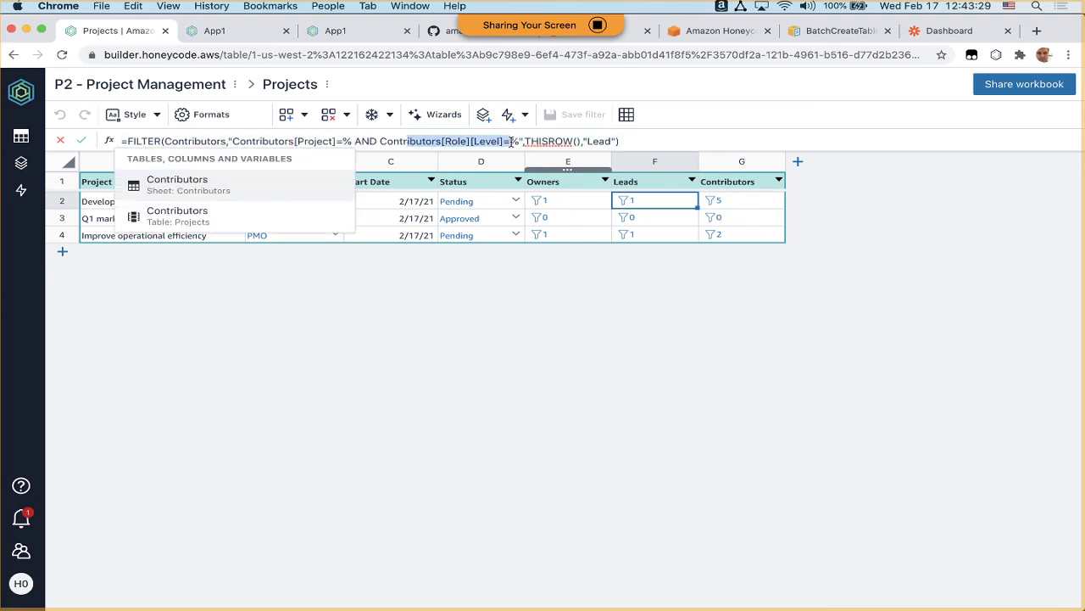
left_click(551, 201)
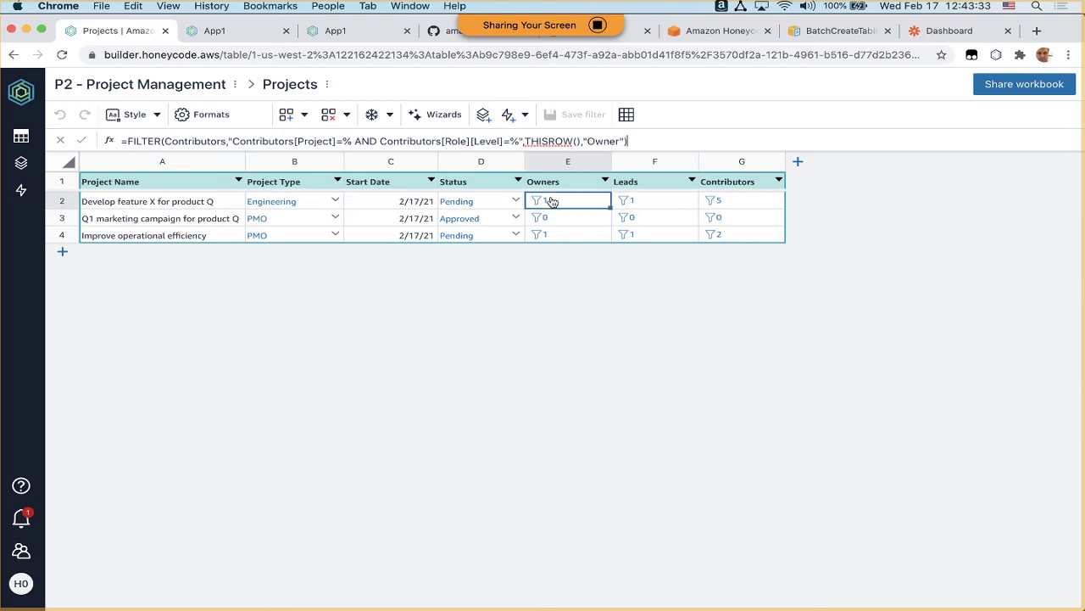
left_click(718, 204)
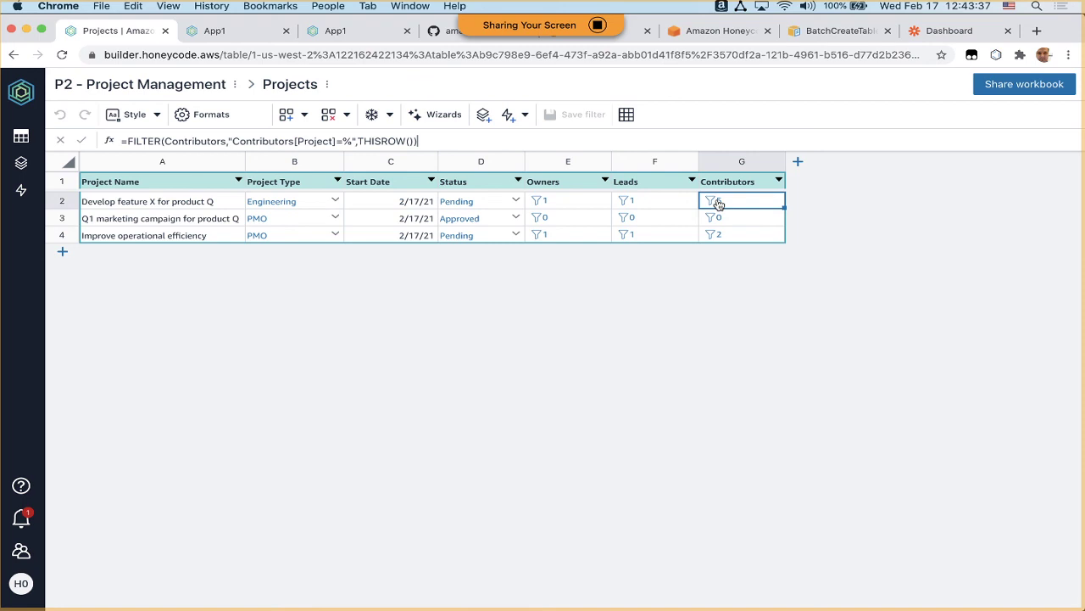
mouse_move(718, 204)
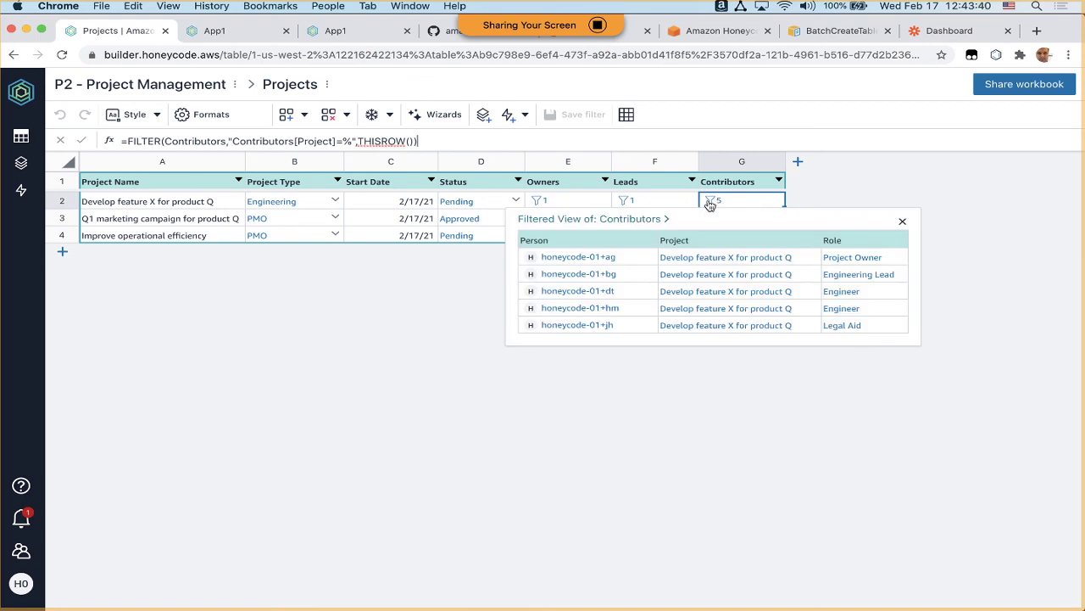
left_click(692, 143)
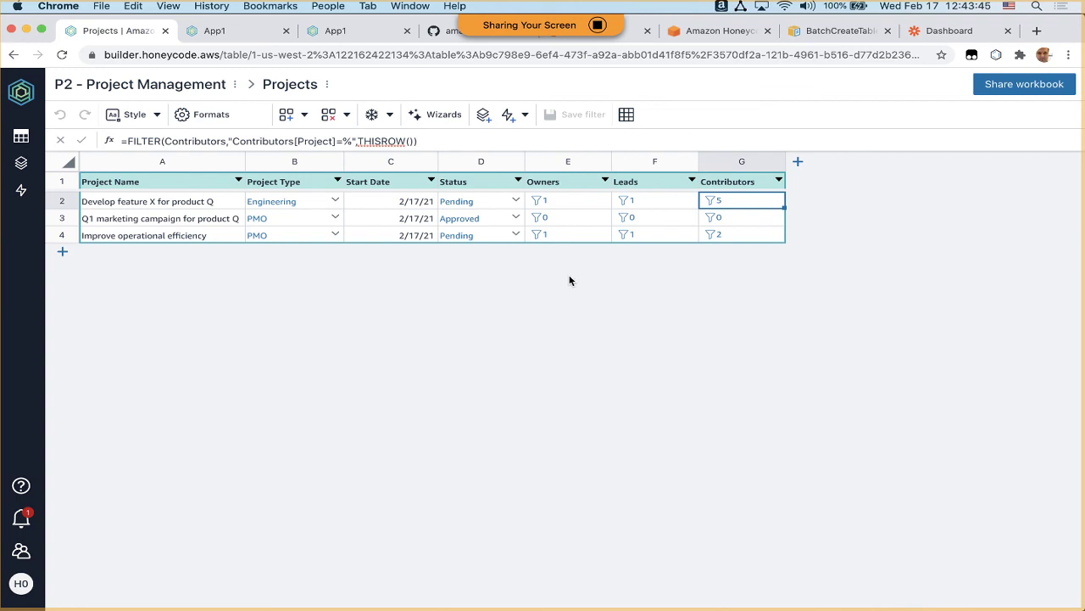
left_click(239, 32)
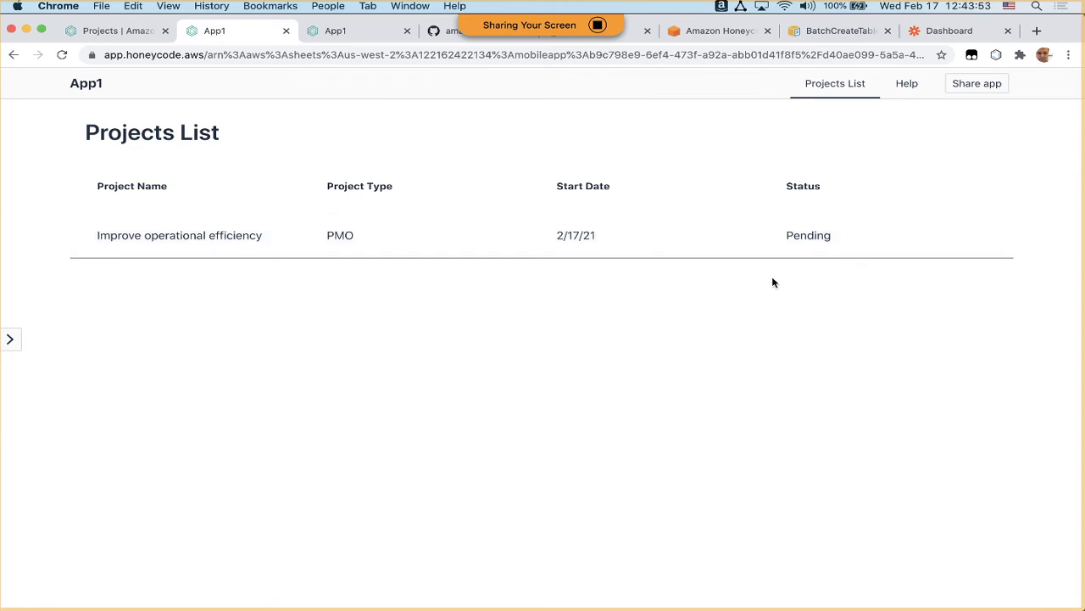
Add a row to the Contributors table assigning Honeycode 1 to Q1 marketing campaign for product Q with the role Engineer.
left_click(142, 34)
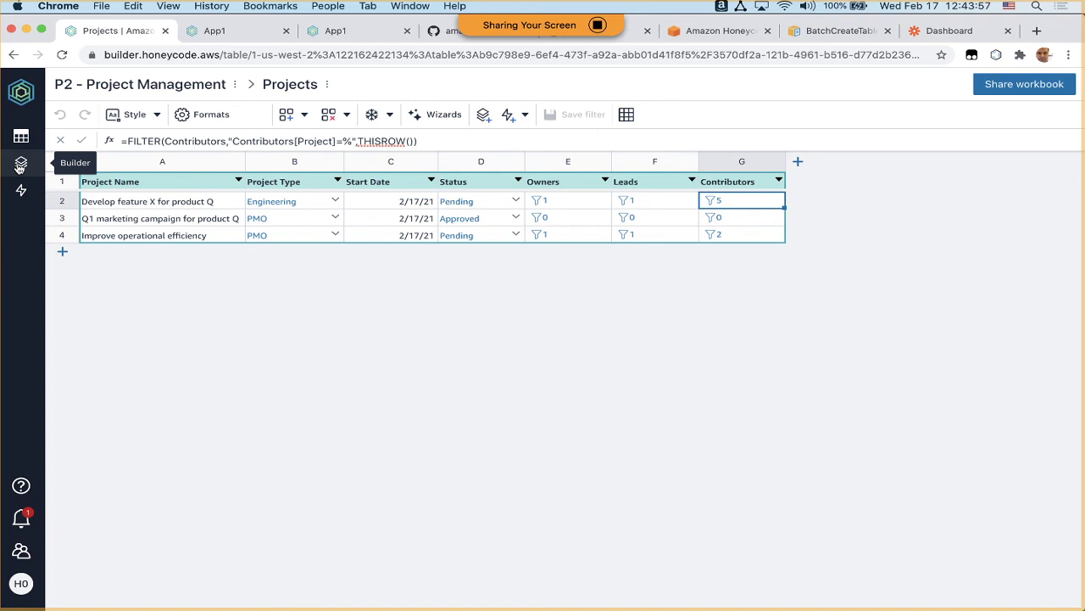
left_click(21, 135)
left_click(122, 155)
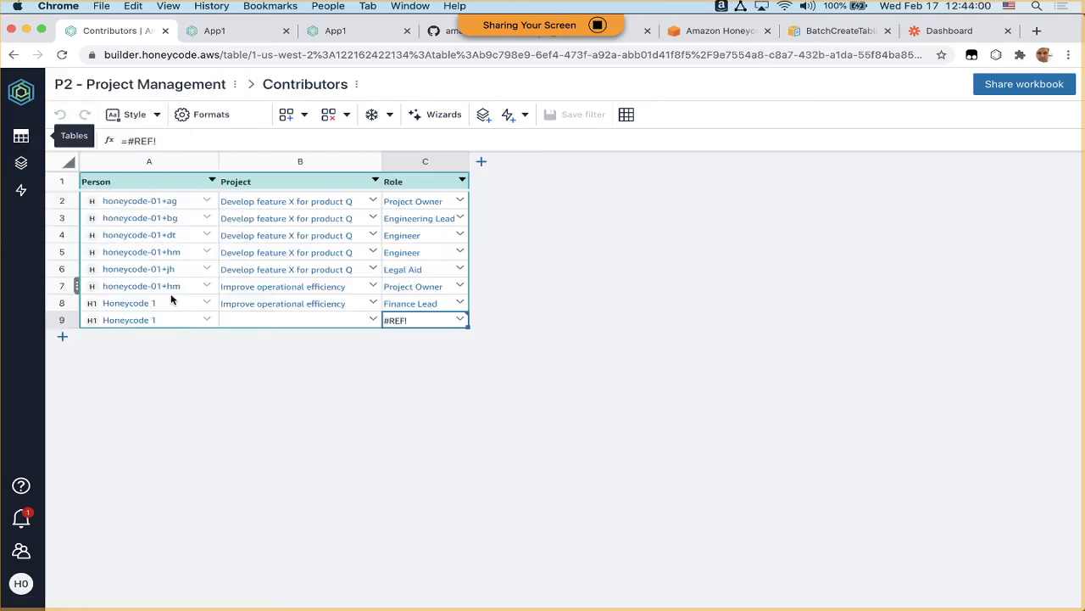
left_click(63, 335)
type("Honey")
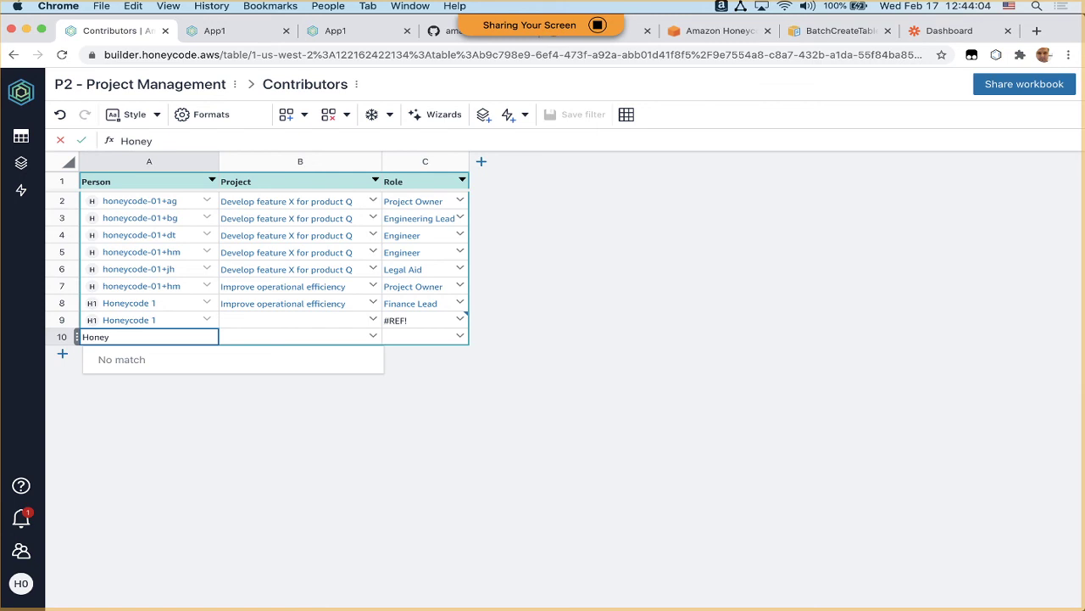
type("cod")
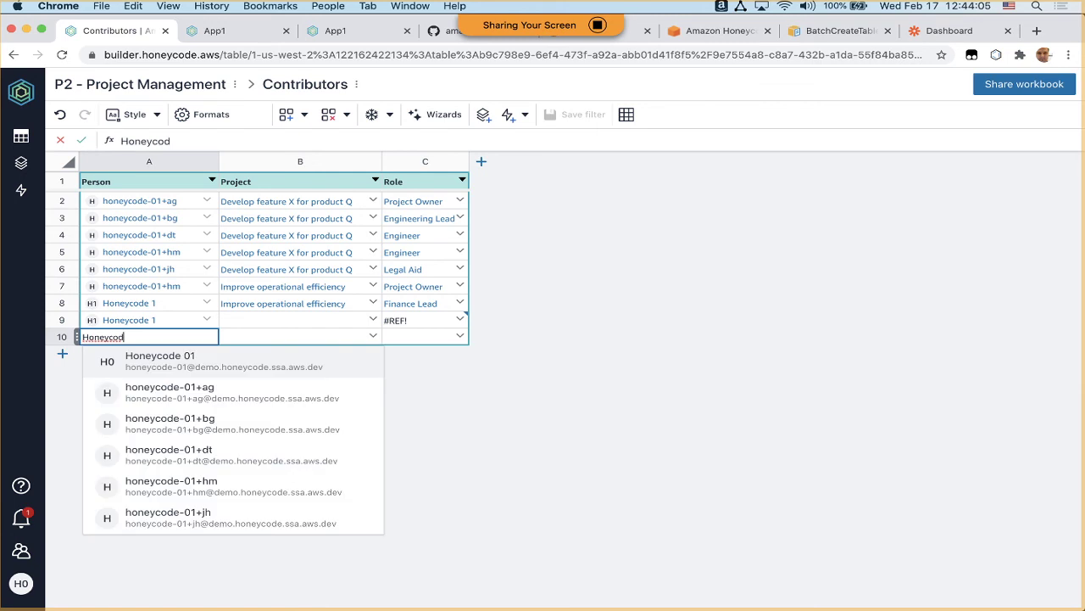
key("Return")
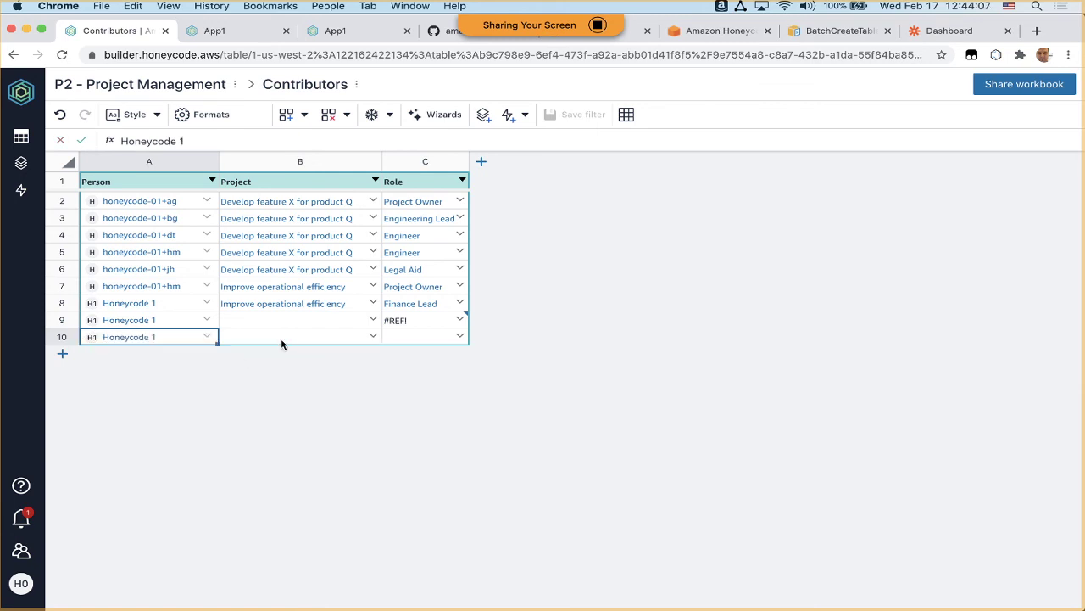
left_click(373, 336)
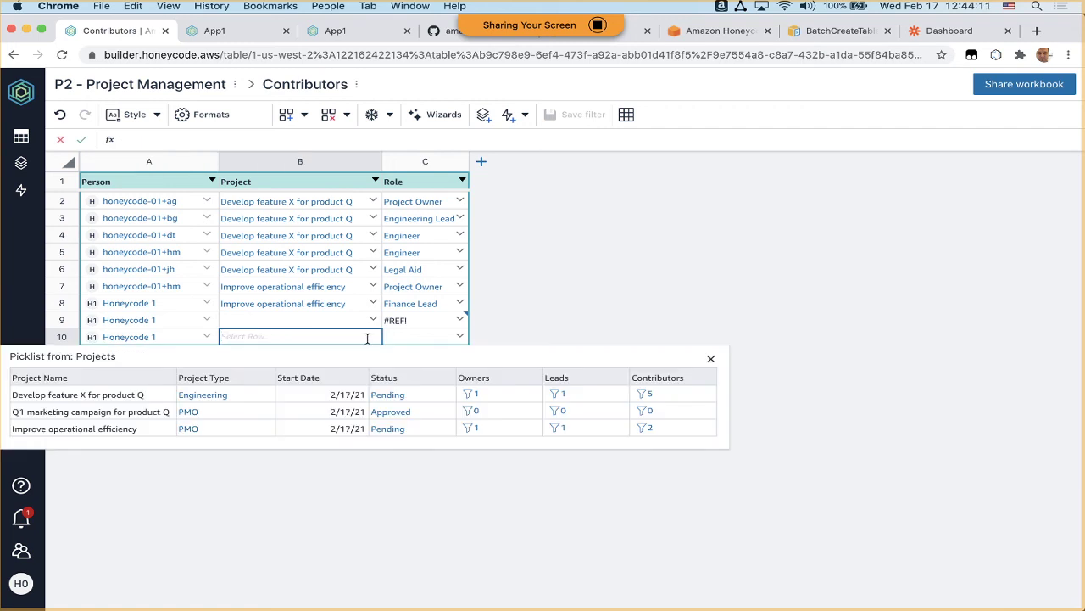
left_click(287, 413)
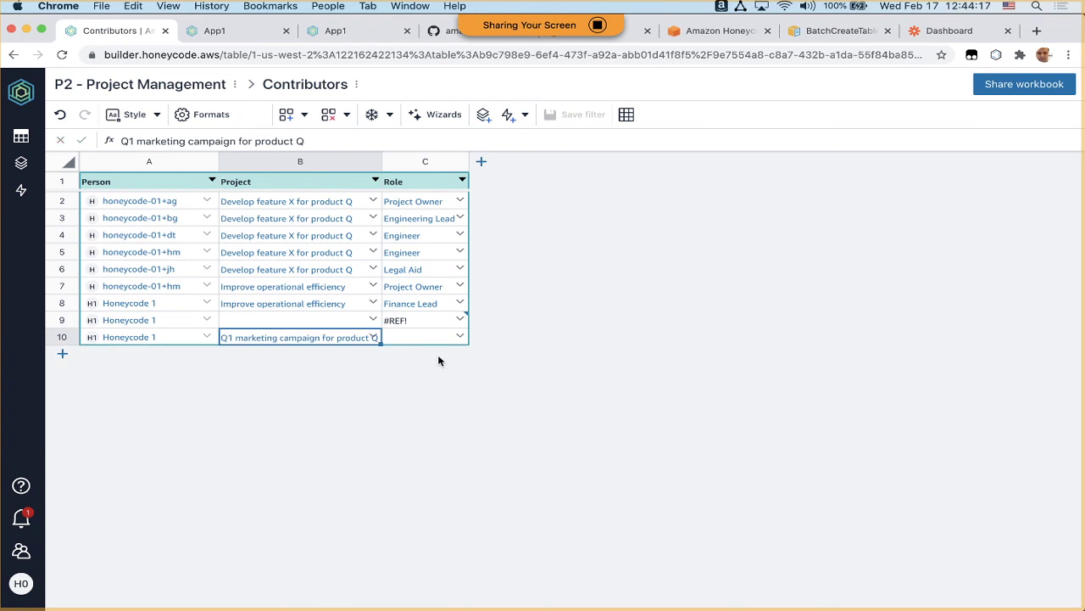
key("Tab")
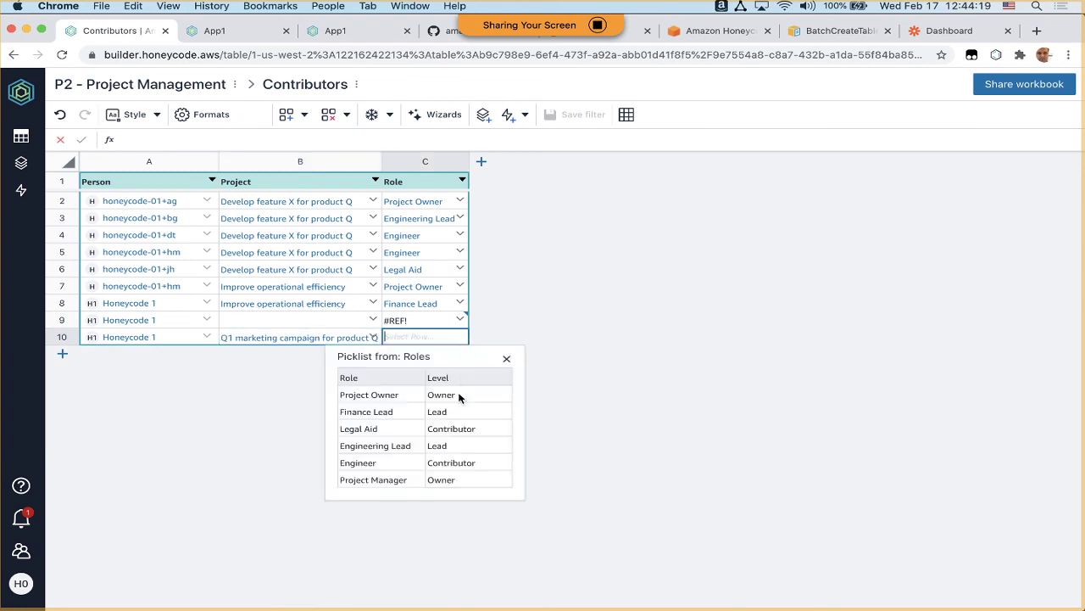
left_click(462, 462)
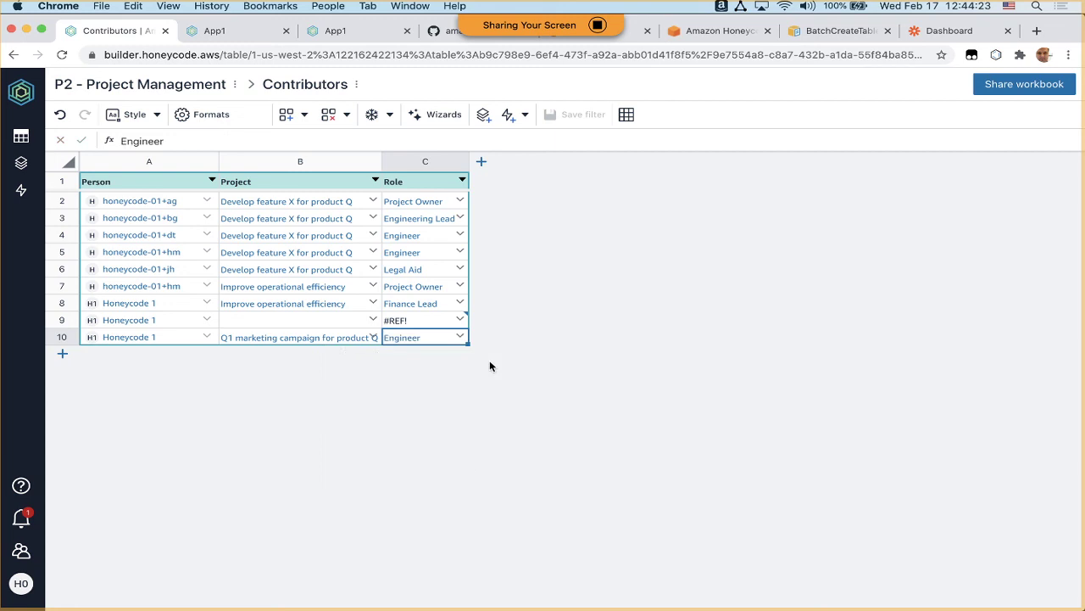
Reload the Projects List in the live App1 and examine the detail page of Q1 marketing campaign for product Q.
left_click(245, 31)
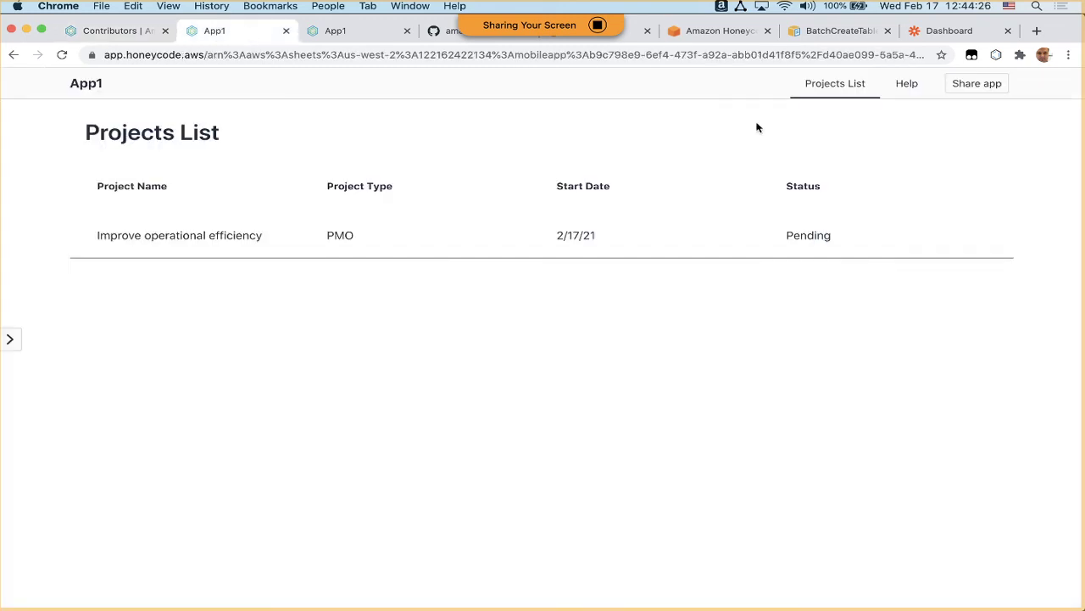
left_click(824, 90)
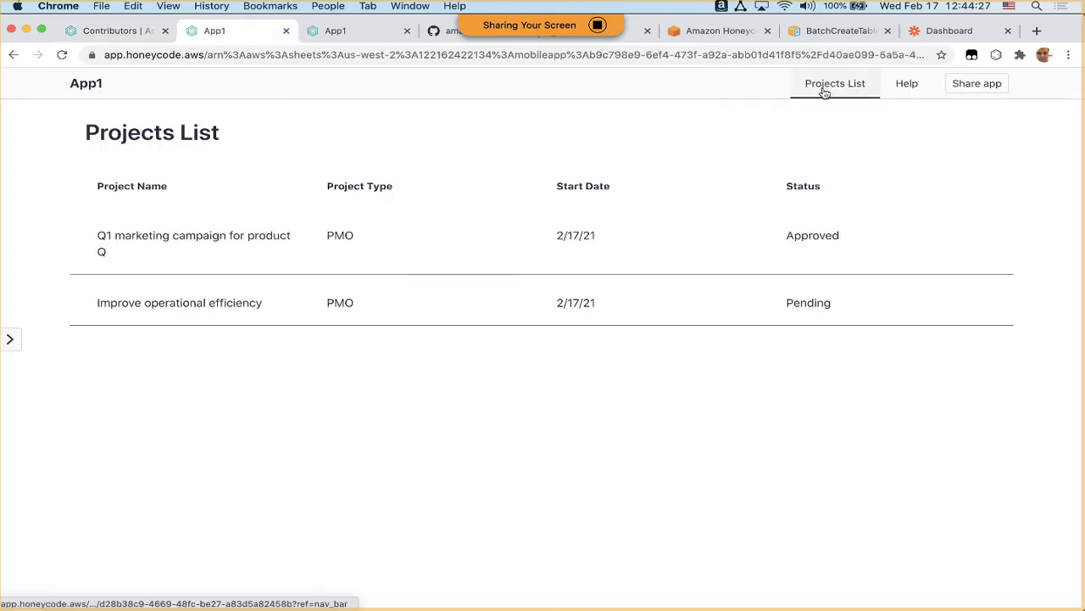
left_click(689, 245)
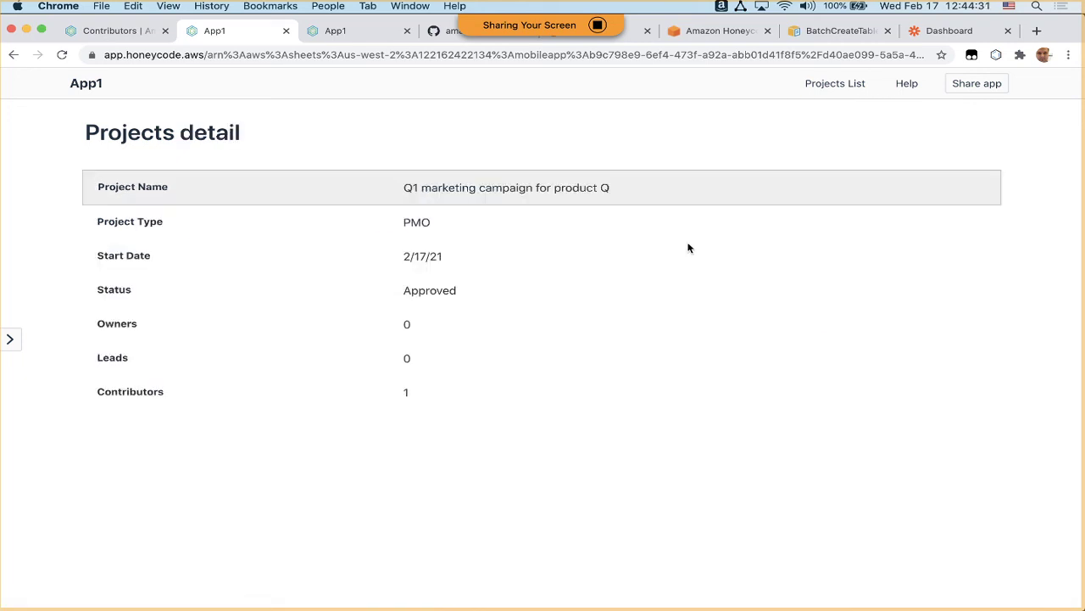
left_click_drag(426, 396, 405, 188)
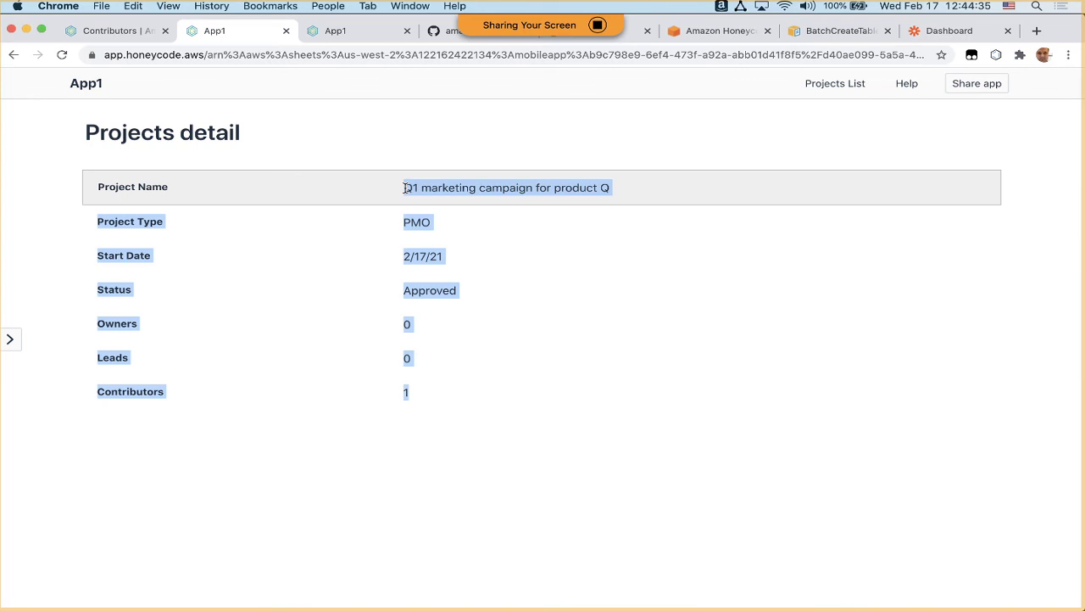
left_click(404, 188)
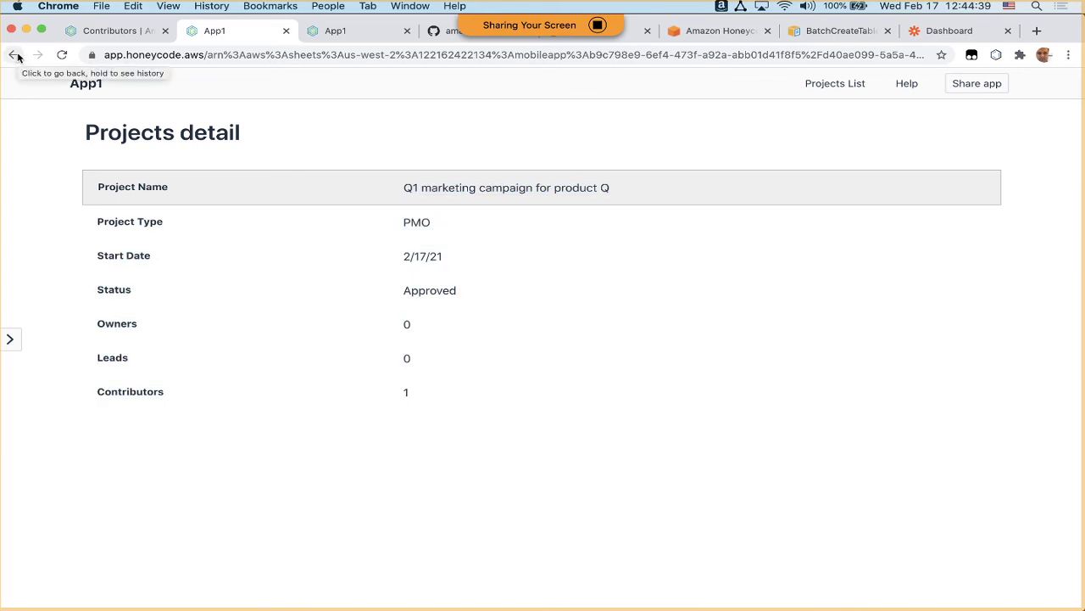
Go back to the Projects List and examine the Improve operational efficiency detail page, including its Start Date.
left_click(13, 55)
left_click(370, 305)
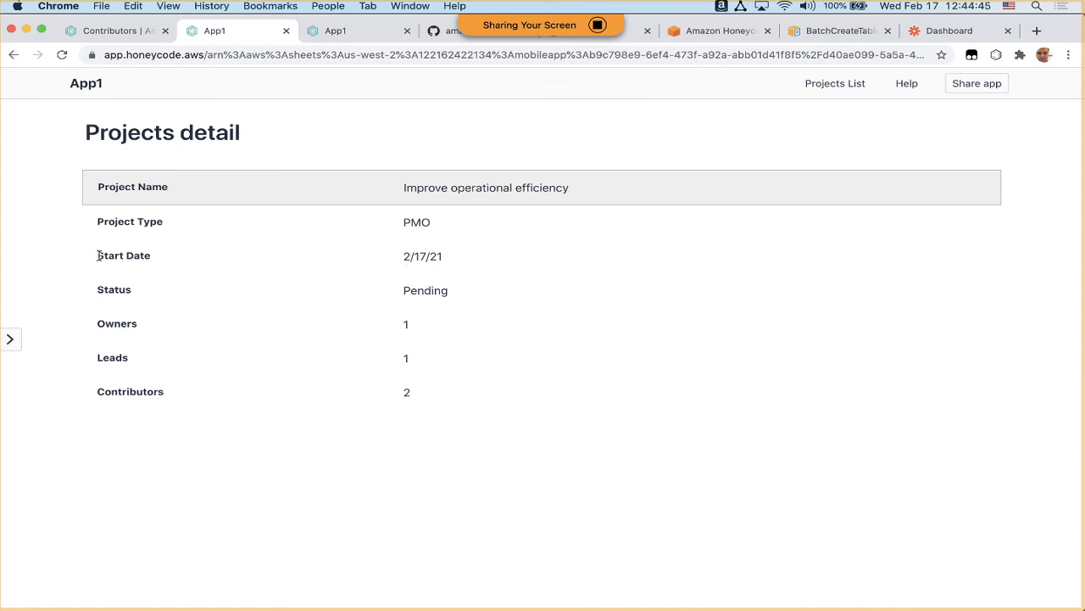
left_click_drag(98, 255, 442, 258)
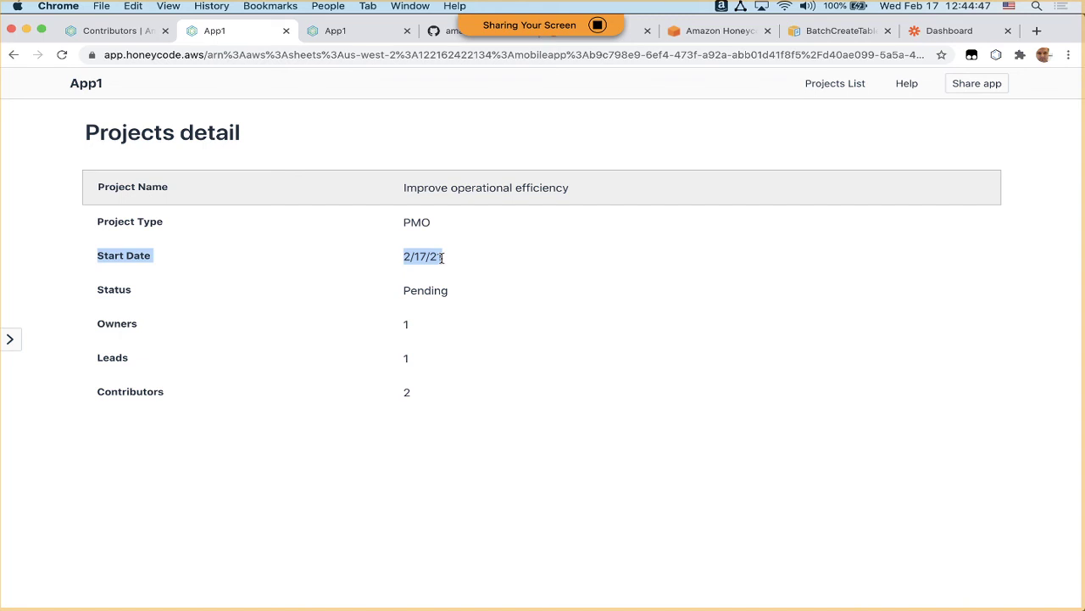
left_click(442, 258)
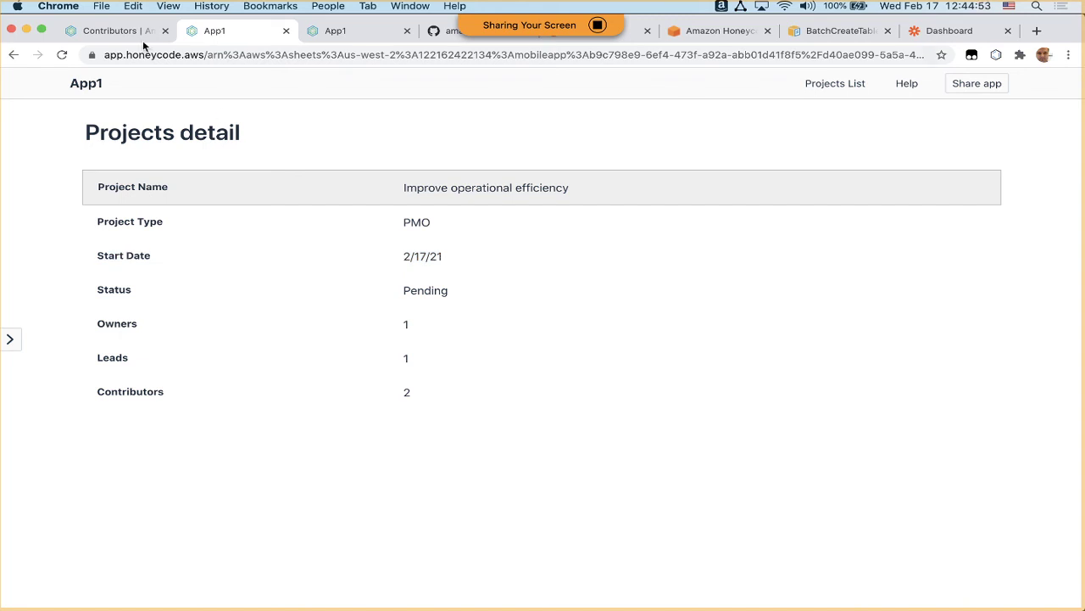
Return to the Contributors table and change the role in row 10 to Project Manager.
left_click(118, 30)
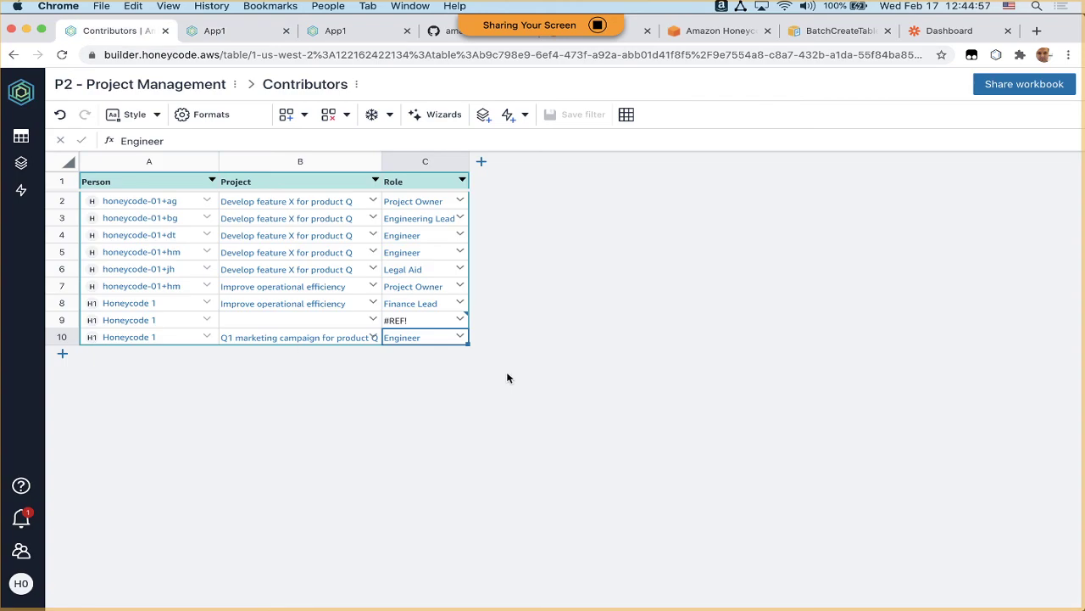
double_click(462, 338)
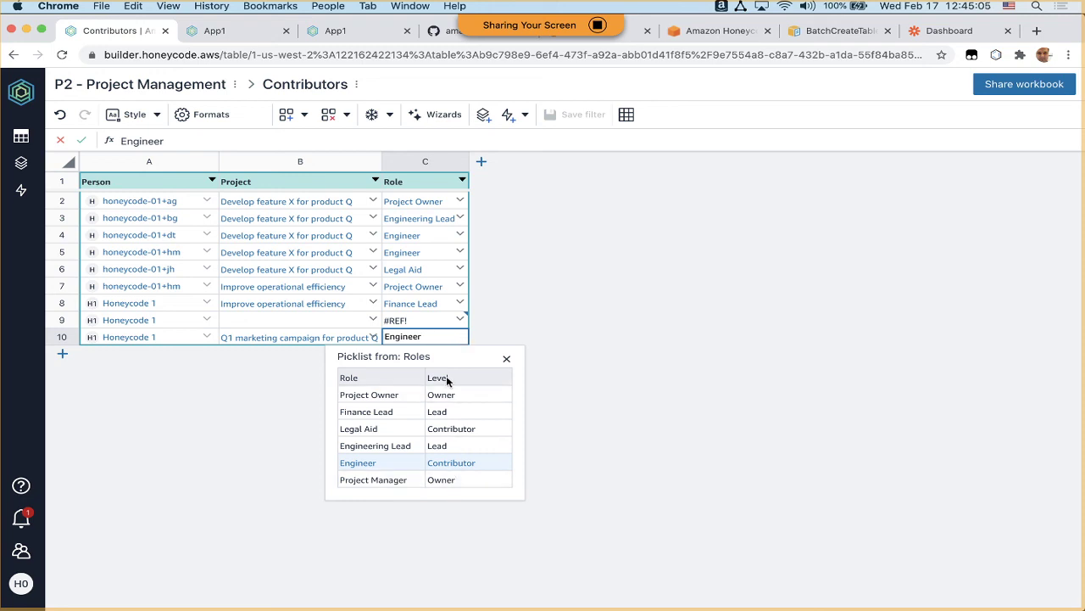
left_click(446, 479)
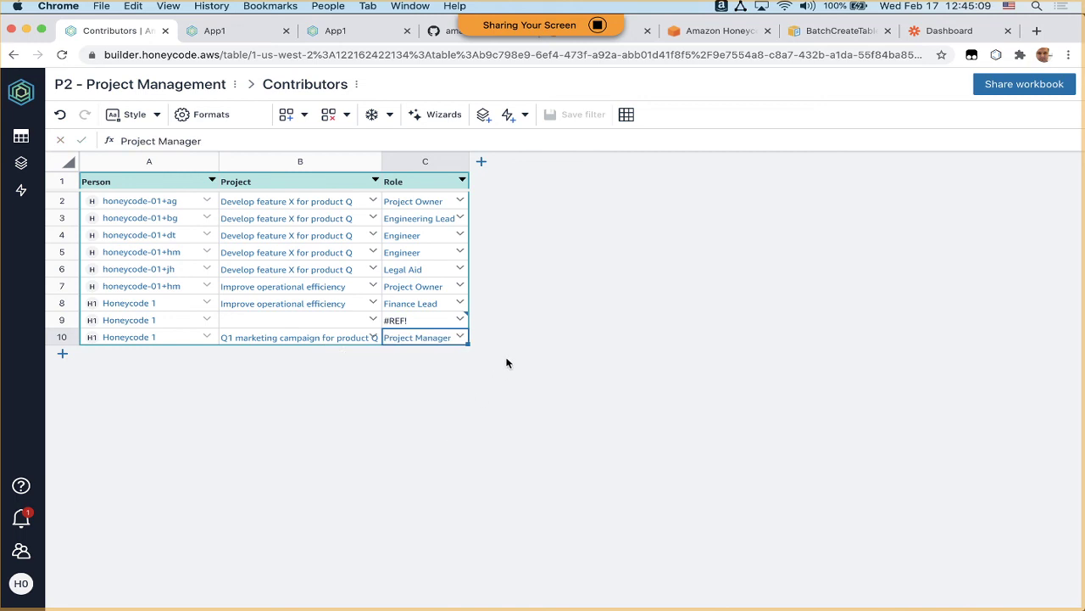
Switch to the live App1 and examine the Improve operational efficiency detail page from the Projects List, including its Start Date.
left_click(246, 31)
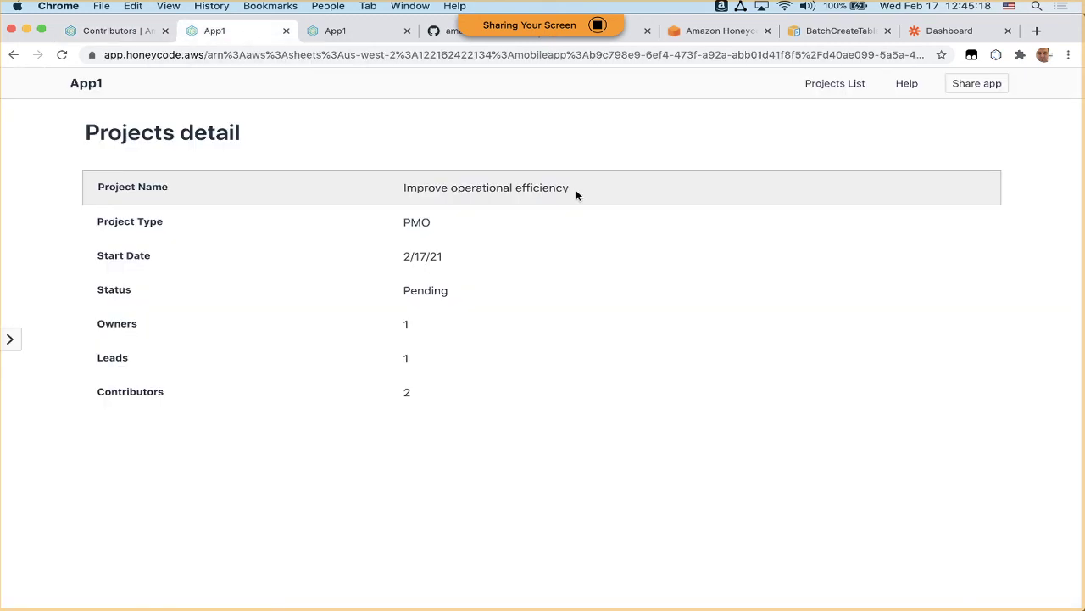
left_click(835, 83)
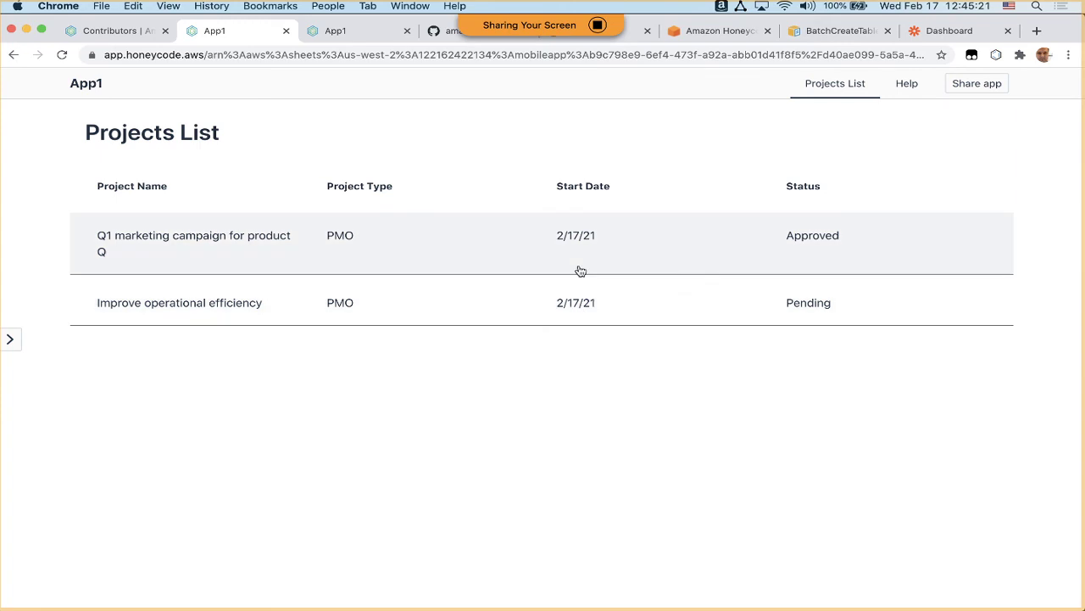
left_click(580, 284)
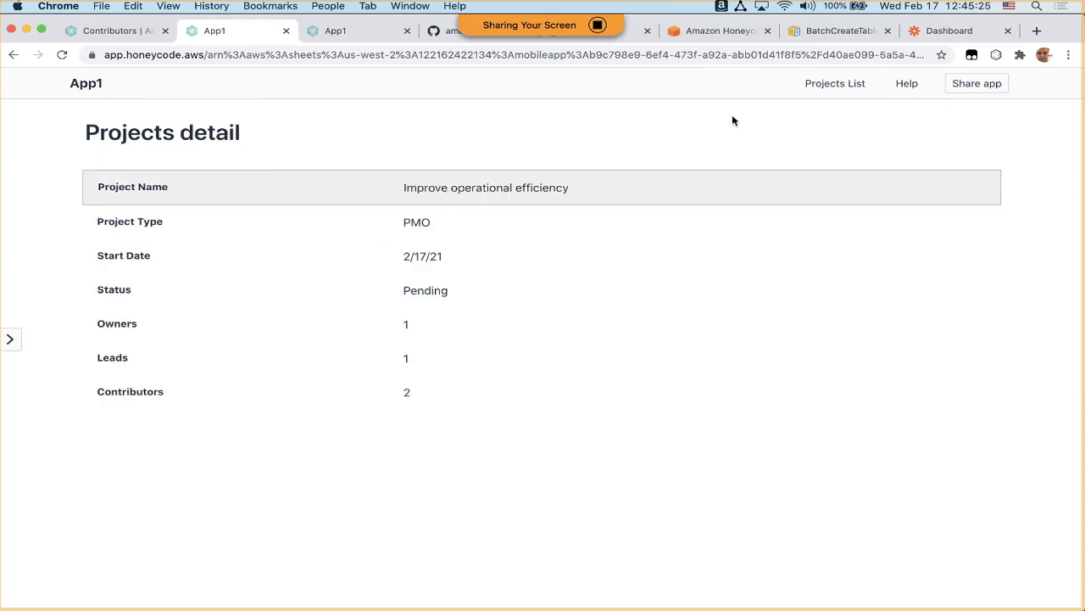
left_click(844, 86)
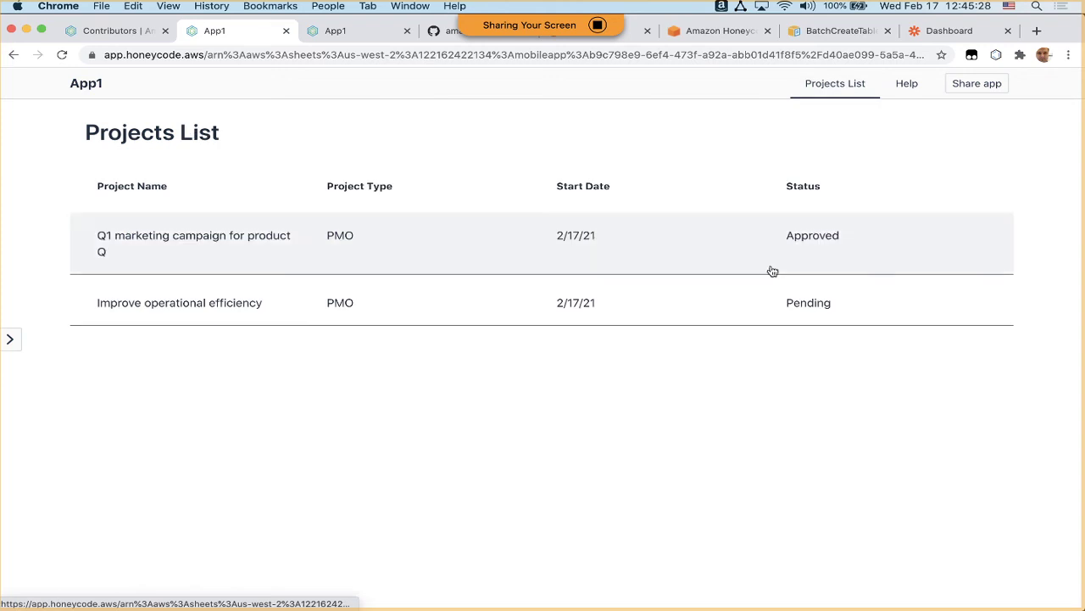
left_click(801, 303)
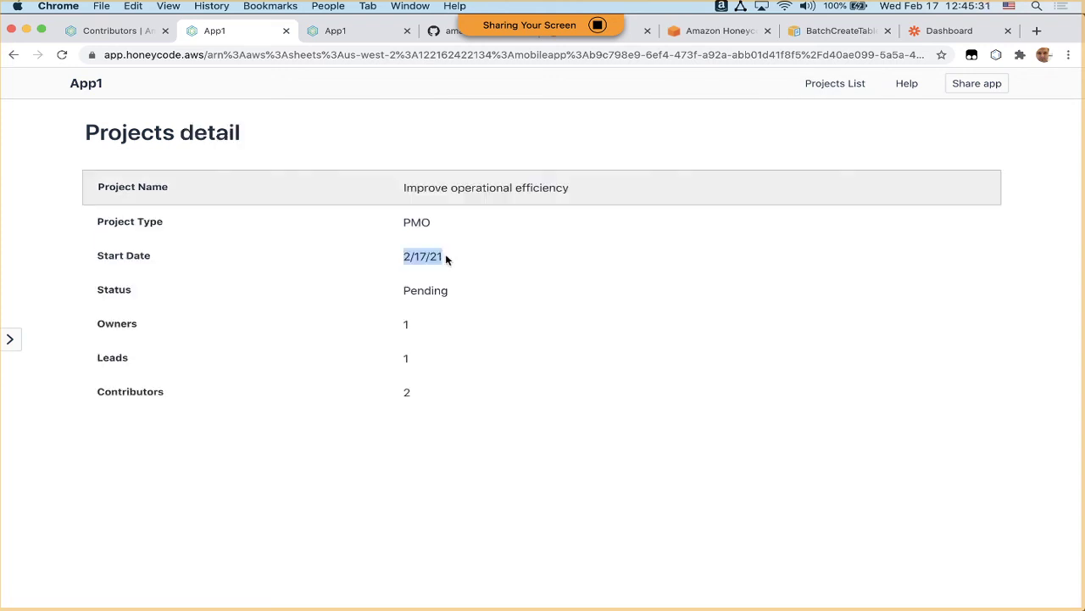
Return to the Projects List and examine the detail page of Q1 marketing campaign for product Q.
left_click(840, 85)
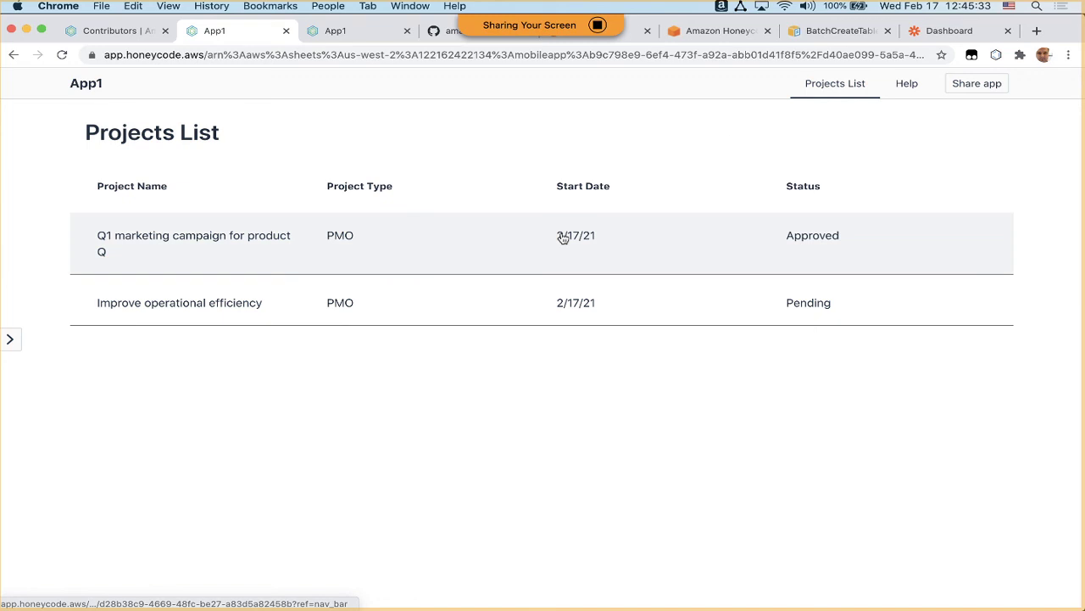
left_click(562, 238)
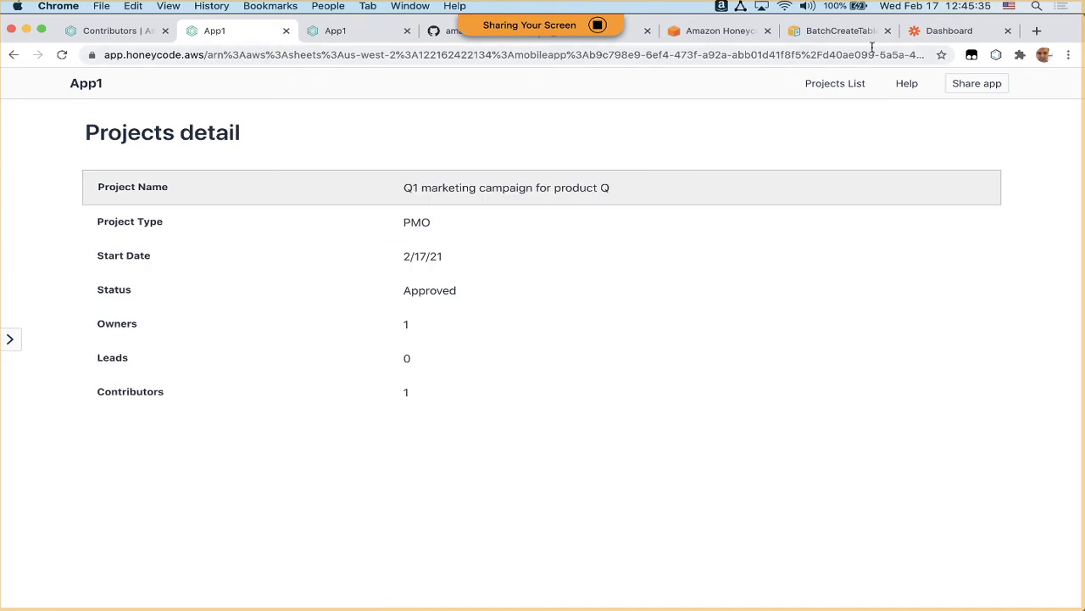
left_click(840, 84)
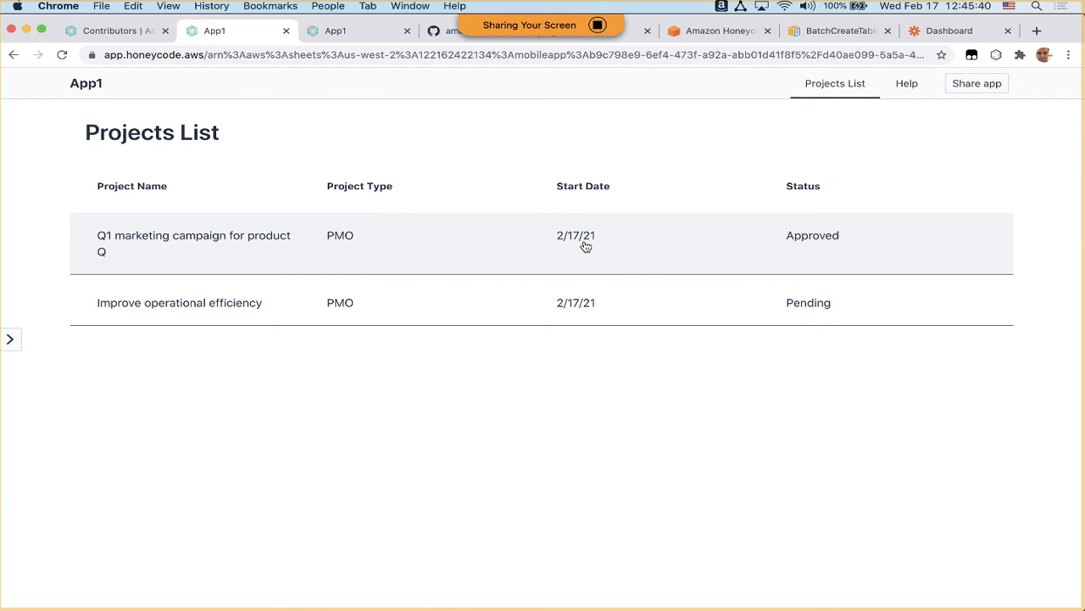
left_click(810, 240)
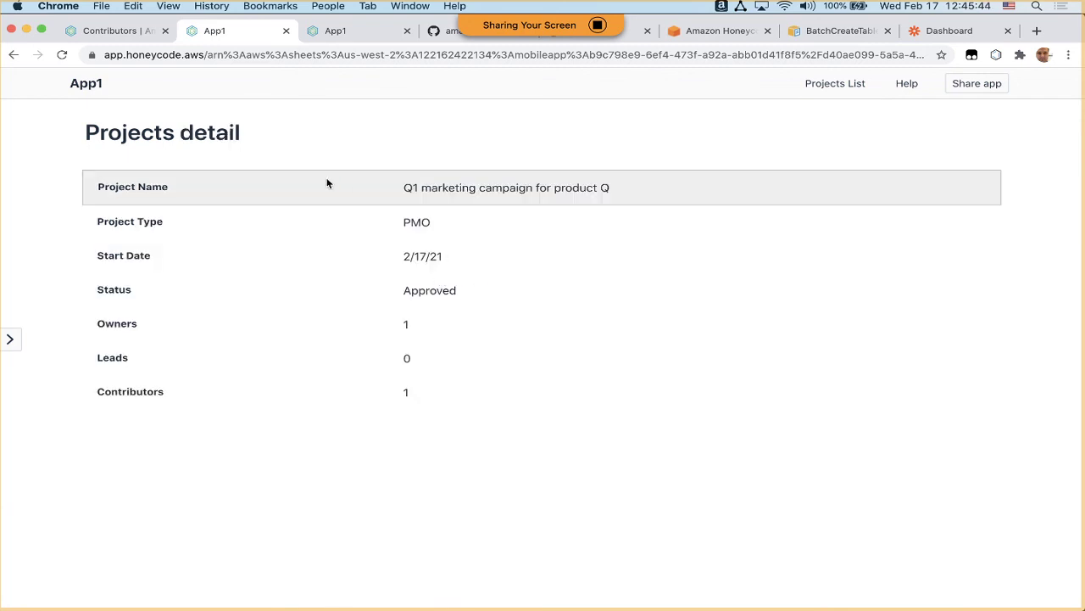
In row 10 of the Contributors table, change the project to Improve operational efficiency.
left_click(121, 32)
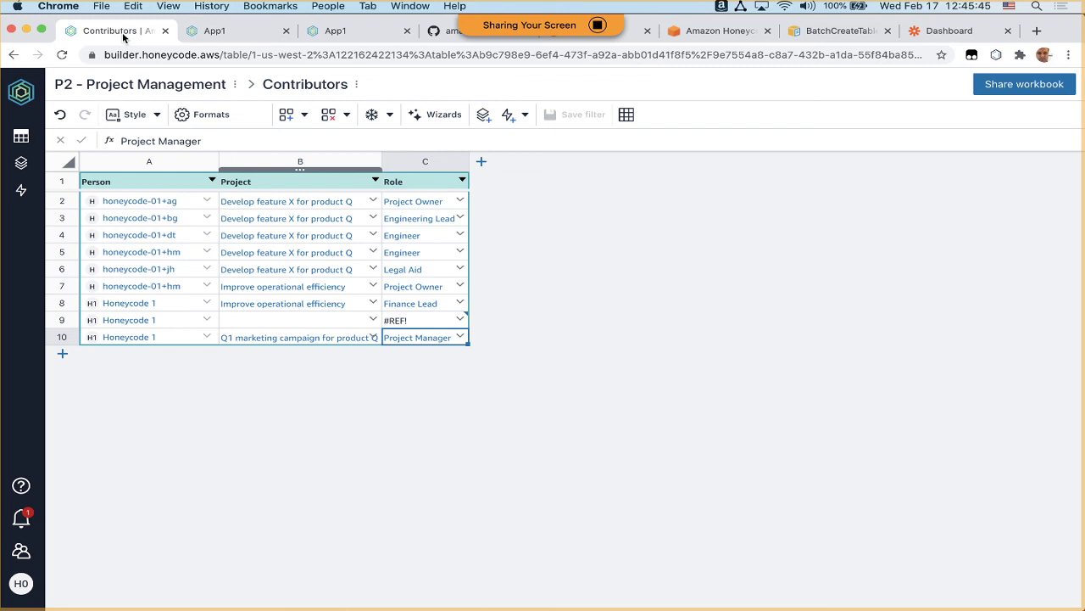
left_click(370, 339)
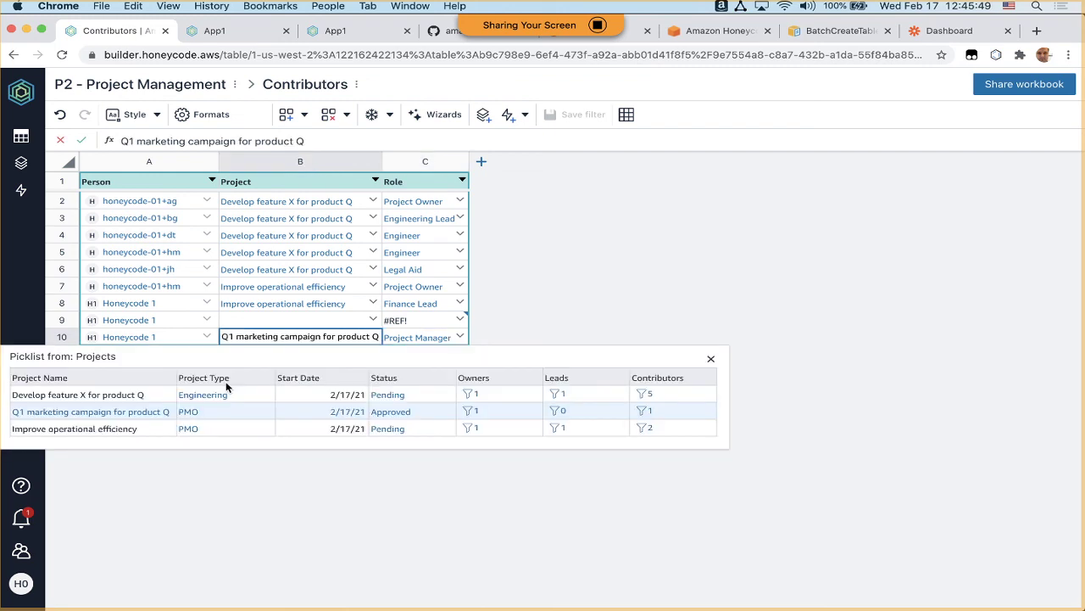
left_click(226, 428)
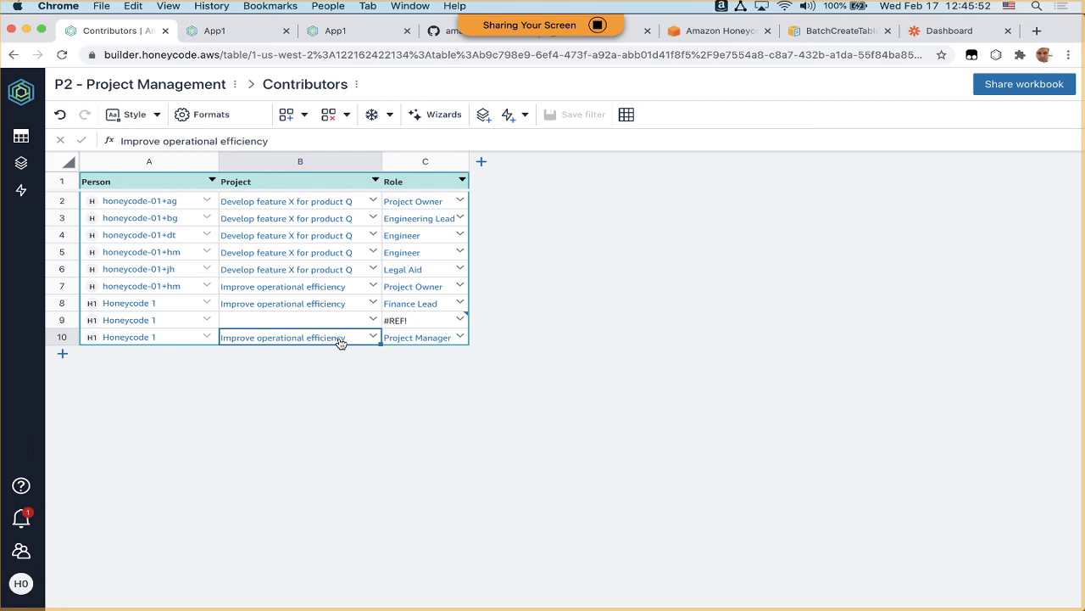
Reload the Projects List in the live App1 and check whether Start Date is editable on the Improve operational efficiency detail page.
left_click(275, 31)
left_click(827, 93)
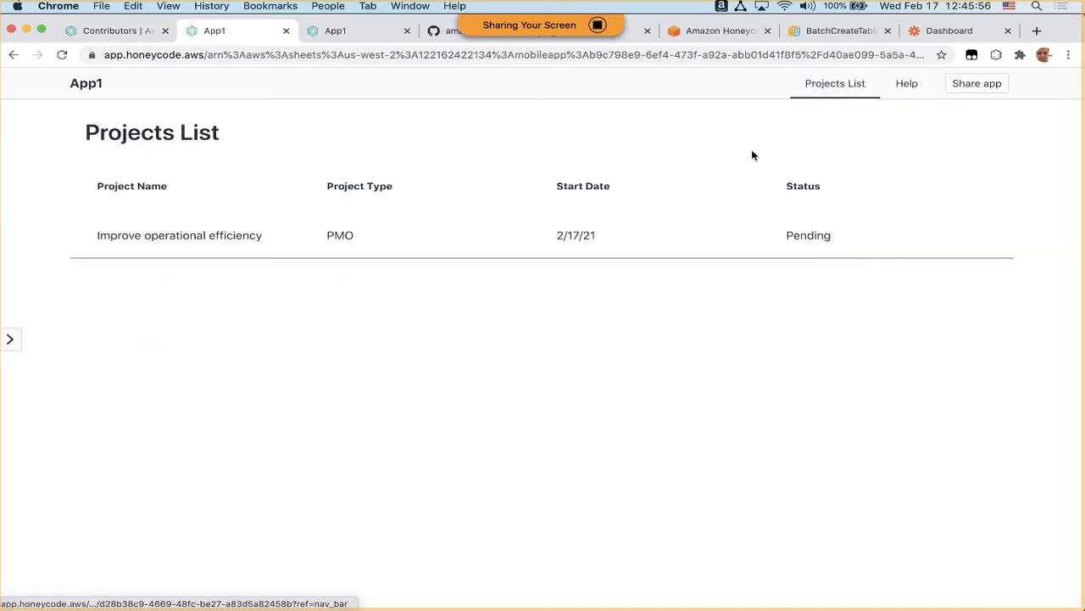
left_click(634, 238)
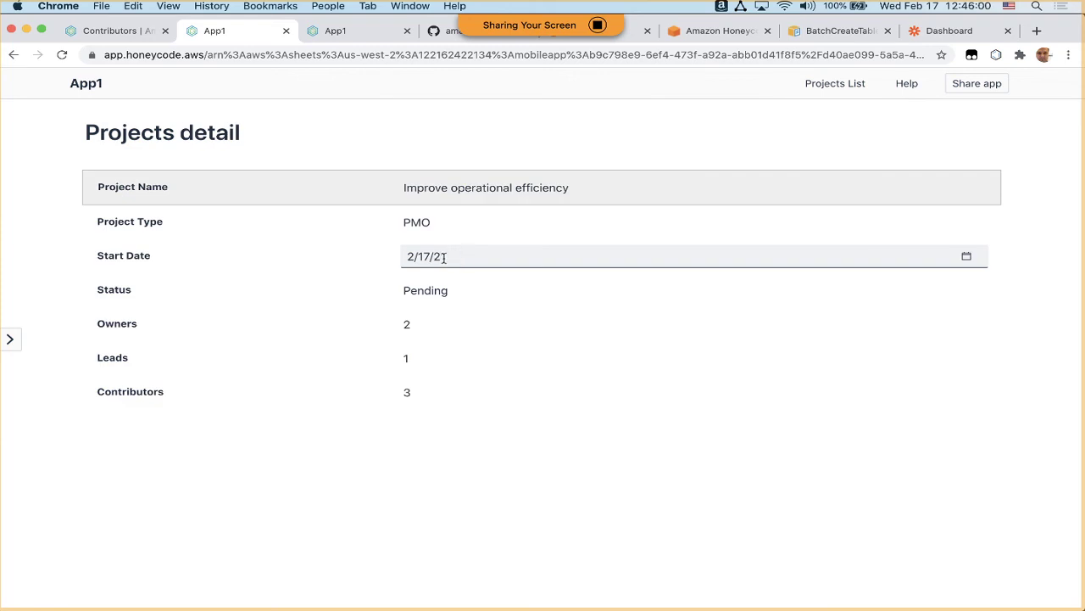
left_click(412, 257)
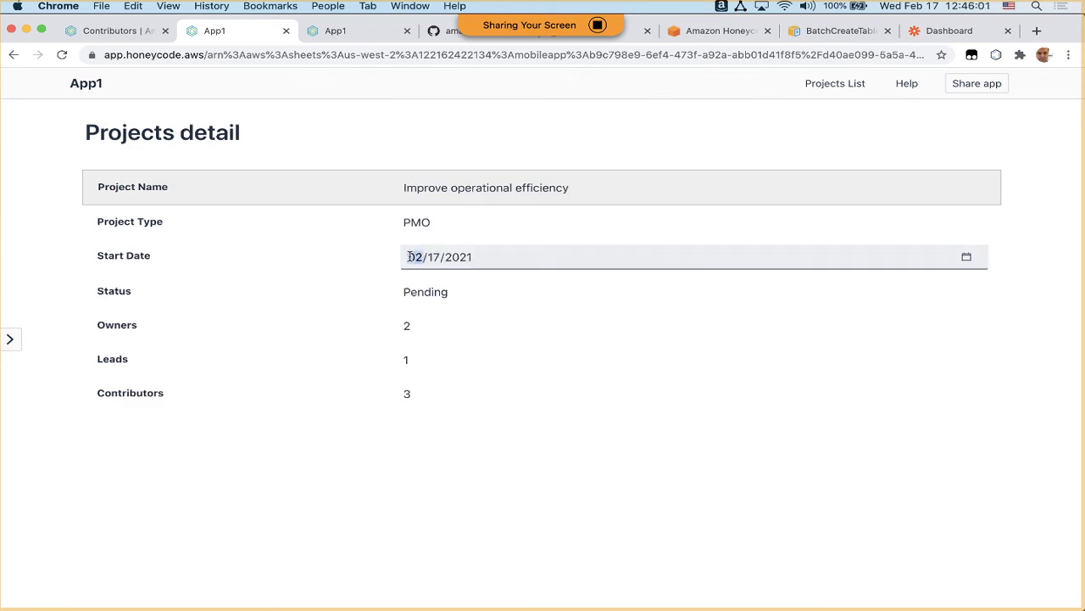
left_click(492, 296)
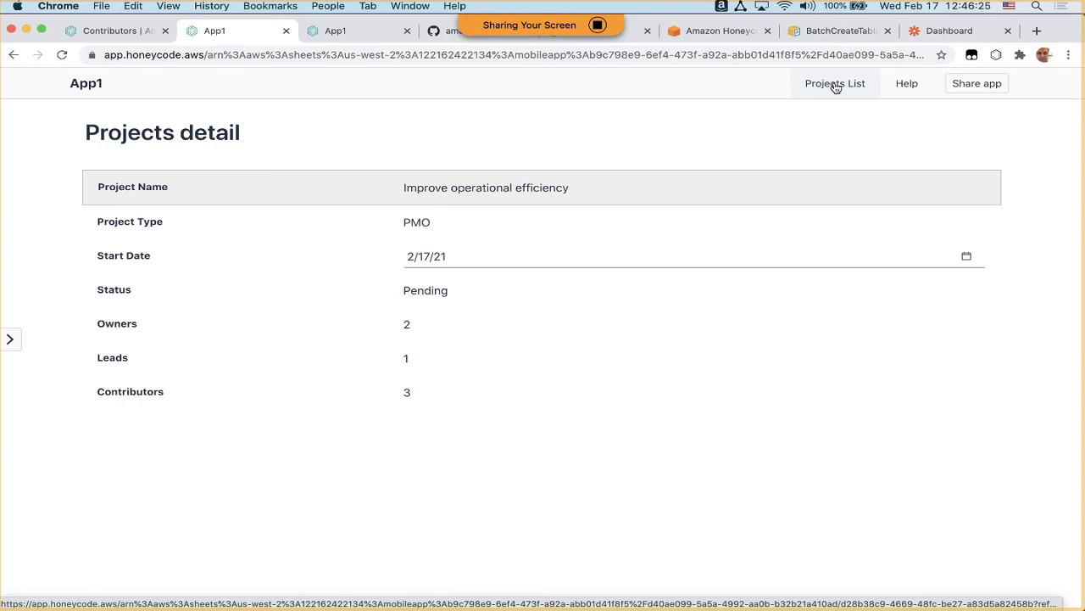
Open App1 in the Builder and examine the source filter formula of the Projects List on its main screen.
left_click(136, 33)
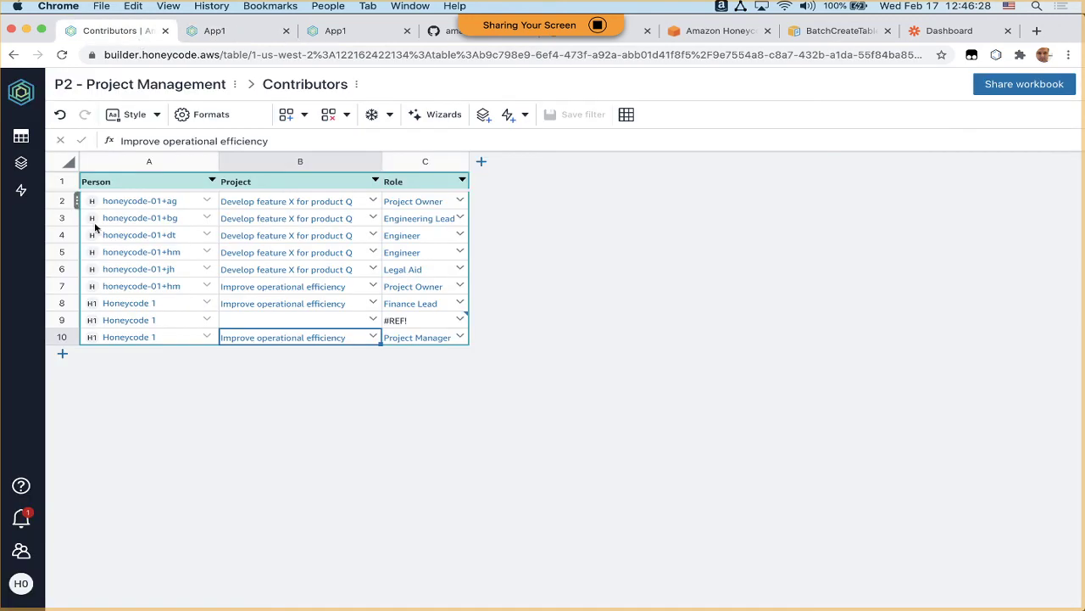
left_click(25, 166)
left_click(112, 160)
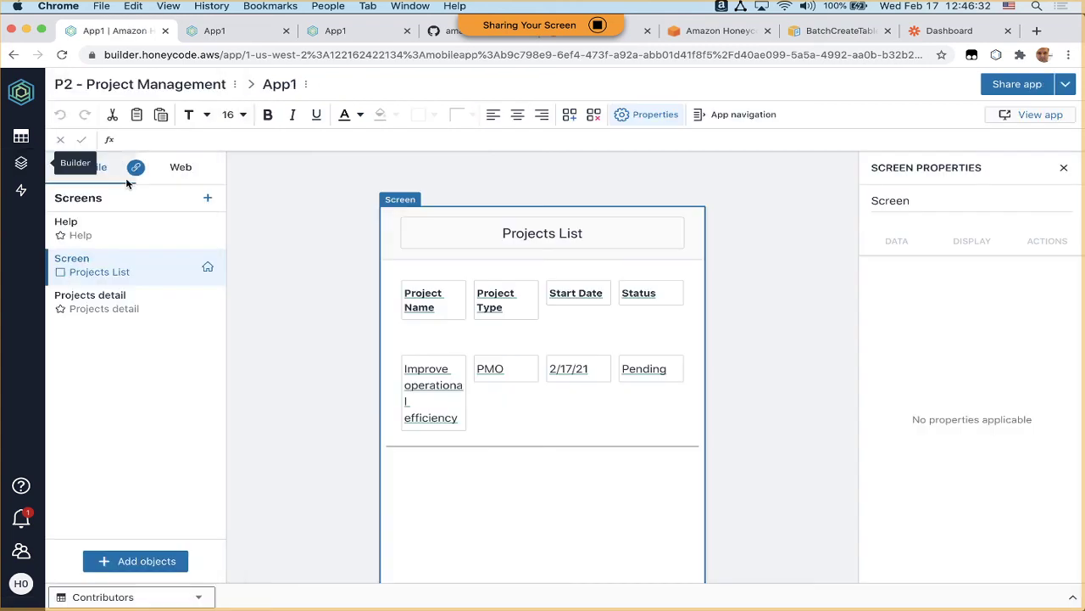
double_click(140, 307)
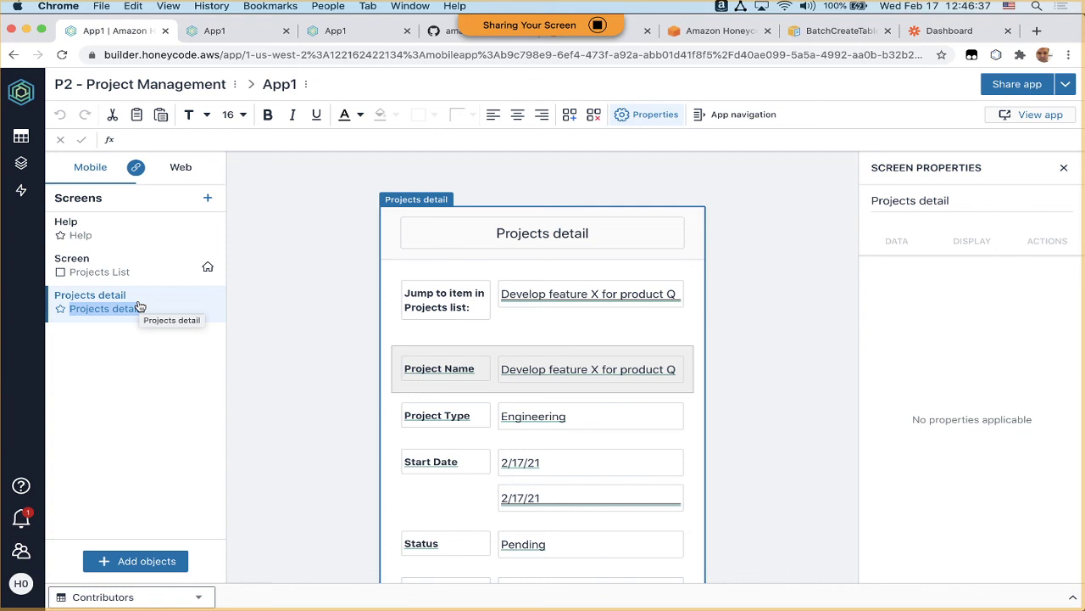
left_click(129, 273)
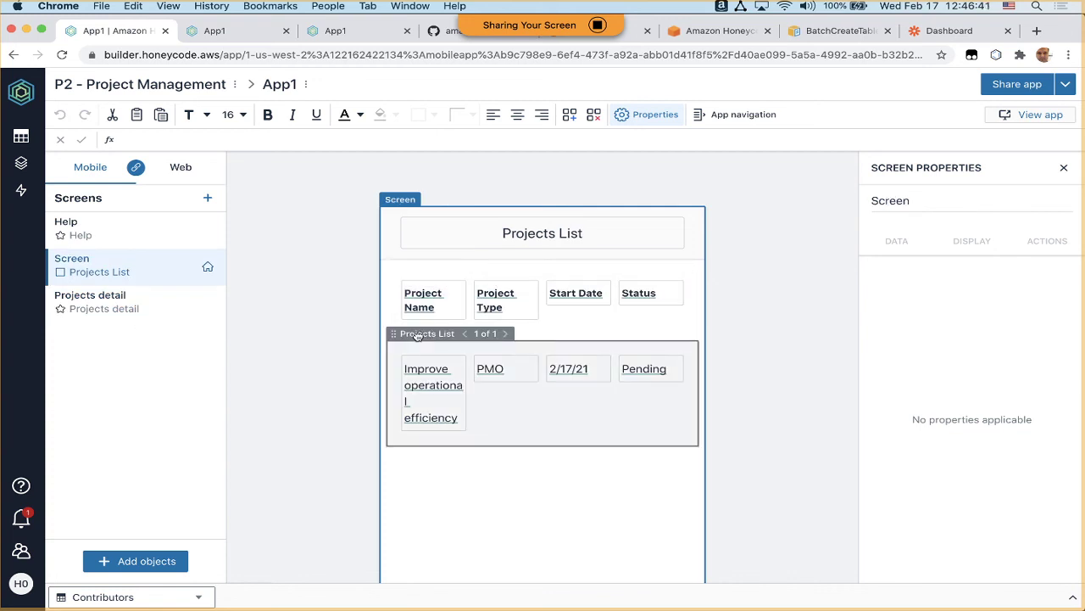
left_click(418, 336)
left_click(963, 344)
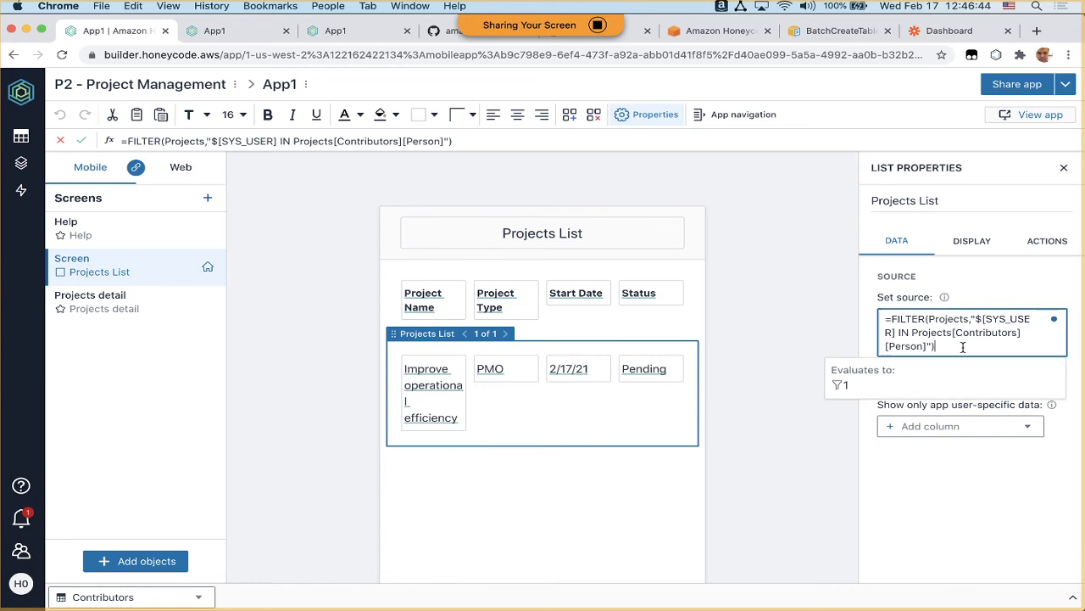
left_click_drag(963, 344, 885, 319)
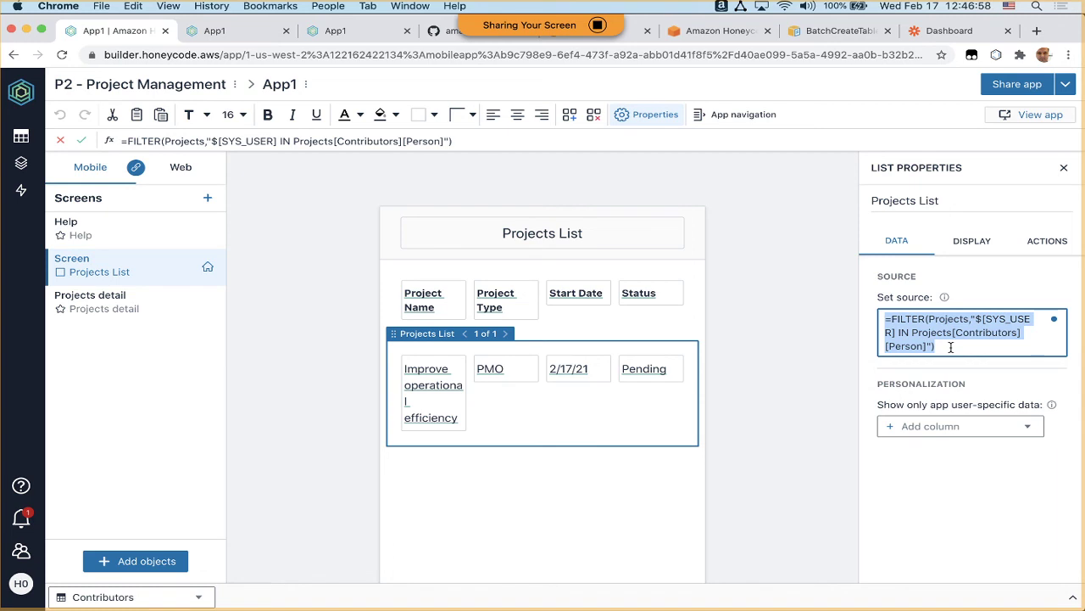
left_click(785, 395)
left_click(598, 419)
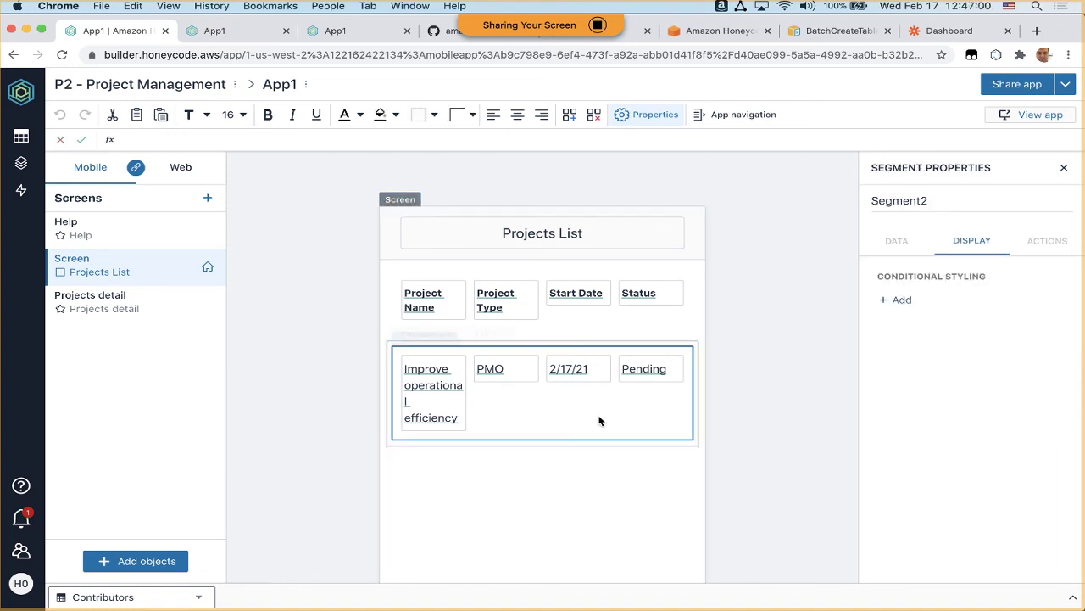
Open the Projects detail screen and examine the visibility formulas of both Start Date content boxes, especially the Status condition on ContentBox17.
left_click(219, 314)
scroll(509, 390, "down", 2)
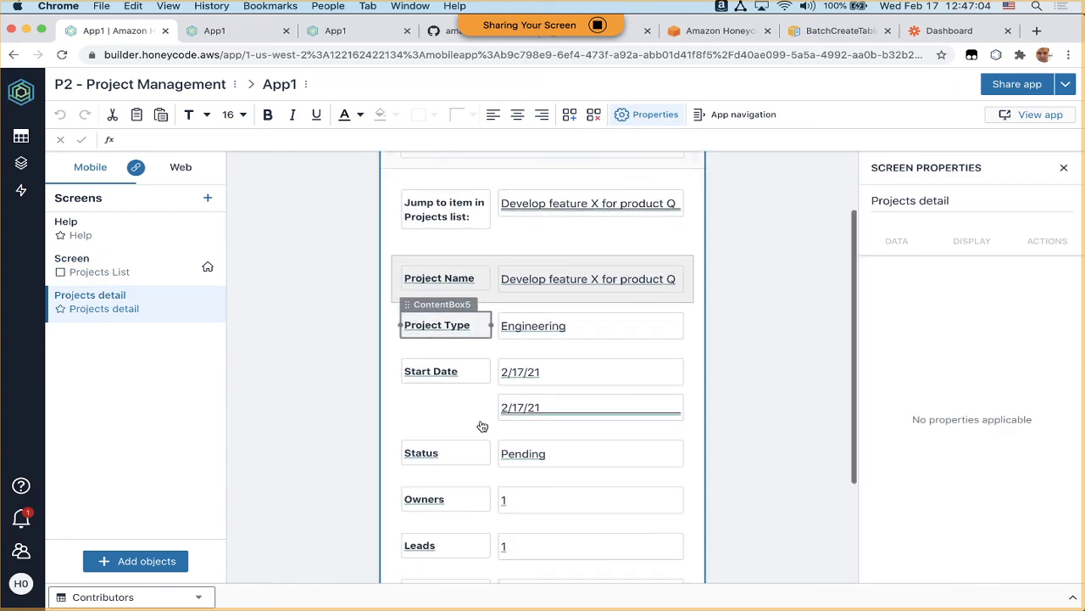
left_click(576, 408)
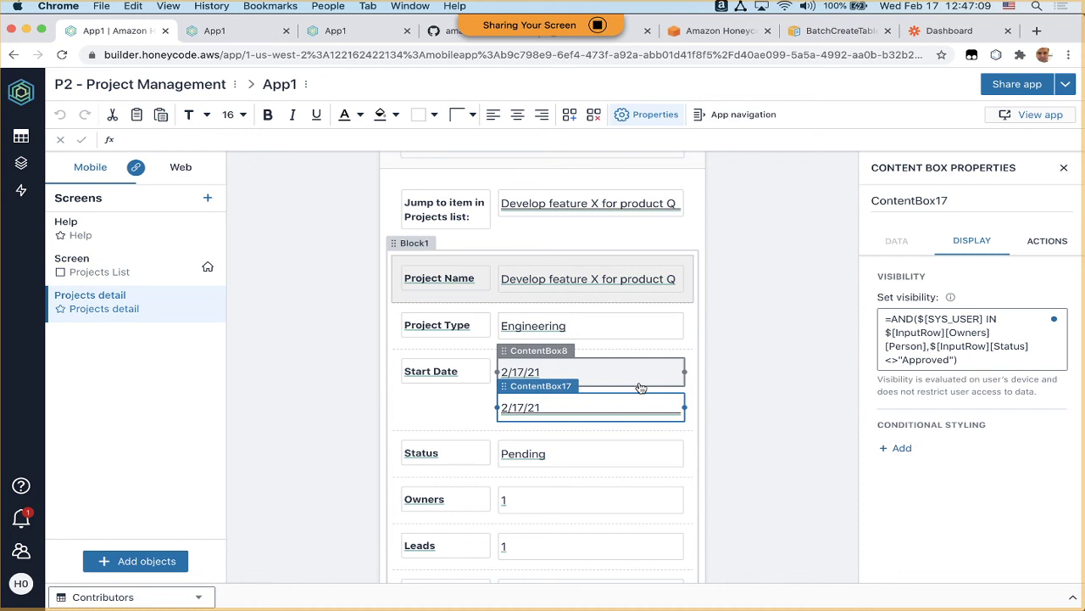
left_click(641, 386)
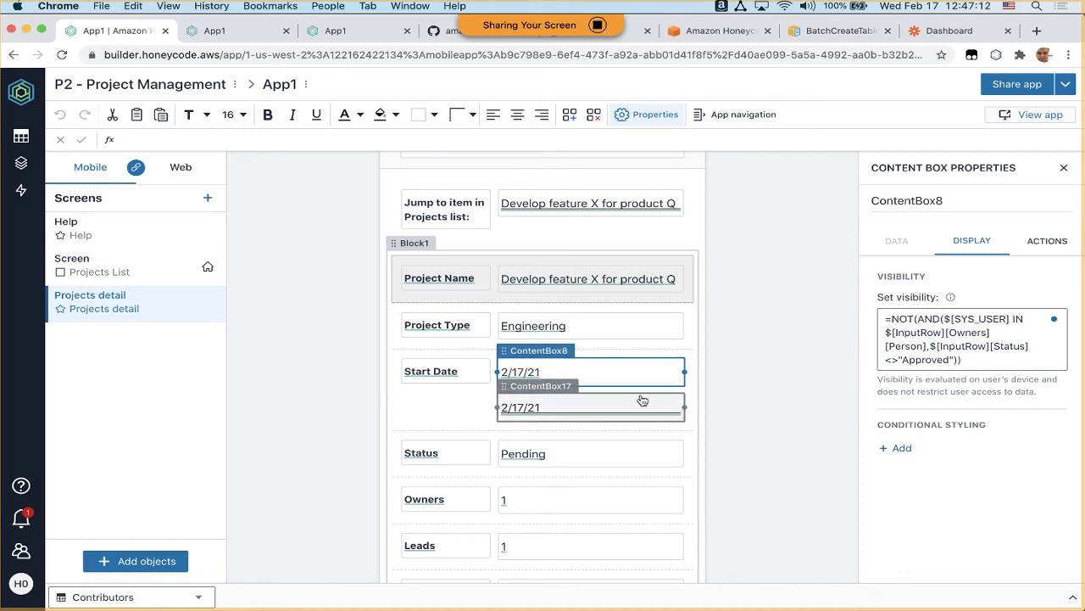
left_click(642, 399)
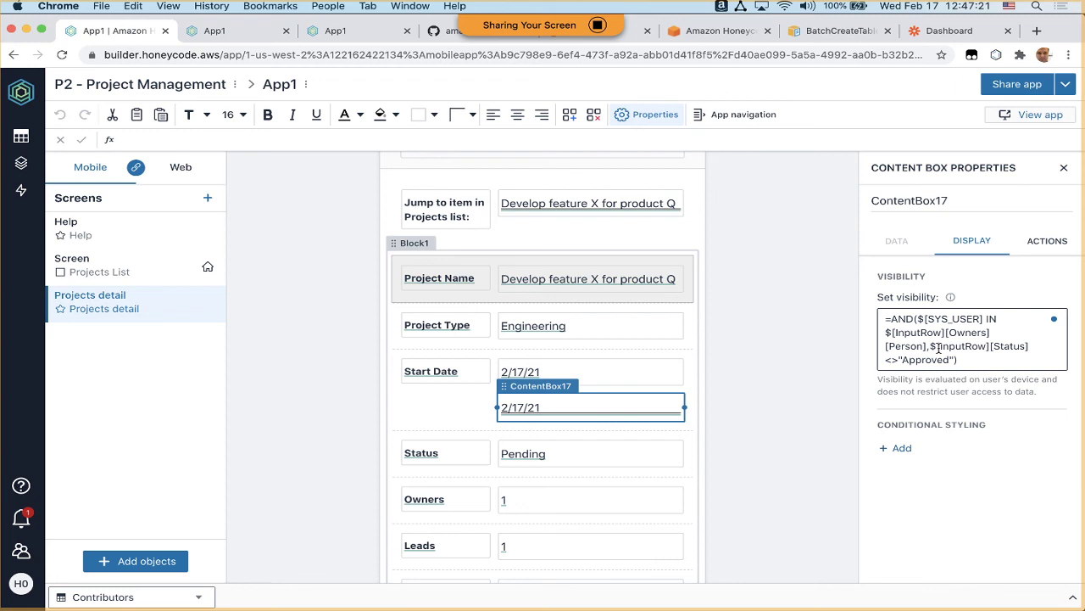
left_click_drag(939, 347, 954, 363)
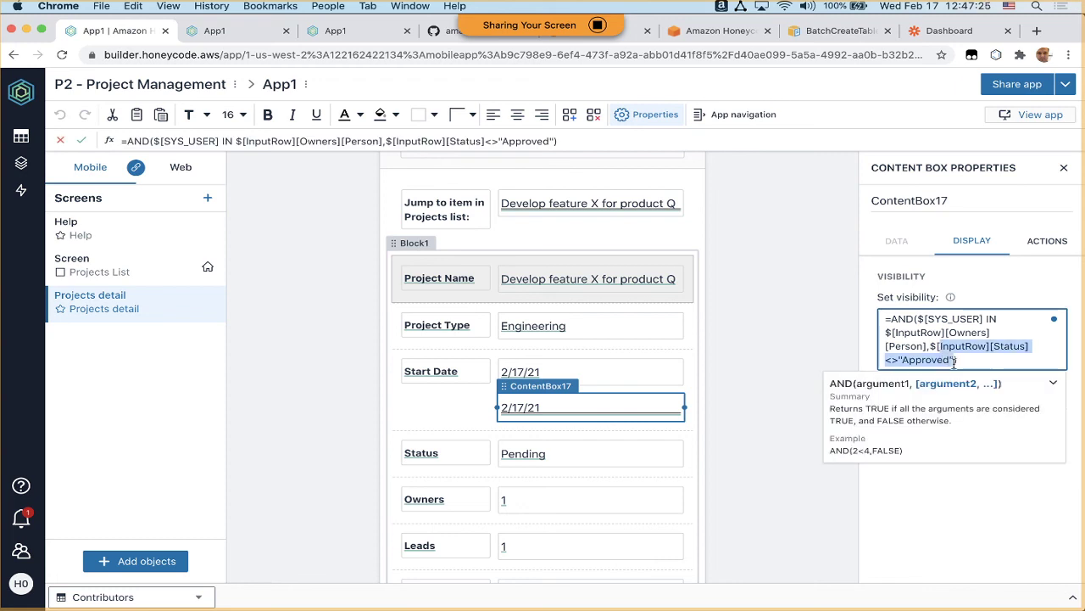
Examine the NOT function in the visibility formula of ContentBox8, the first Start Date box.
left_click(650, 381)
left_click(653, 386)
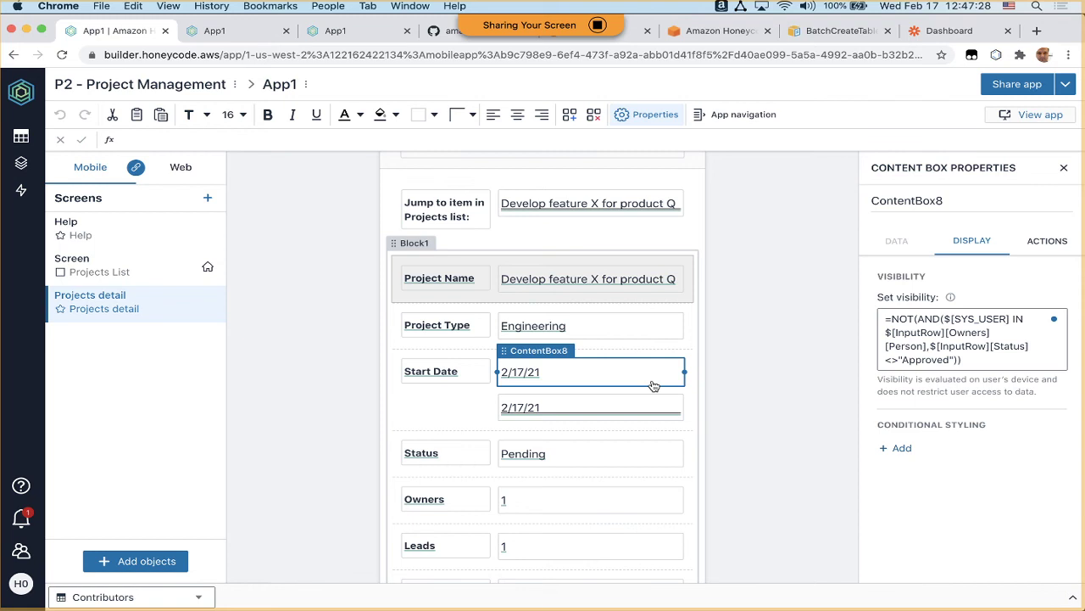
double_click(917, 319)
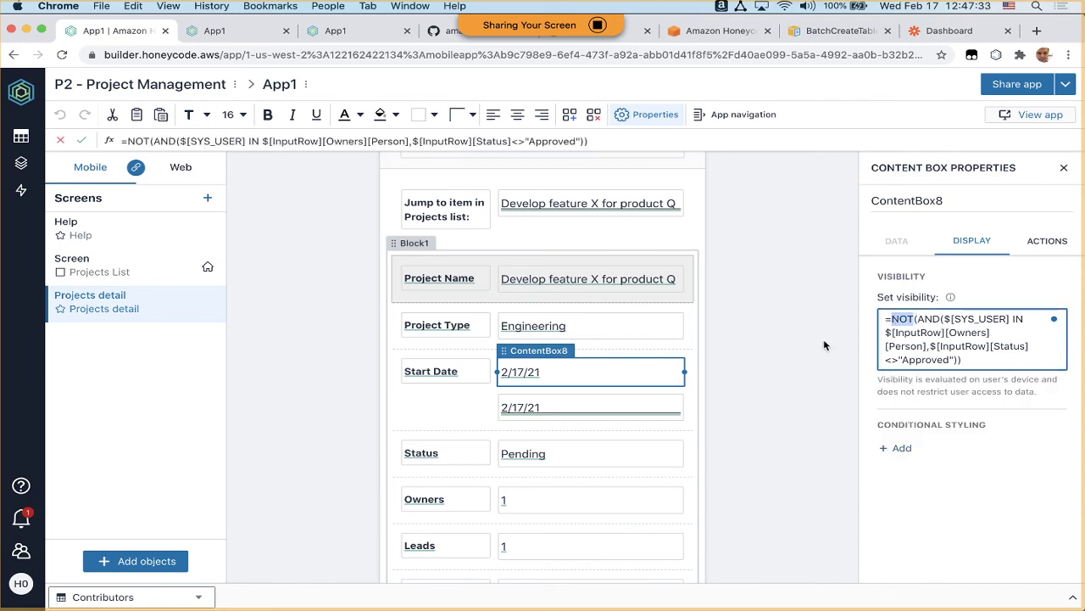
left_click(684, 375)
left_click(683, 373)
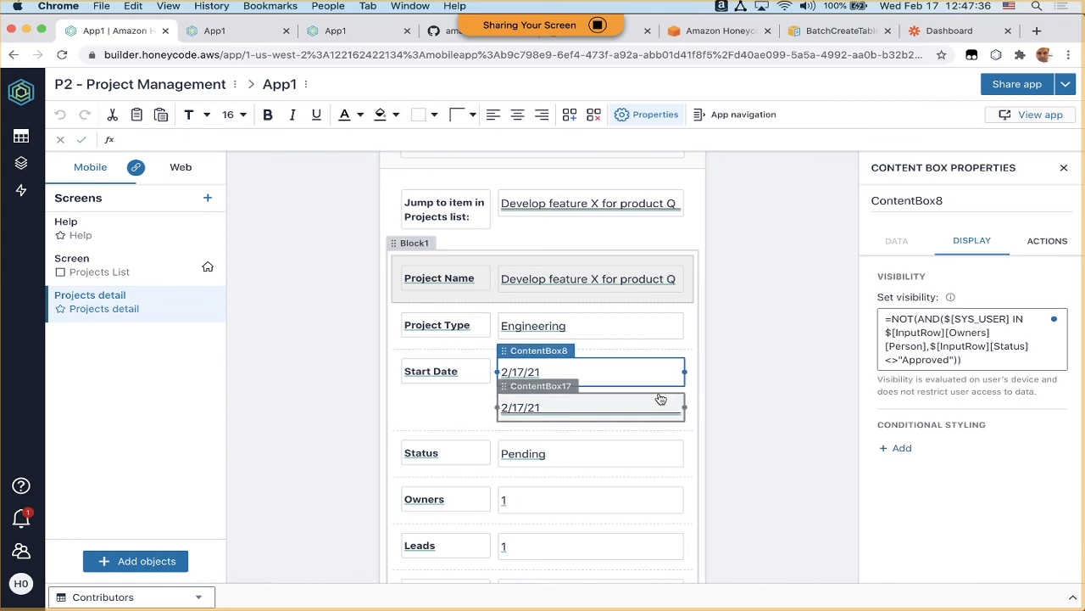
Compare the full visibility formulas of ContentBox17 and ContentBox8 under Start Date.
left_click(660, 399)
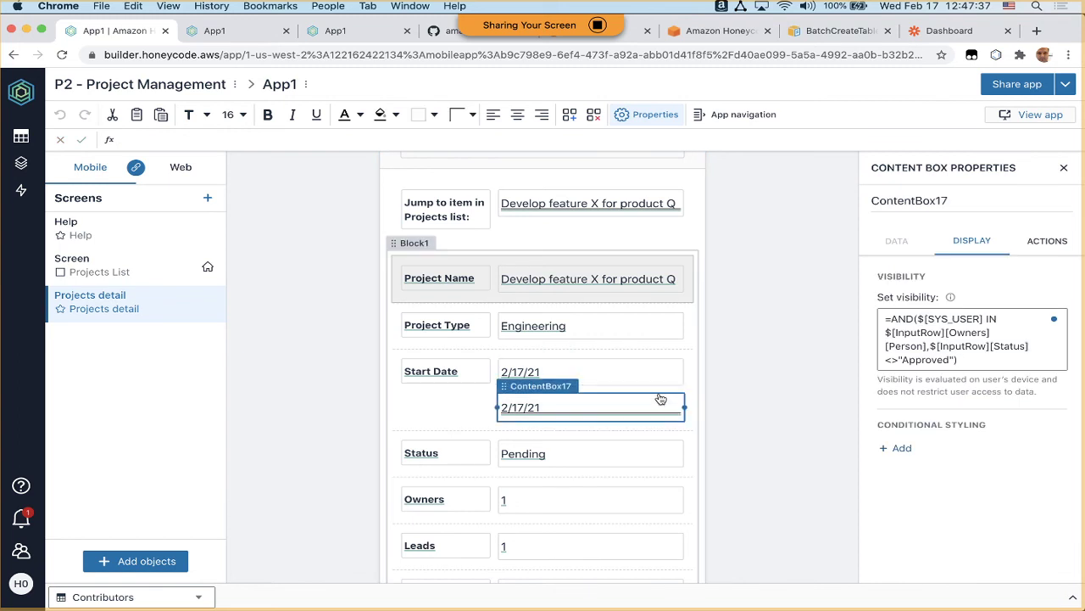
left_click(661, 377)
left_click_drag(967, 361, 884, 318)
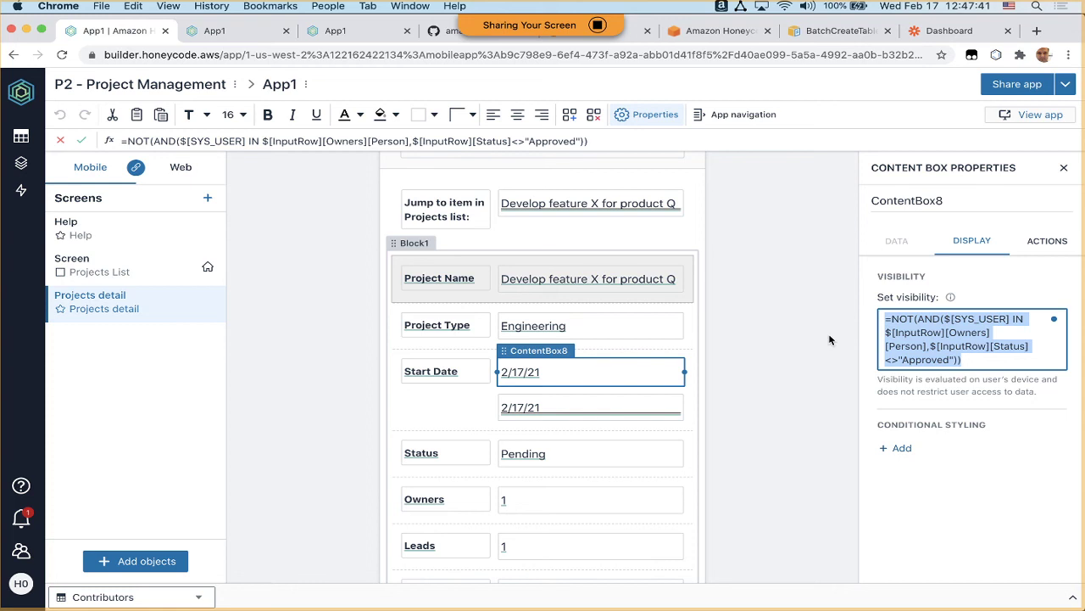
left_click(649, 399)
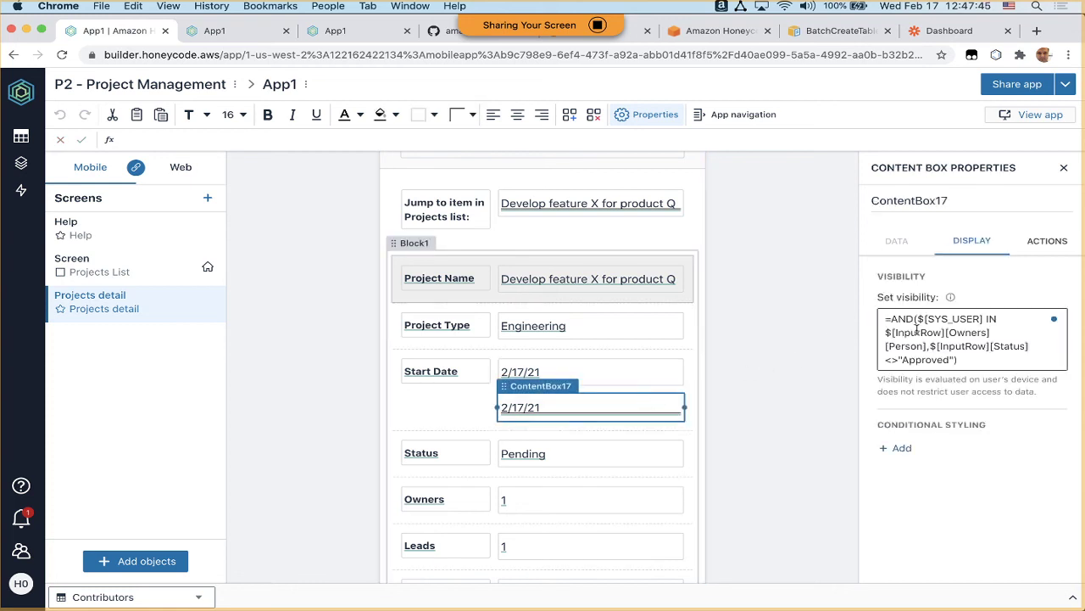
left_click(684, 383)
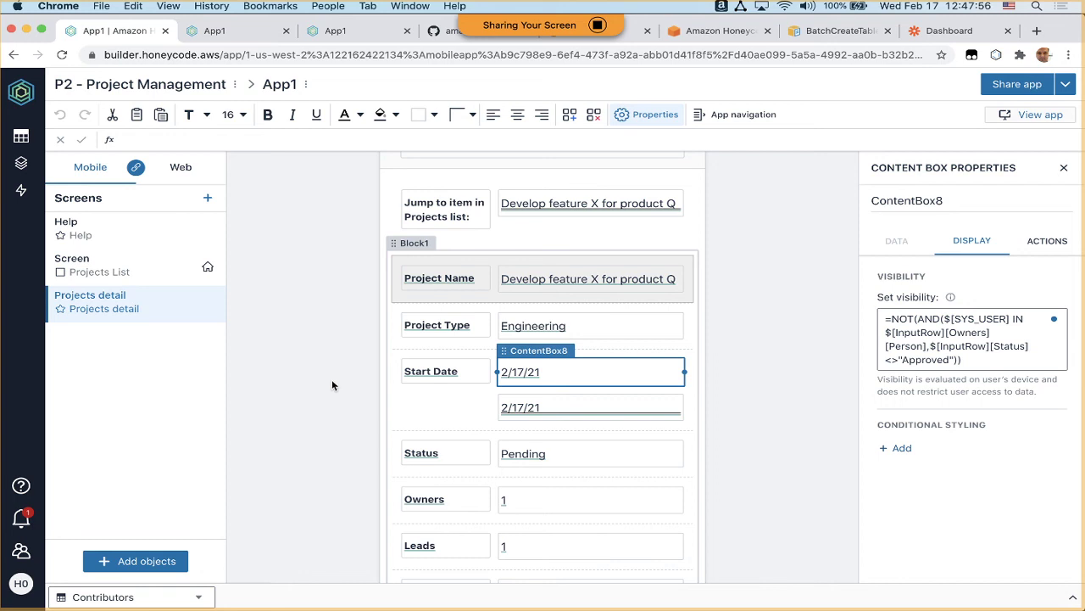
Add a Program Manager role with level Admin as a new row in the Roles table.
left_click(32, 142)
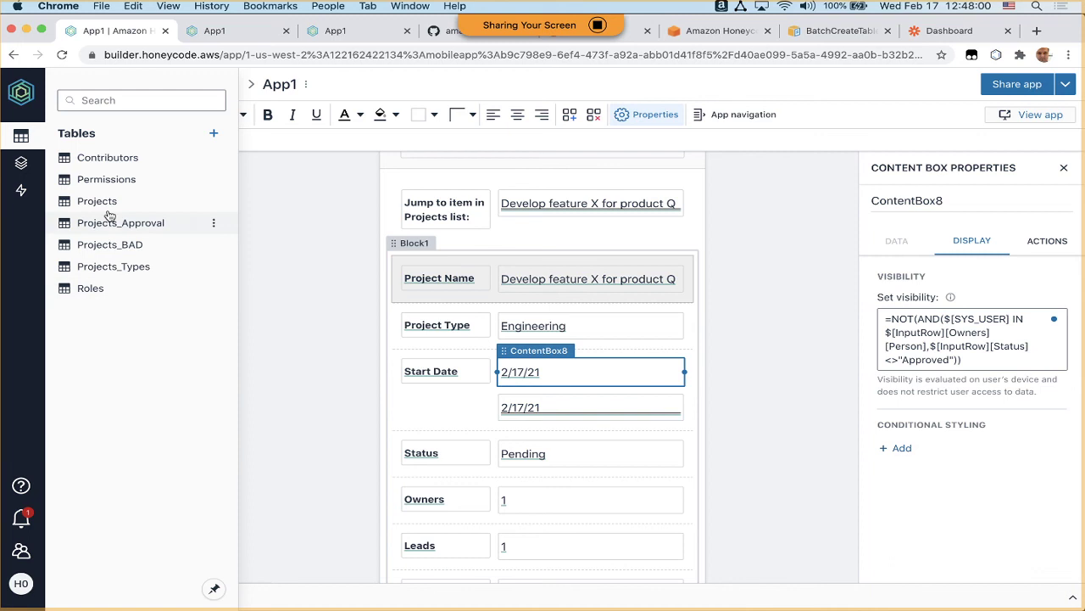
left_click(119, 165)
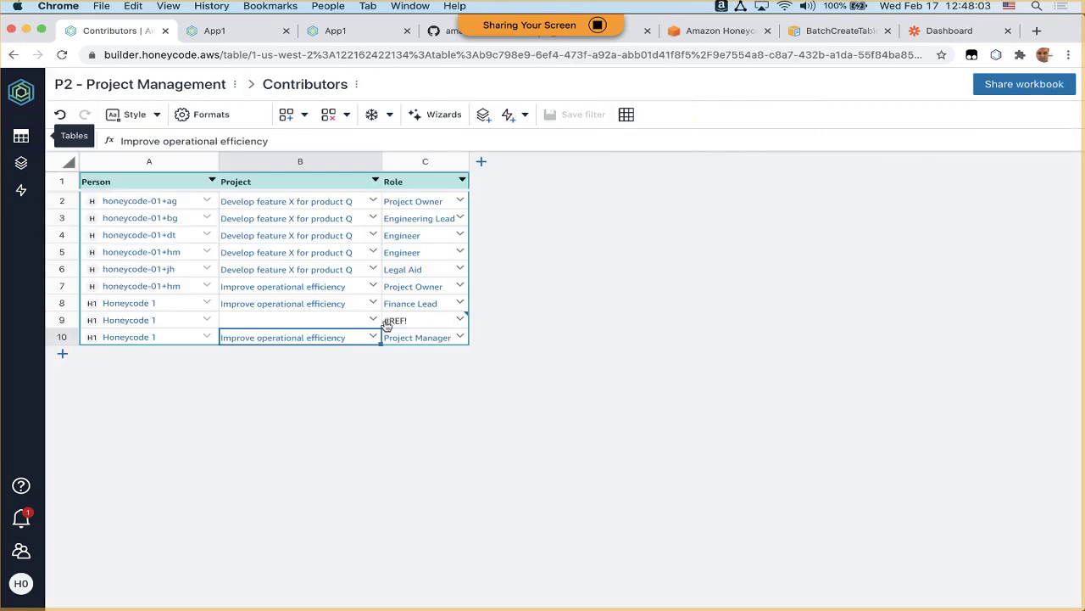
left_click(30, 144)
left_click(93, 289)
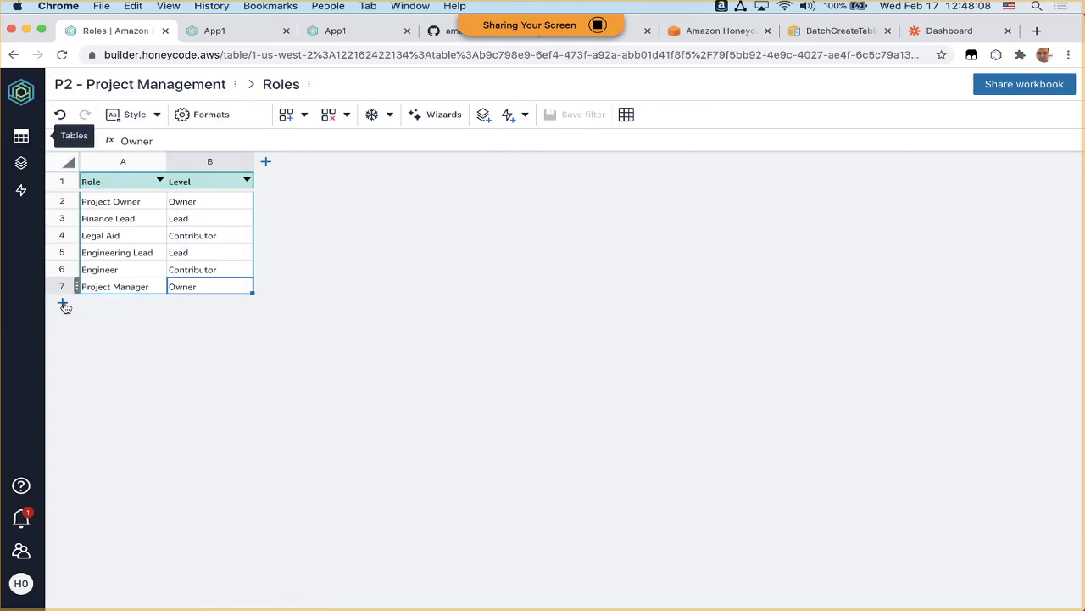
left_click(64, 305)
double_click(104, 303)
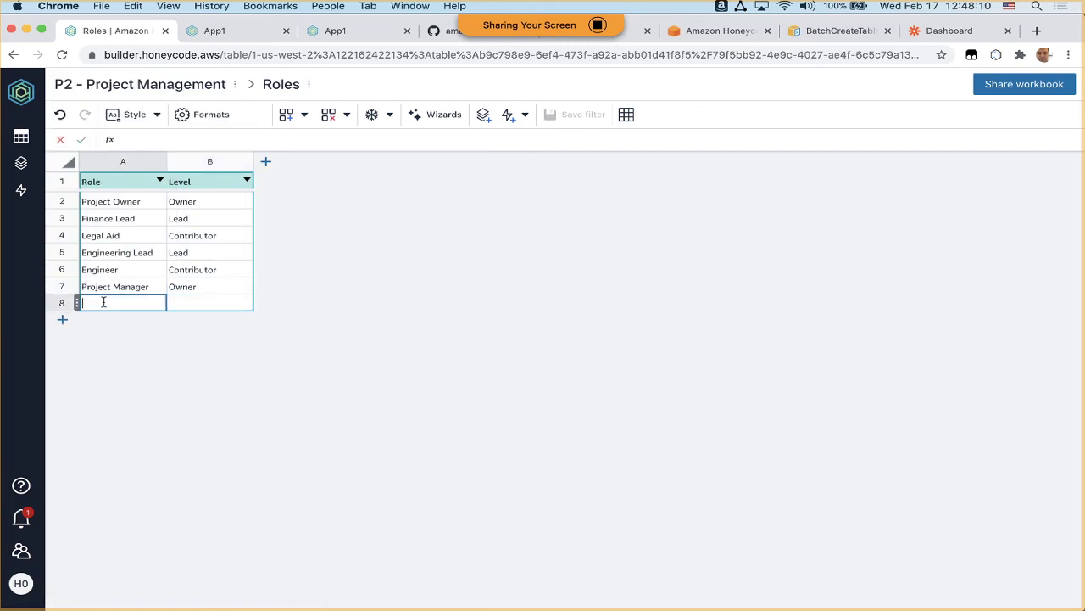
type("Program Manag")
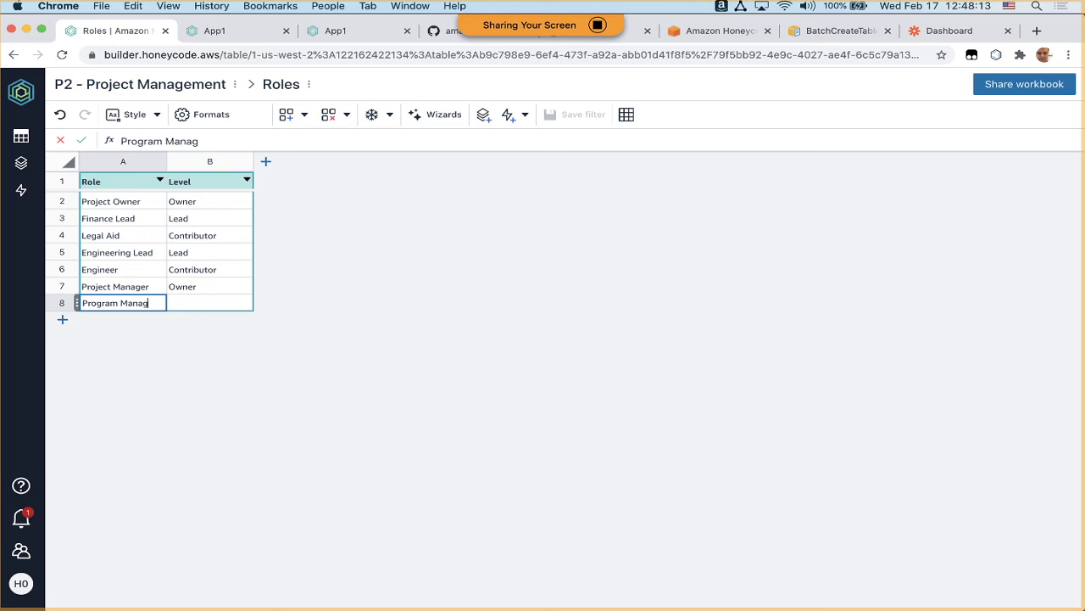
type("er")
key("Tab")
type("Admin")
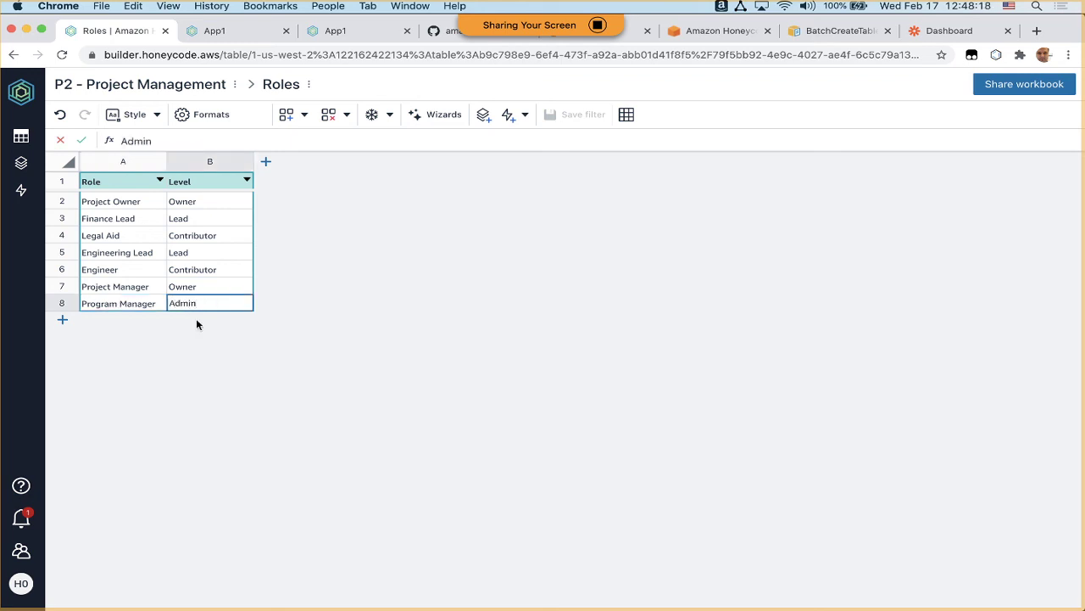
left_click(151, 290)
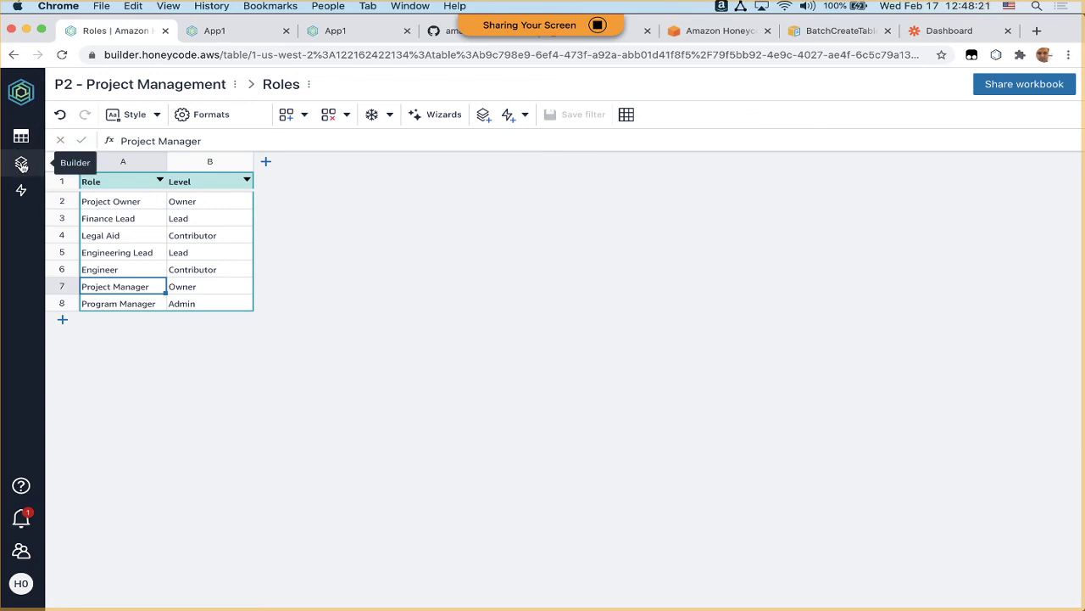
Examine the visibility formula on the Administrator Functions block of App1's Help screen, especially its SYS_USER and Admin arguments.
left_click(21, 165)
left_click(90, 159)
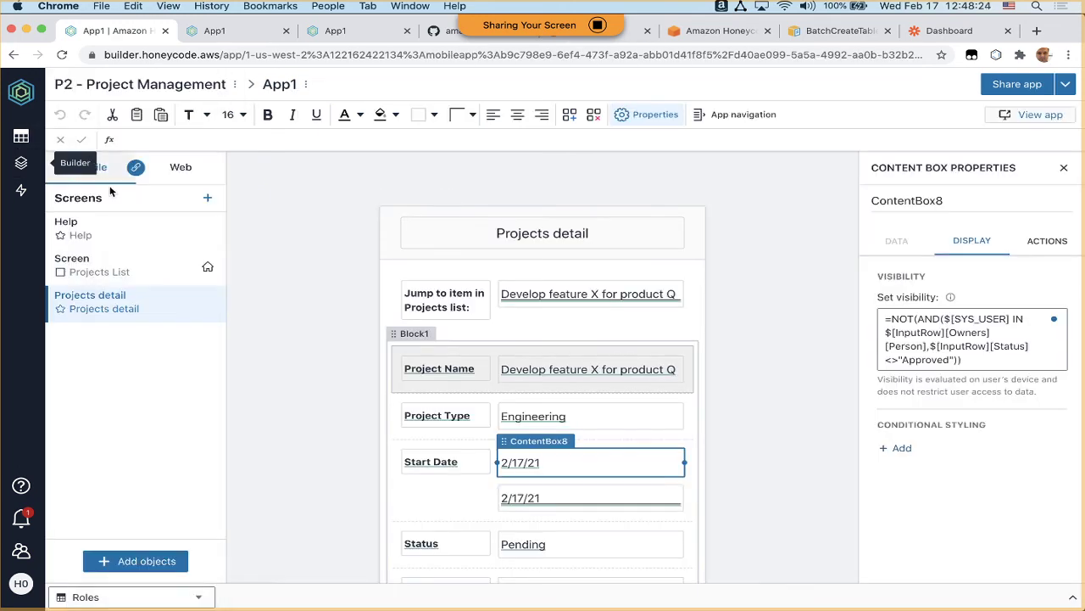
left_click(118, 232)
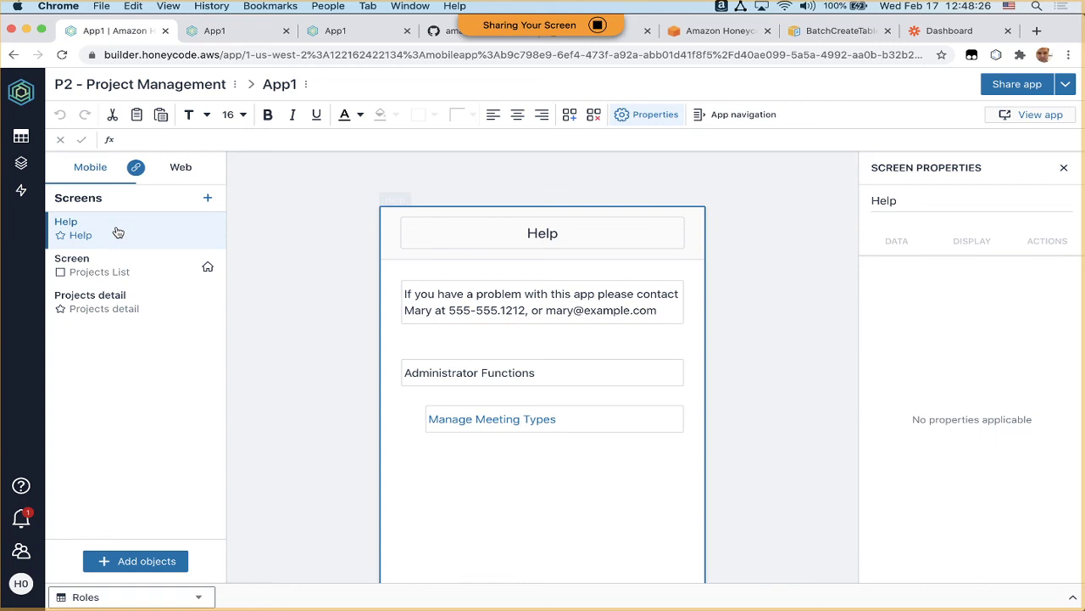
left_click(391, 344)
left_click(980, 245)
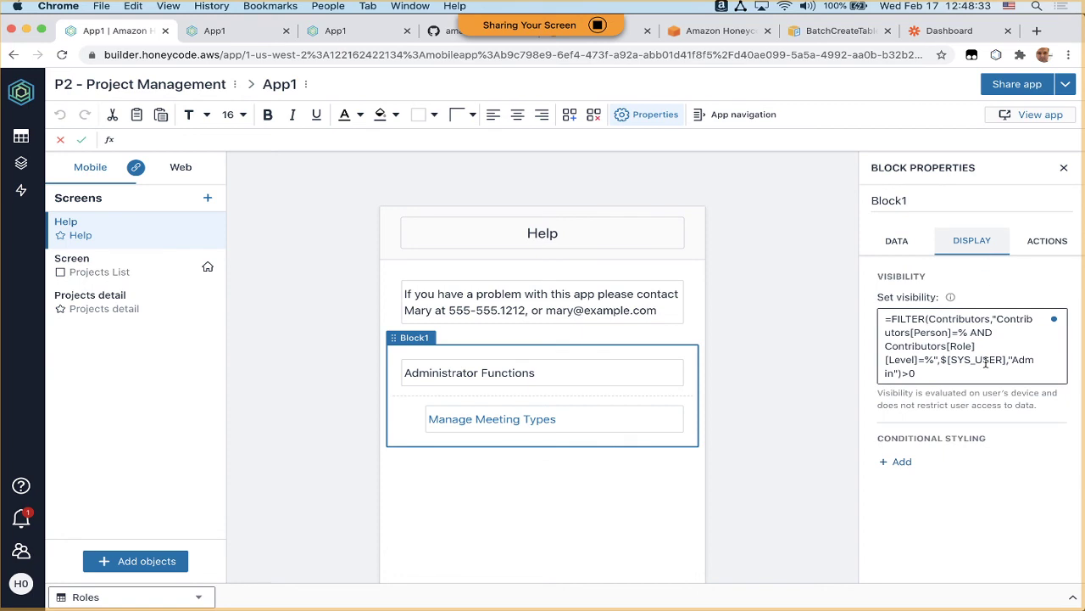
left_click_drag(935, 360, 940, 371)
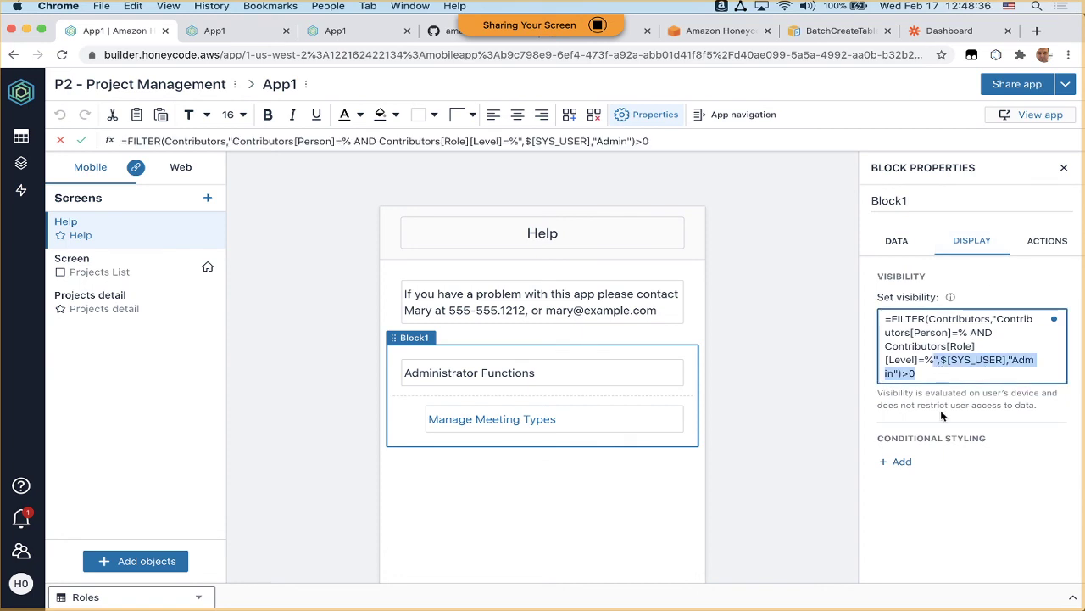
left_click(809, 412)
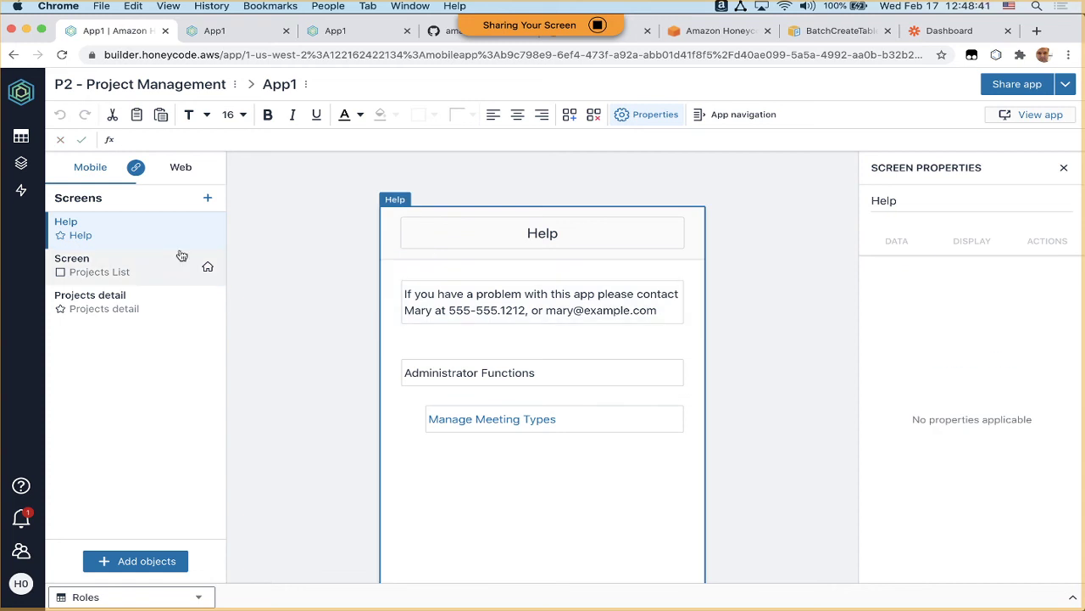
Open the Projects table and review its Owners, Leads and Contributors filter columns.
mouse_move(21, 136)
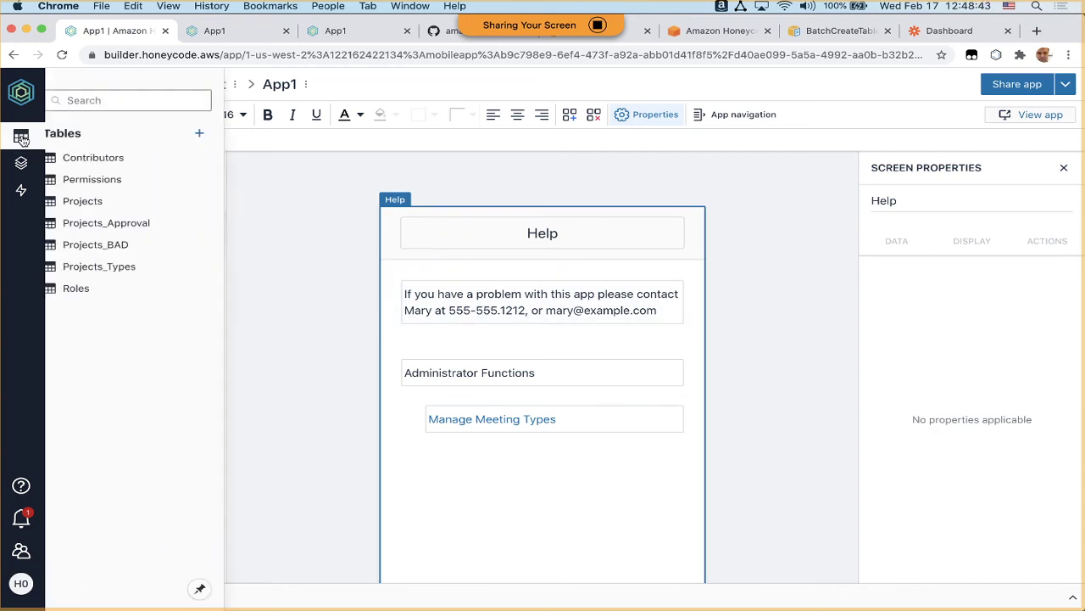
left_click(135, 207)
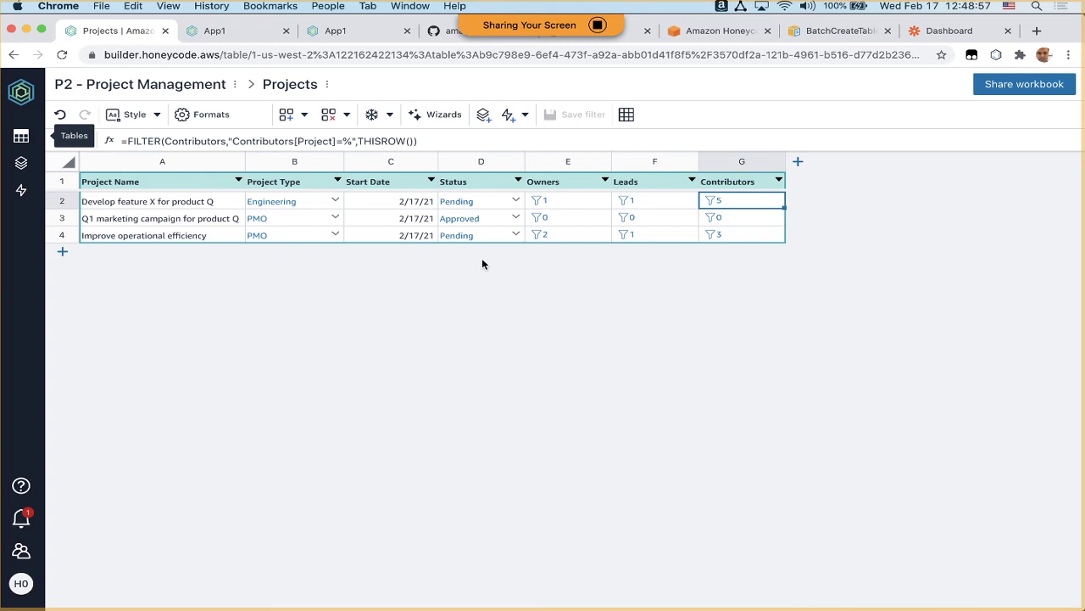
key("super+Tab")
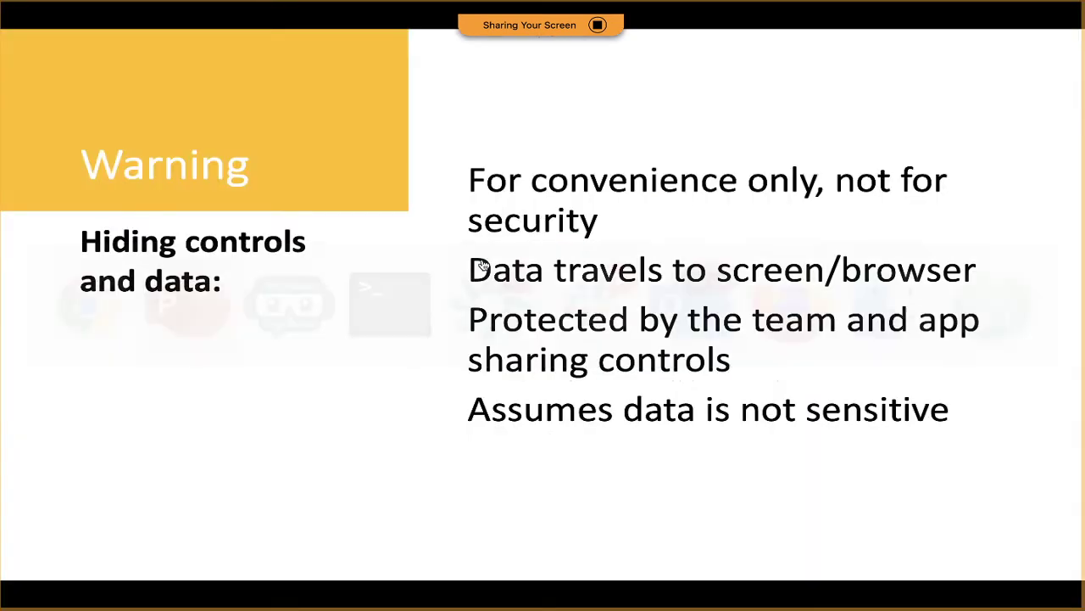
key("Right")
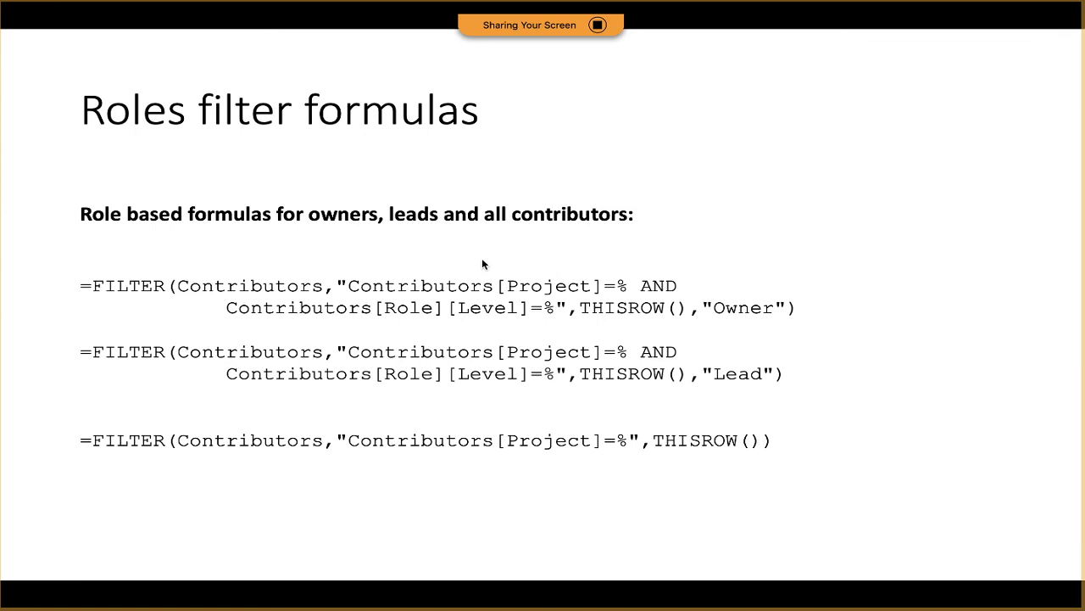
key("Right")
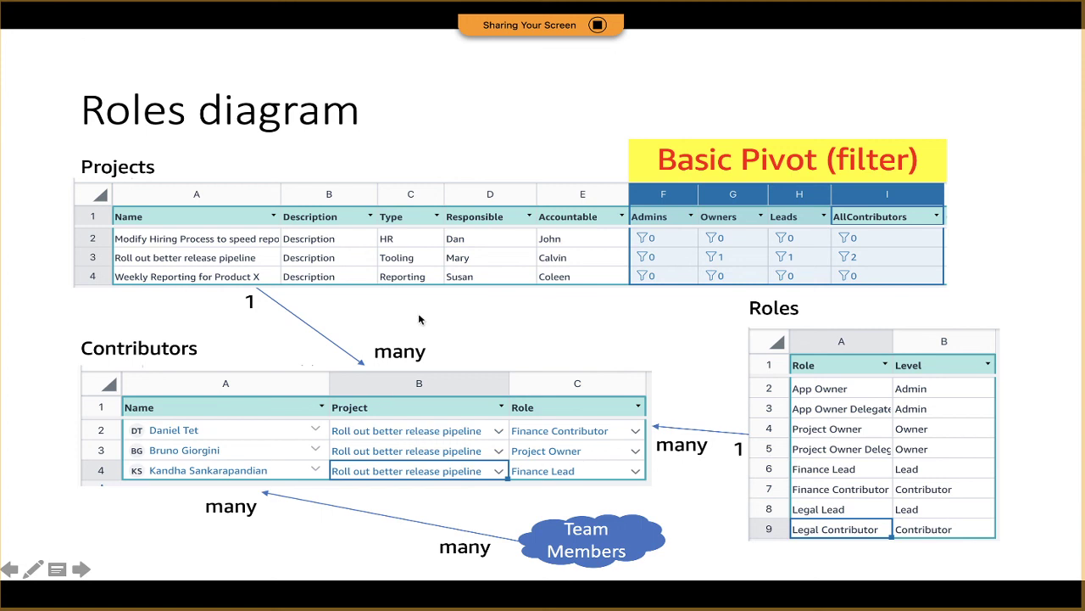
key("Right")
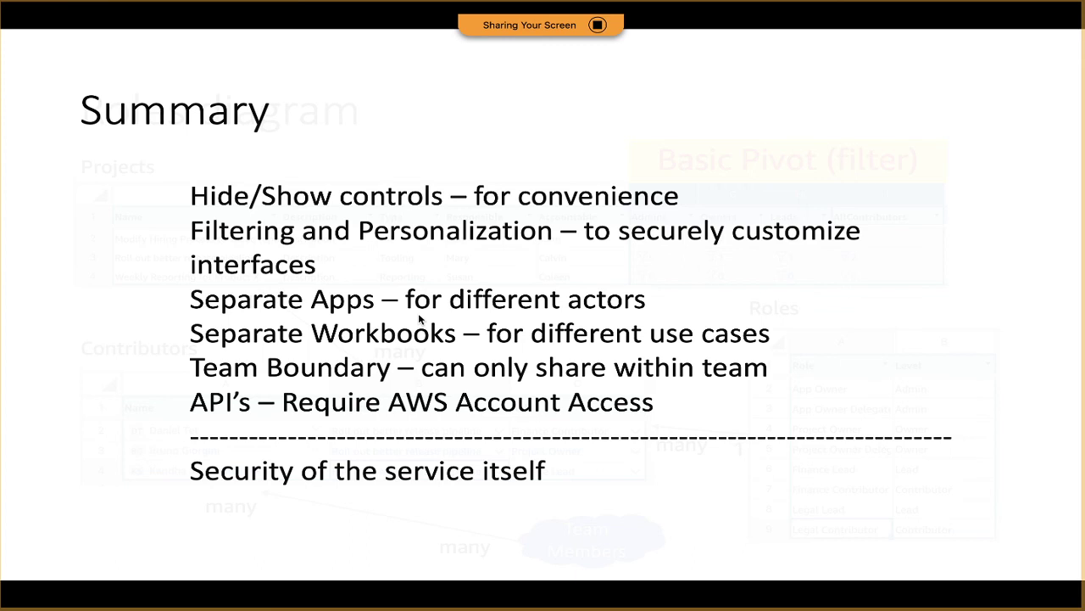
Switch back to Chrome and review the Contributors table of the P2 - Project Management workbook.
key("super+Tab")
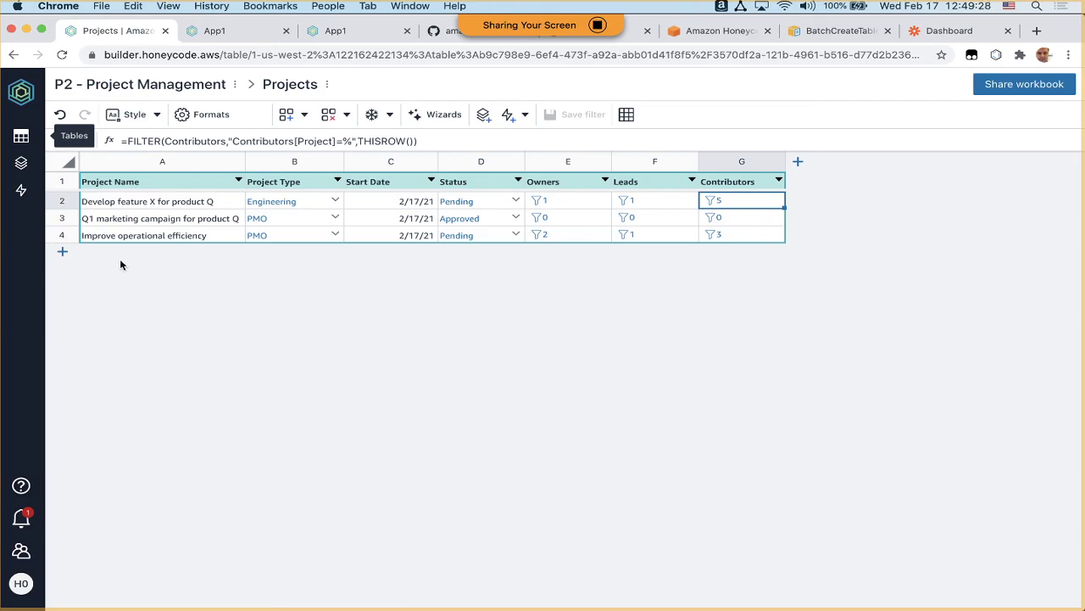
left_click(22, 139)
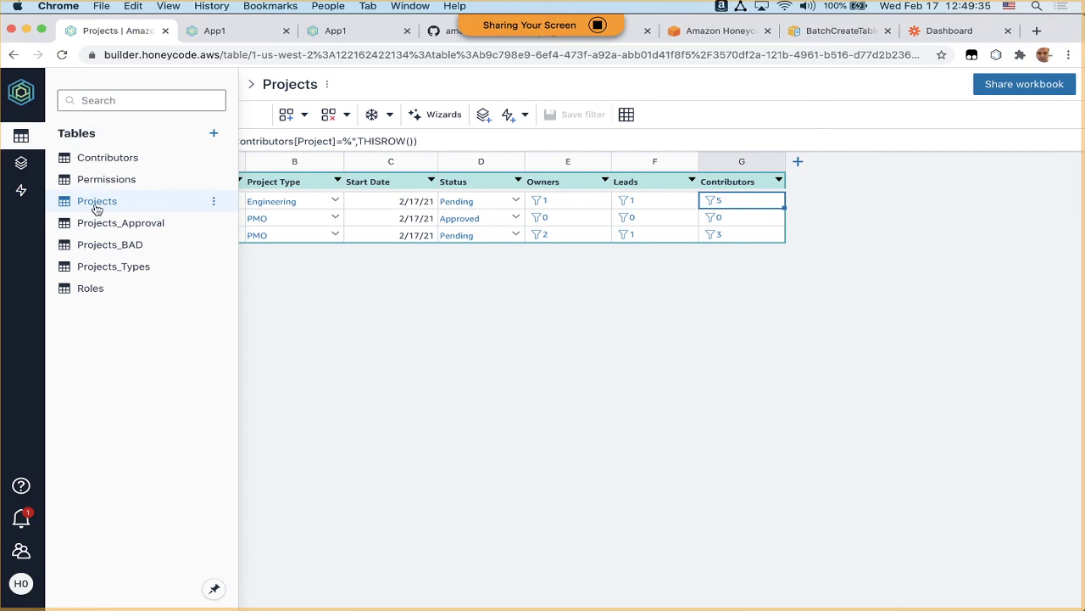
left_click(122, 157)
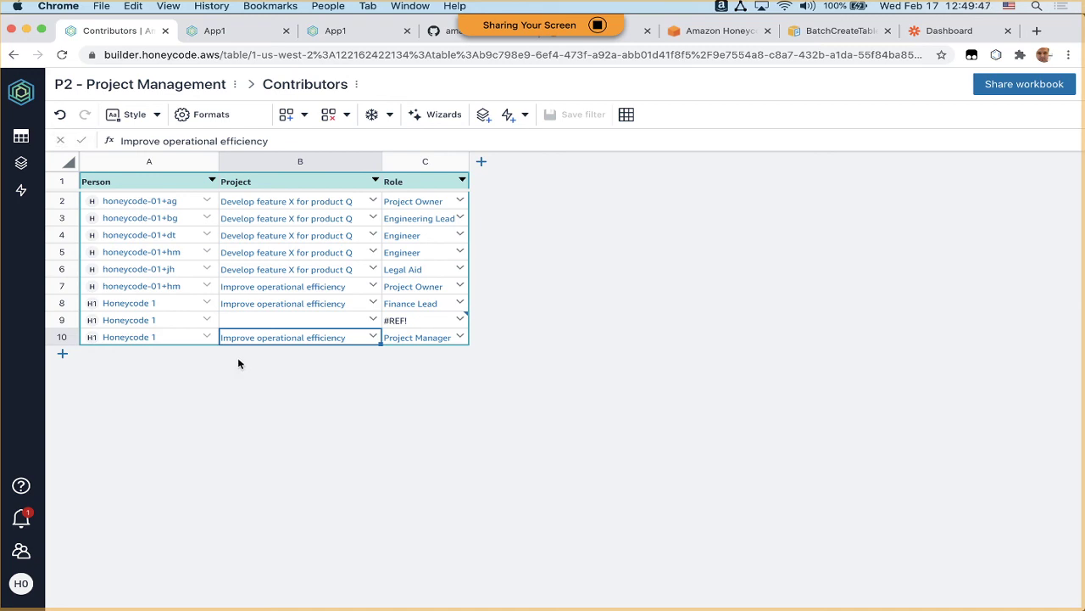
Open the P3 - Project Management workbook from My Drive and view its Contributors table.
left_click(19, 91)
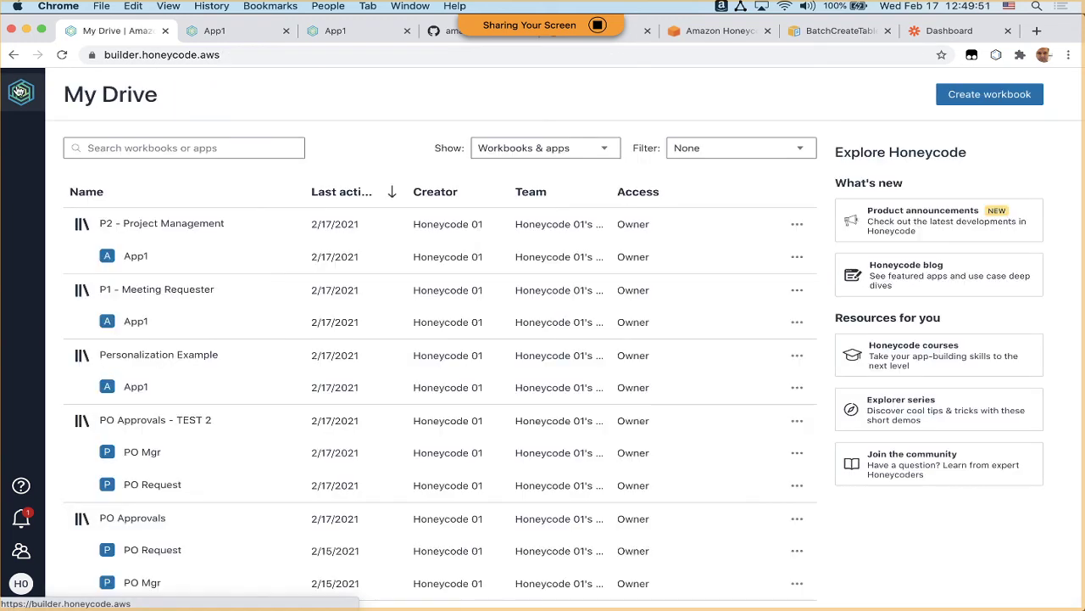
scroll(157, 283, "down", 3)
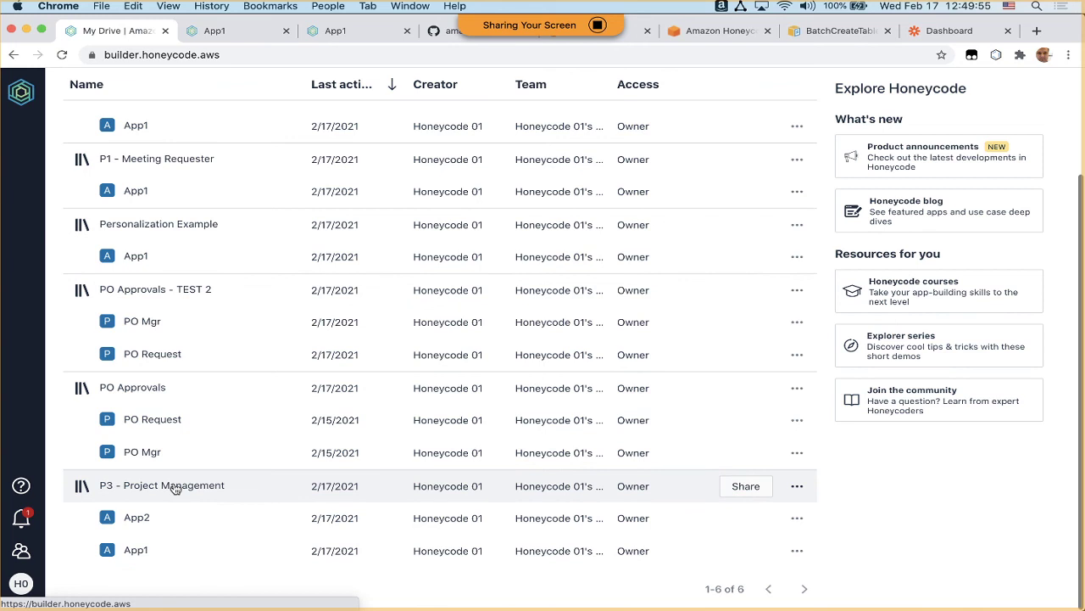
left_click(175, 487)
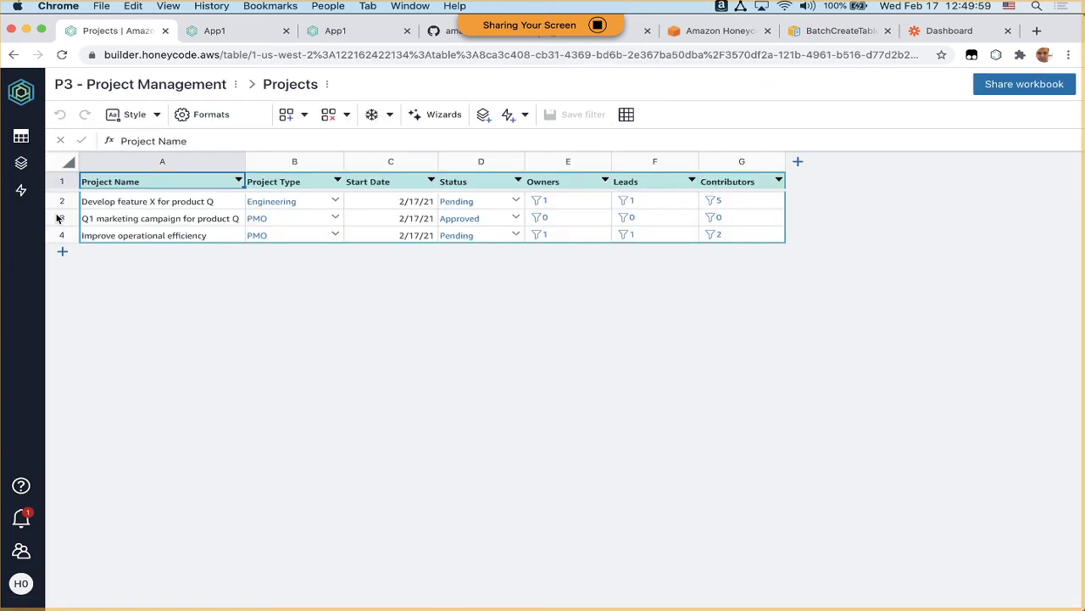
mouse_move(21, 136)
left_click(118, 158)
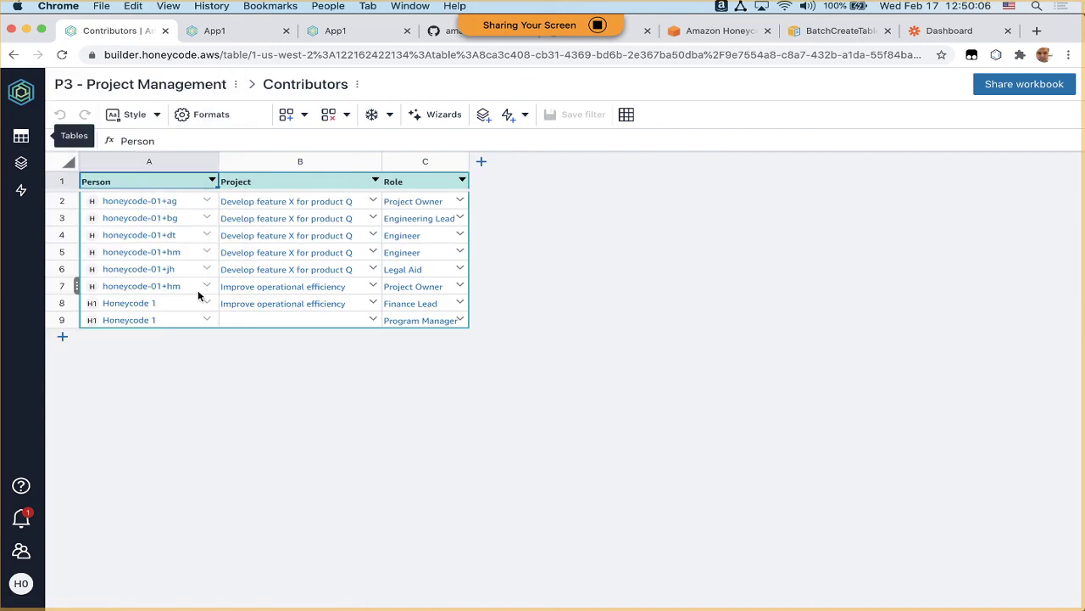
Open the ContributorsTemplate table and widen its ProjectType column.
left_click(21, 136)
left_click(121, 179)
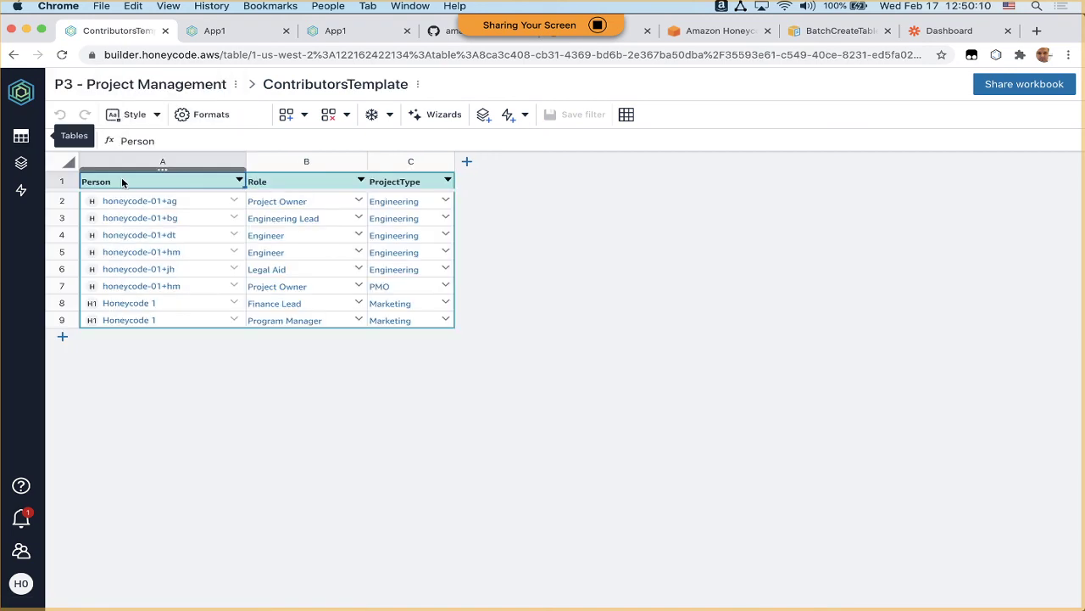
left_click(135, 203)
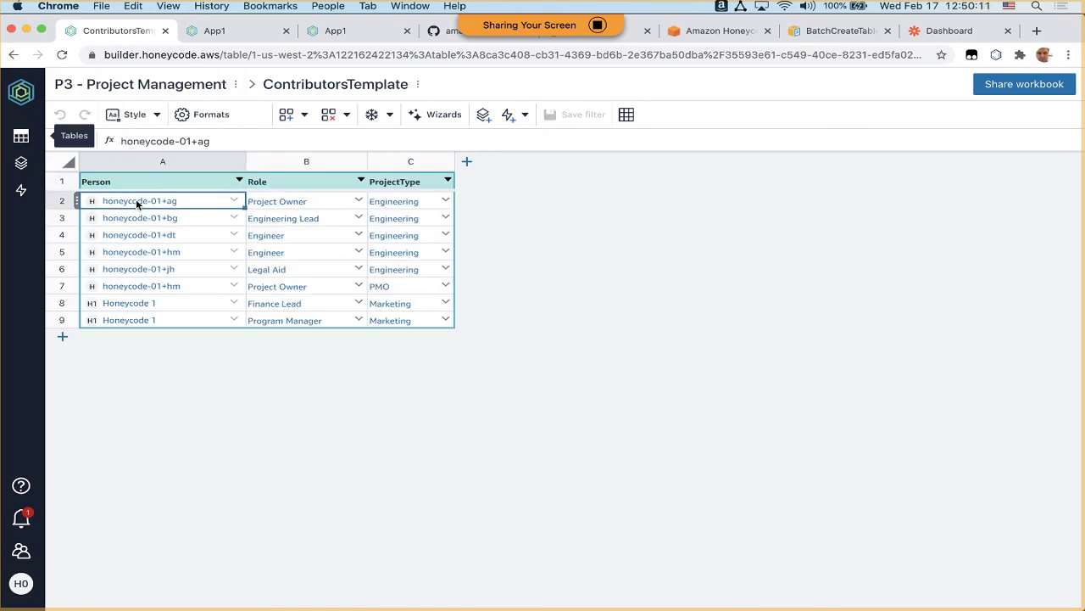
left_click(297, 181)
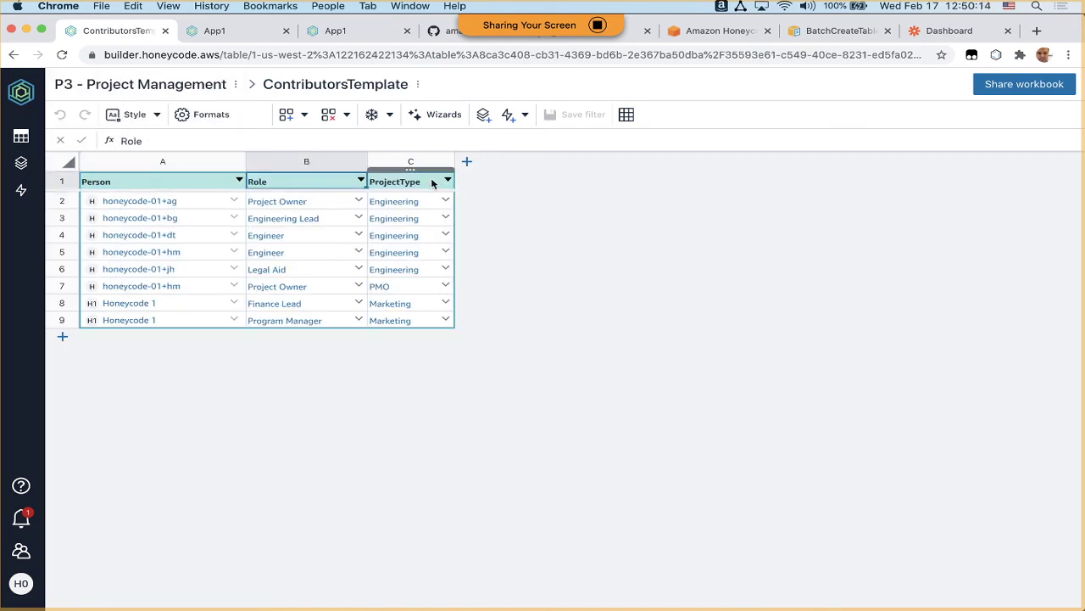
left_click_drag(456, 161, 501, 162)
Examine the Engineering rows and the Person and Role columns of ContributorsTemplate, and return to the Contributors table.
left_click_drag(441, 201, 437, 269)
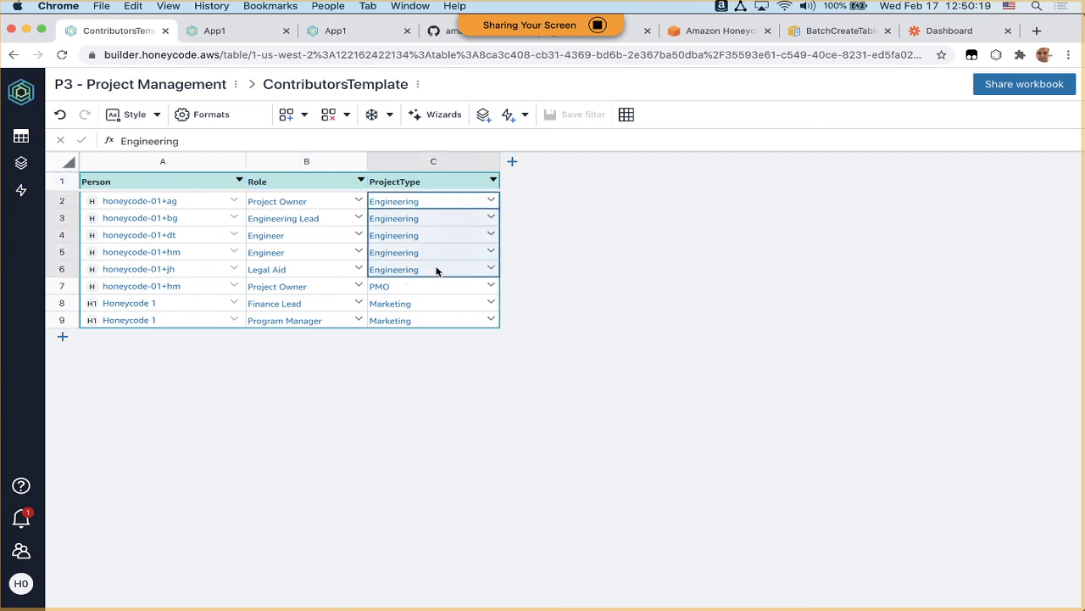
left_click_drag(436, 269, 215, 269)
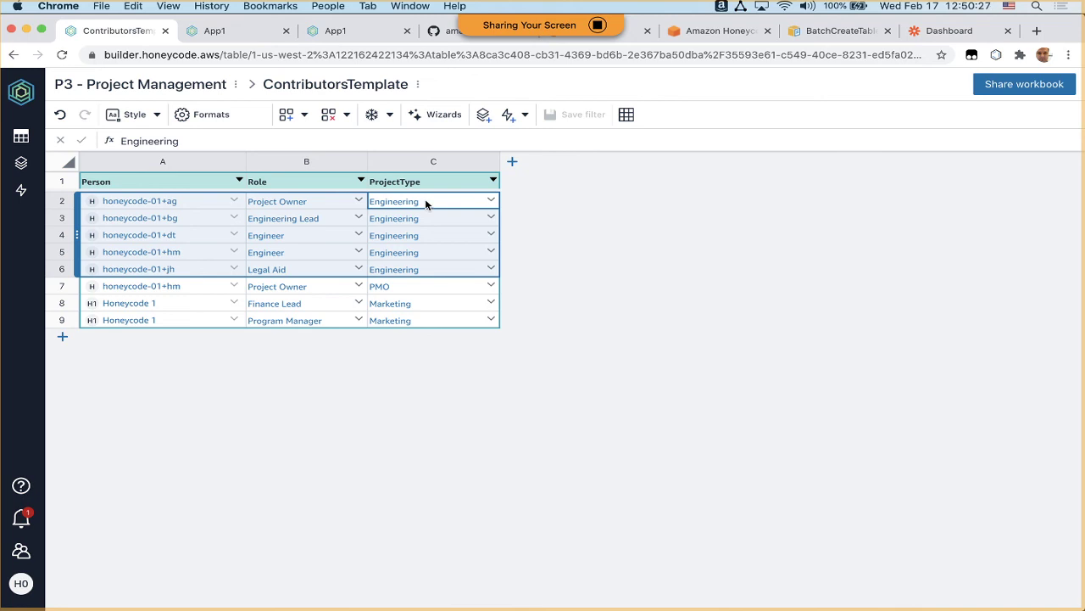
left_click_drag(318, 166, 223, 163)
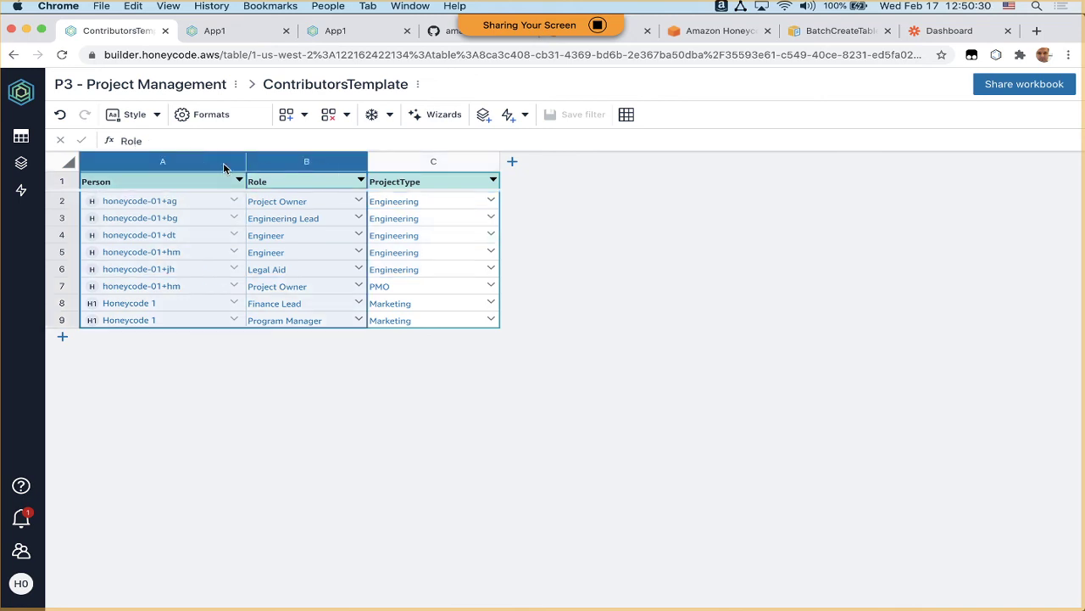
left_click(25, 140)
left_click(114, 155)
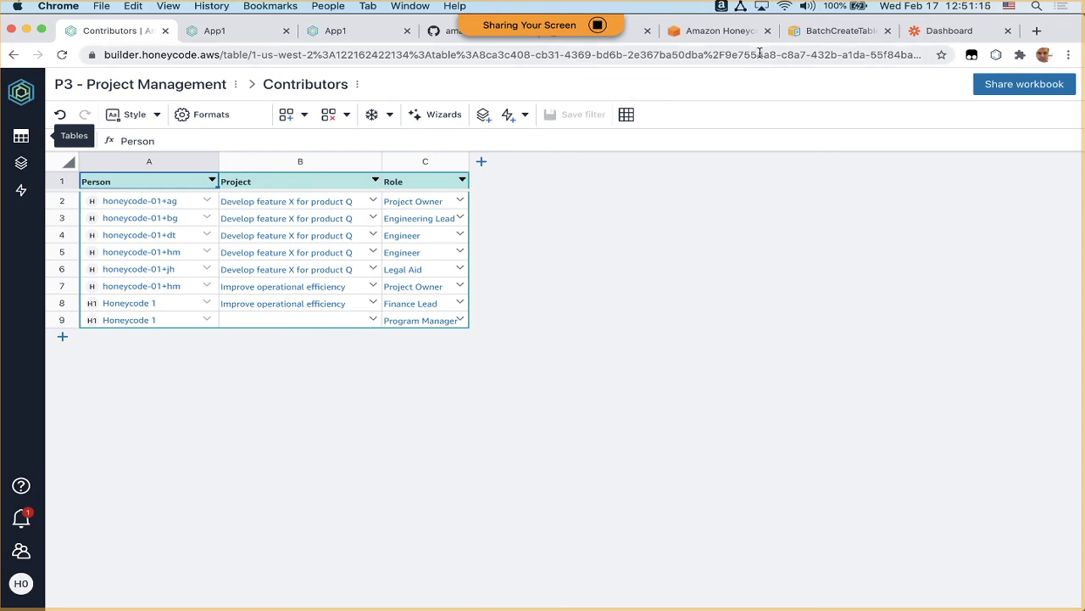
Bring up the BatchCreateTableRows API reference, switch to Terminal and clear its screen.
left_click(838, 31)
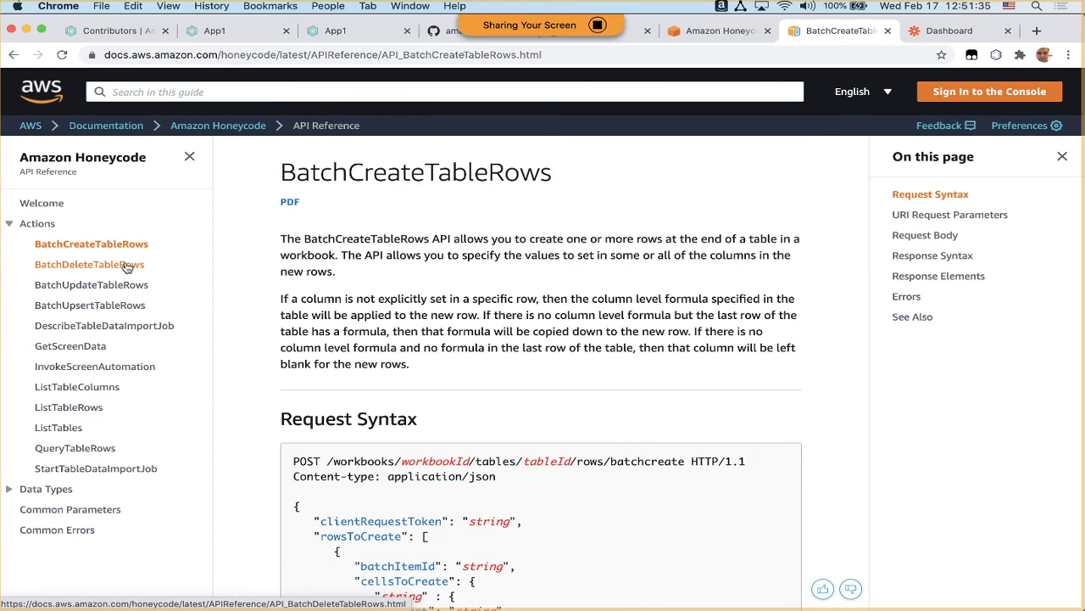
key("super+Tab")
key("Return")
key("Return")
key("Return")
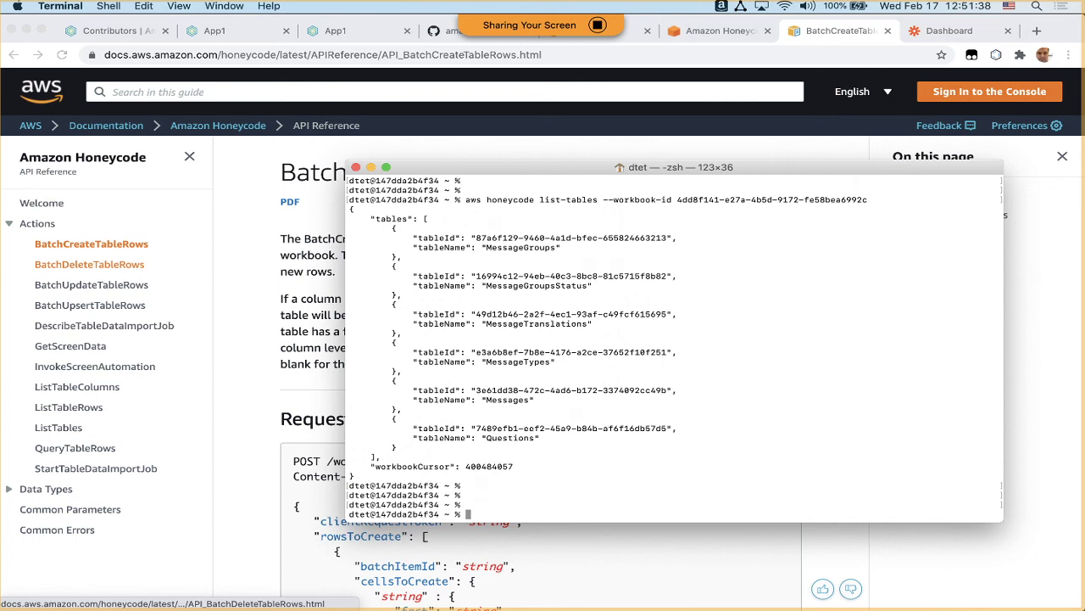
type("clear")
key("Return")
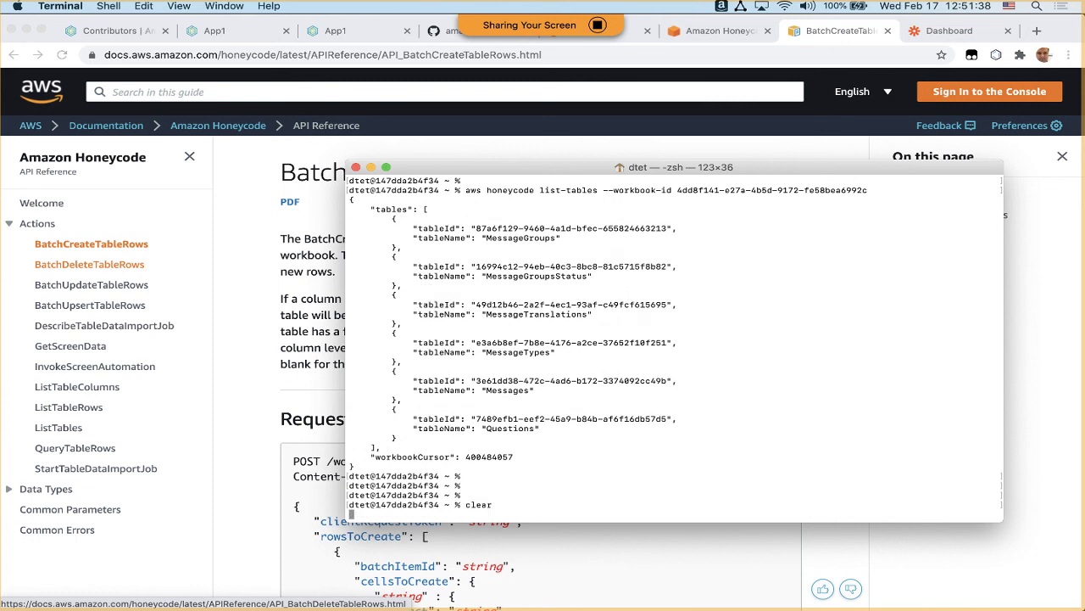
Rerun the aws honeycode list-tables command for the previously used workbook ID.
key("Up")
key("Up")
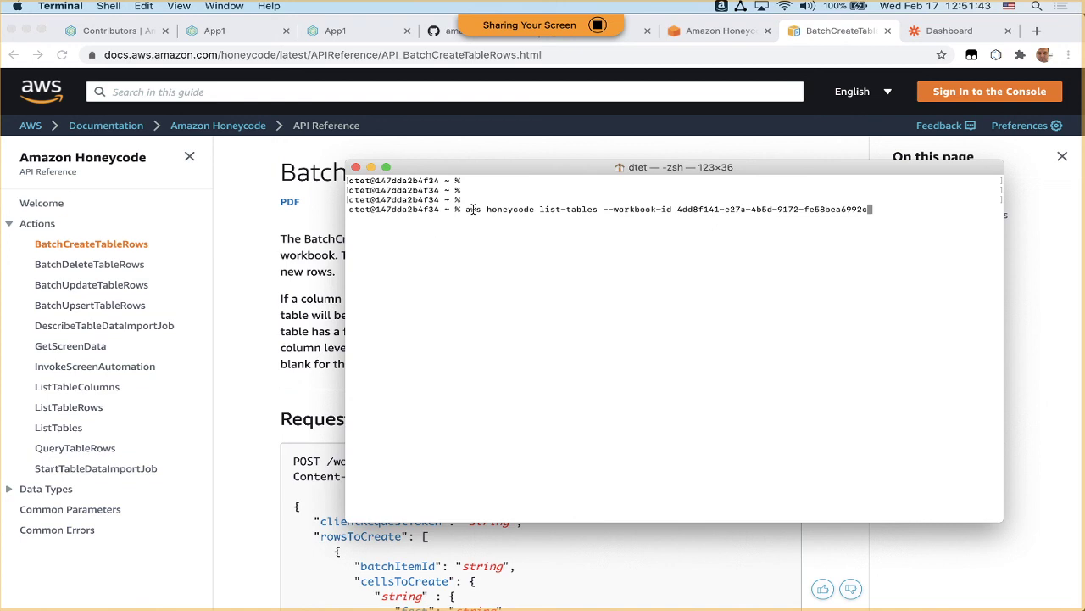
key("Return")
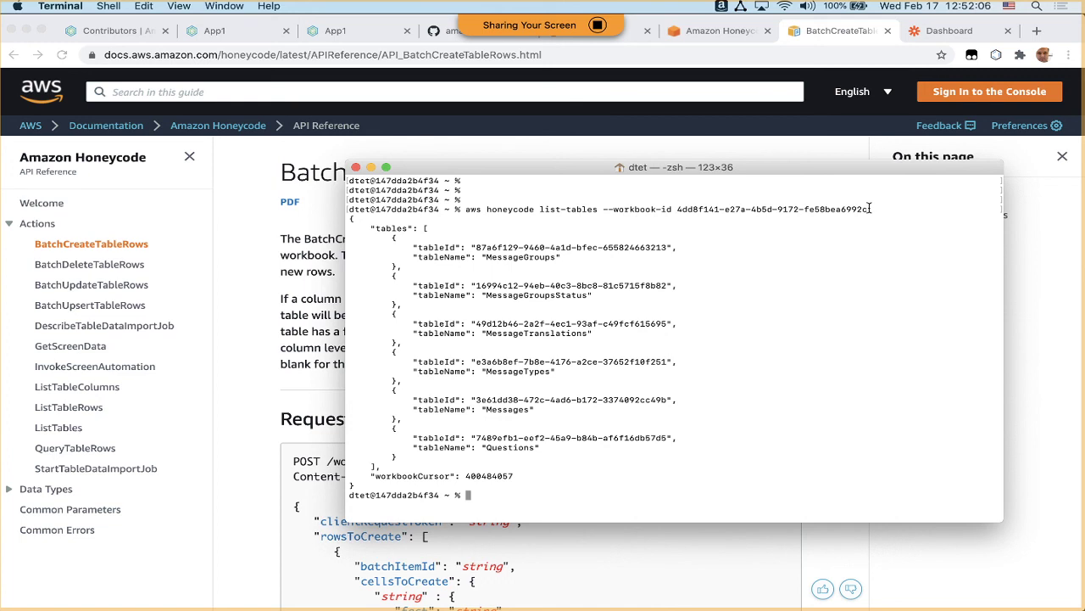
key("Return")
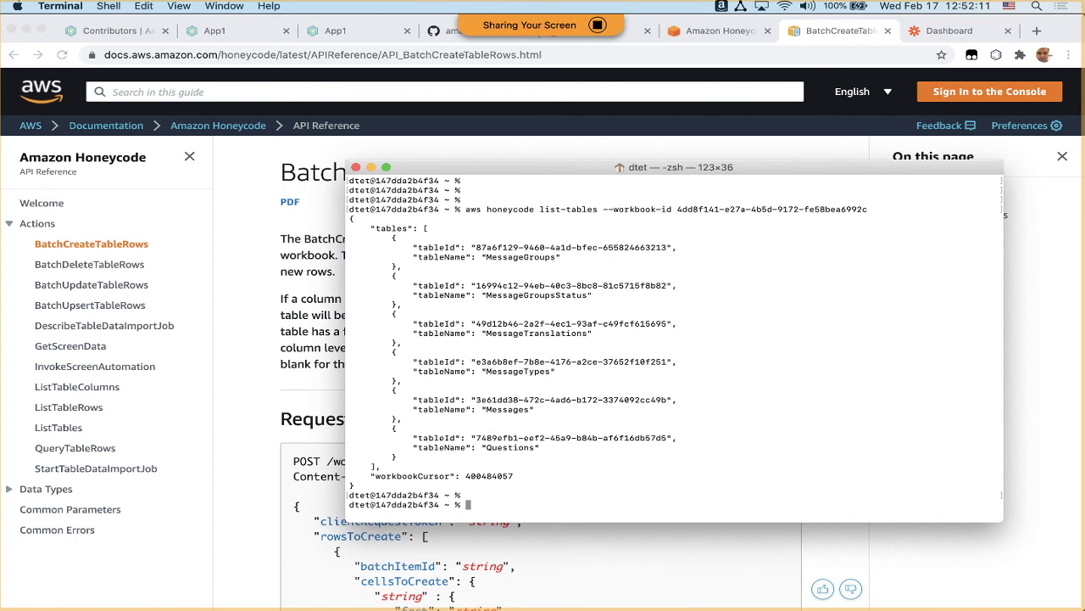
Switch to Chrome, compare the Honeycode console's SSO setup page with the API reference, and view the console's Teams list.
left_click(718, 31)
left_click(718, 30)
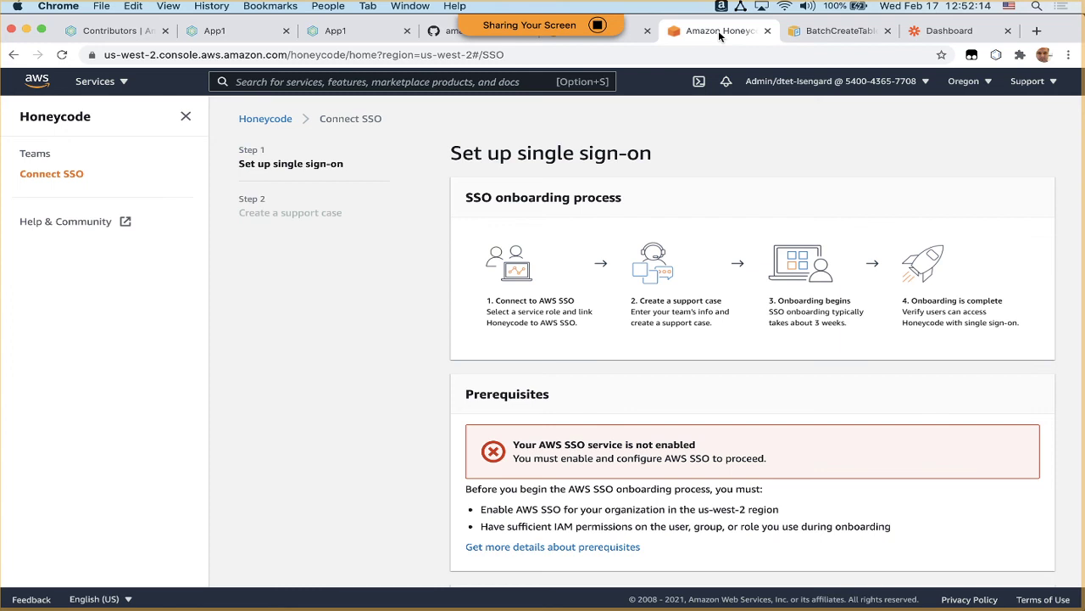
left_click(833, 32)
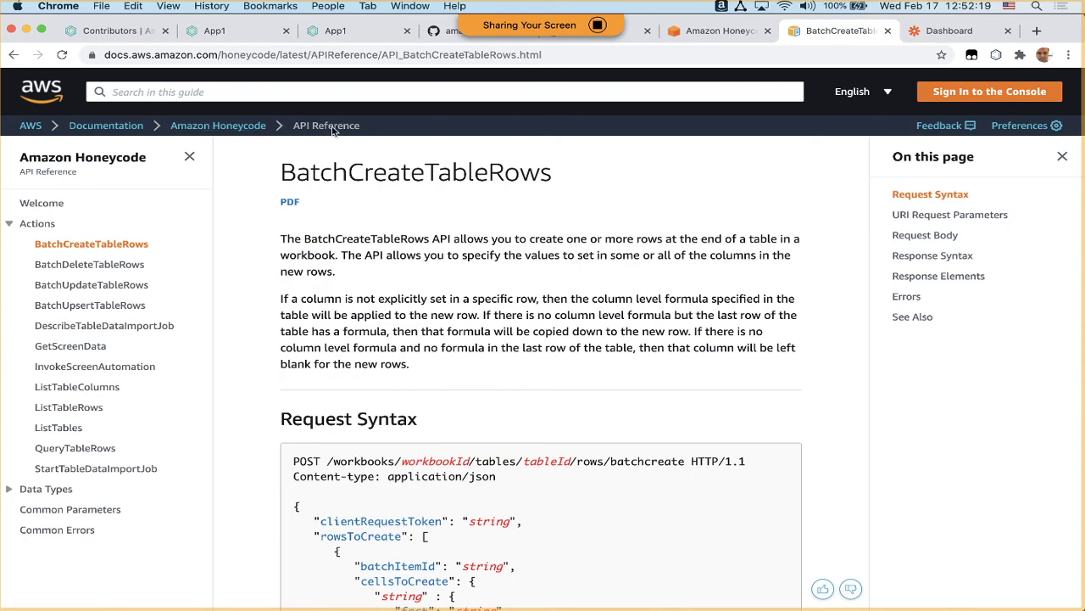
left_click(717, 32)
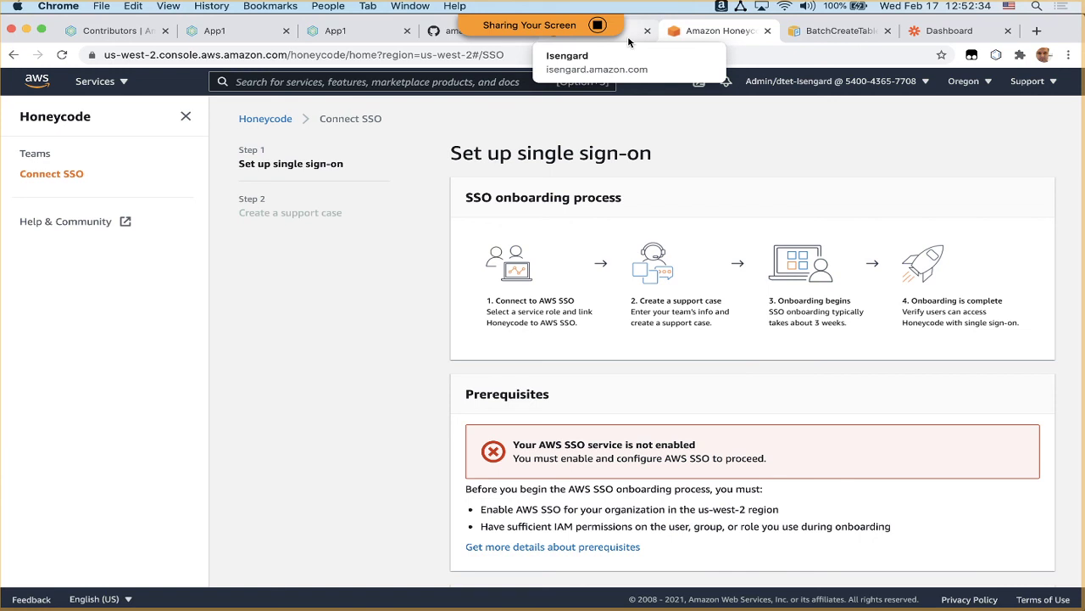
left_click(42, 158)
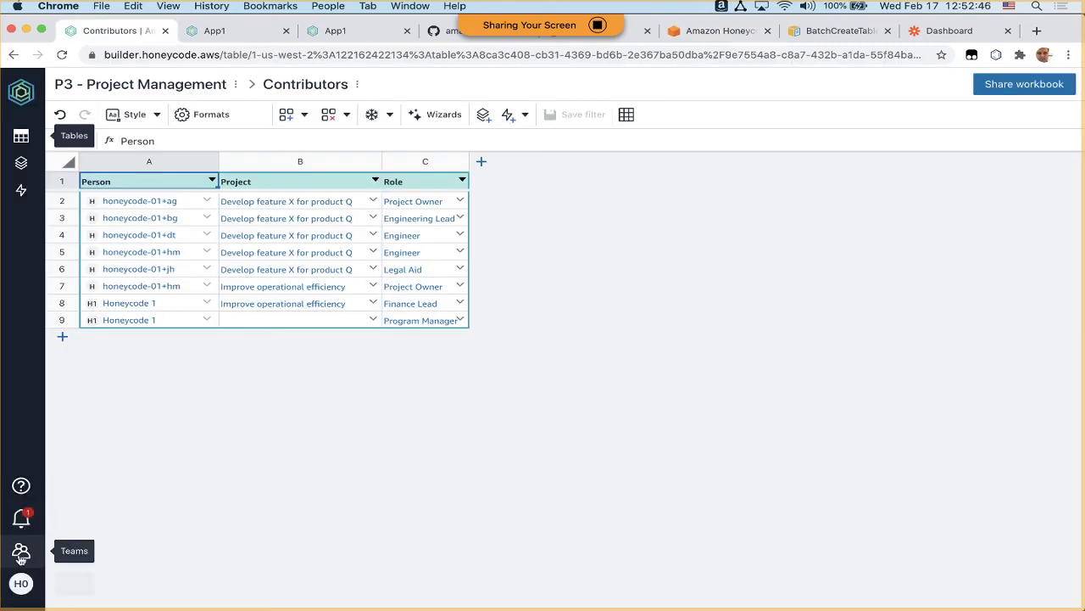
Open the Honeycode 01's Team page in the Honeycode builder and bring up the form for connecting an AWS account.
left_click(21, 551)
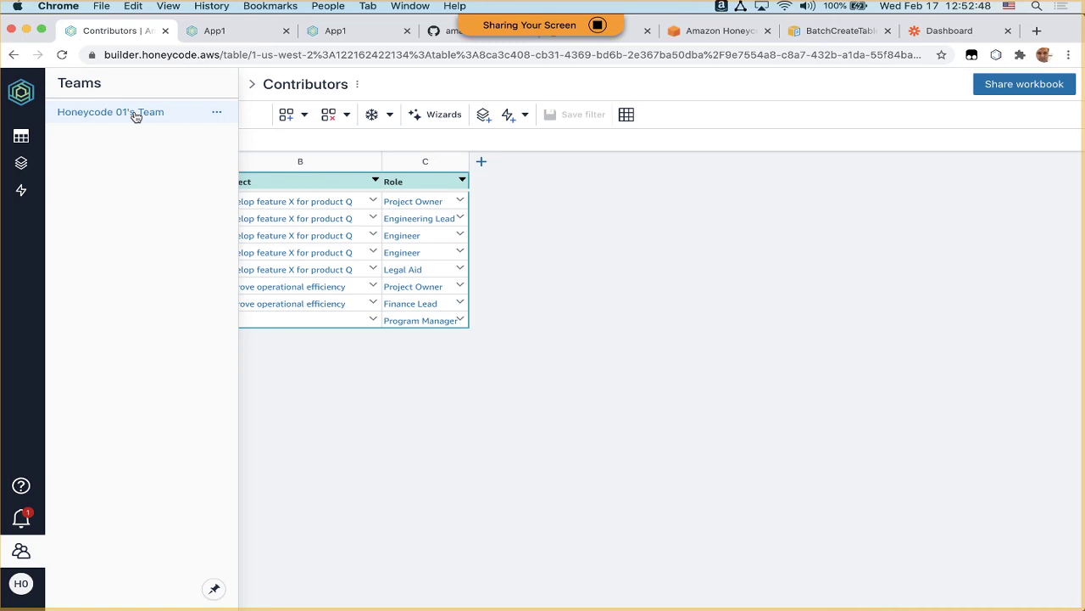
left_click(135, 116)
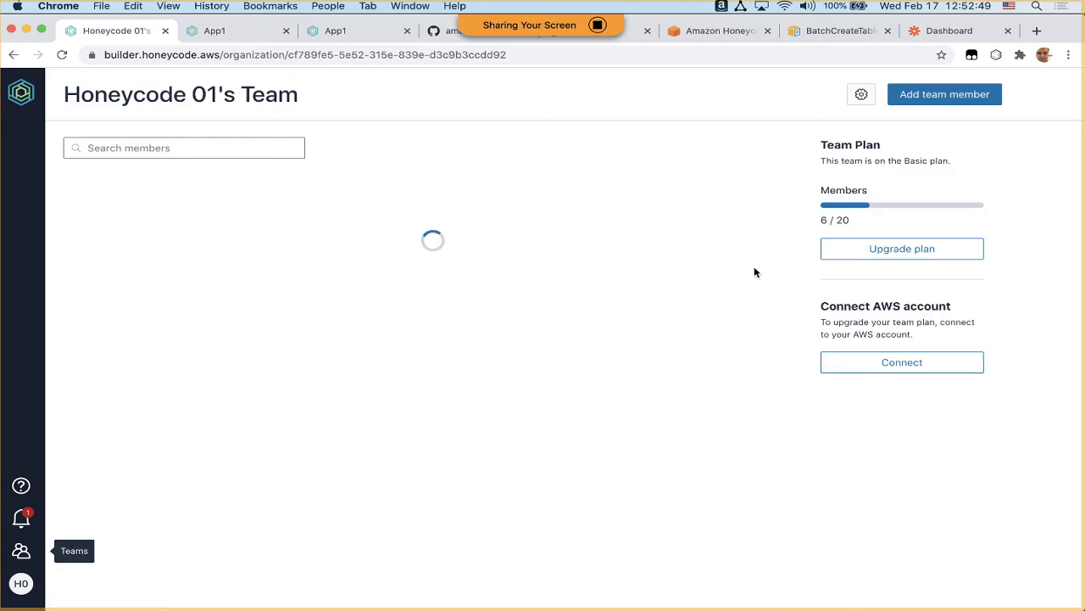
left_click(911, 363)
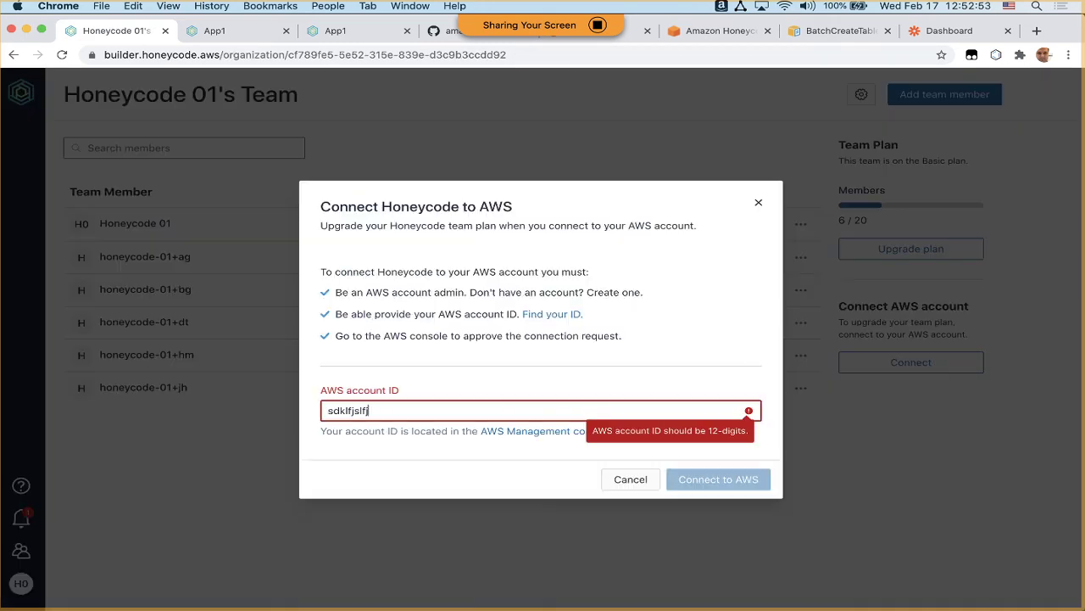
Replace the trial text in the AWS account ID field with a sample numeric account ID.
key("BackSpace")
key("BackSpace")
key("BackSpace")
key("BackSpace")
key("BackSpace")
key("BackSpace")
key("BackSpace")
key("BackSpace")
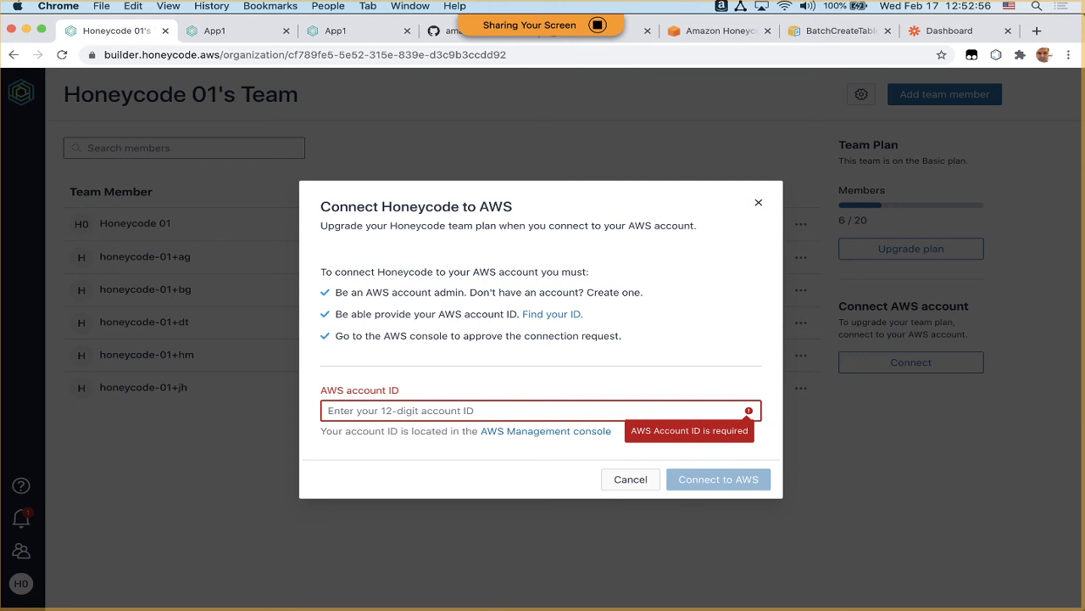
type("484848484")
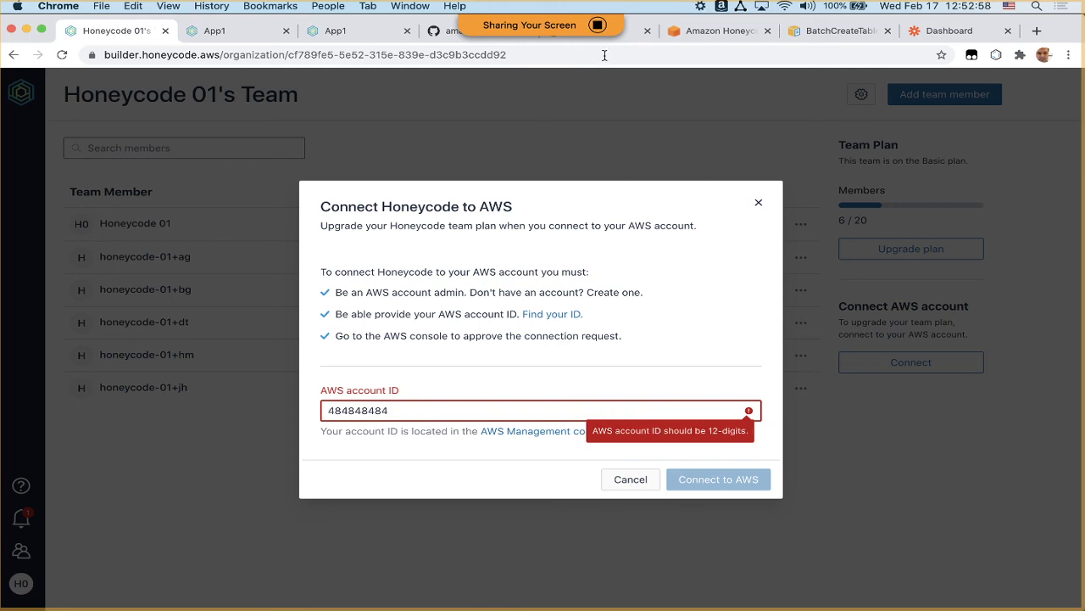
In the AWS console's Honeycode Teams list, select Honeycode Account1's Team and view its available connection actions.
left_click(710, 34)
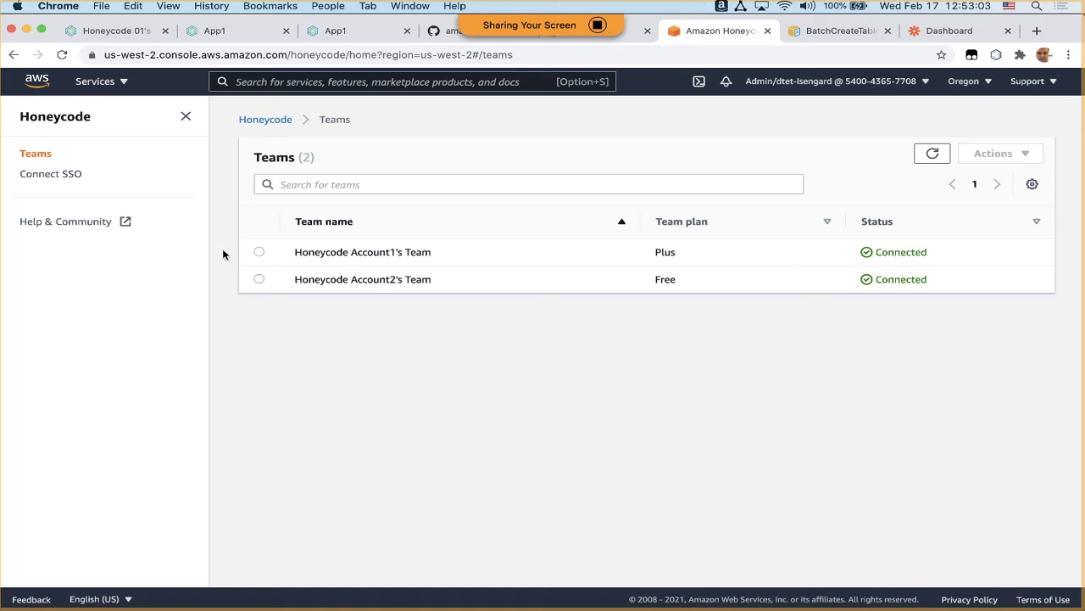
left_click(259, 251)
left_click(999, 153)
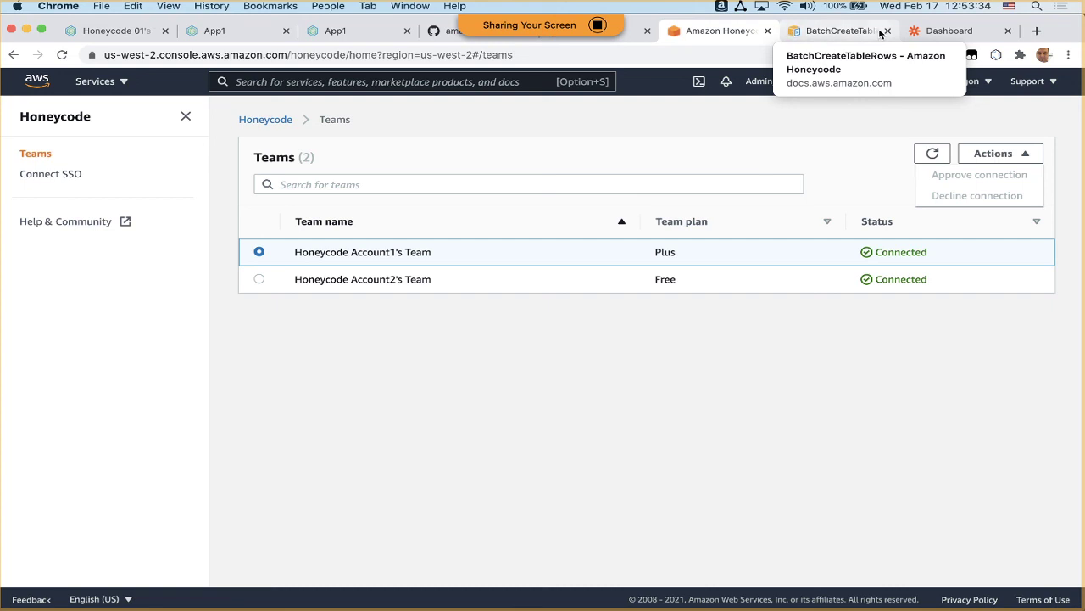
On the Zapier dashboard, reselect Salesforce as the app to connect and set its trigger to New Record.
left_click(941, 32)
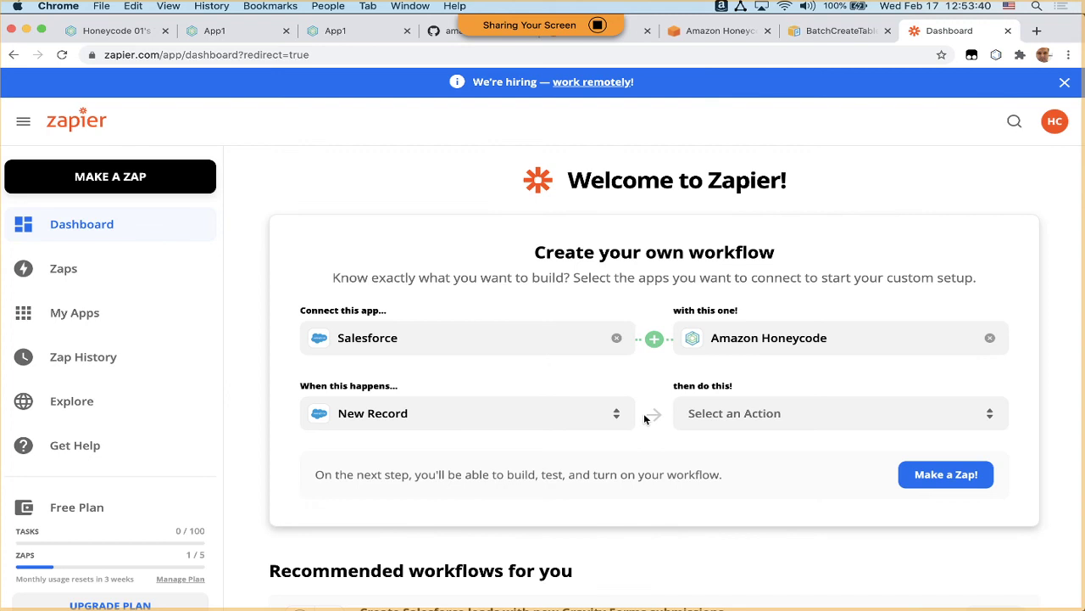
left_click(617, 339)
type("s")
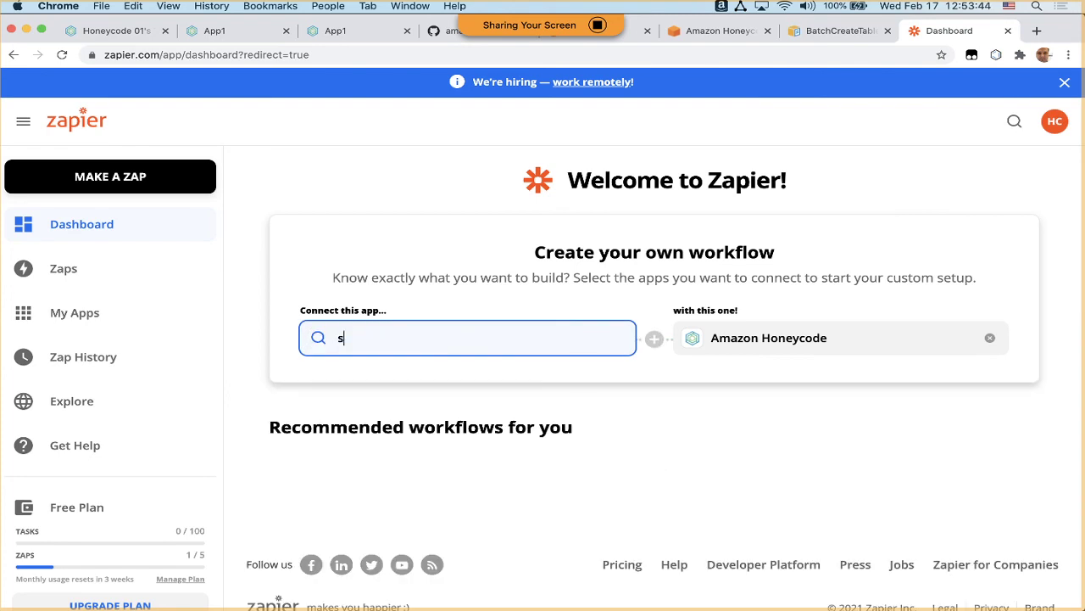
type("ales")
left_click(555, 416)
left_click(555, 417)
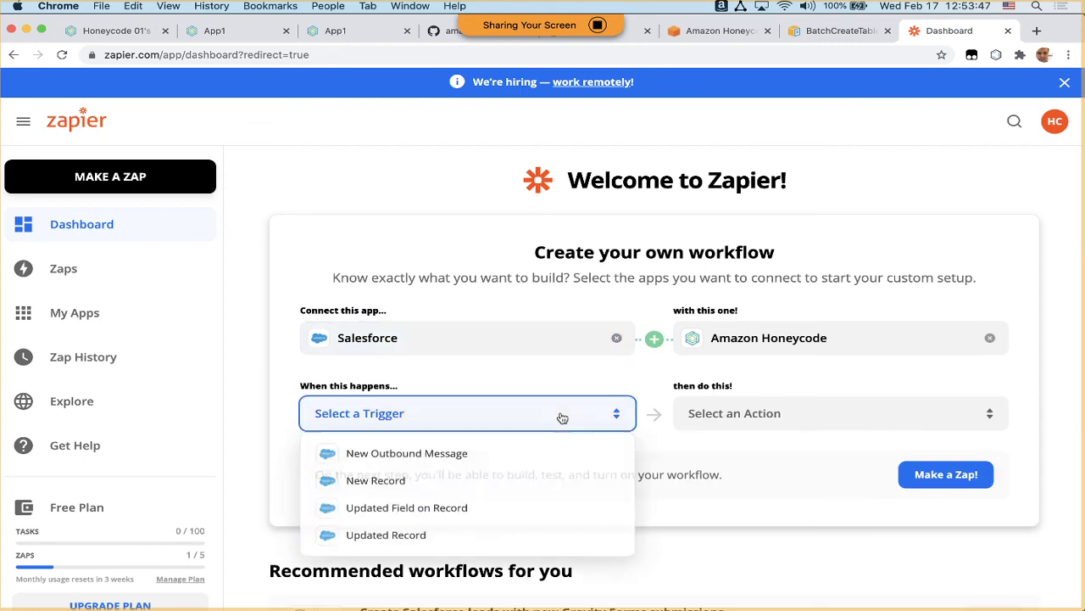
left_click(509, 477)
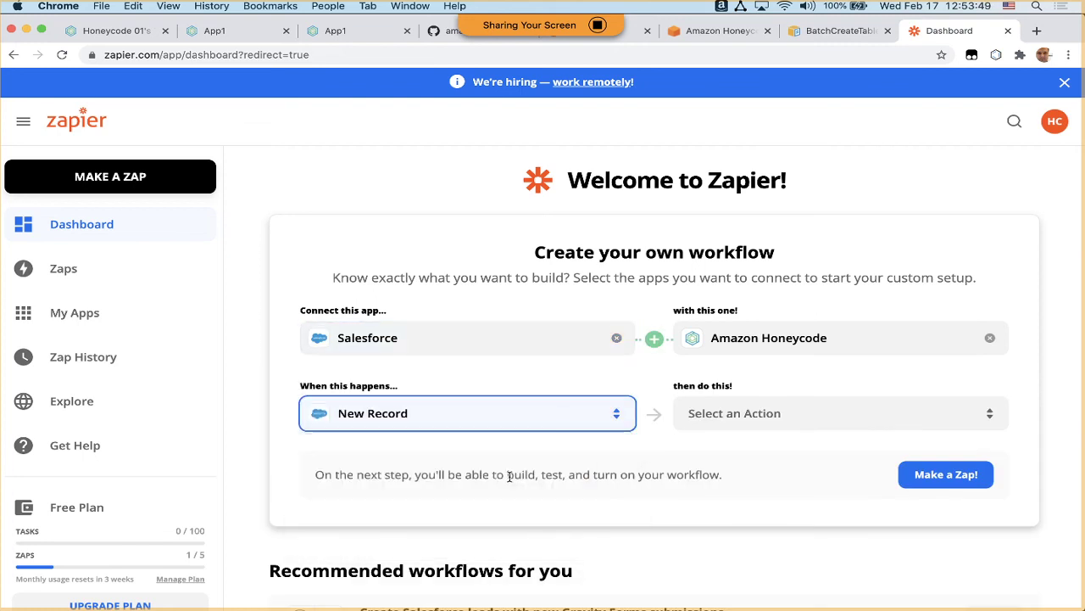
Set the Amazon Honeycode action of the Zapier workflow to Add Row.
left_click(734, 416)
scroll(756, 512, "down", 2)
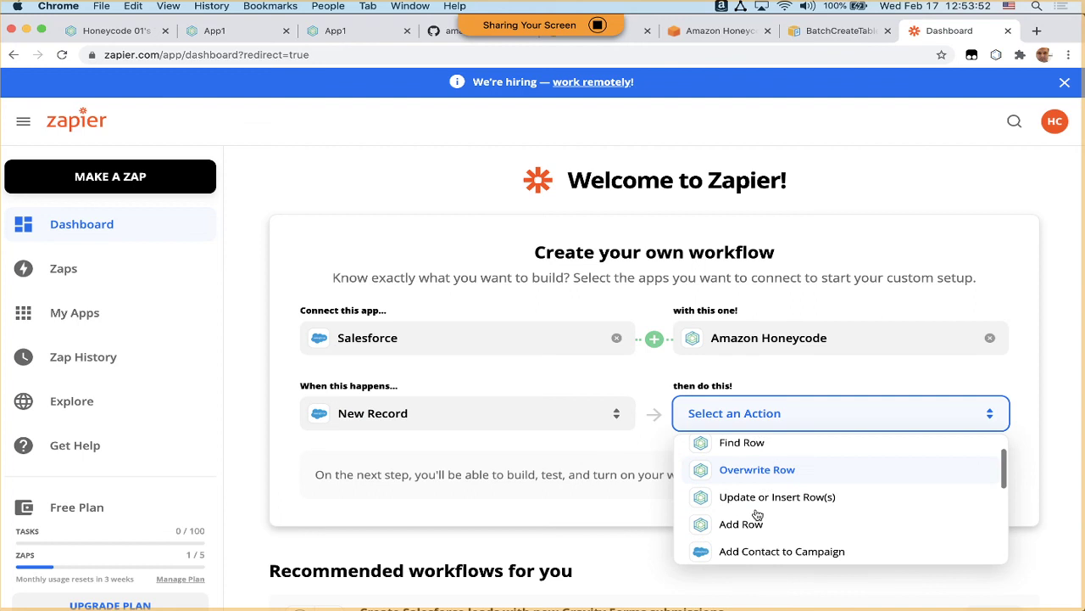
left_click(743, 509)
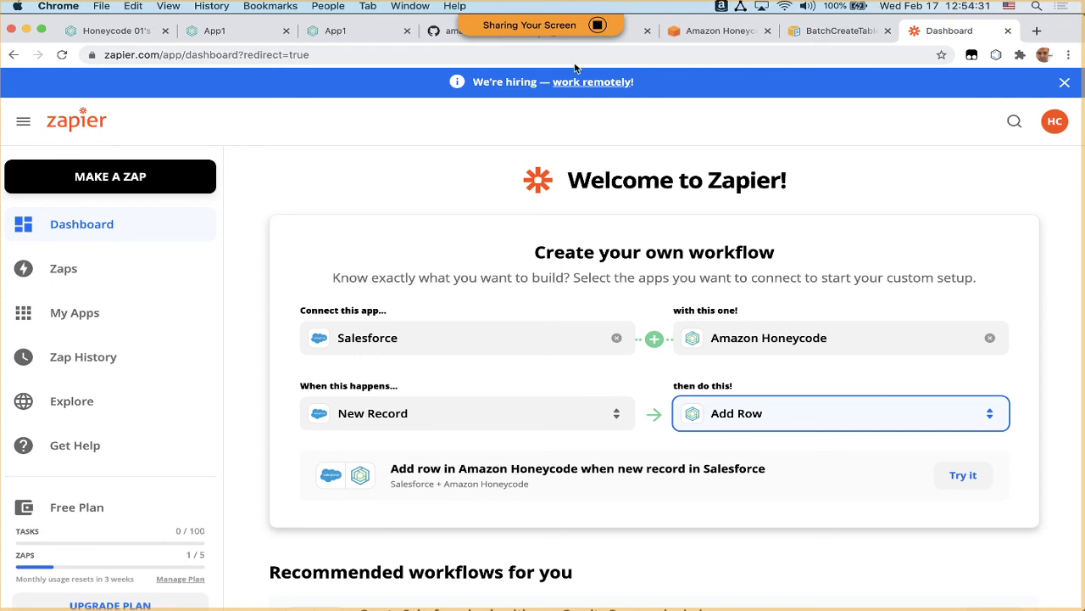
Return to the Honeycode builder, dismiss the AWS connection form, and open App2 in the P3 - Project Management workbook.
left_click(127, 31)
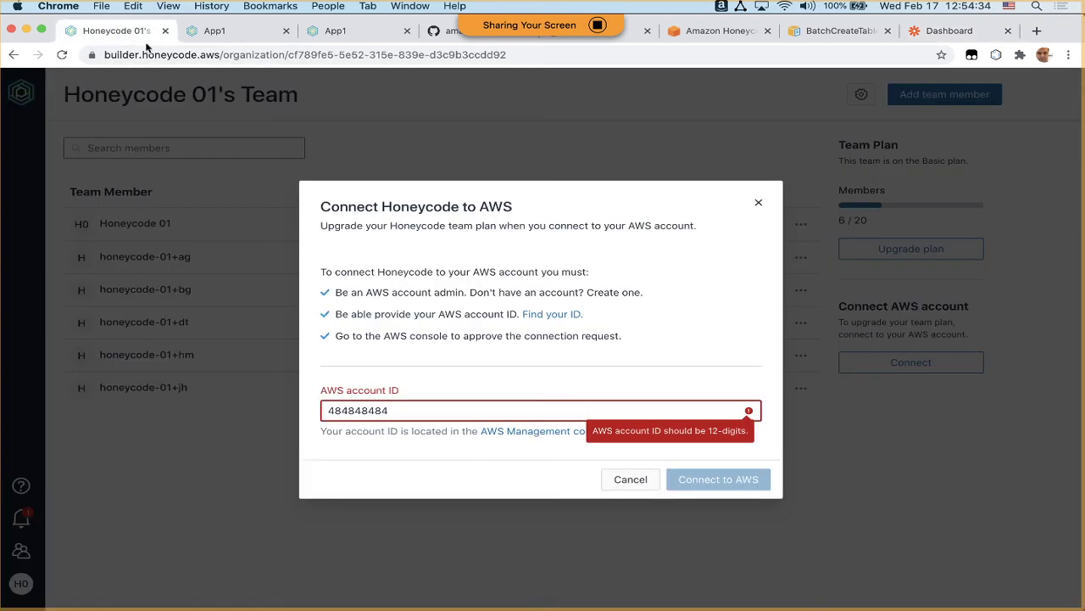
left_click(780, 242)
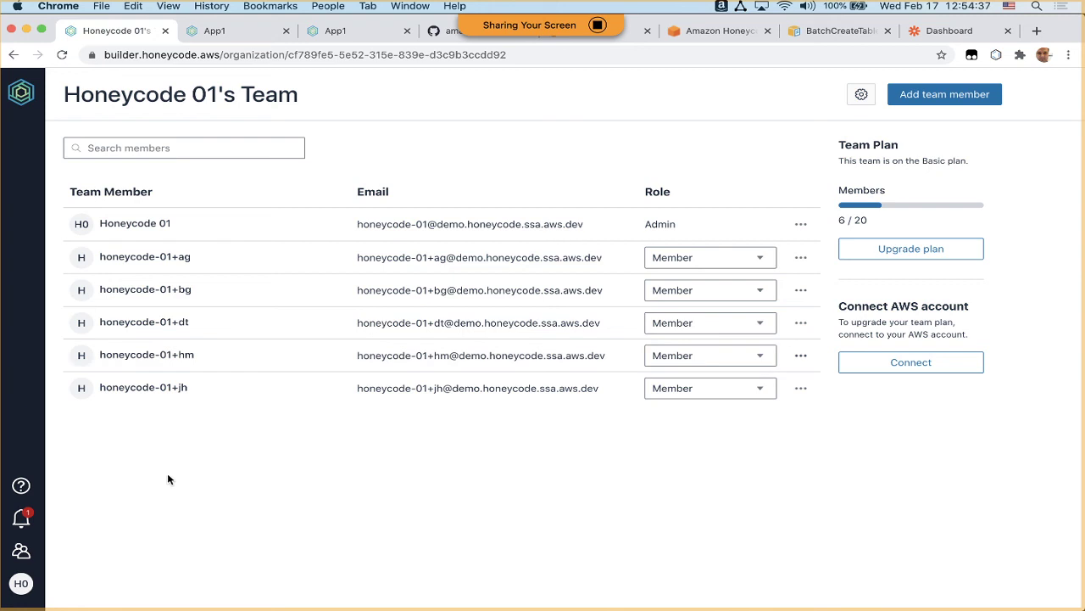
left_click(23, 94)
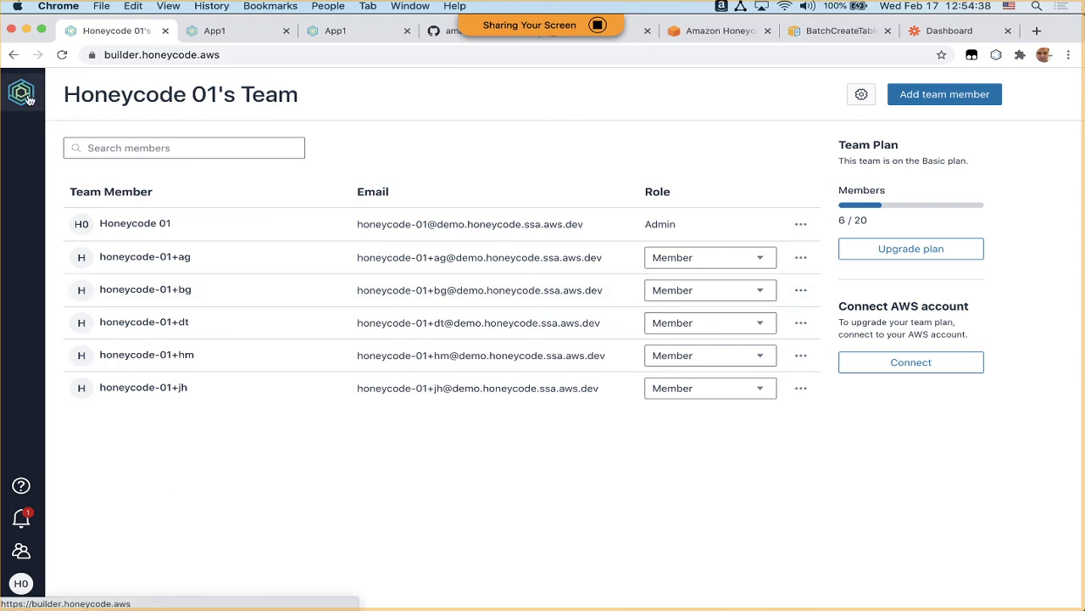
left_click(160, 226)
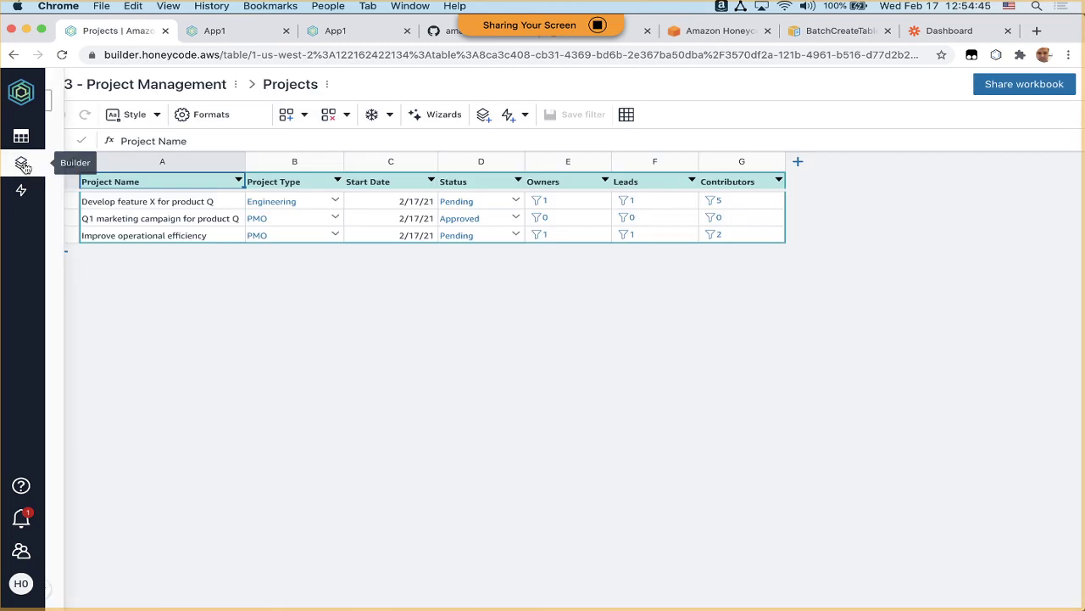
left_click(22, 165)
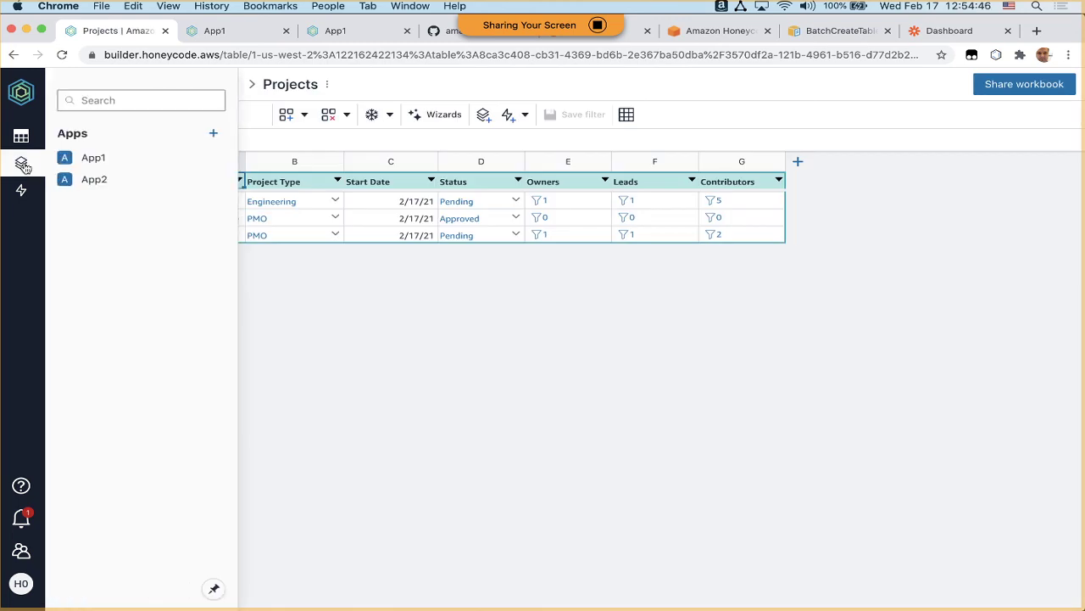
left_click(116, 180)
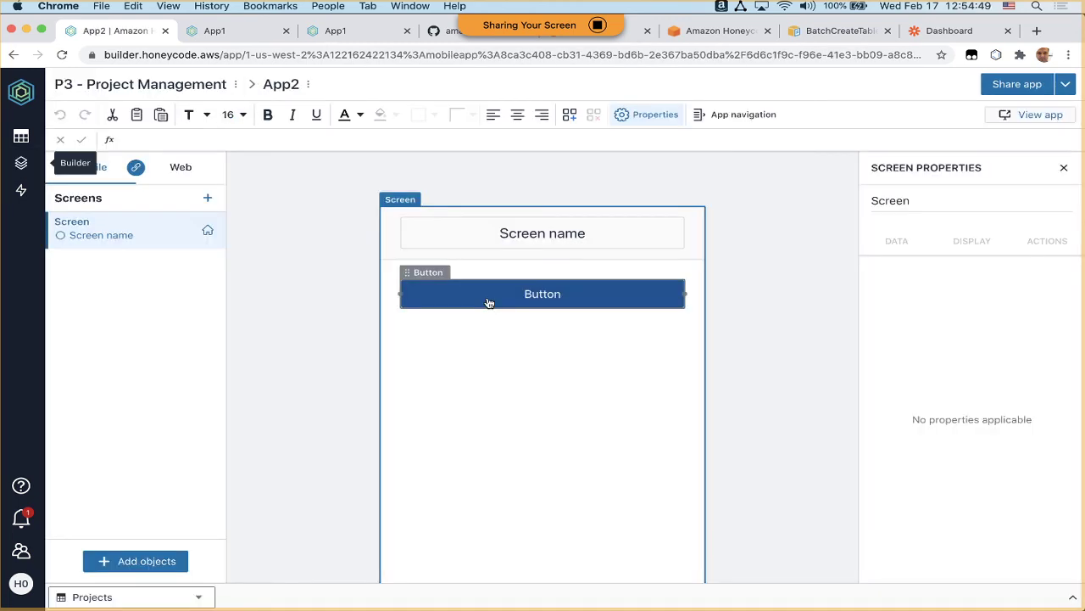
Open the automation of App2's button and examine its webhook URL, payload value and payload key.
left_click(486, 300)
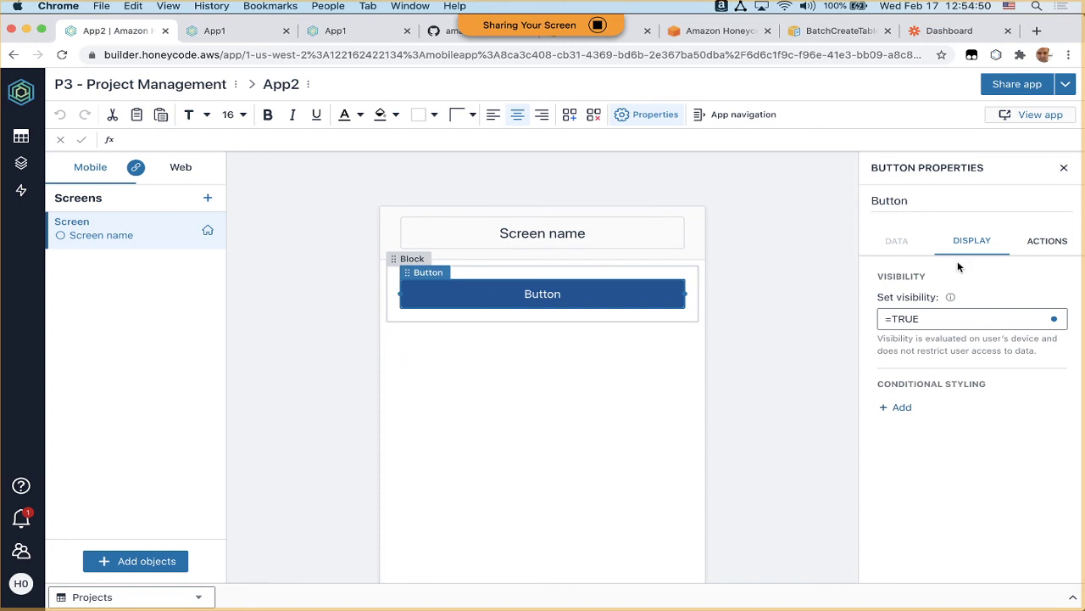
left_click(1043, 242)
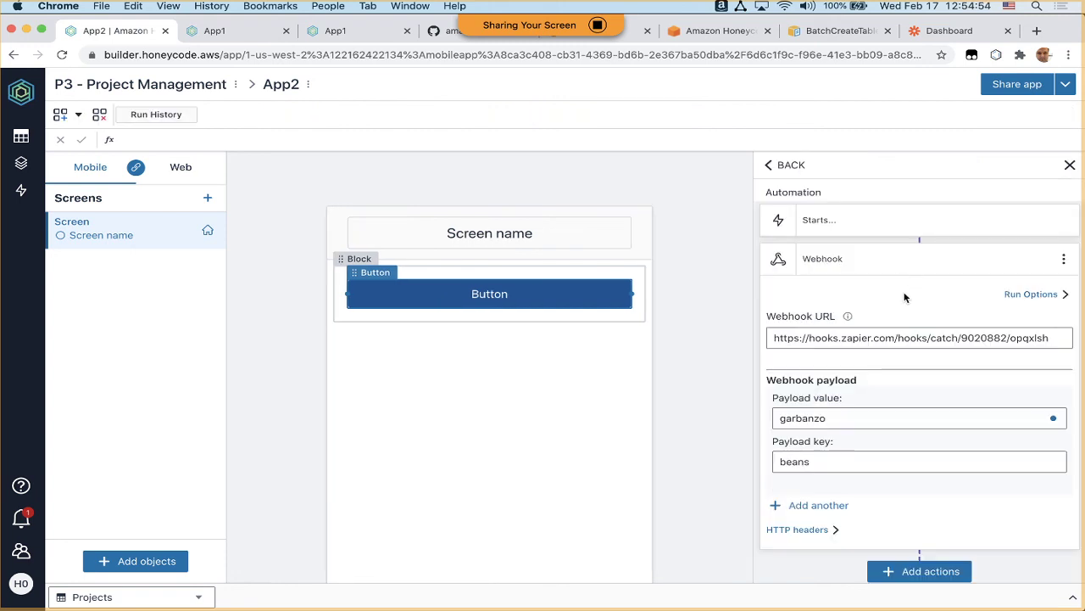
left_click(797, 341)
left_click(1065, 336)
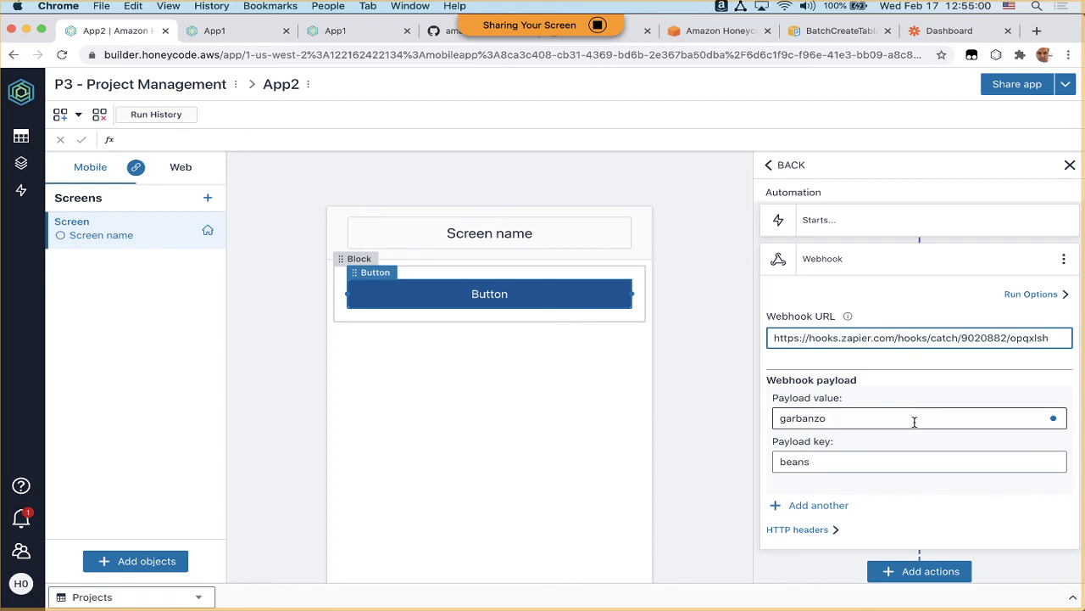
left_click(889, 463)
left_click(901, 485)
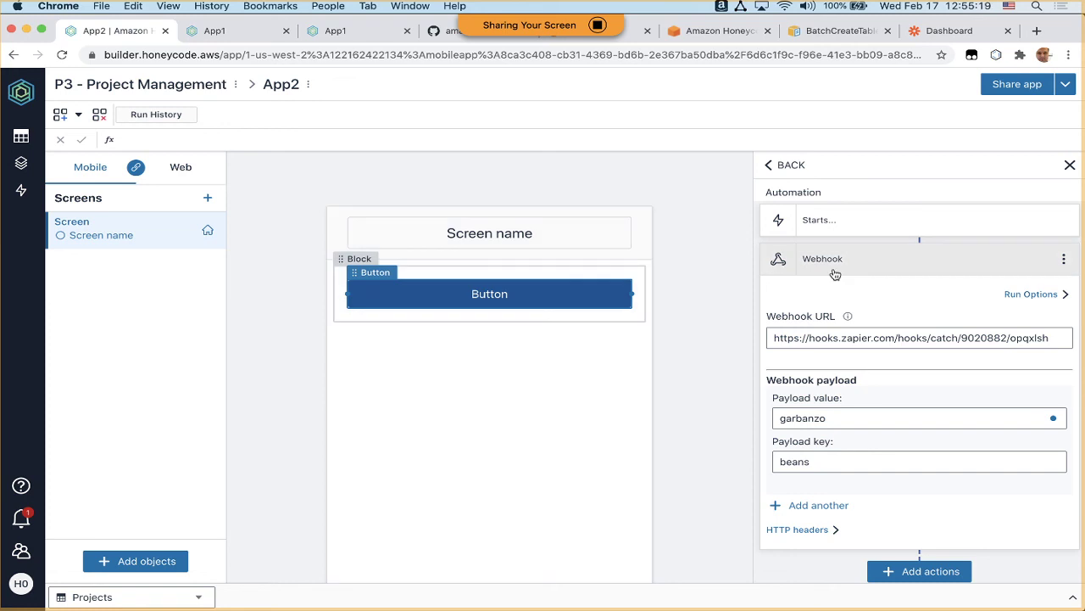
Look at the webhook's HTTP header fields and leave the automation editor.
scroll(852, 473, "down", 1)
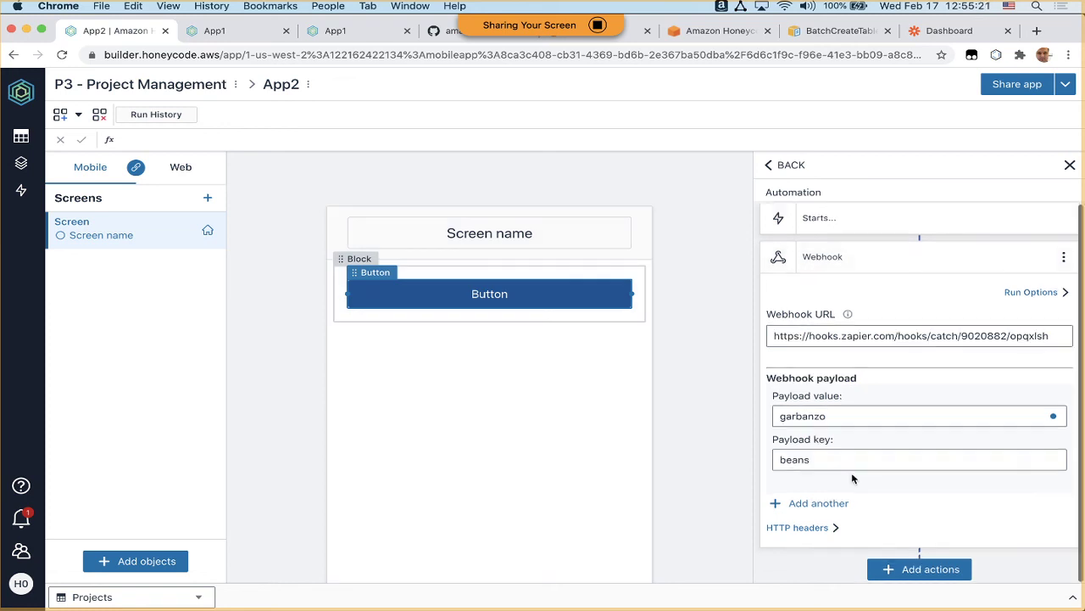
left_click(806, 528)
left_click(824, 421)
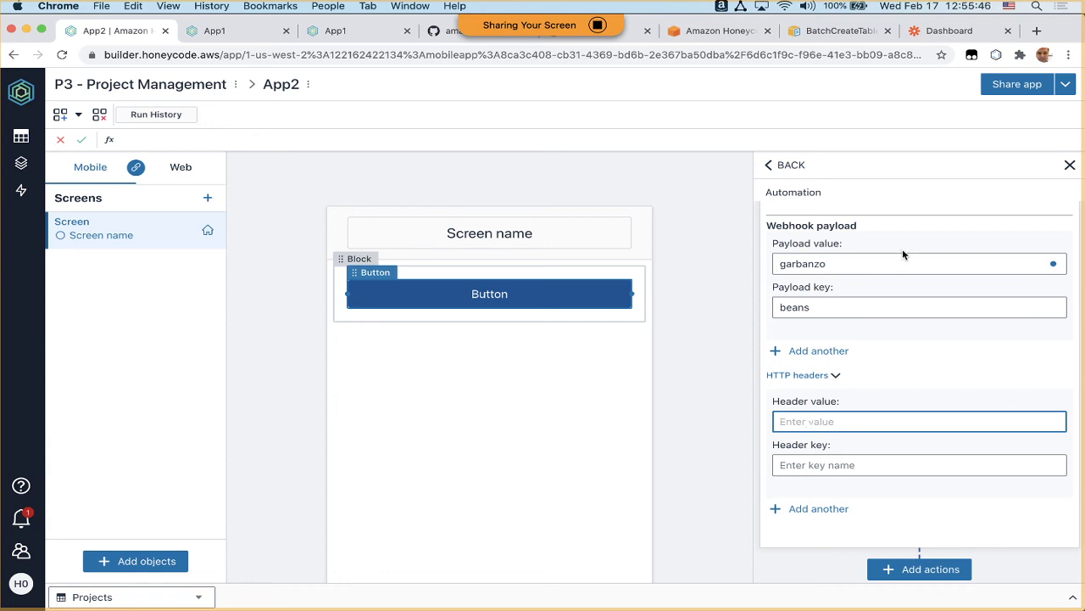
left_click(820, 169)
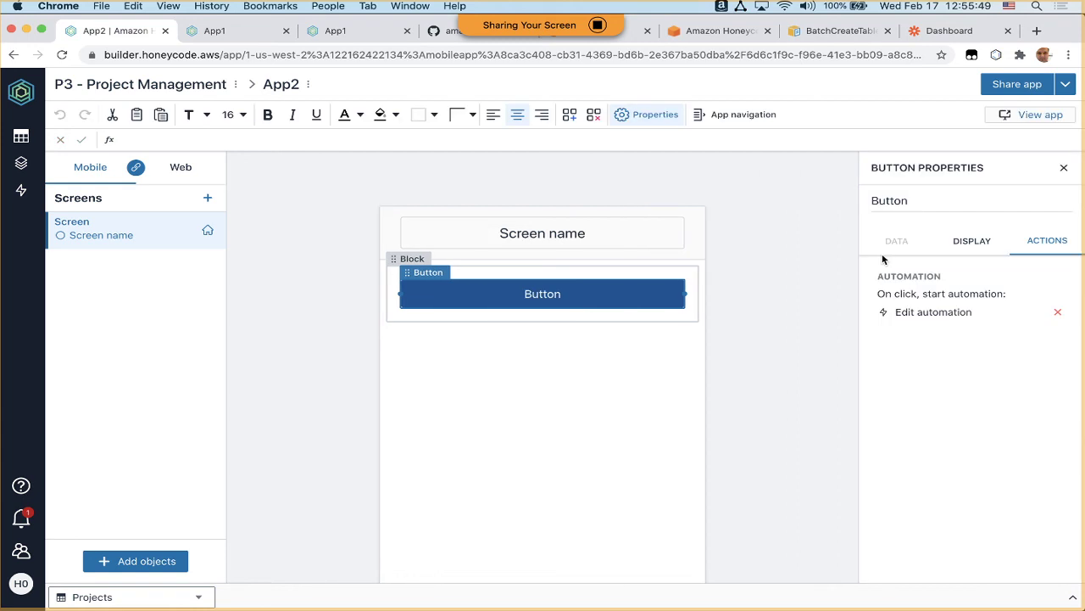
Reopen the button's automation and add a Notify action after the webhook.
left_click(917, 313)
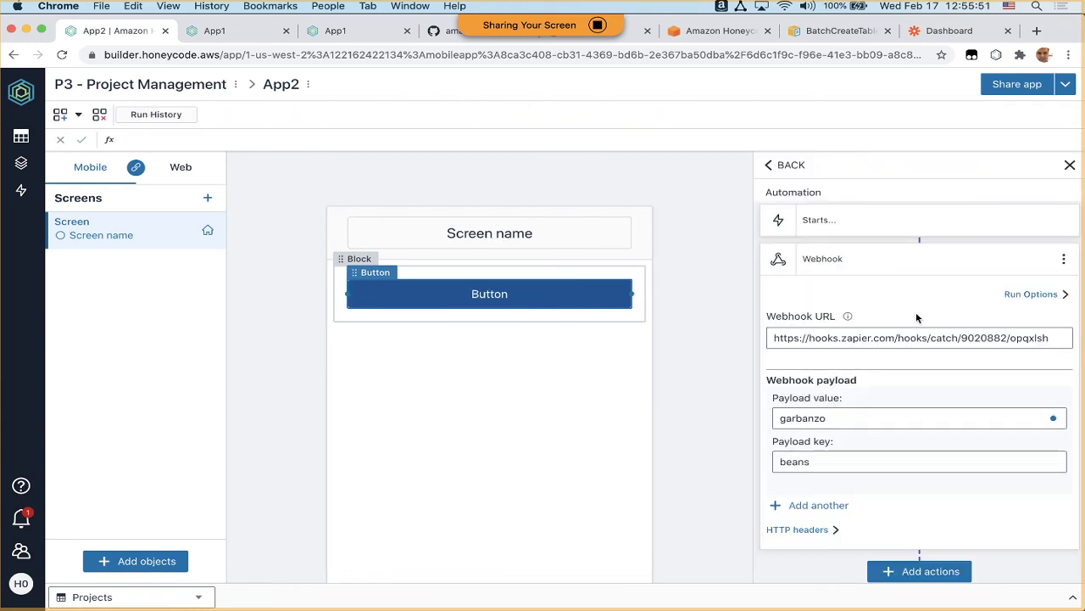
left_click(921, 298)
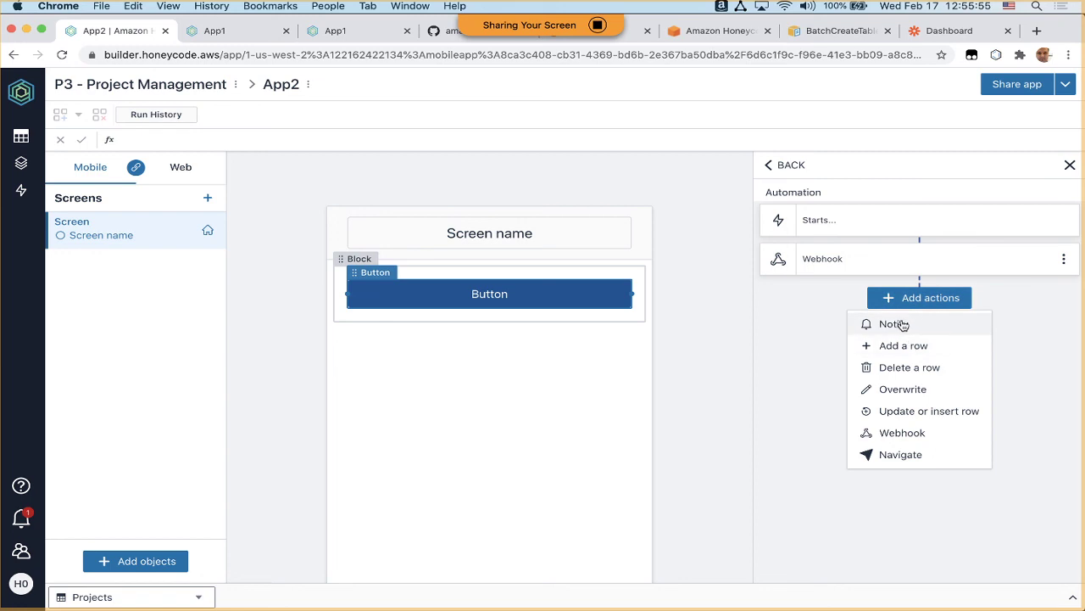
left_click(901, 324)
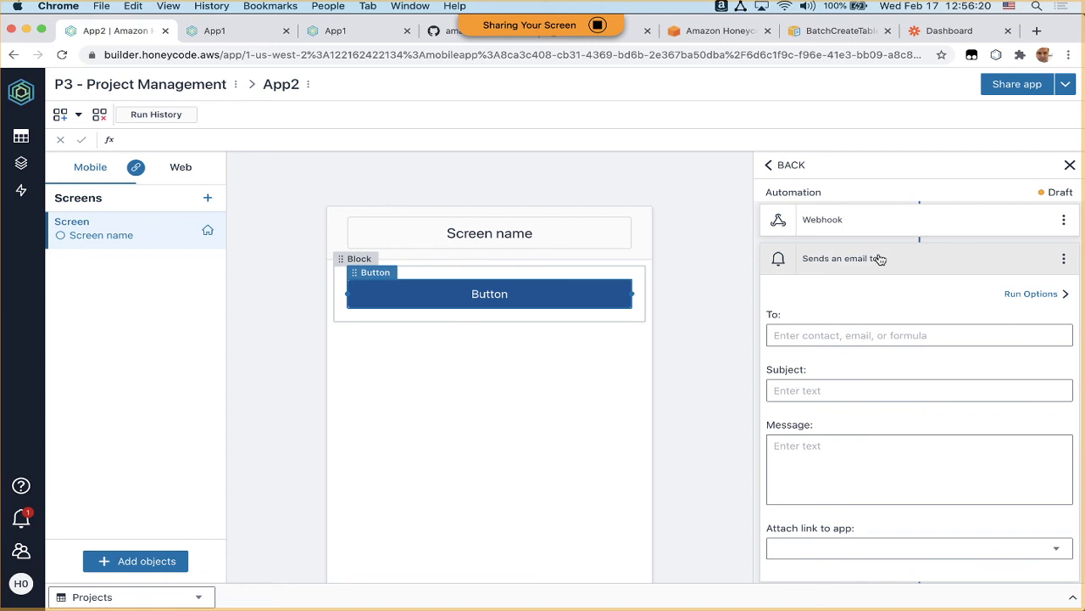
left_click(929, 265)
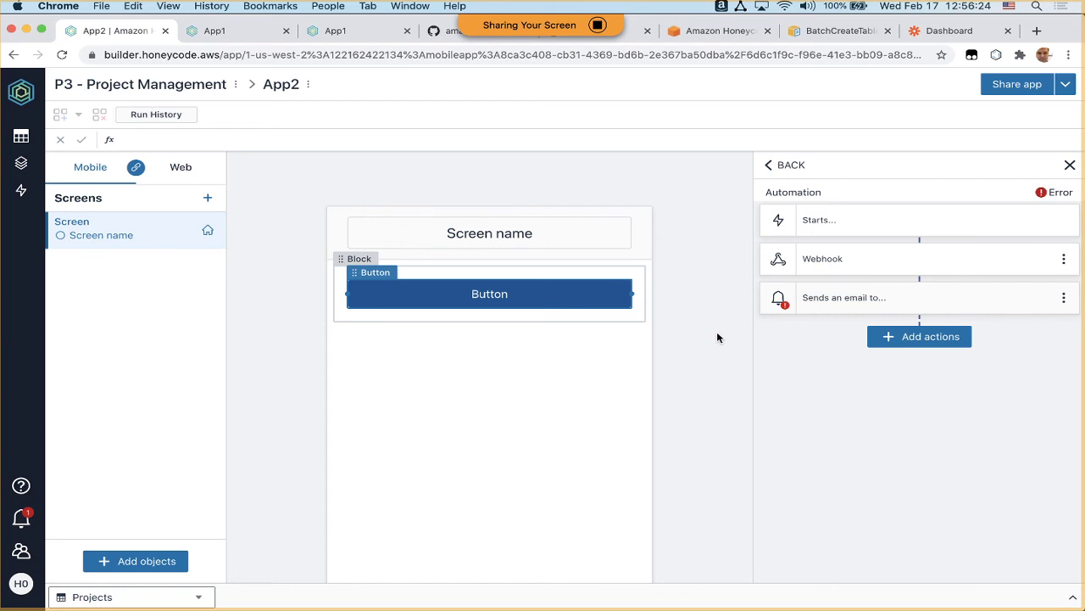
Switch to the slide presentation and advance to the Summary slide.
key("super+Tab")
key("Right")
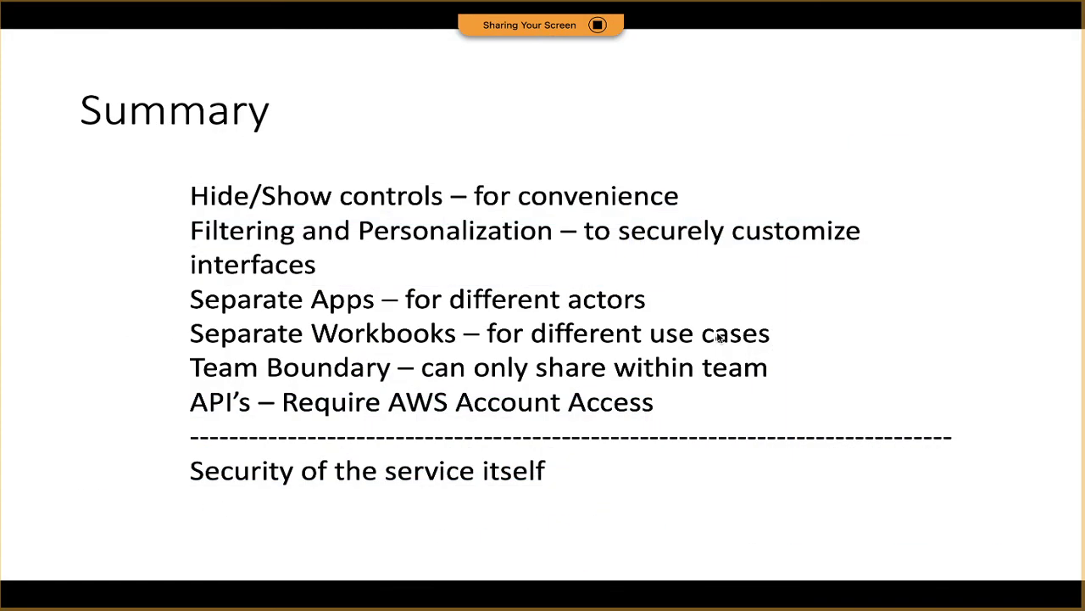